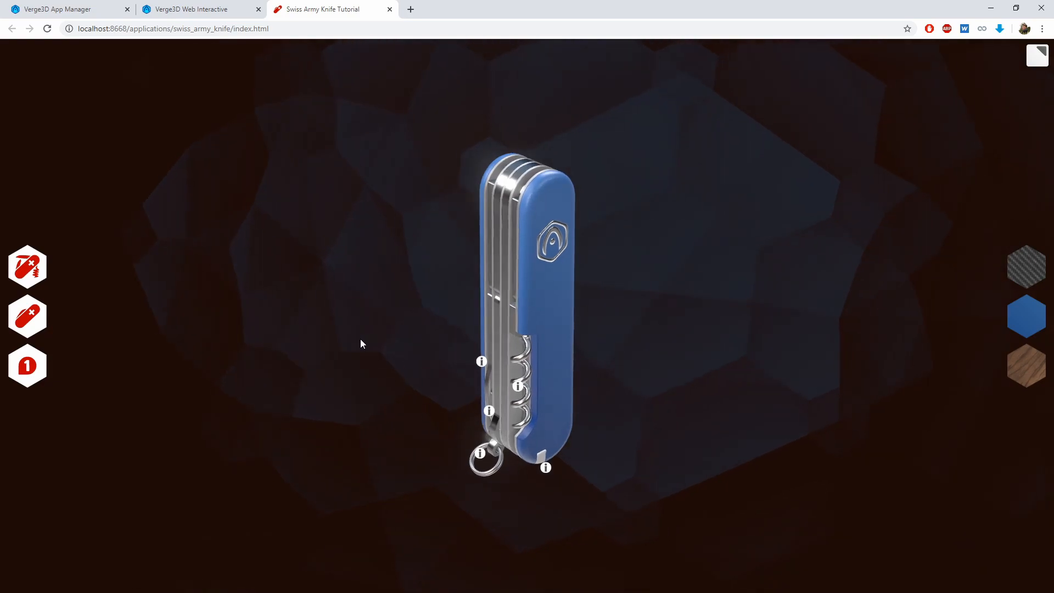
# Add a print performance info puzzle in the empty area below the every frame block and save the puzzles
pyautogui.click(201, 9)
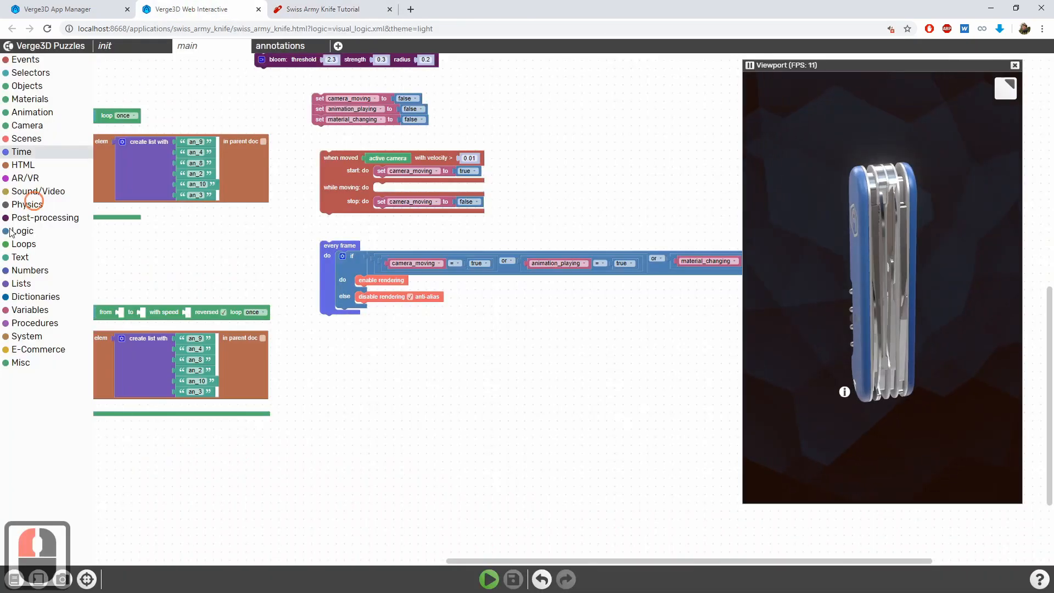
pyautogui.click(26, 336)
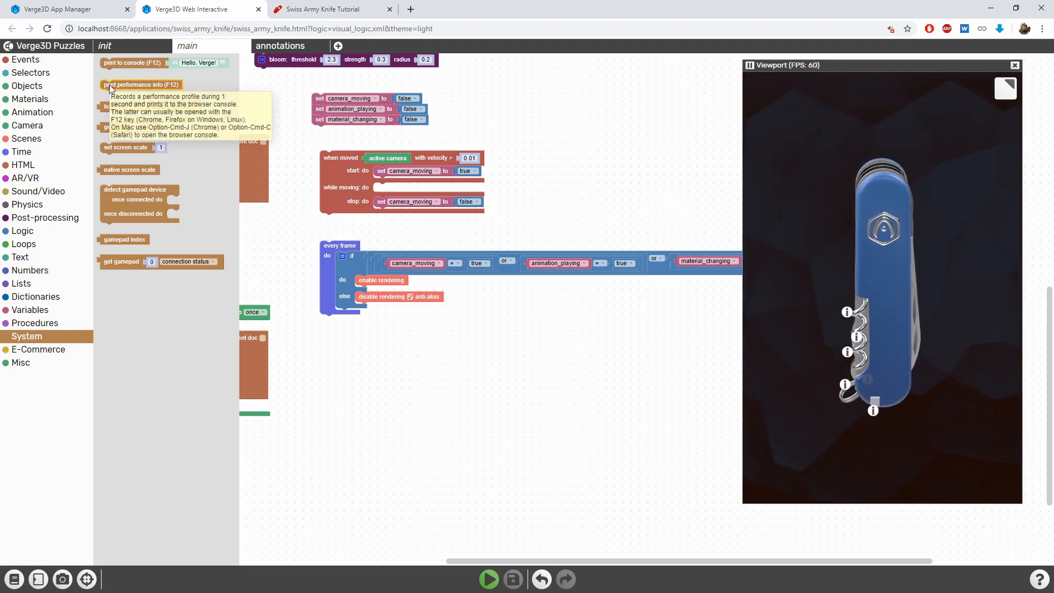
pyautogui.moveTo(110, 87); pyautogui.dragTo(349, 407)
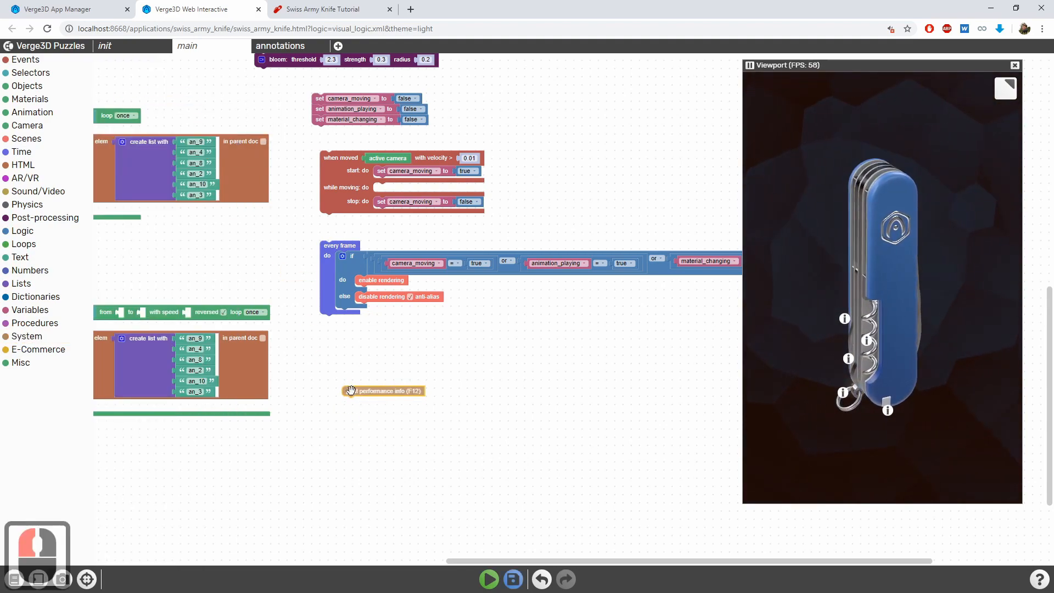
pyautogui.scroll(2, 361, 433)
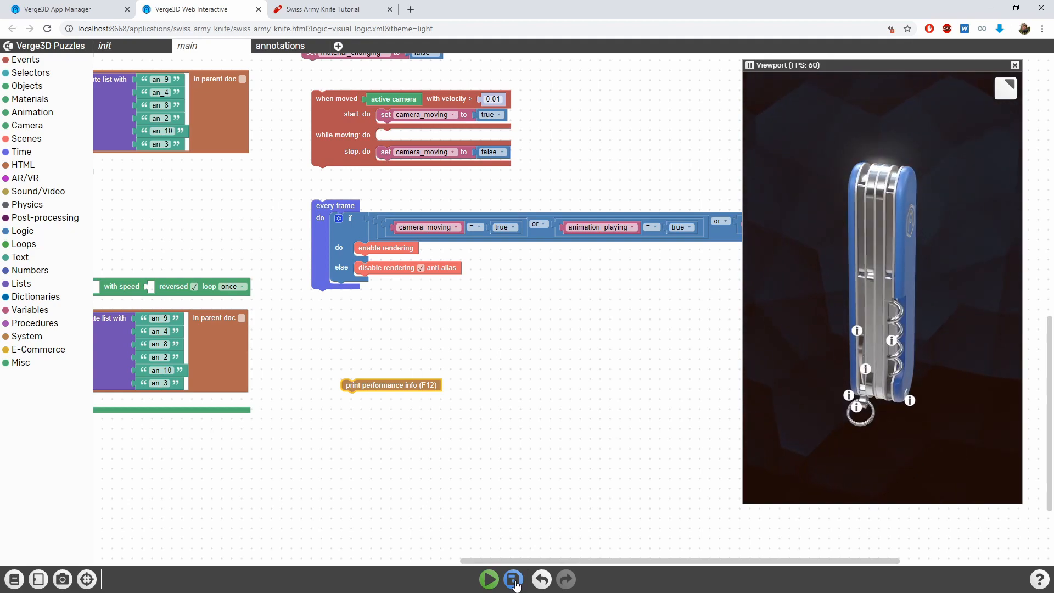
pyautogui.click(488, 579)
# Open the browser console for the Swiss Army Knife app page and reload it to print the performance profile
pyautogui.press('F12')
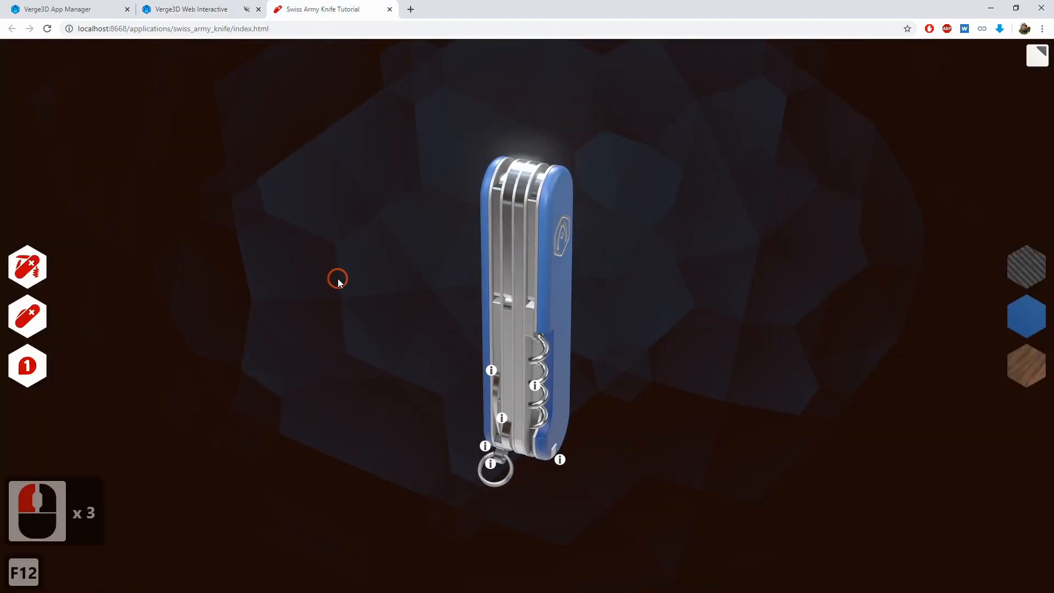
pyautogui.hotkey('ctrl', 'r')
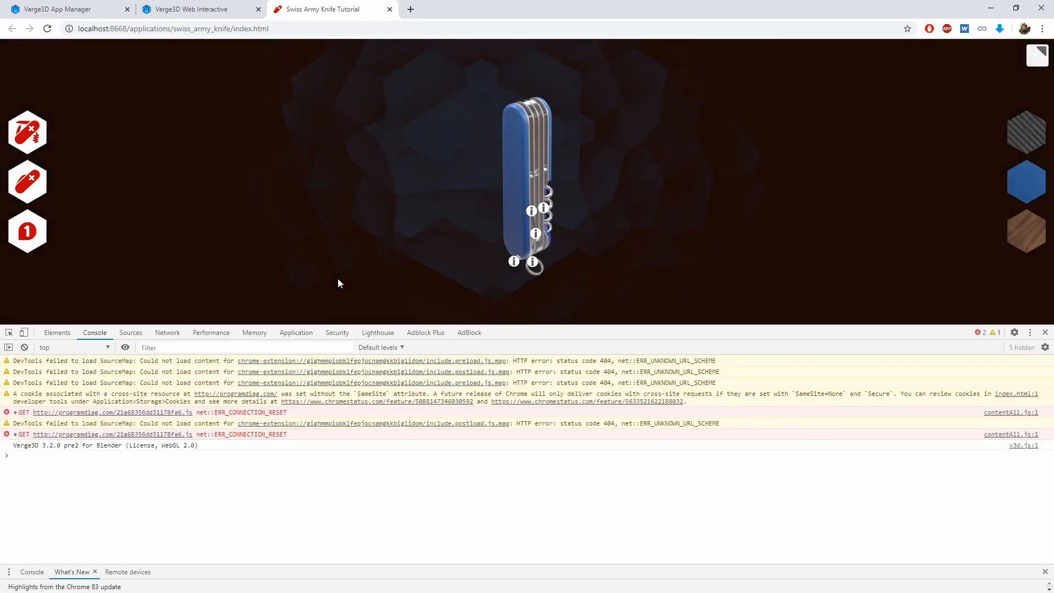
pyautogui.scroll(14, 196, 446)
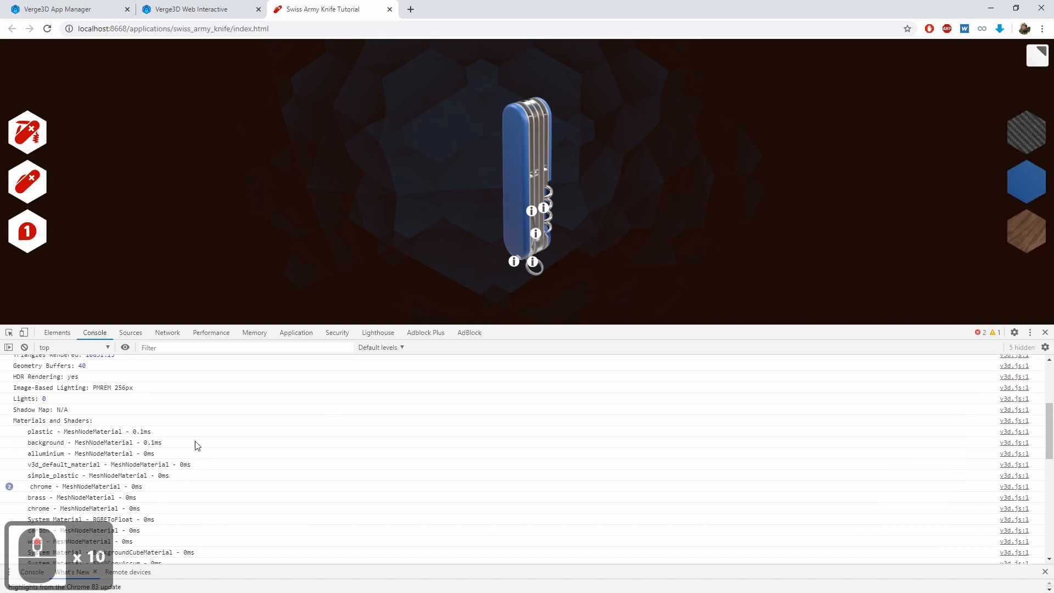
# Examine the render statistics, materials and shaders, and texture sizes in the printed performance profile, and close the console
pyautogui.scroll(-2, 201, 449)
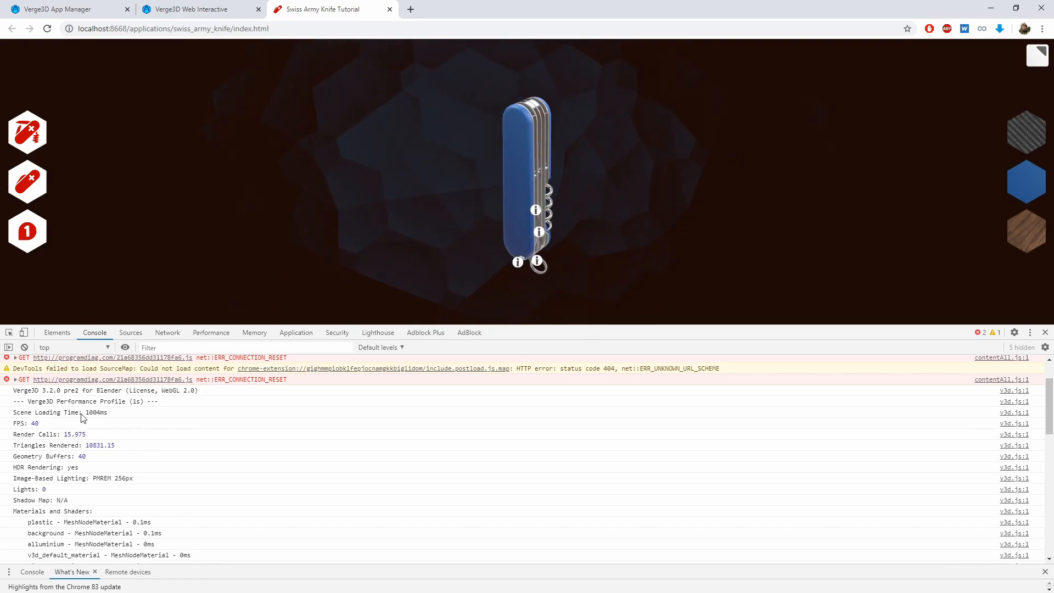
pyautogui.scroll(-2, 127, 427)
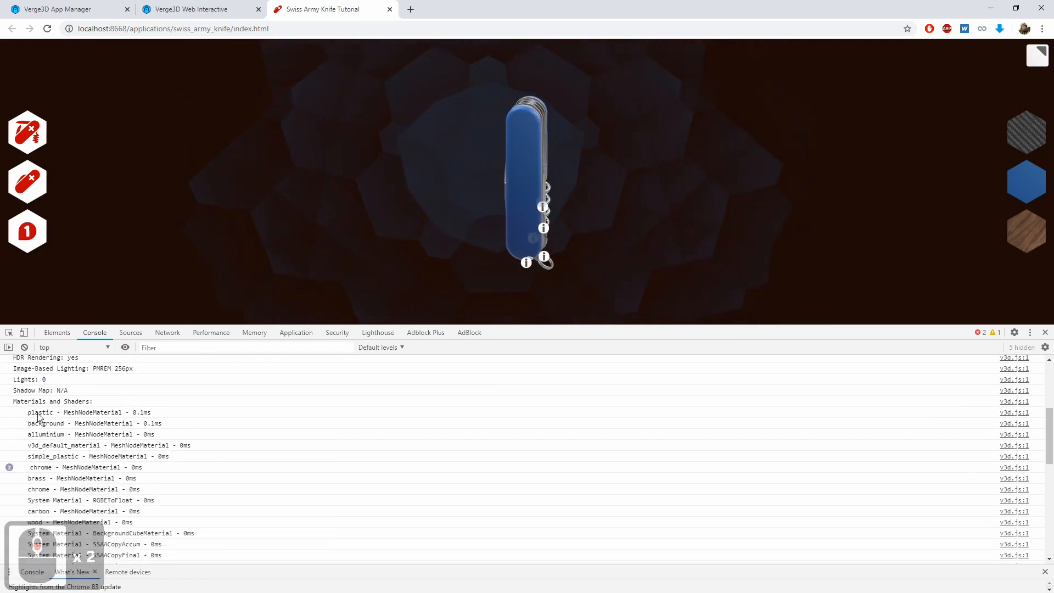
pyautogui.scroll(-4, 167, 487)
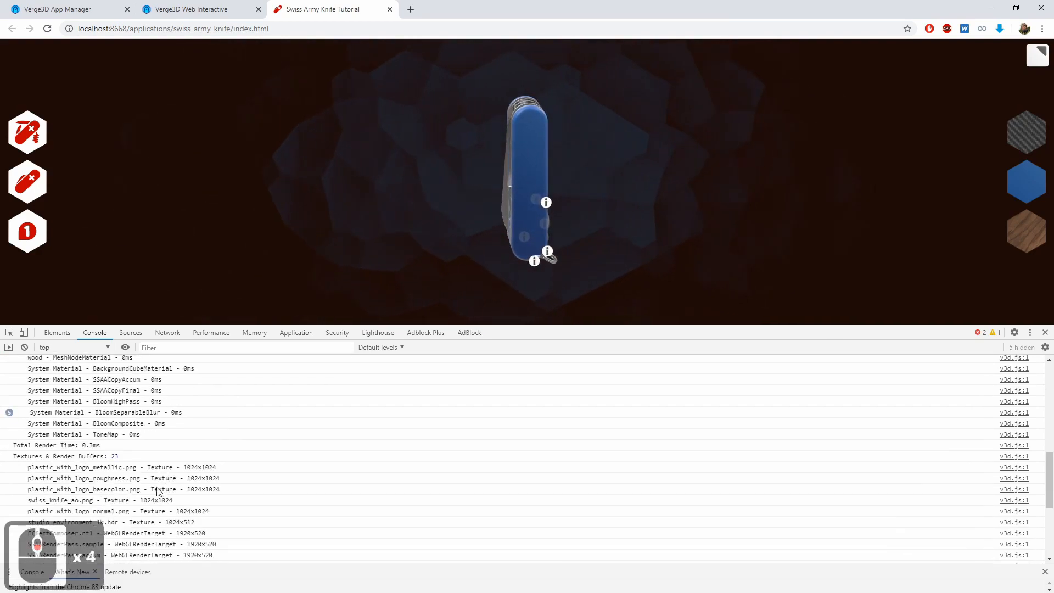
pyautogui.scroll(4, 171, 496)
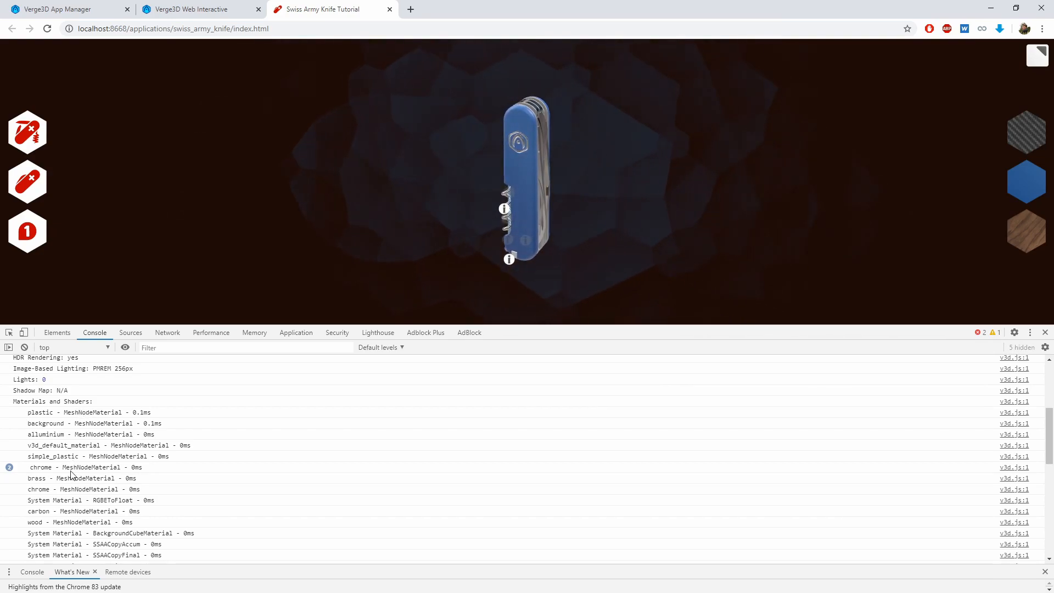
pyautogui.scroll(-3, 66, 477)
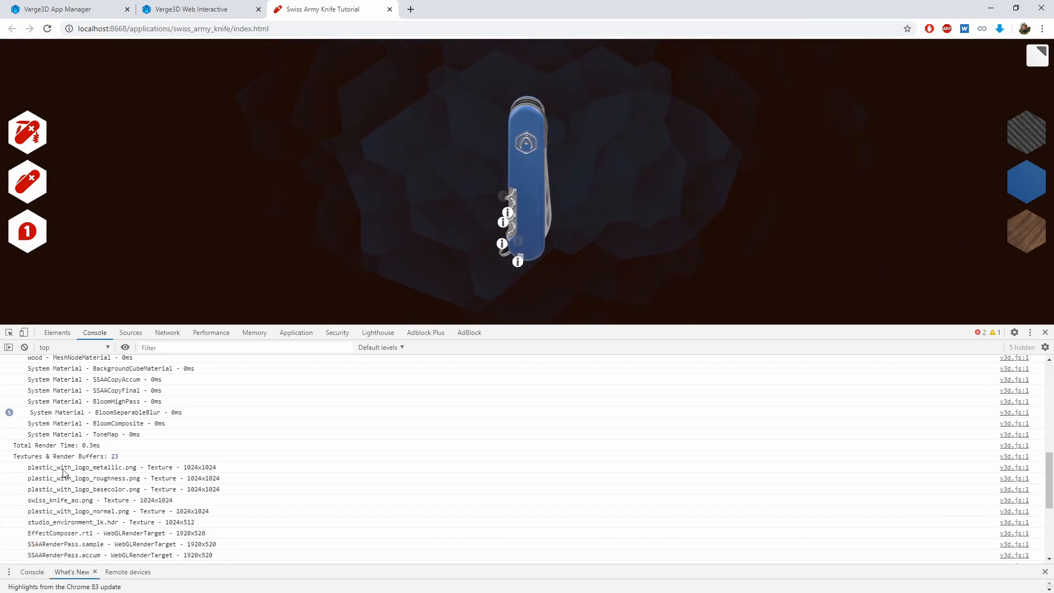
pyautogui.scroll(2, 88, 494)
pyautogui.scroll(1, 88, 494)
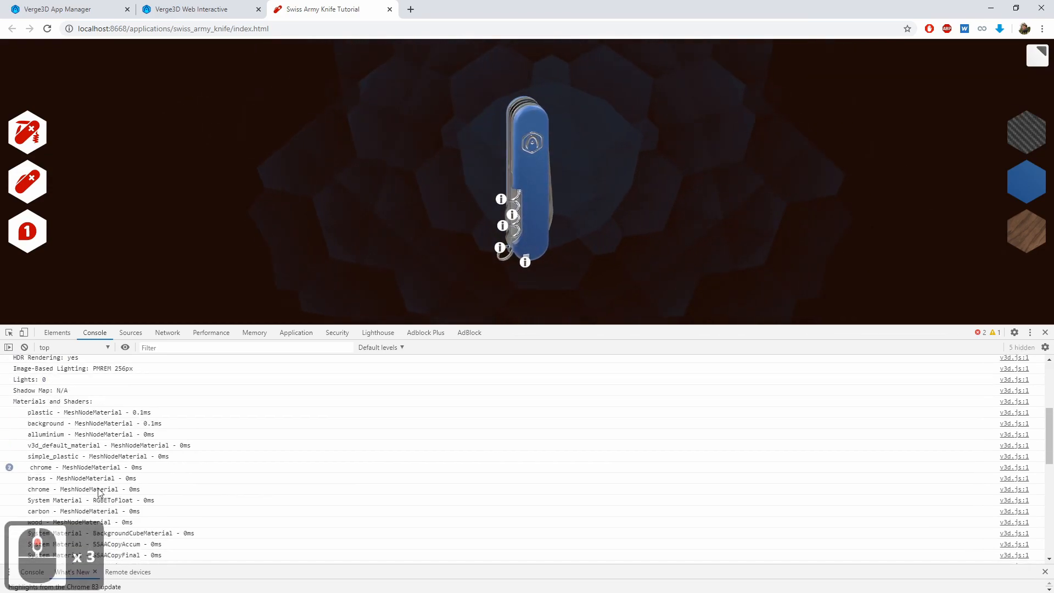
pyautogui.click(1045, 333)
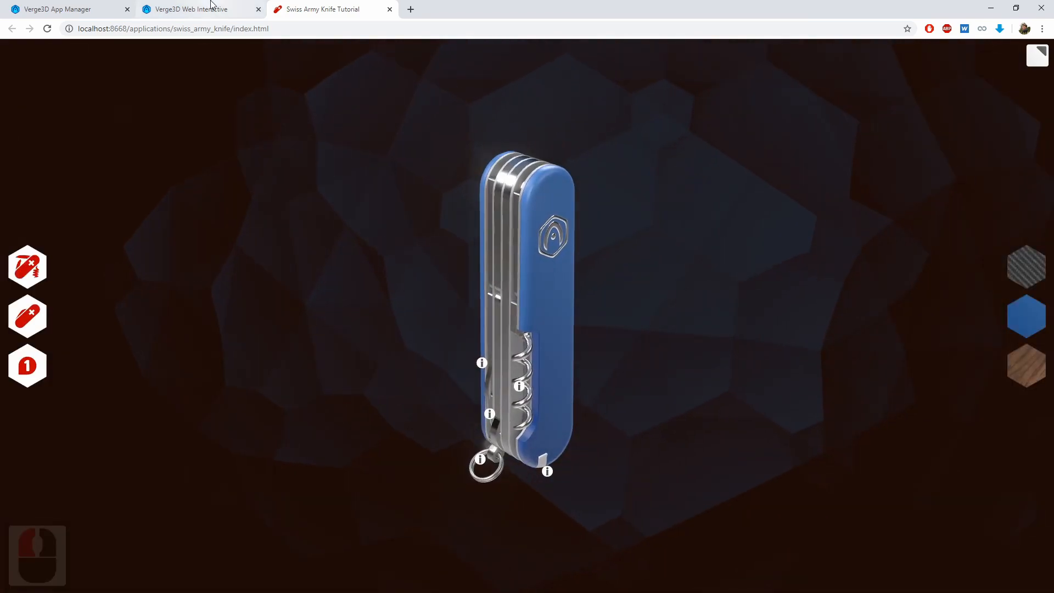
# Open the Swiss Army Knife app folder from the Verge3D App Manager and display its files as large icons
pyautogui.click(192, 8)
pyautogui.click(58, 9)
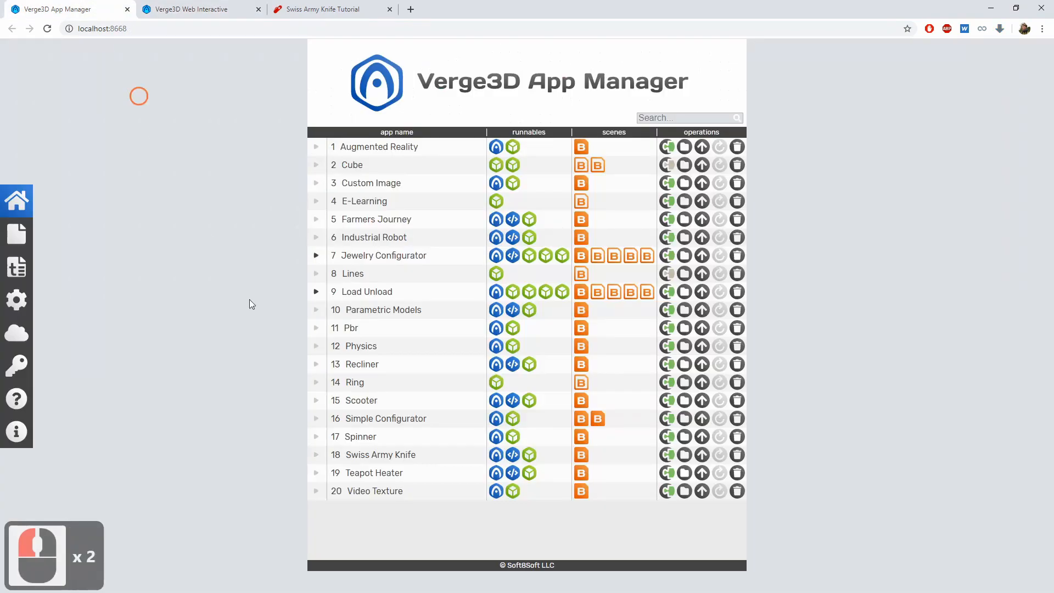
pyautogui.click(688, 457)
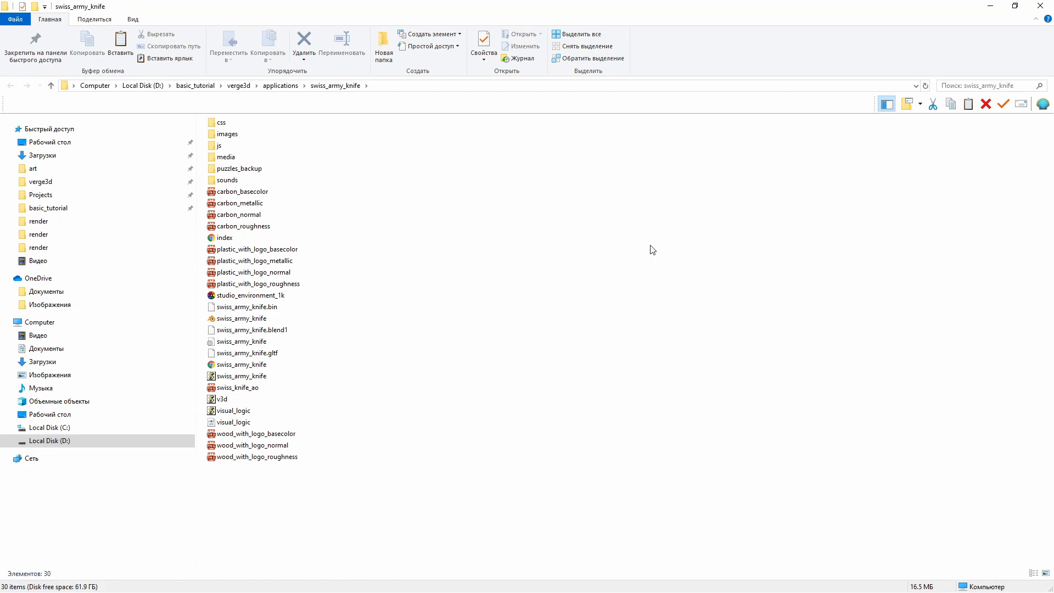
pyautogui.rightClick(445, 280)
pyautogui.click(434, 287)
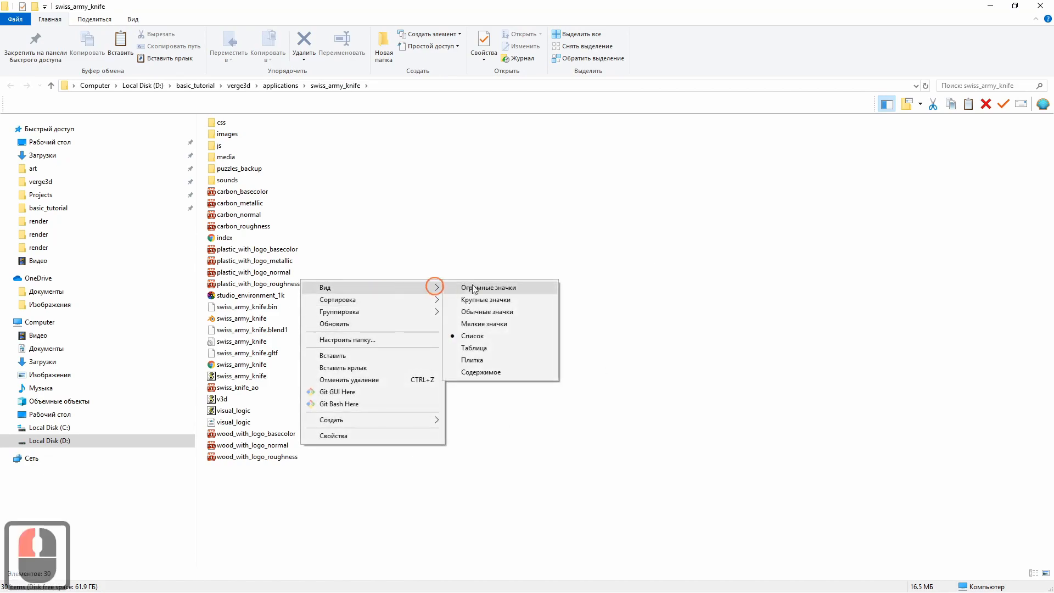
pyautogui.click(485, 301)
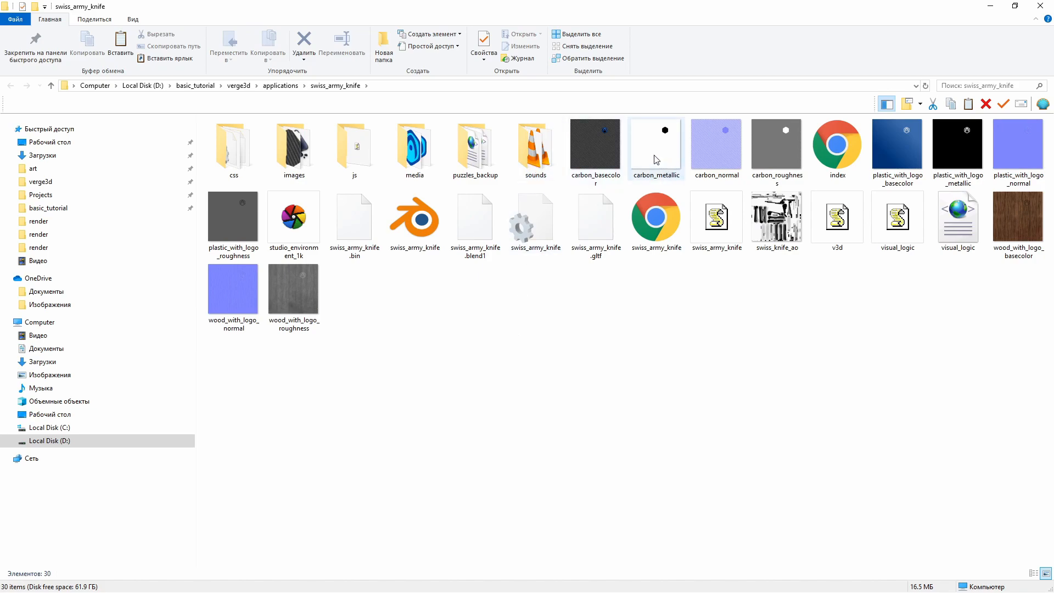
# Check the resolution and file size of the carbon textures and the plastic metallic and roughness textures
pyautogui.click(585, 146)
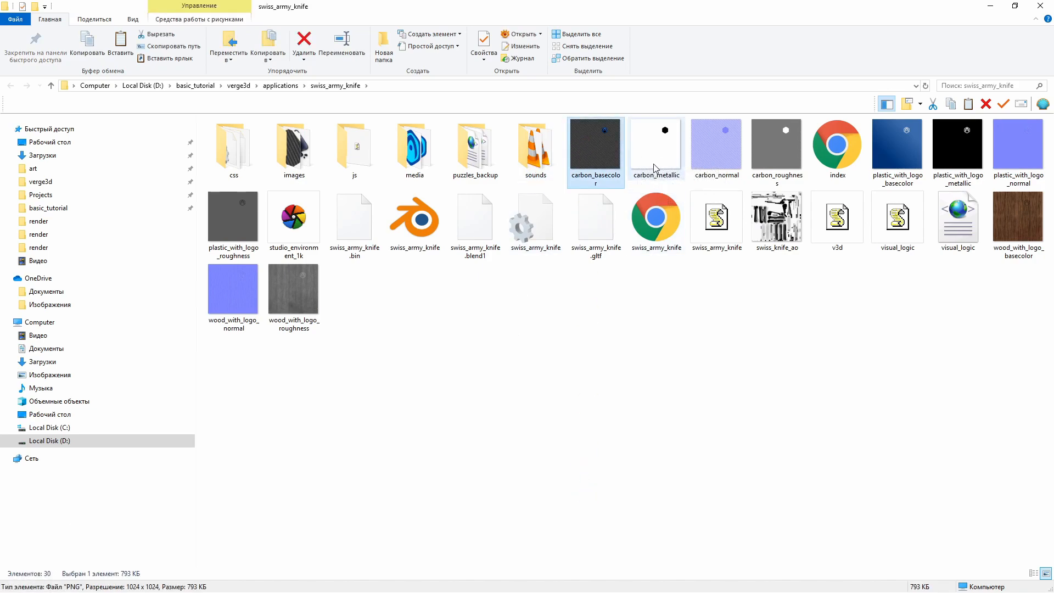
pyautogui.click(655, 151)
pyautogui.click(709, 151)
pyautogui.click(772, 165)
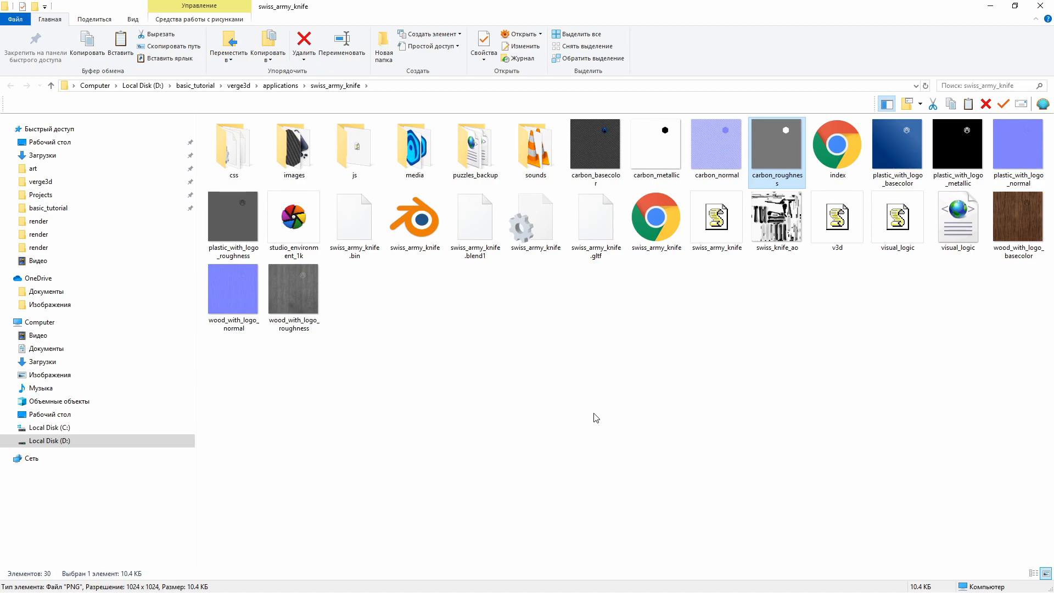
pyautogui.click(652, 138)
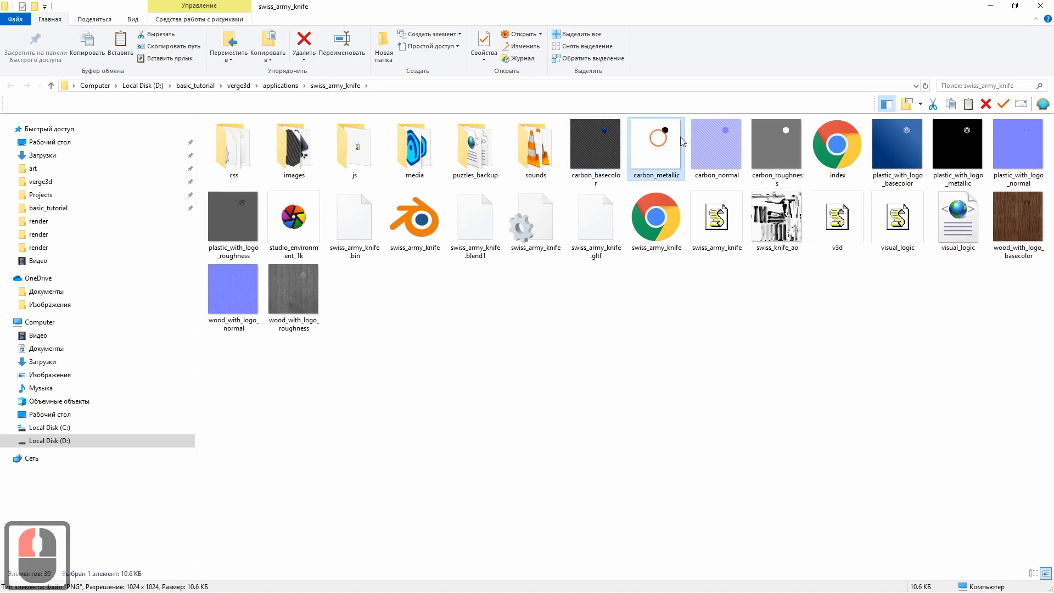
pyautogui.click(783, 137)
pyautogui.click(958, 142)
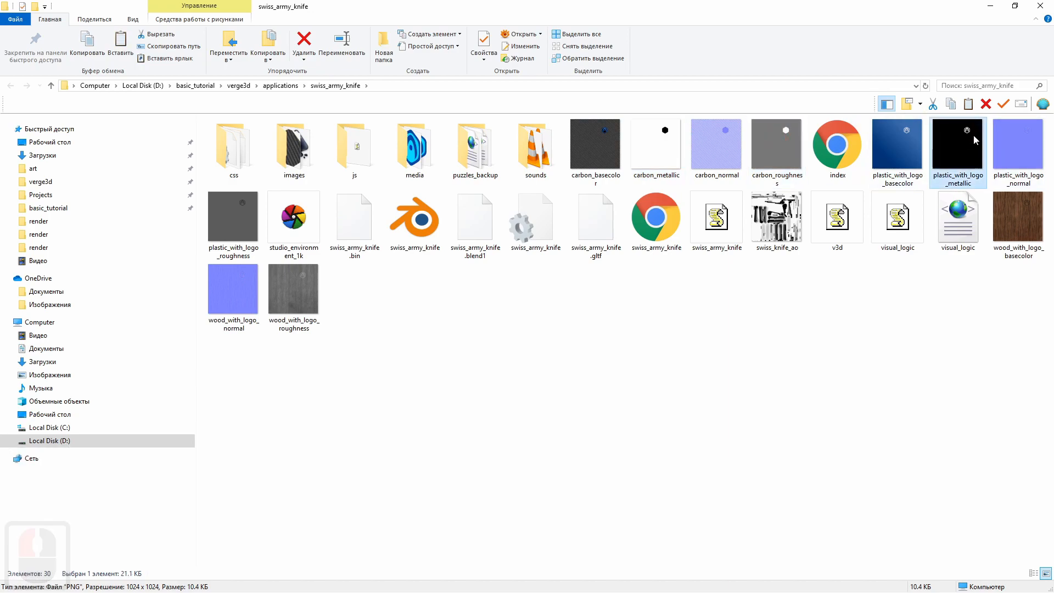
pyautogui.click(214, 225)
pyautogui.doubleClick(215, 225)
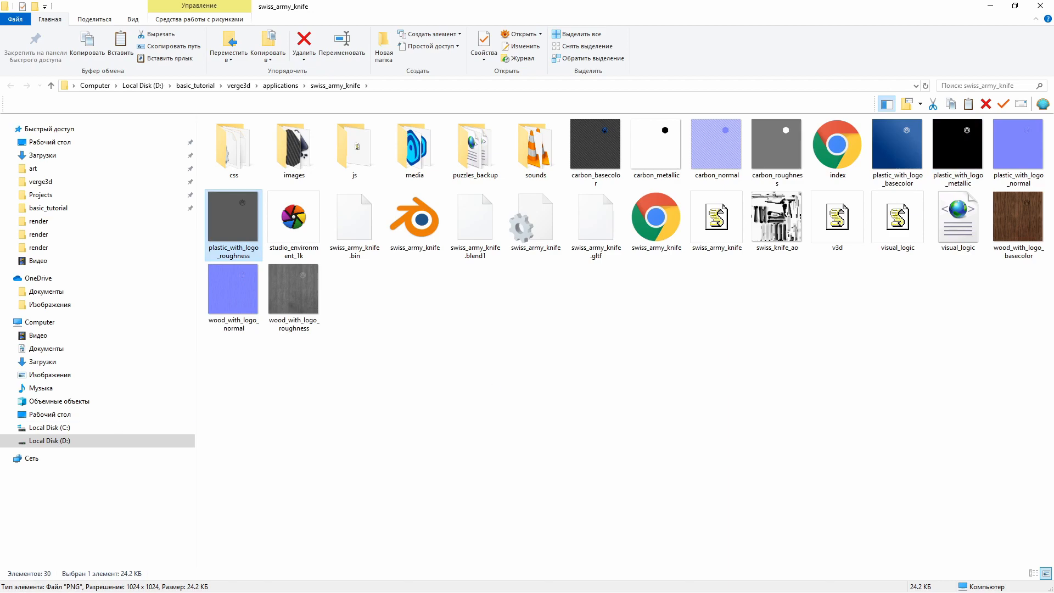
# Switch to GIMP and arrange its window side by side with the swiss_army_knife folder window so the texture files stay accessible
pyautogui.moveTo(0, 38); pyautogui.dragTo(483, 68)
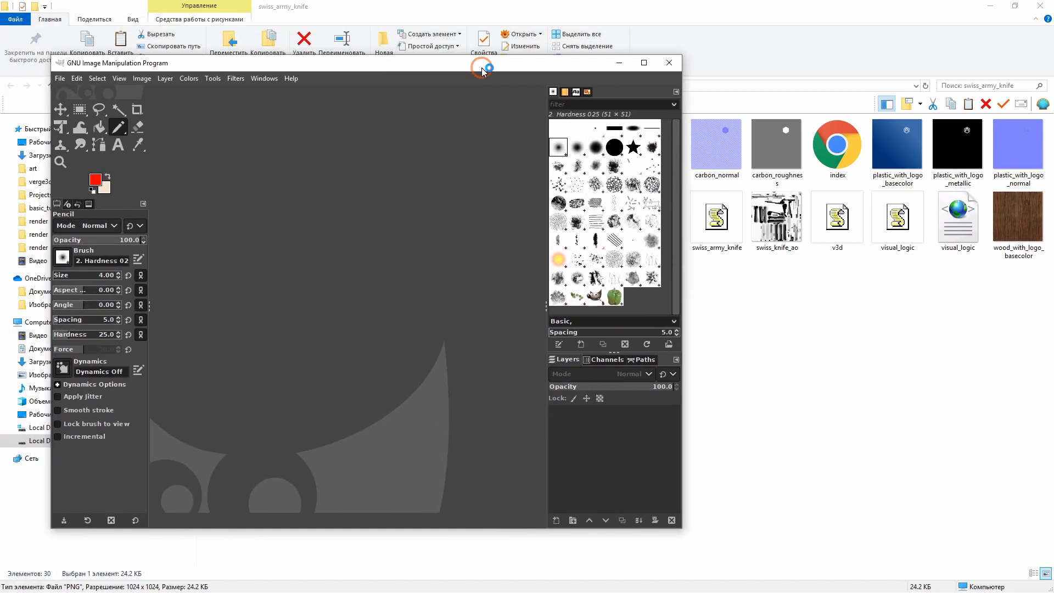
pyautogui.moveTo(683, 188); pyautogui.dragTo(518, 188)
pyautogui.moveTo(418, 64); pyautogui.dragTo(388, 66)
pyautogui.moveTo(673, 16); pyautogui.dragTo(790, 31)
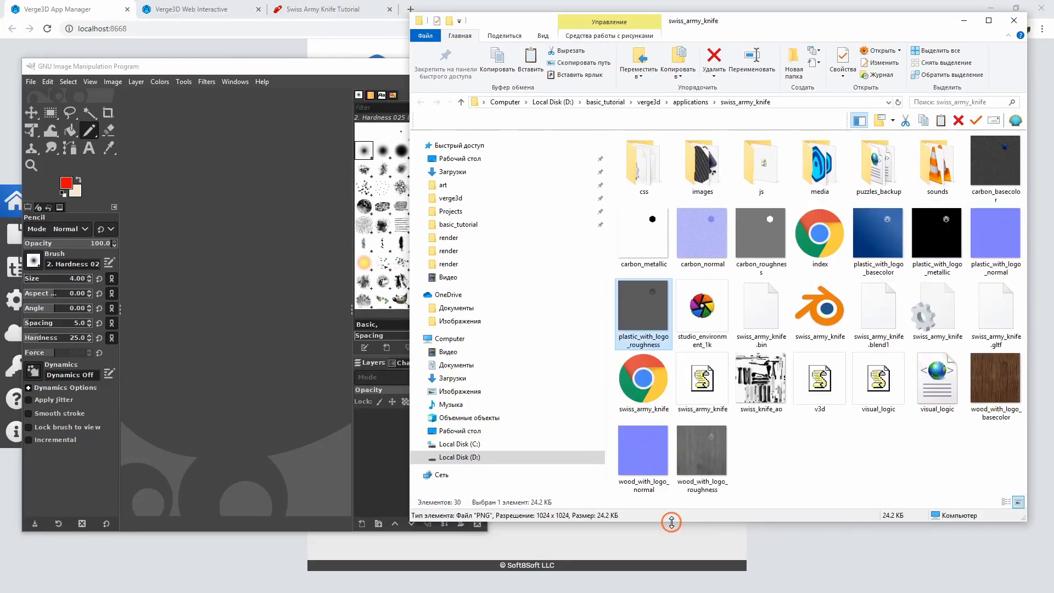
pyautogui.moveTo(671, 522); pyautogui.dragTo(670, 525)
pyautogui.moveTo(412, 274); pyautogui.dragTo(431, 274)
pyautogui.click(369, 73)
pyautogui.moveTo(368, 74); pyautogui.dragTo(459, 63)
pyautogui.moveTo(113, 181); pyautogui.dragTo(26, 178)
pyautogui.moveTo(445, 59); pyautogui.dragTo(426, 54)
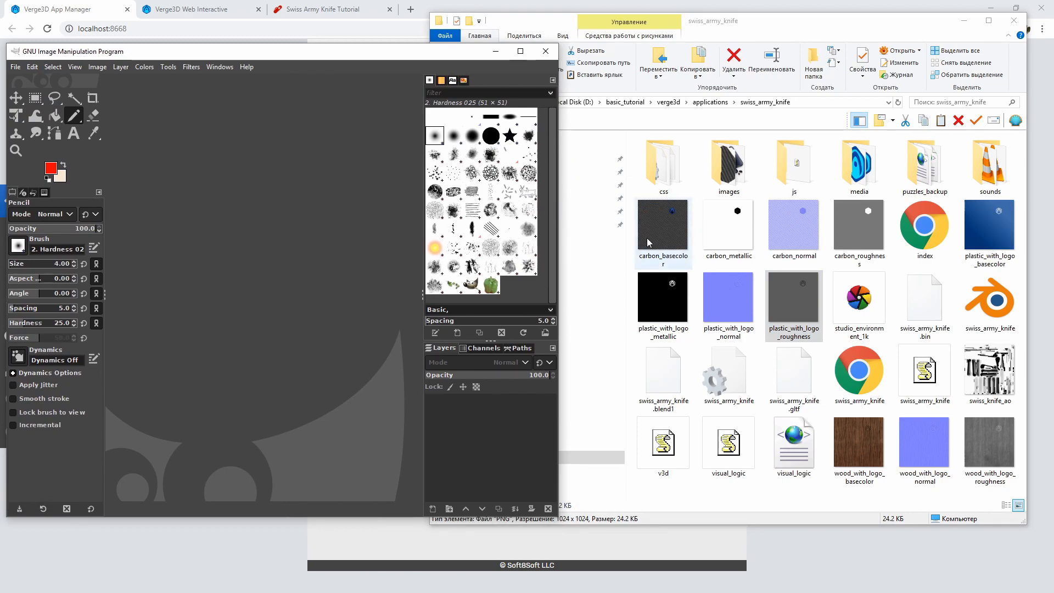
# Open carbon_basecolor.png in GIMP and name its export file carbon_basecolor.jpg in the swiss_army_knife folder
pyautogui.moveTo(657, 234); pyautogui.dragTo(268, 206)
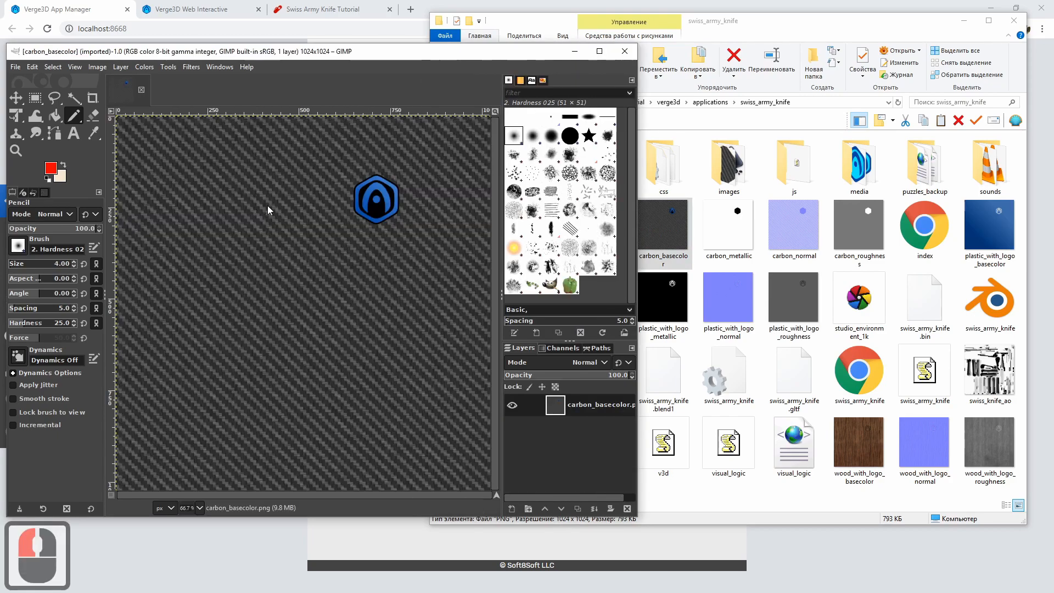
pyautogui.keyDown('ctrl'); pyautogui.scroll(-2, 266, 223); pyautogui.keyUp('ctrl')
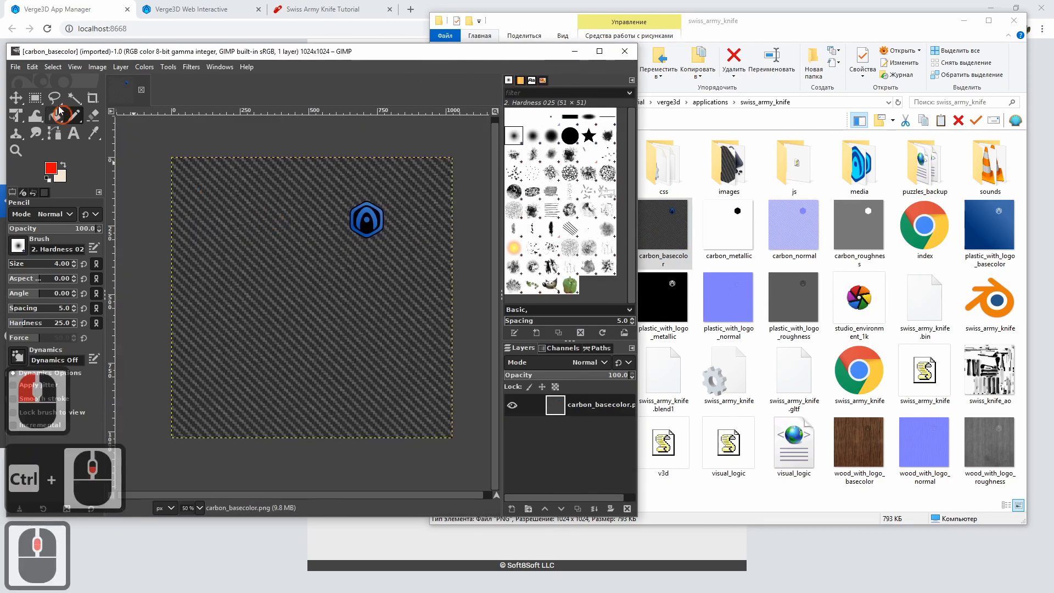
pyautogui.click(15, 67)
pyautogui.click(50, 236)
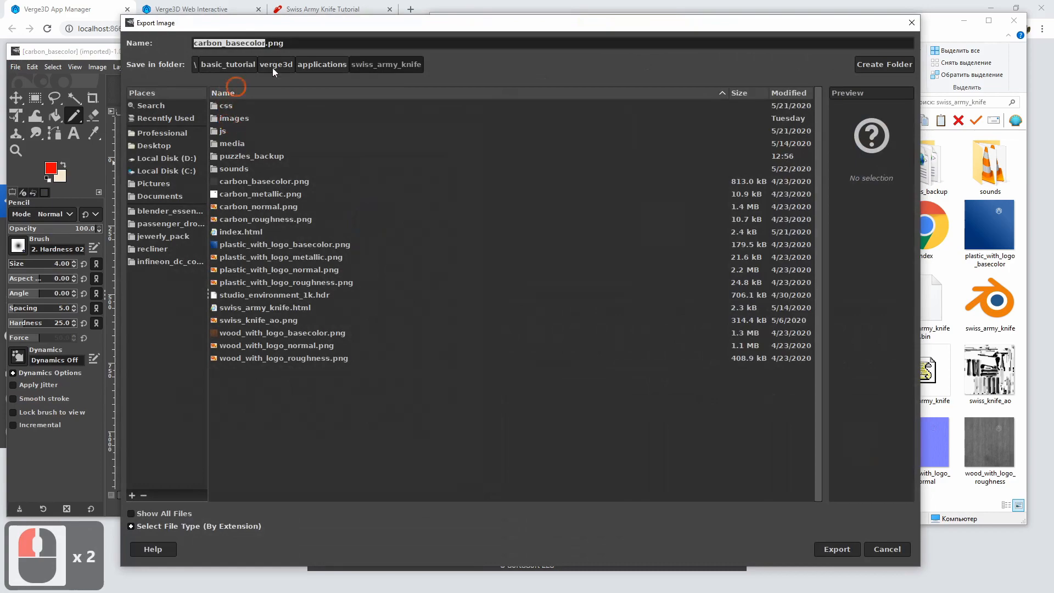
pyautogui.click(294, 44)
pyautogui.press('BackSpace')
pyautogui.press('BackSpace')
pyautogui.press('BackSpace')
pyautogui.write('jp')
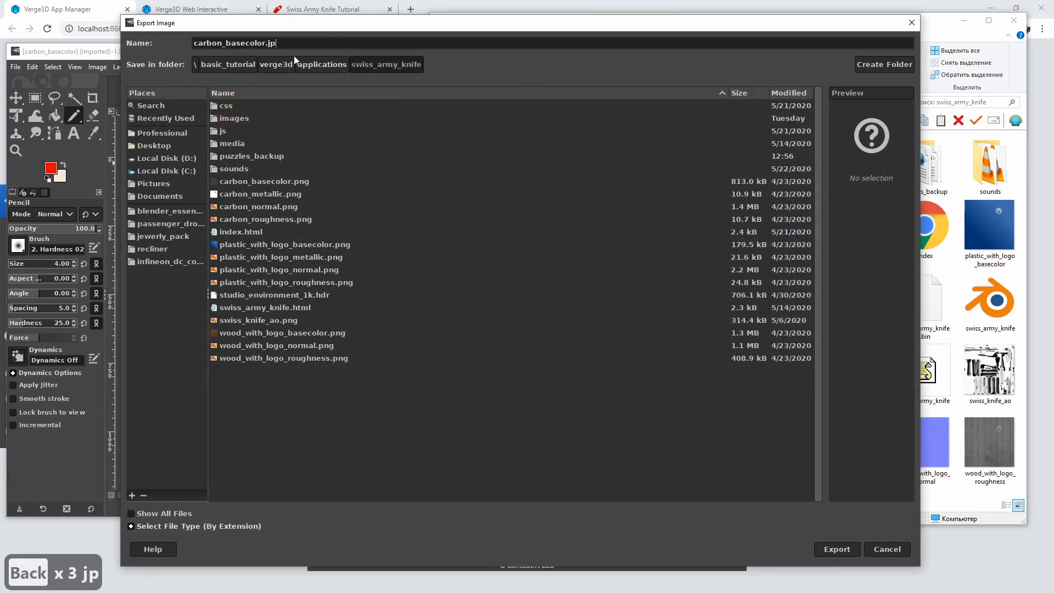
# Export the carbon base colour texture as a JPEG at quality 93 and close the image
pyautogui.click(835, 550)
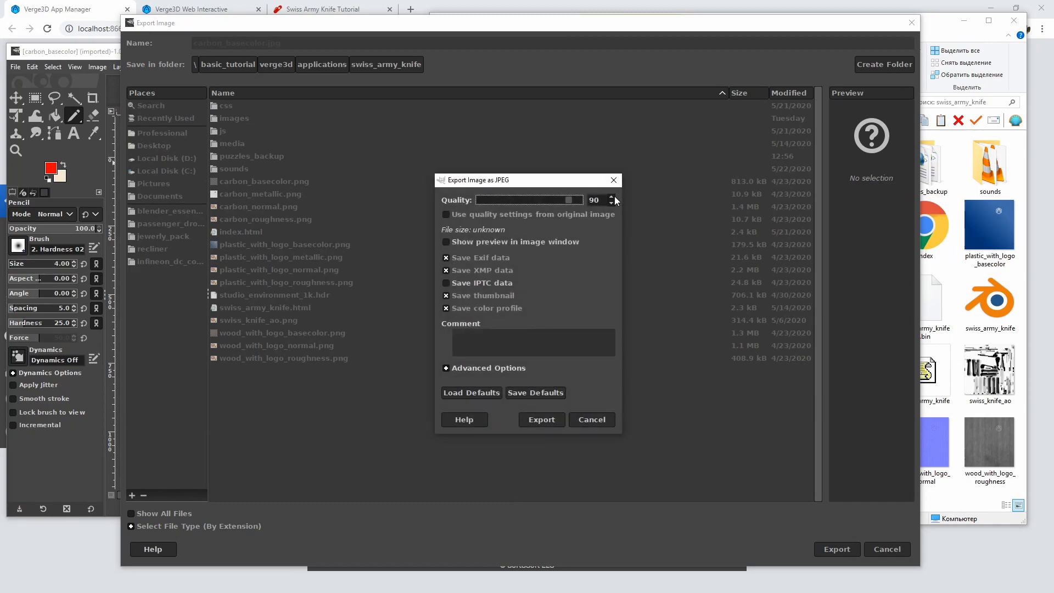
pyautogui.tripleClick(612, 197)
pyautogui.click(541, 420)
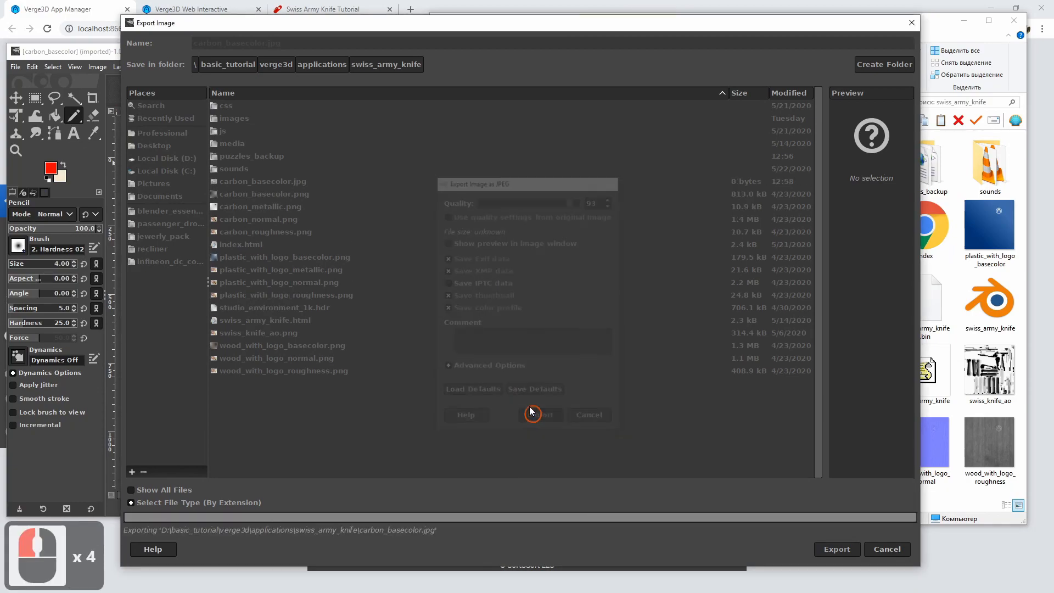
pyautogui.hotkey('ctrl', 'w')
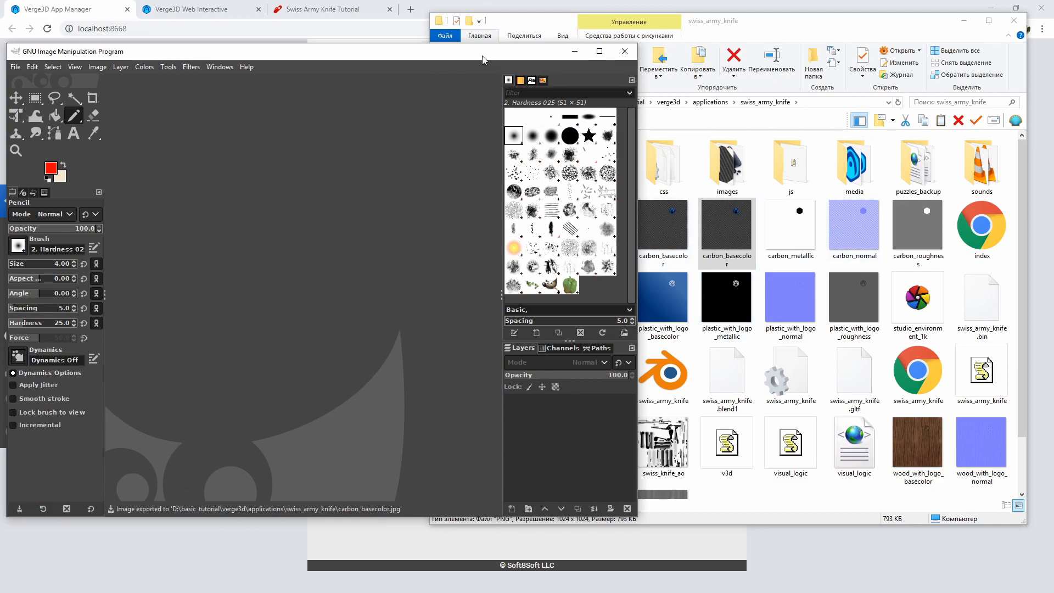
# Open plastic_with_logo_basecolor.png from the swiss_army_knife folder in GIMP
pyautogui.moveTo(483, 59); pyautogui.dragTo(472, 63)
pyautogui.click(671, 329)
pyautogui.moveTo(670, 318); pyautogui.dragTo(233, 259)
# Set up an export of the plastic base colour texture with the file name plastic_basecolor.jpg in the swiss_army_knife folder
pyautogui.click(6, 70)
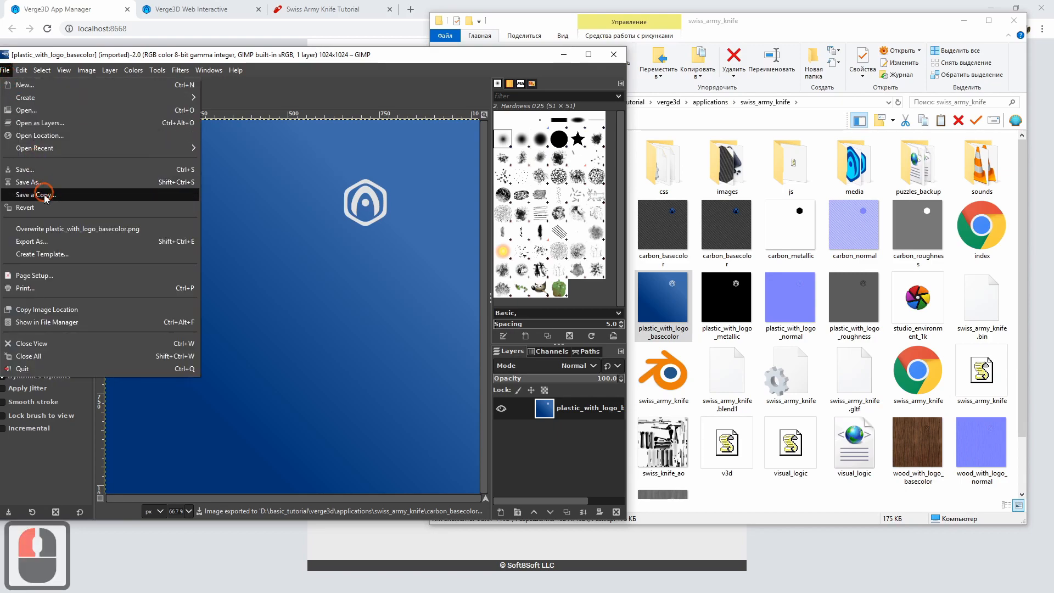
pyautogui.click(41, 243)
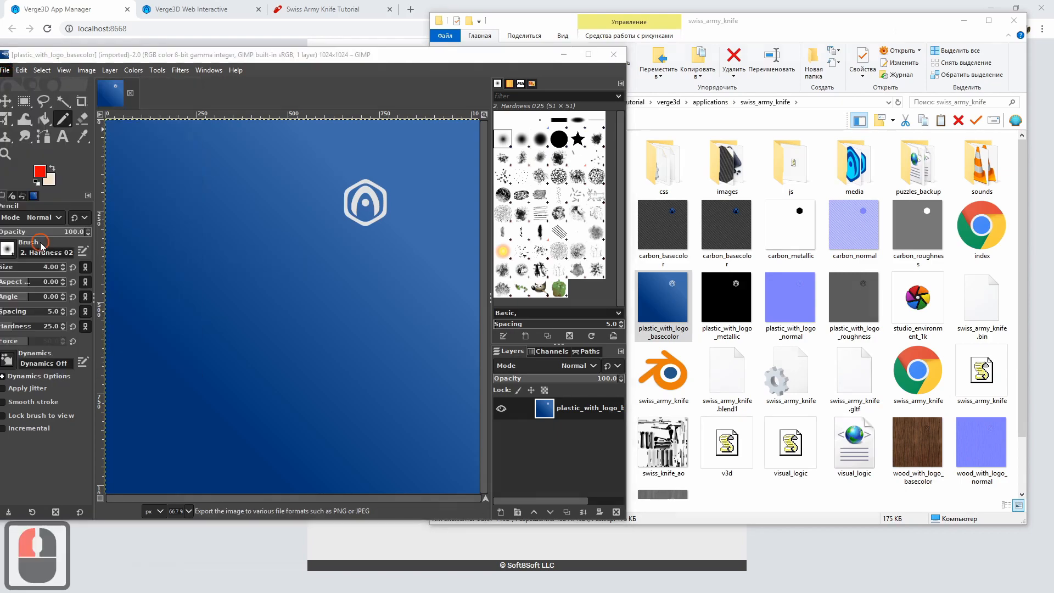
pyautogui.click(335, 44)
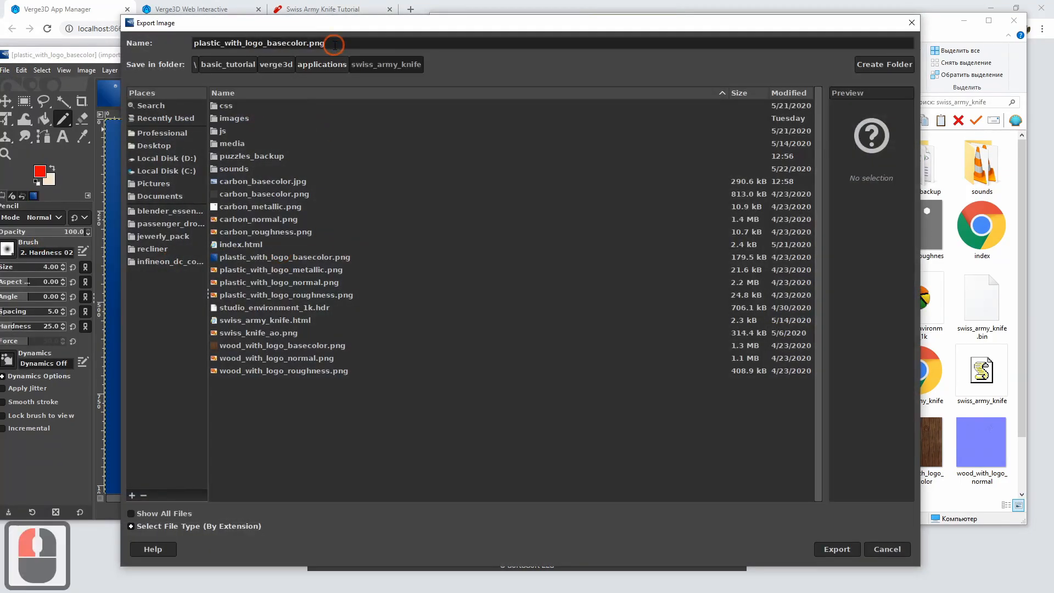
pyautogui.press('BackSpace')
pyautogui.press('BackSpace')
pyautogui.press('BackSpace')
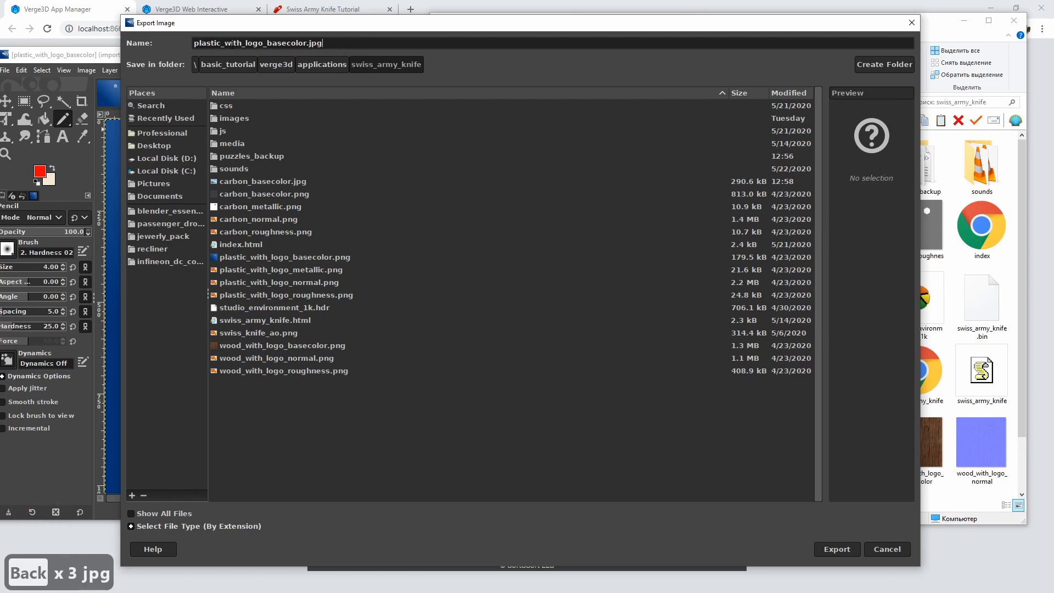
pyautogui.click(224, 43)
pyautogui.press('Delete')
pyautogui.press('Delete')
pyautogui.press('Delete')
pyautogui.press('Delete')
pyautogui.press('Delete')
pyautogui.press('Delete')
pyautogui.press('Delete')
pyautogui.press('Delete')
pyautogui.press('Delete')
pyautogui.press('Delete')
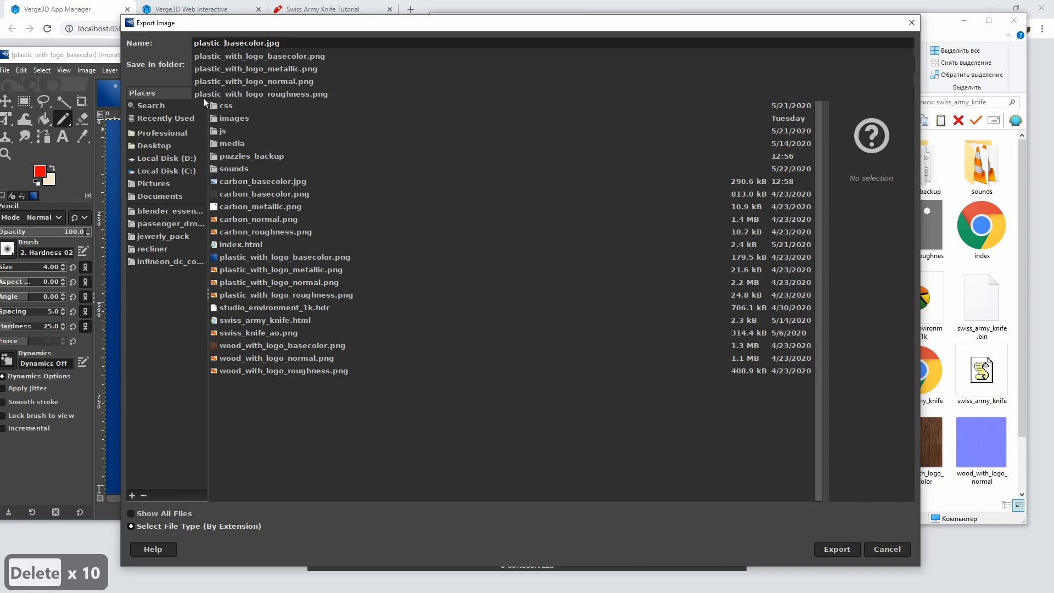
# Export the plastic base colour texture as a JPEG at quality 93 and close the image
pyautogui.click(835, 549)
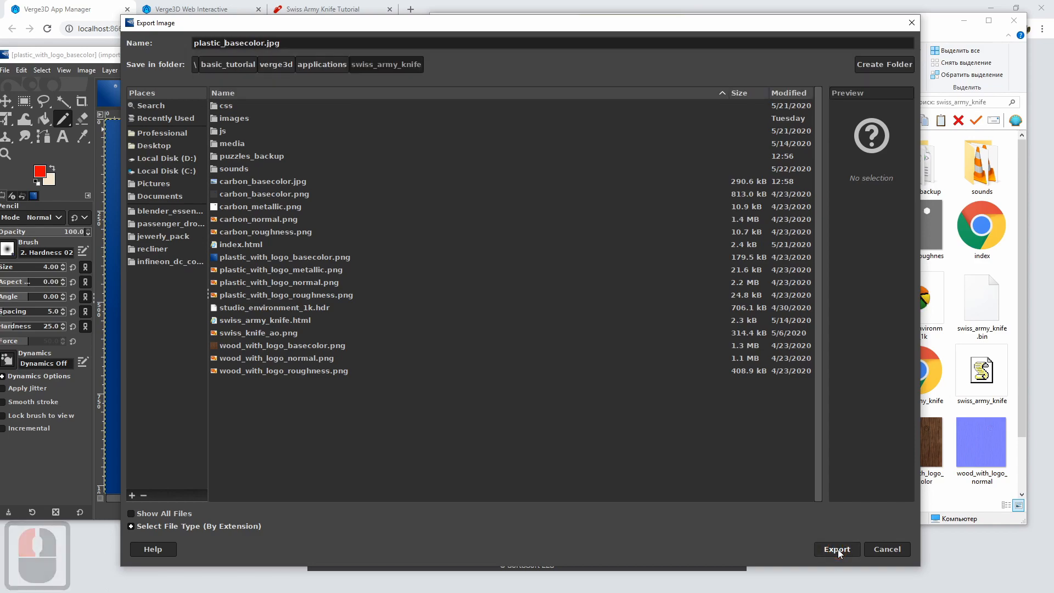
pyautogui.click(836, 549)
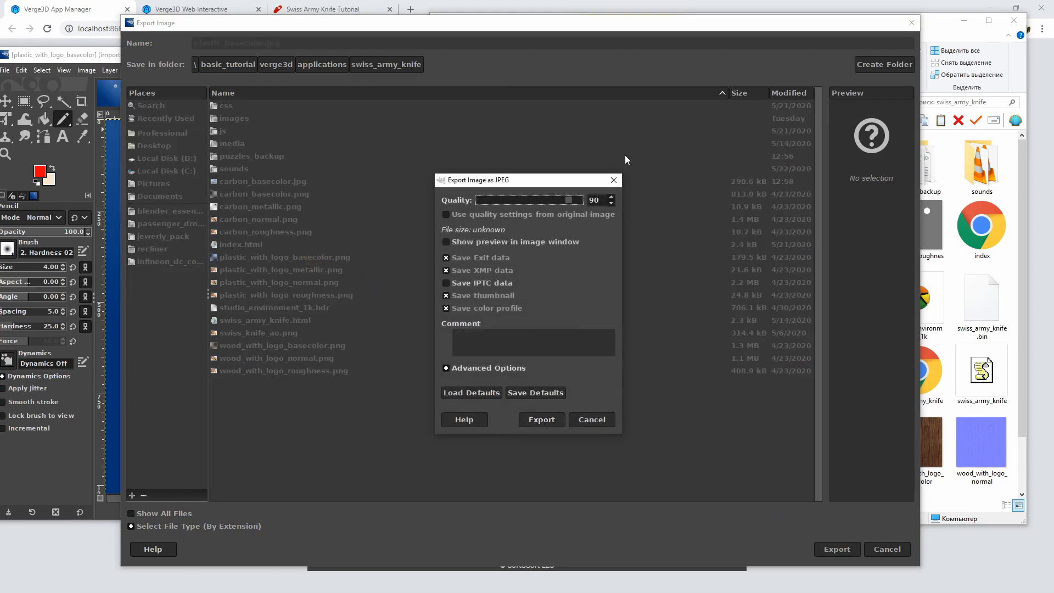
pyautogui.doubleClick(612, 197)
pyautogui.click(612, 197)
pyautogui.click(542, 420)
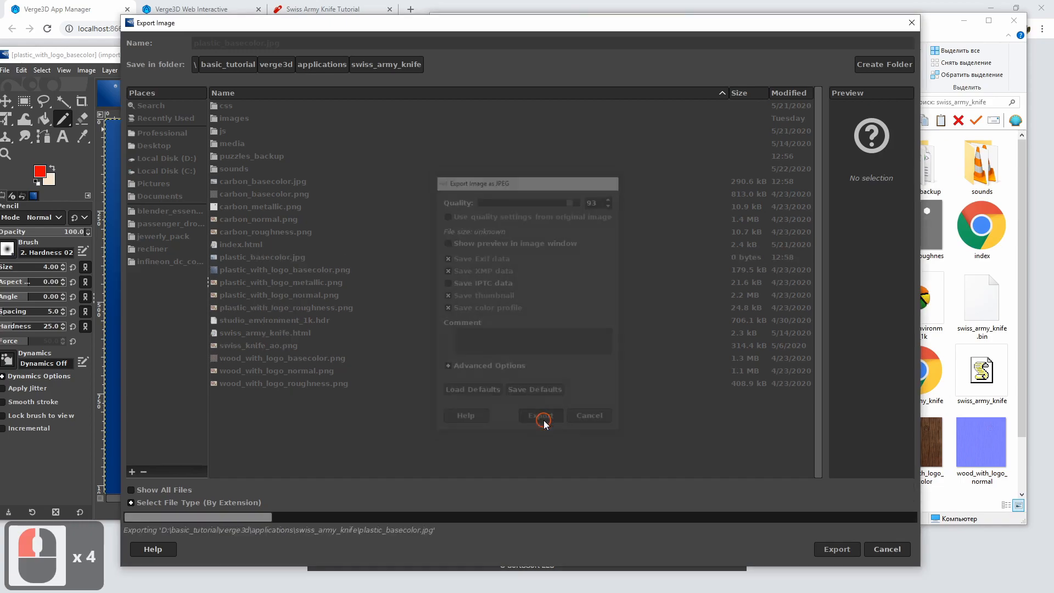
pyautogui.hotkey('ctrl', 'w')
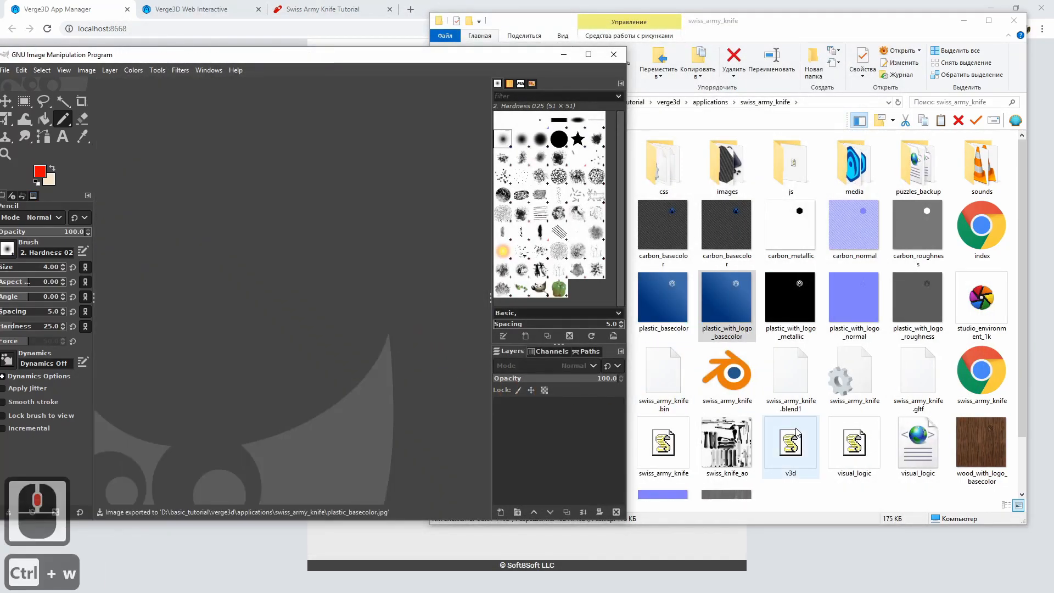
# Open wood_with_logo_basecolor.png in GIMP and shorten its export name by removing "with_logo_"
pyautogui.moveTo(268, 233); pyautogui.dragTo(137, 141)
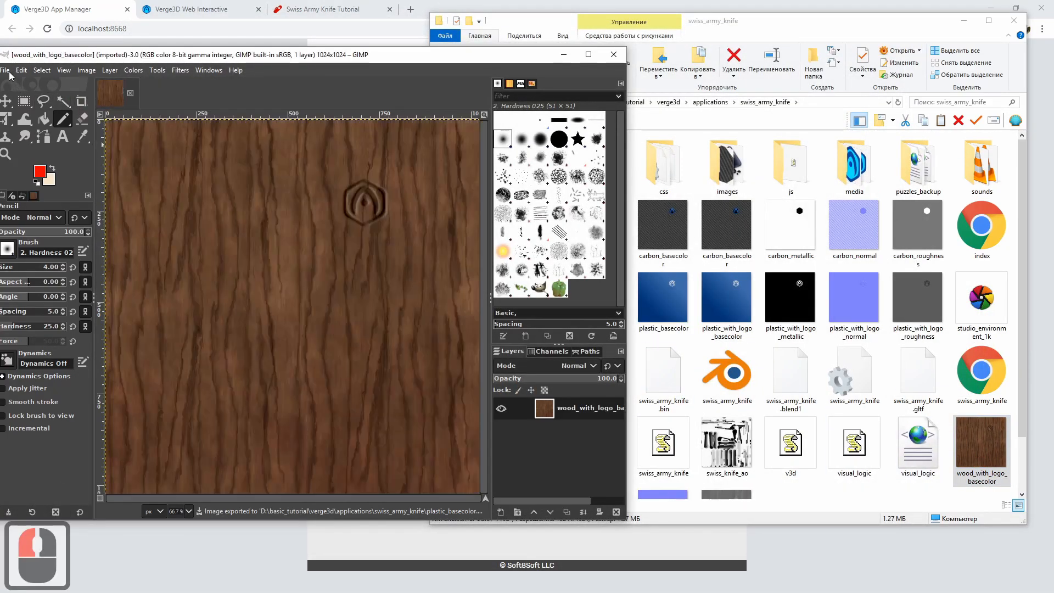
pyautogui.click(5, 69)
pyautogui.click(32, 242)
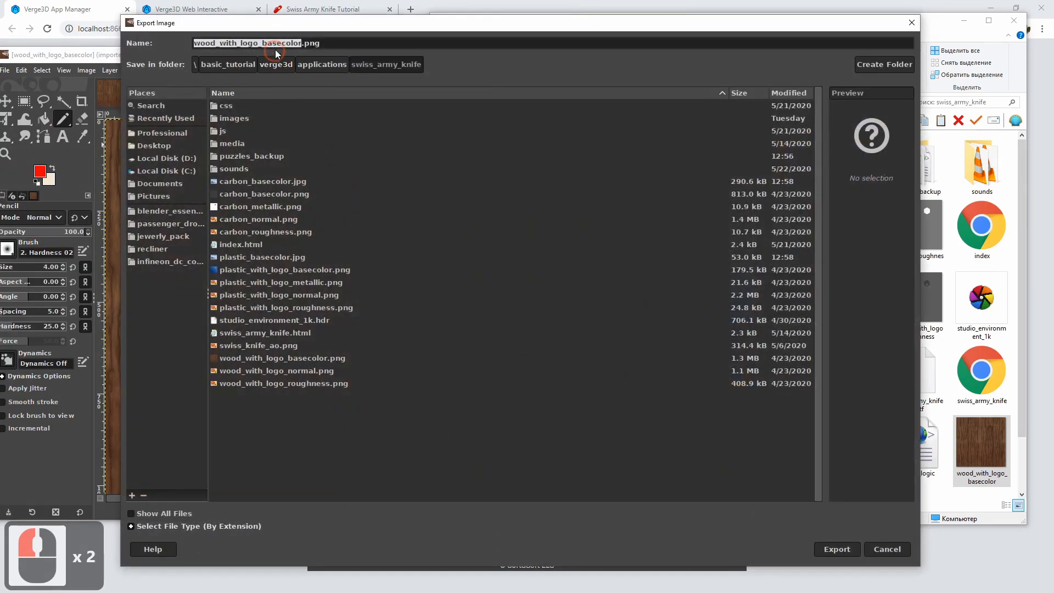
pyautogui.click(221, 42)
pyautogui.press('Delete')
pyautogui.press('Delete')
pyautogui.press('Delete')
pyautogui.press('Delete')
pyautogui.press('Delete')
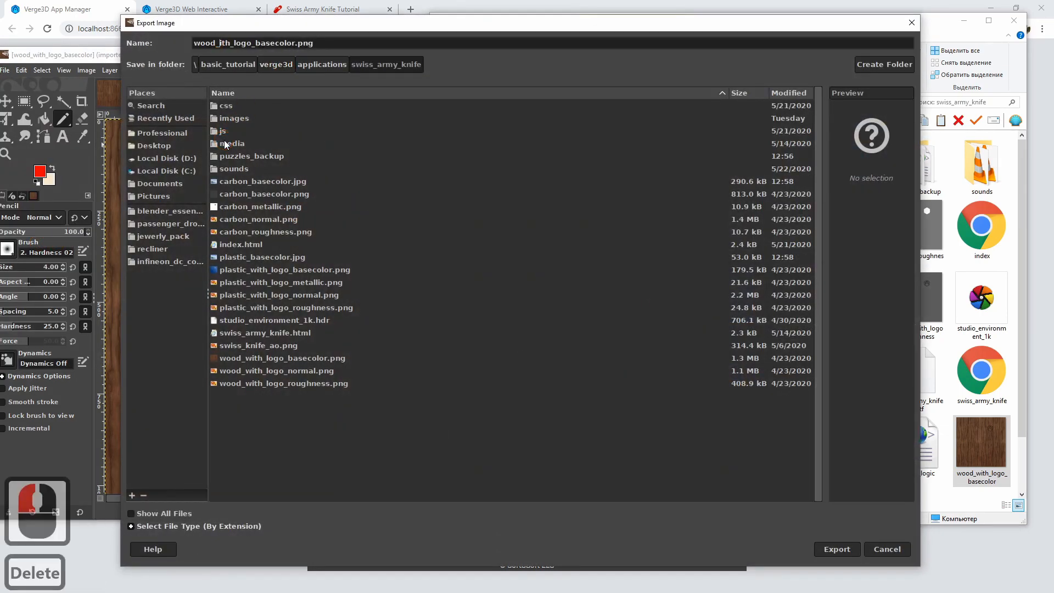
pyautogui.press('Delete')
pyautogui.press('Delete')
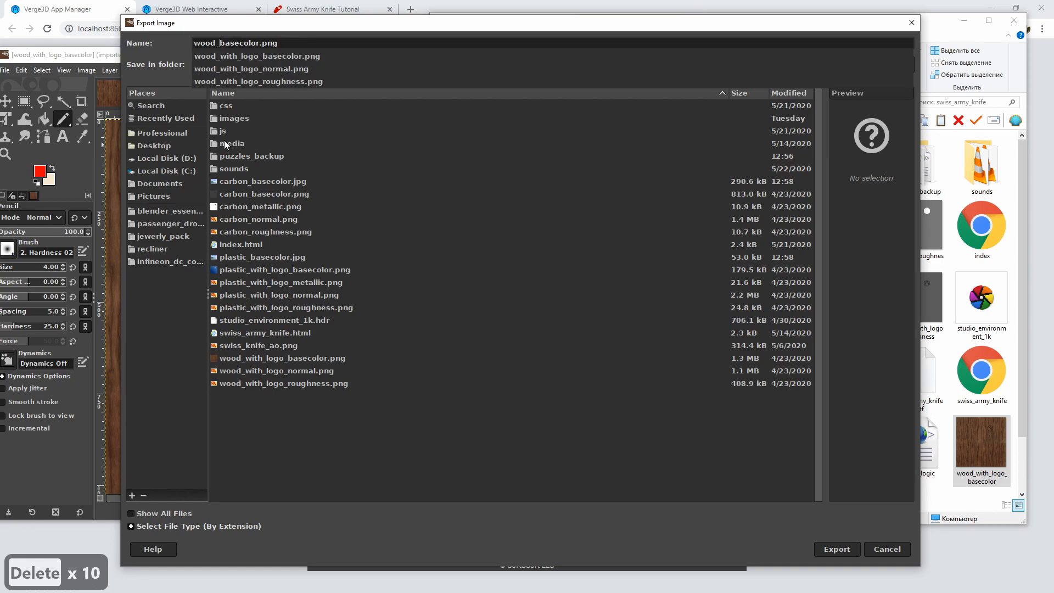
# Change the export file name to wood_basecolor.jpg and export the wood texture as a JPEG with the quality raised above 90
pyautogui.press('End')
pyautogui.press('BackSpace')
pyautogui.press('BackSpace')
pyautogui.press('BackSpace')
pyautogui.press('BackSpace')
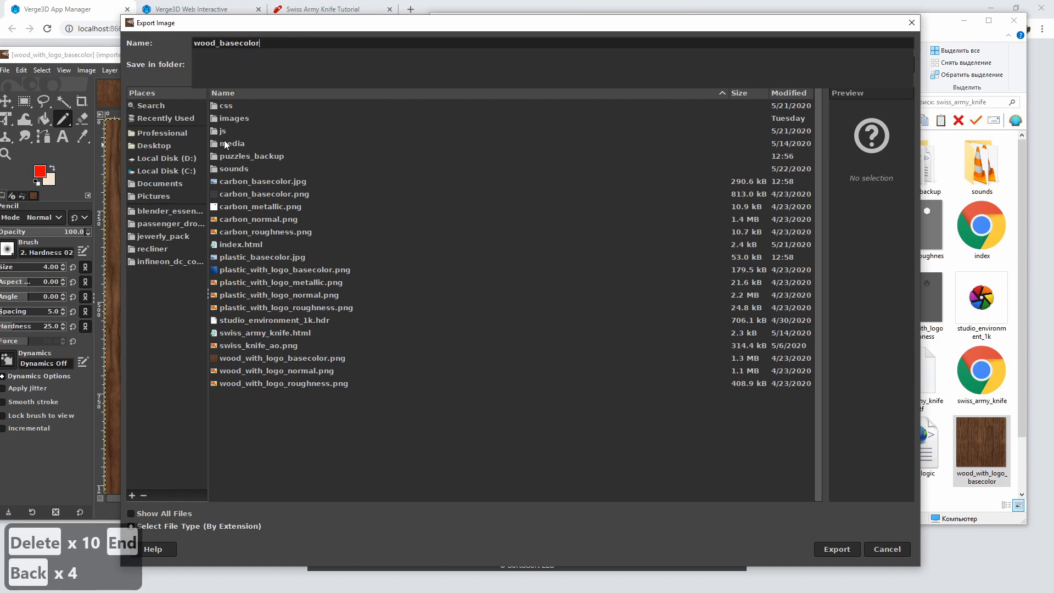
pyautogui.write('.jpg')
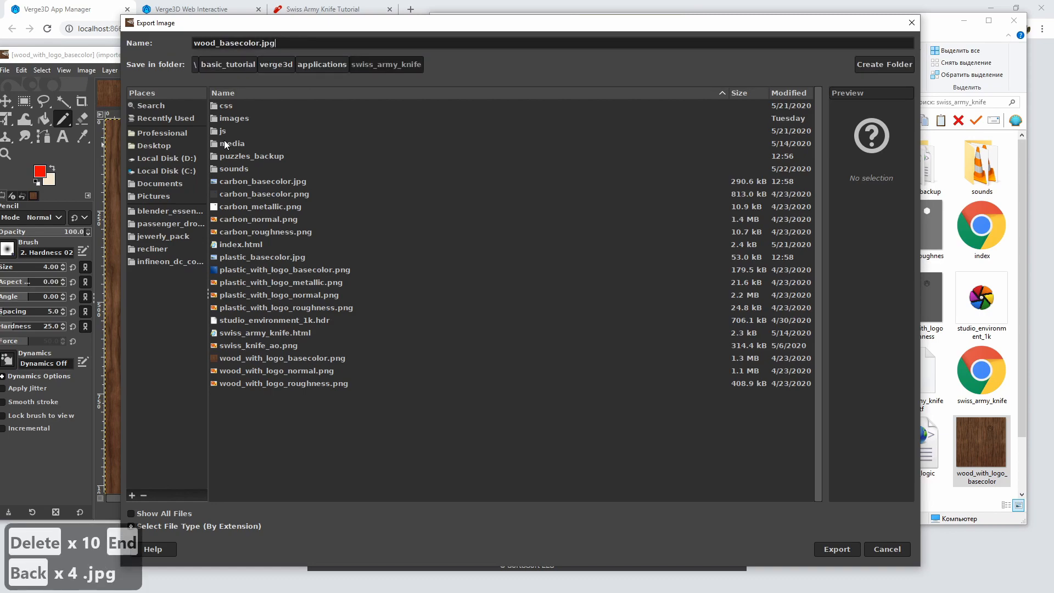
pyautogui.click(835, 549)
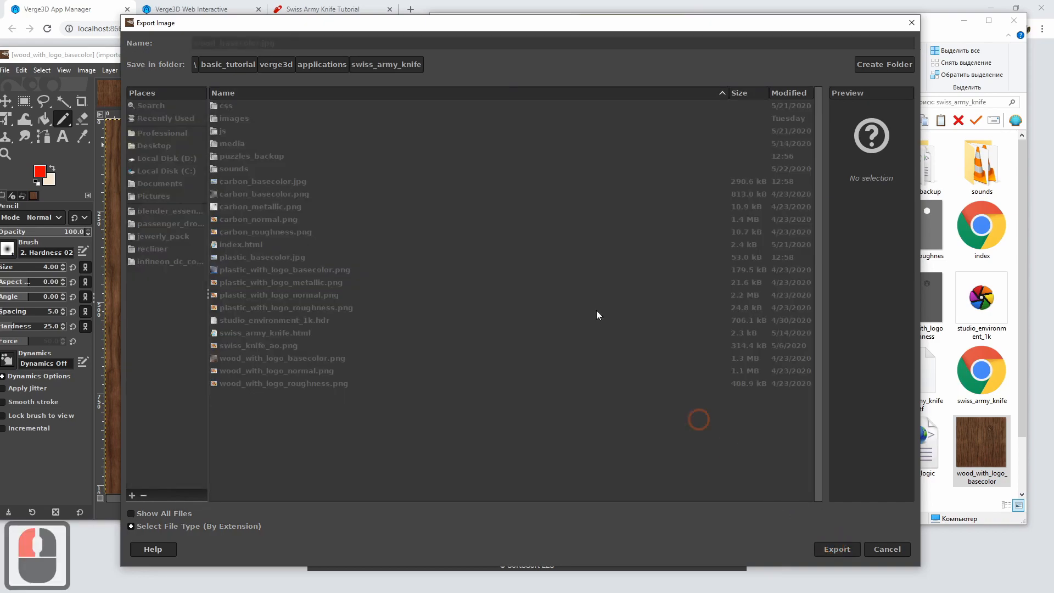
pyautogui.doubleClick(612, 197)
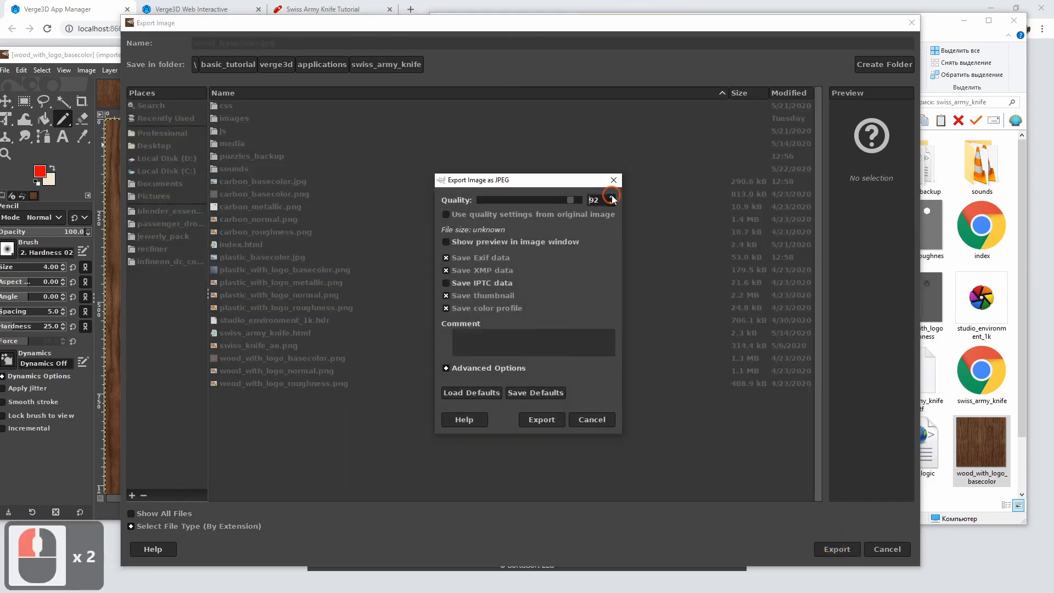
pyautogui.click(542, 420)
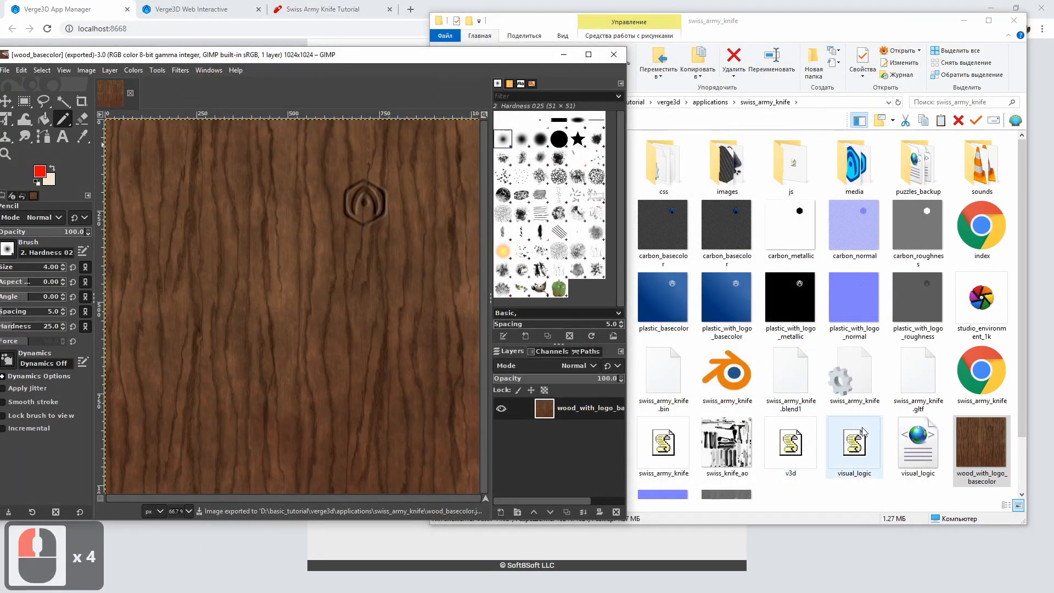
# Check the resolution and file size of the exported wood_basecolor.jpg in the swiss_army_knife folder
pyautogui.click(771, 36)
pyautogui.scroll(-4, 854, 384)
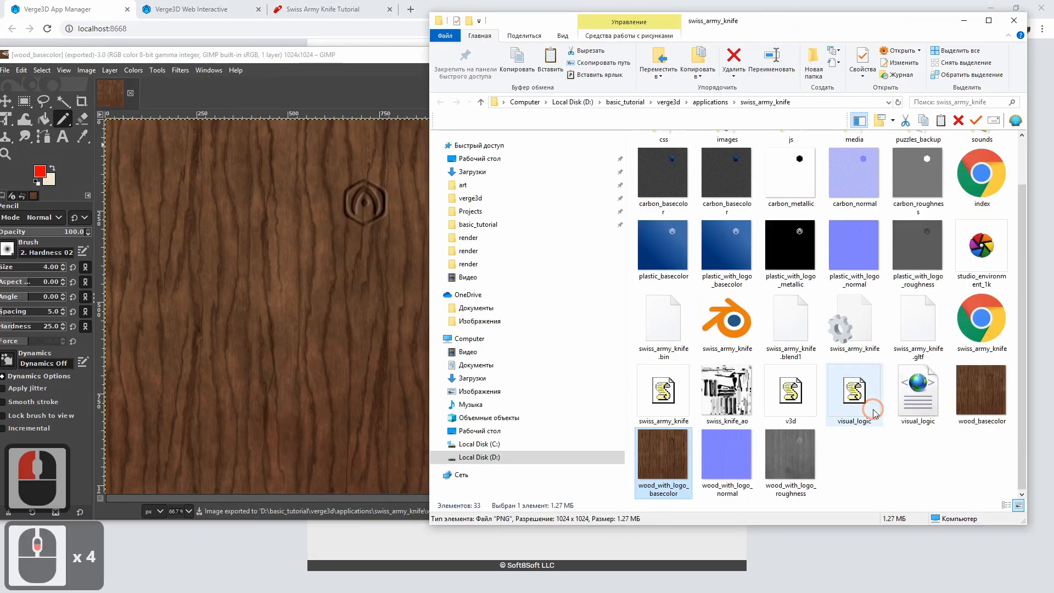
pyautogui.click(982, 395)
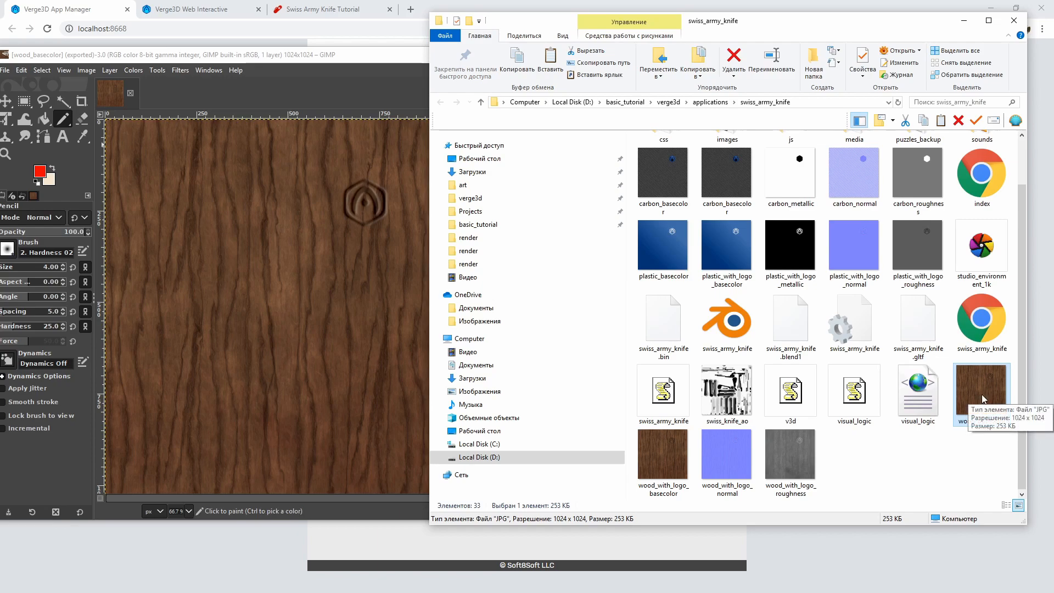
# Delete the original PNG files wood_with_logo_basecolor, plastic_with_logo_basecolor and carbon_basecolor from the swiss_army_knife folder
pyautogui.click(650, 466)
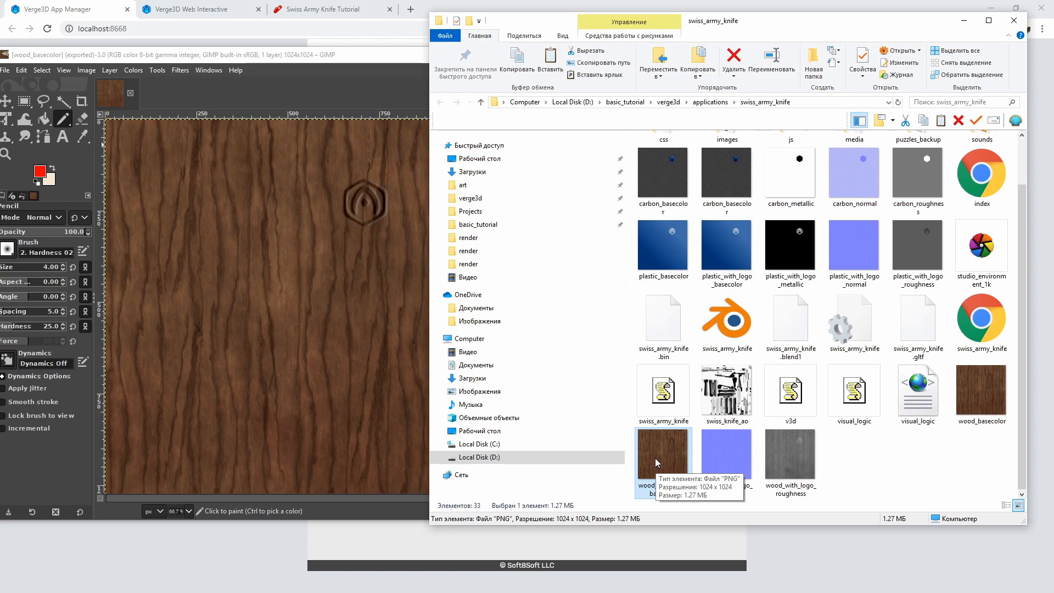
pyautogui.press('Delete')
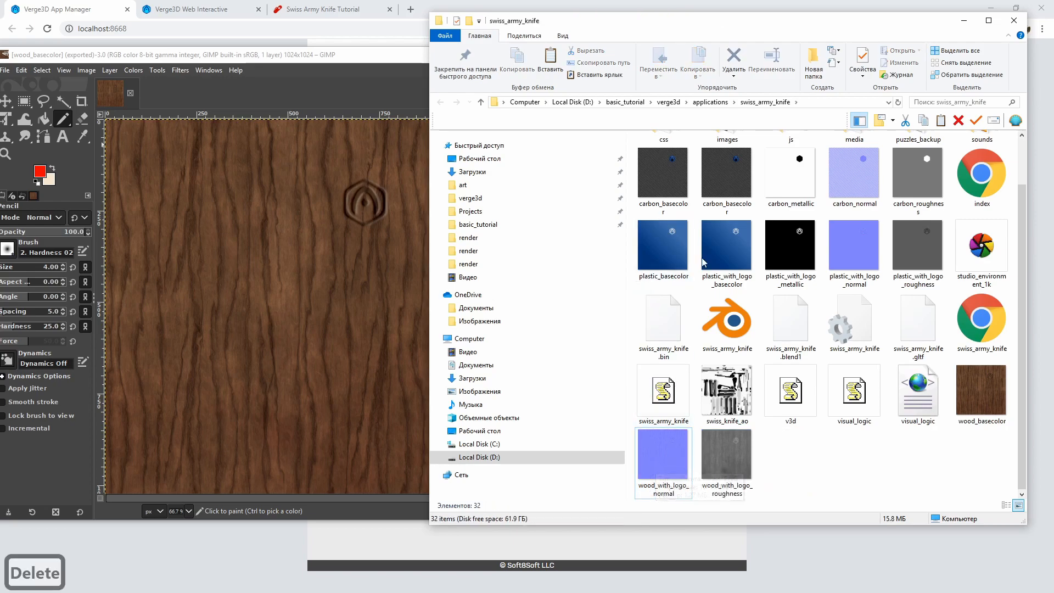
pyautogui.click(722, 250)
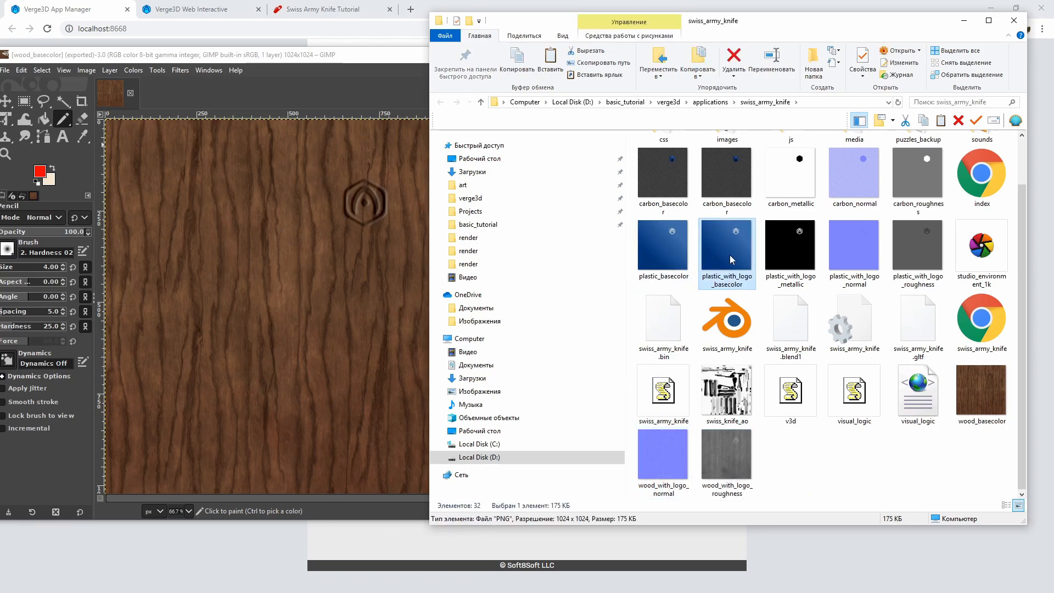
pyautogui.press('Delete')
pyautogui.scroll(2, 725, 263)
pyautogui.click(727, 241)
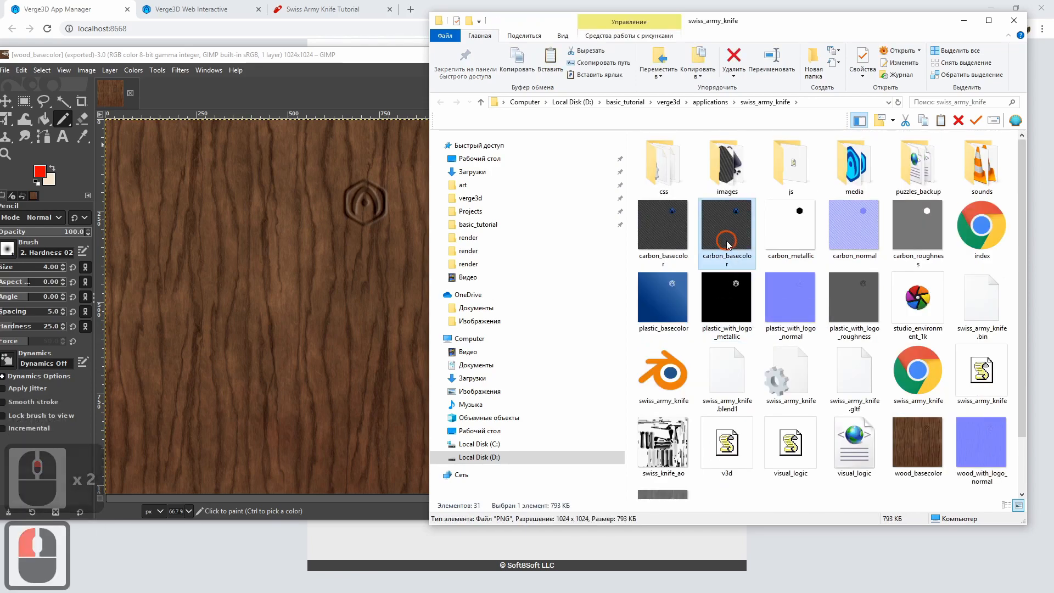
pyautogui.press('Delete')
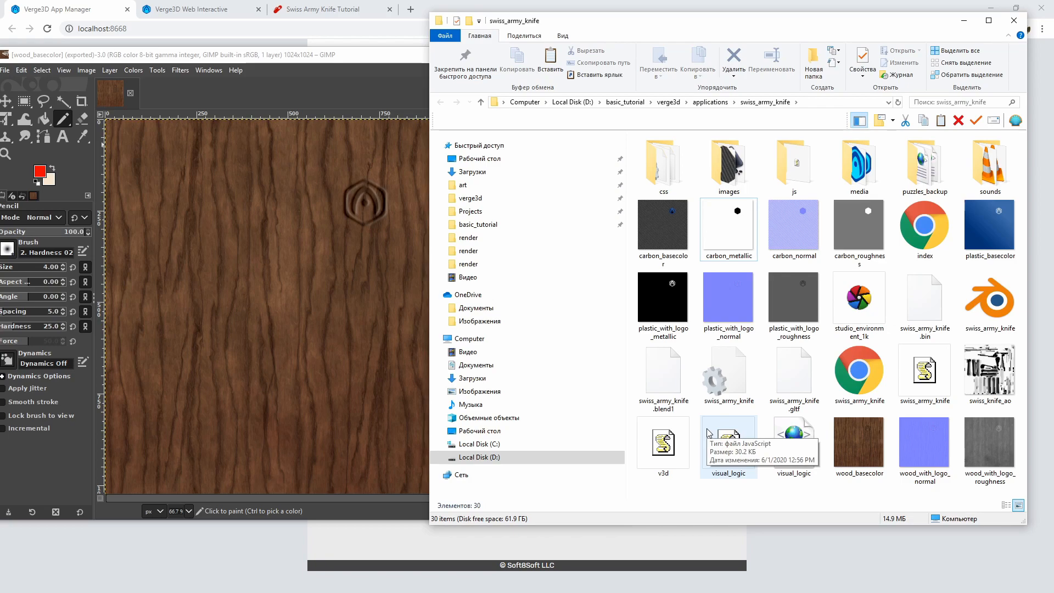
# Close the wood texture image in GIMP and reposition the GIMP window beside the texture folder
pyautogui.click(270, 299)
pyautogui.hotkey('ctrl', 'w')
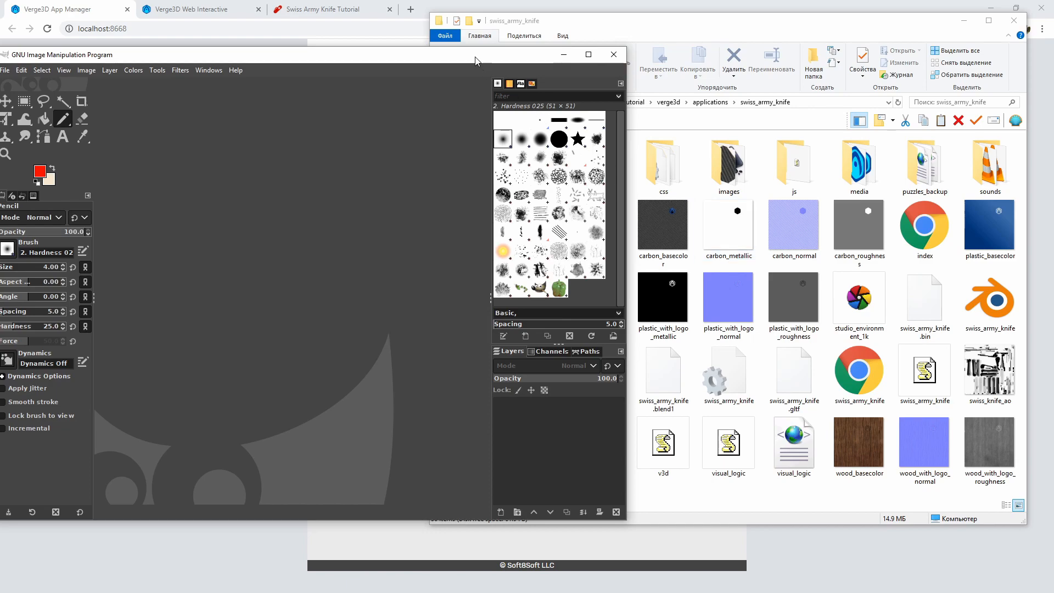
pyautogui.moveTo(475, 56); pyautogui.dragTo(486, 55)
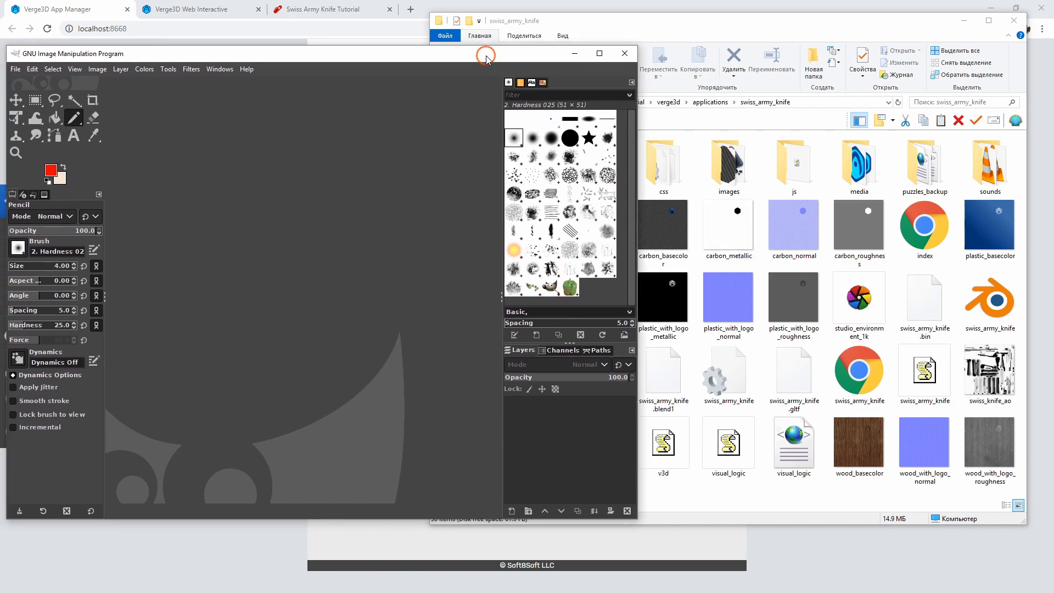
# Open carbon_metallic.png in GIMP and add carbon_roughness.png as a second layer above it
pyautogui.click(730, 232)
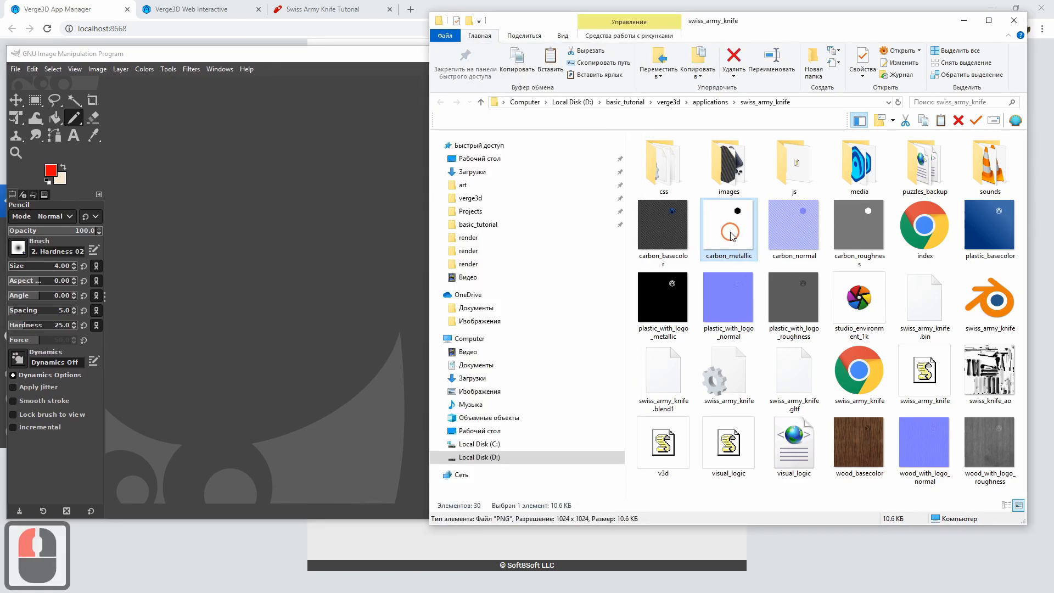
pyautogui.click(859, 240)
pyautogui.click(743, 228)
pyautogui.moveTo(740, 248); pyautogui.dragTo(195, 247)
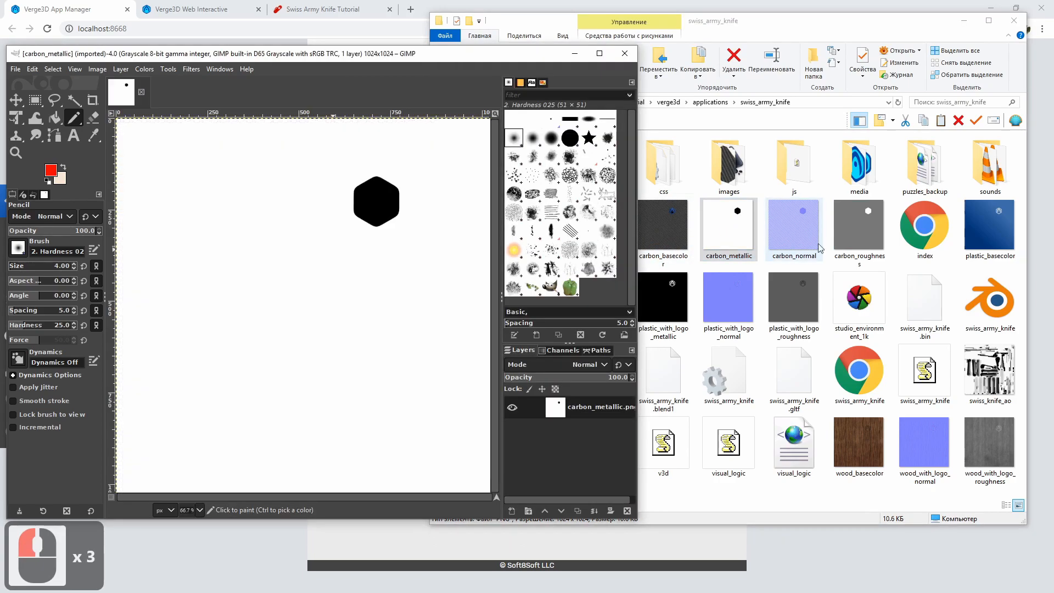
pyautogui.moveTo(859, 230); pyautogui.dragTo(334, 240)
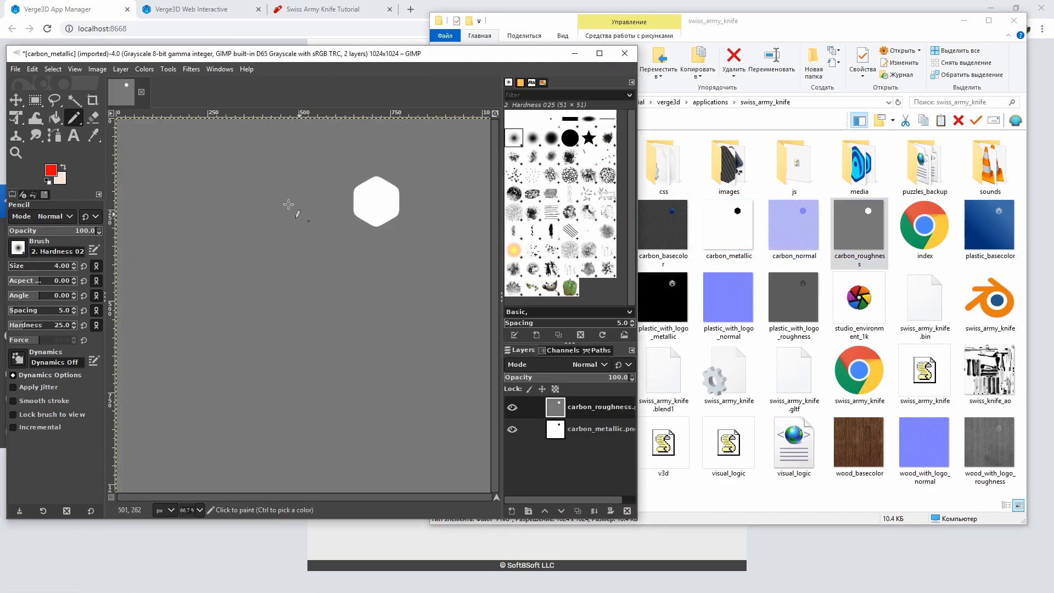
# Check that the two-layer carbon image uses the Grayscale colour mode
pyautogui.click(97, 69)
pyautogui.click(116, 106)
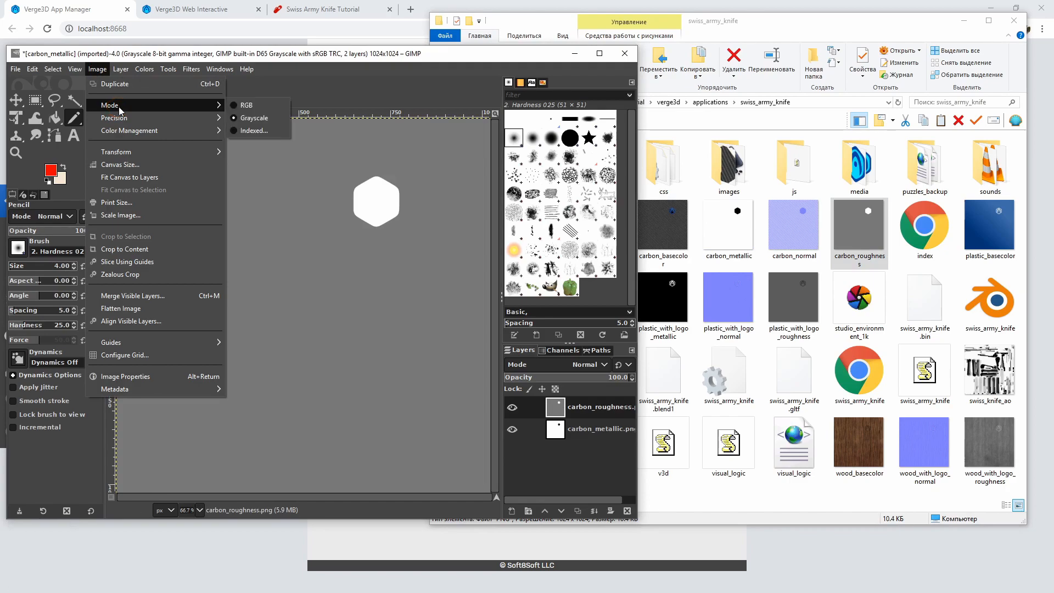
pyautogui.click(278, 117)
# Open the Compose dialog for the RGB color model and fill the red channel with a mask value of 0
pyautogui.click(144, 69)
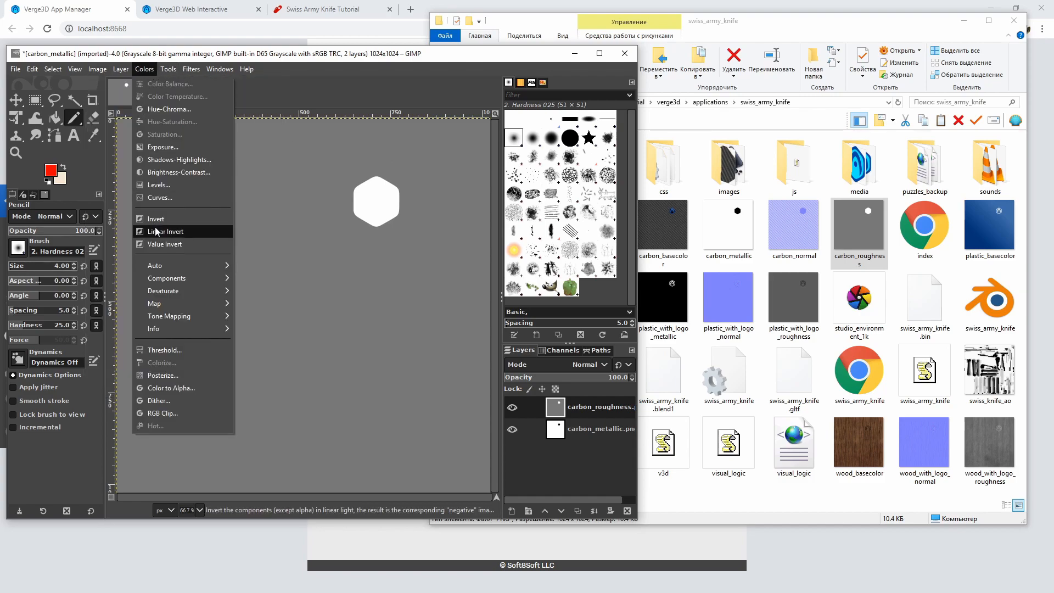
pyautogui.moveTo(171, 279)
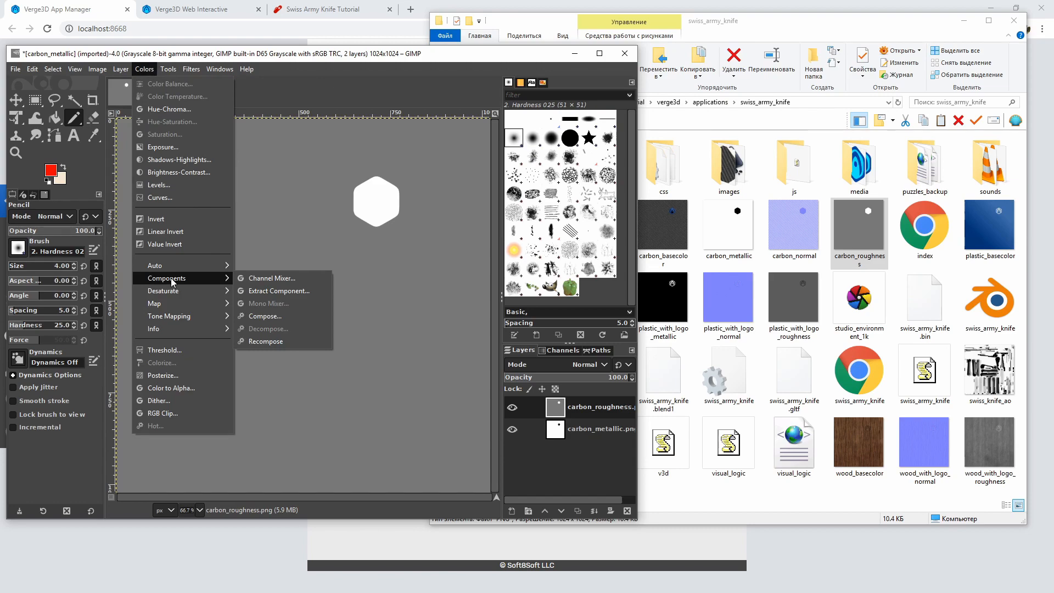
pyautogui.click(304, 317)
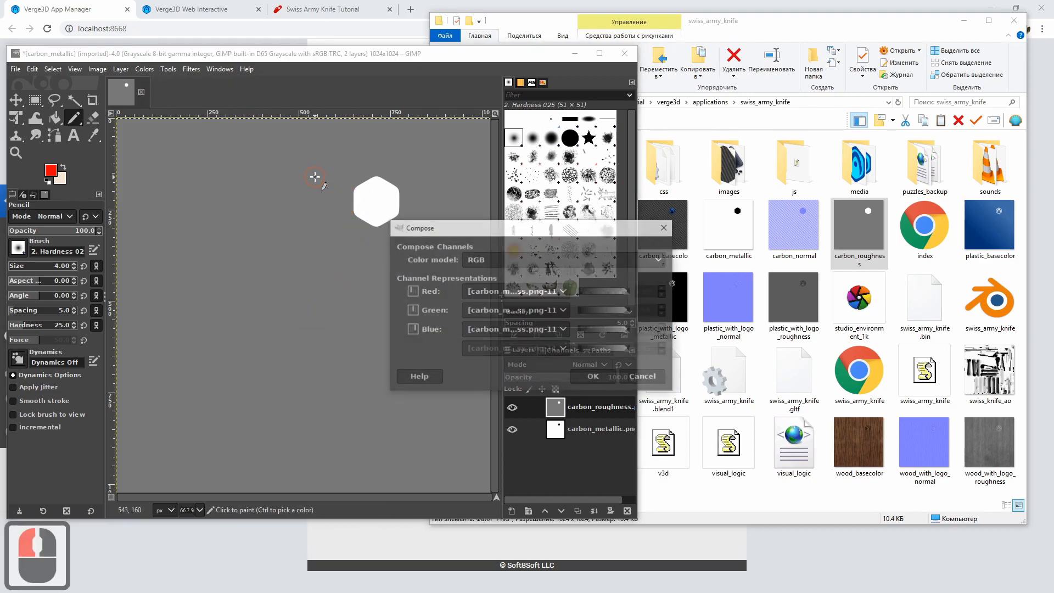
pyautogui.moveTo(561, 228); pyautogui.dragTo(408, 219)
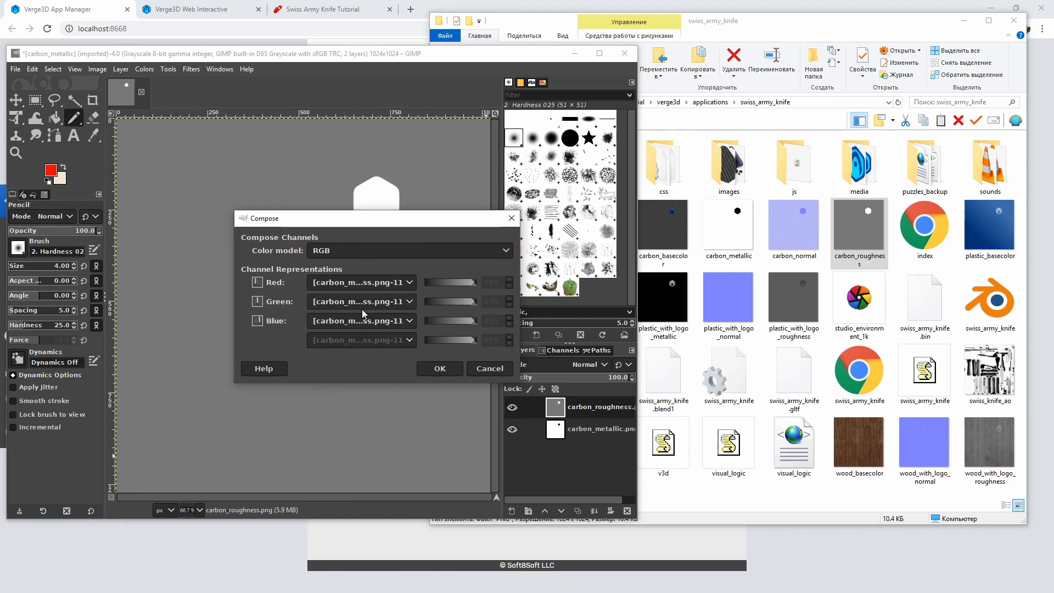
pyautogui.click(362, 284)
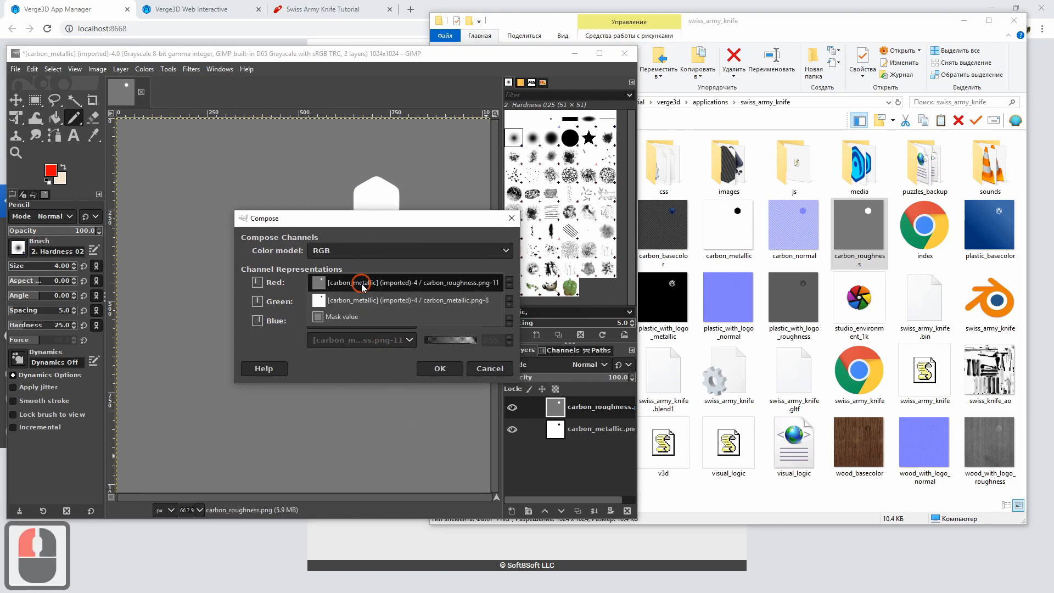
pyautogui.click(354, 318)
pyautogui.moveTo(476, 283); pyautogui.dragTo(412, 283)
pyautogui.moveTo(415, 223); pyautogui.dragTo(361, 223)
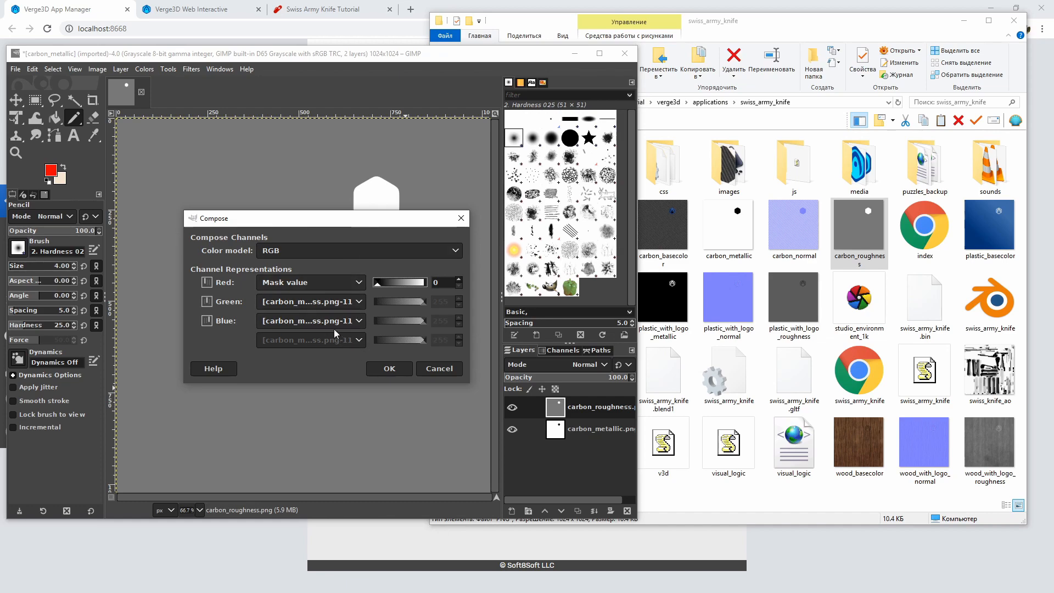
# Assign carbon_roughness.png to the green channel and carbon_metallic.png to the blue channel, and compose the RGB image
pyautogui.click(319, 303)
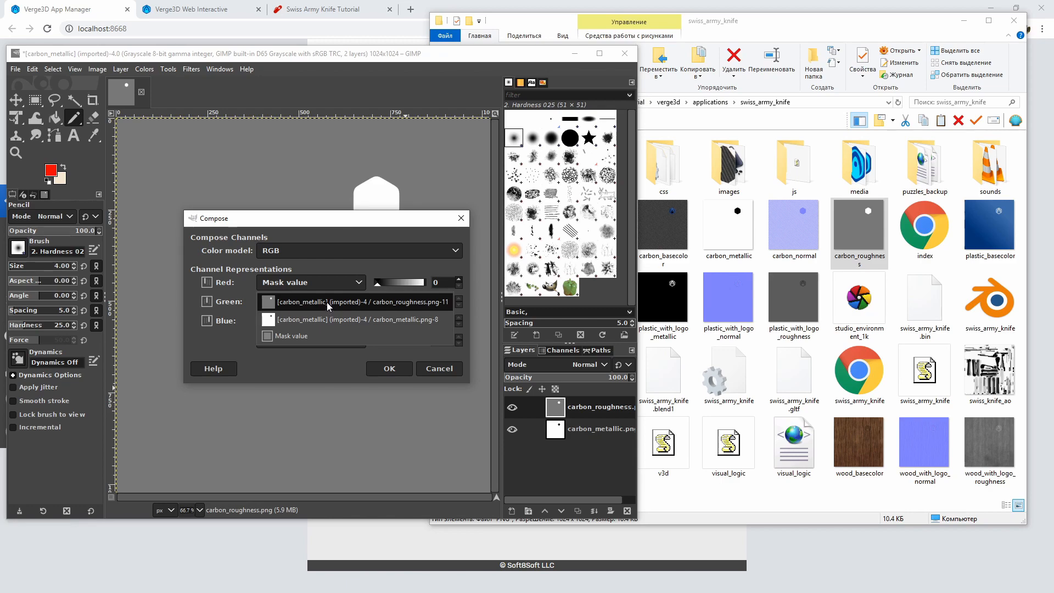
pyautogui.click(328, 302)
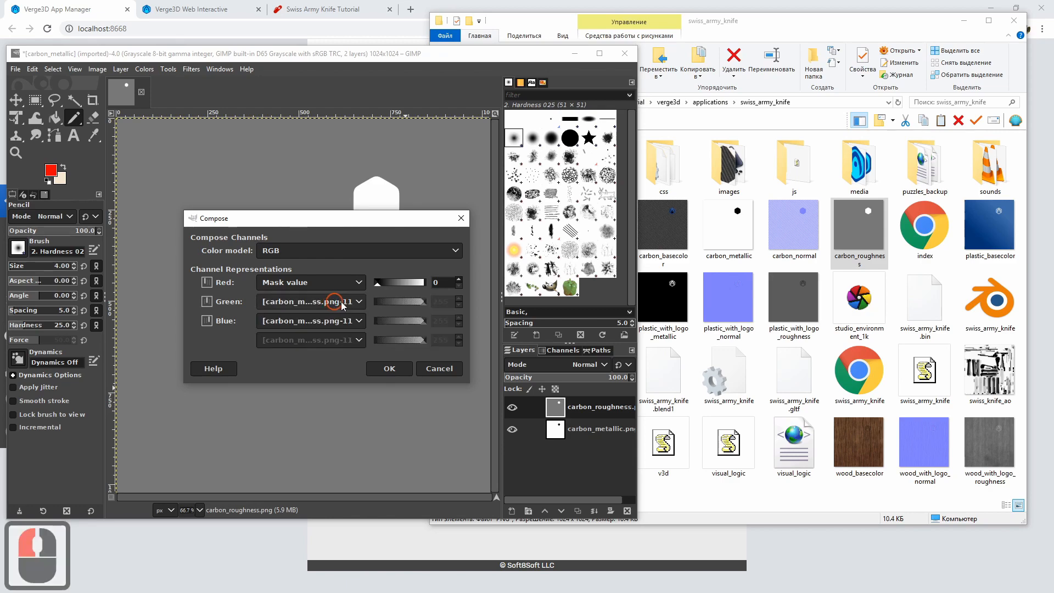
pyautogui.click(322, 322)
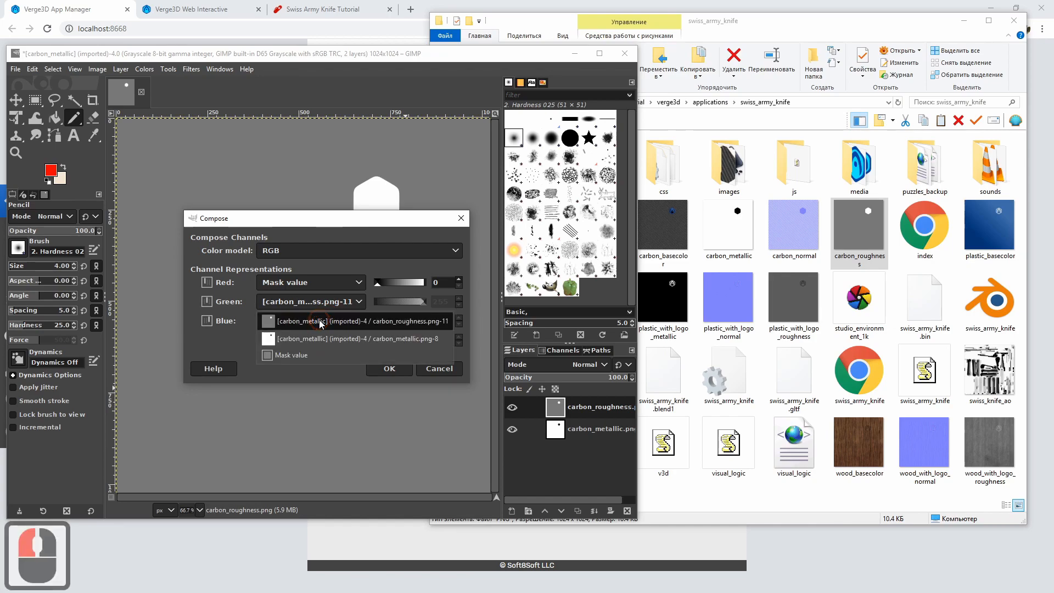
pyautogui.click(320, 338)
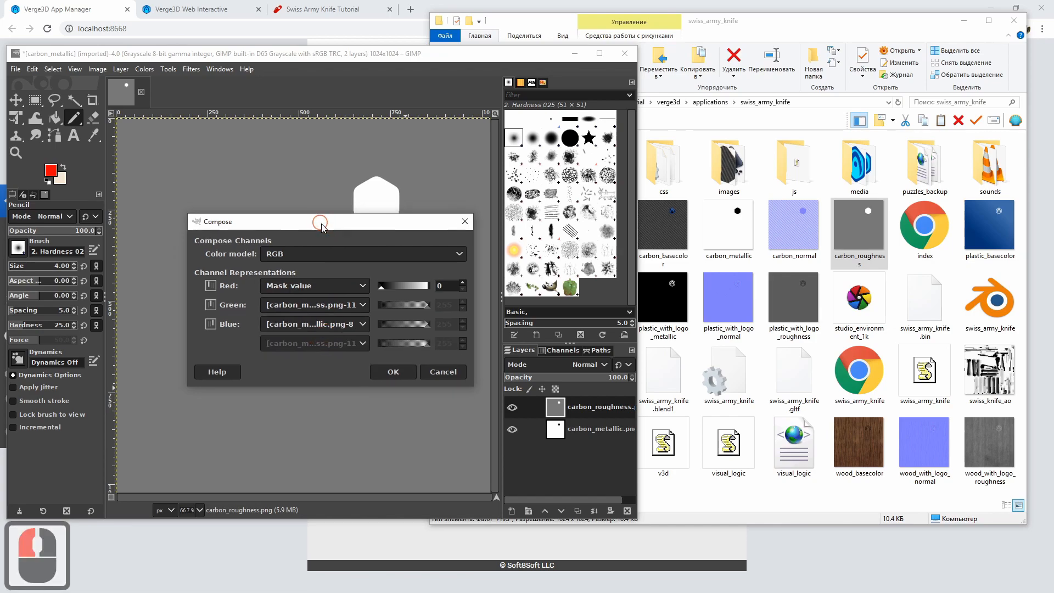
pyautogui.click(391, 372)
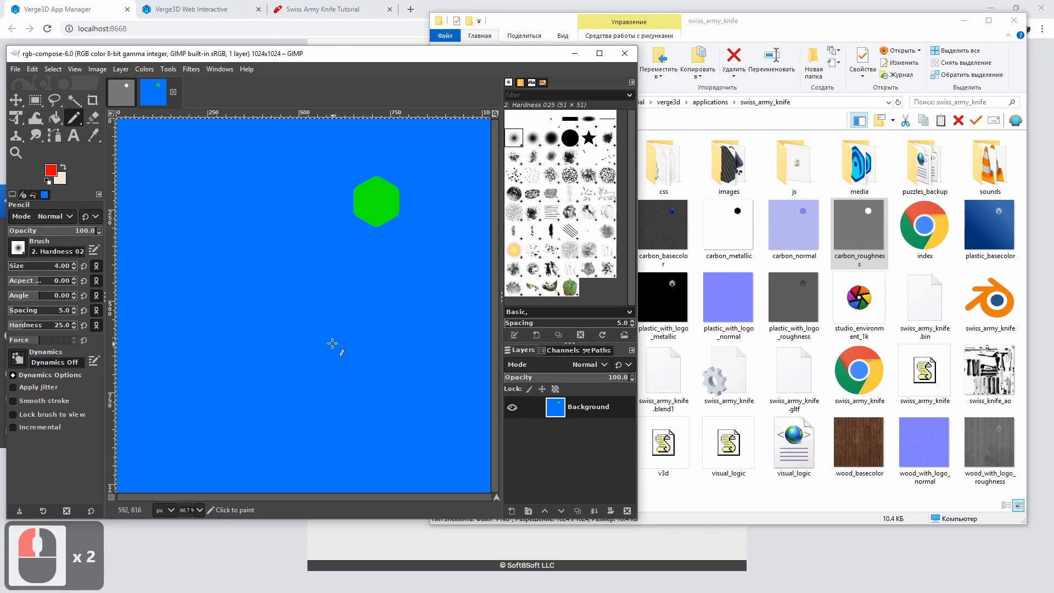
# Start exporting the composed image to the swiss_army_knife folder with the file name carbon_OclussionRoughnesMetallic.jpg
pyautogui.keyDown('ctrl'); pyautogui.scroll(-2, 332, 344); pyautogui.keyUp('ctrl')
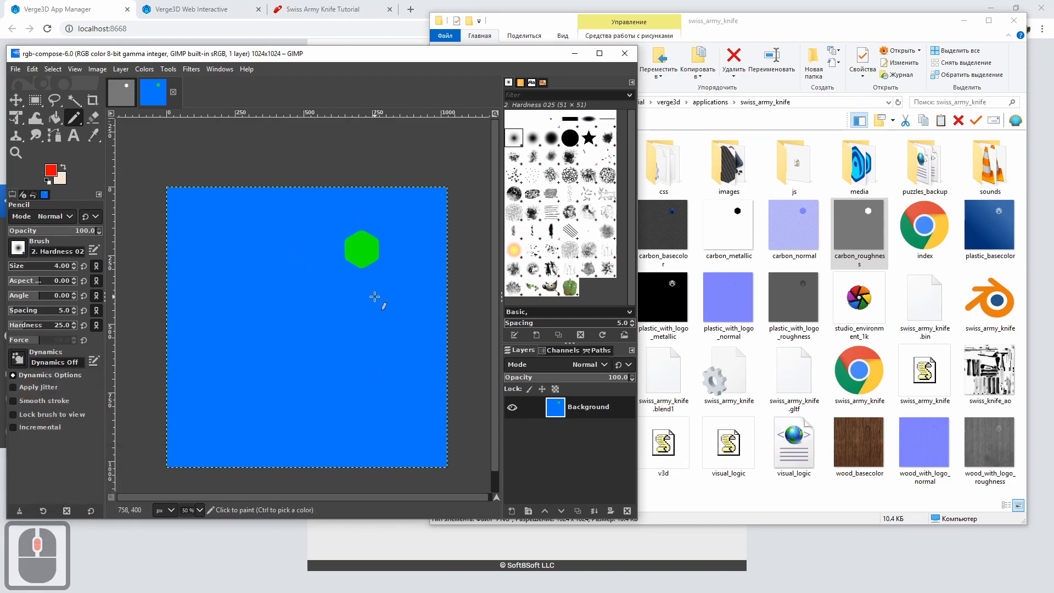
pyautogui.click(15, 69)
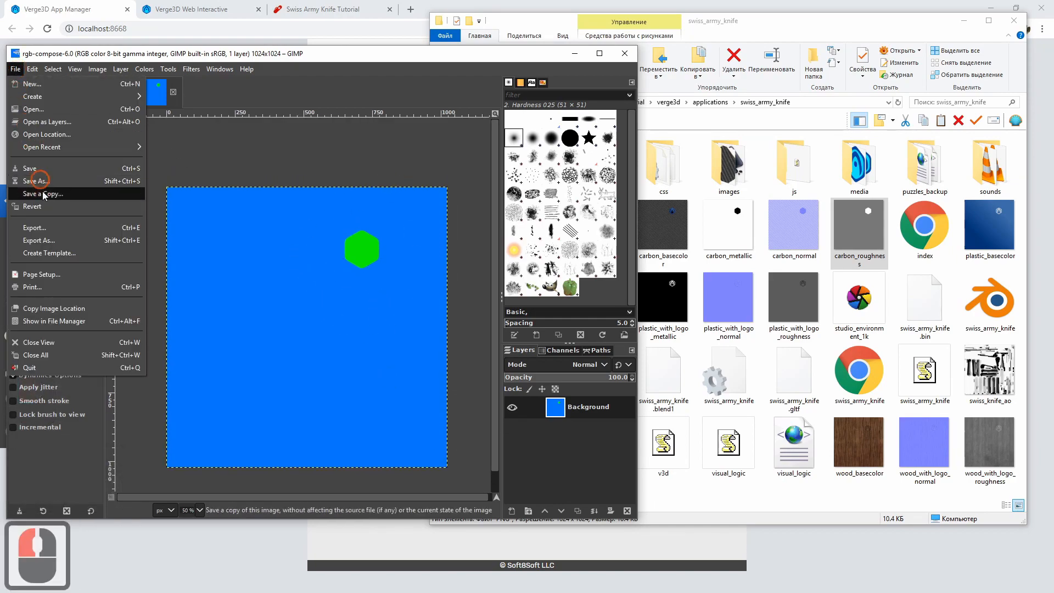
pyautogui.click(39, 241)
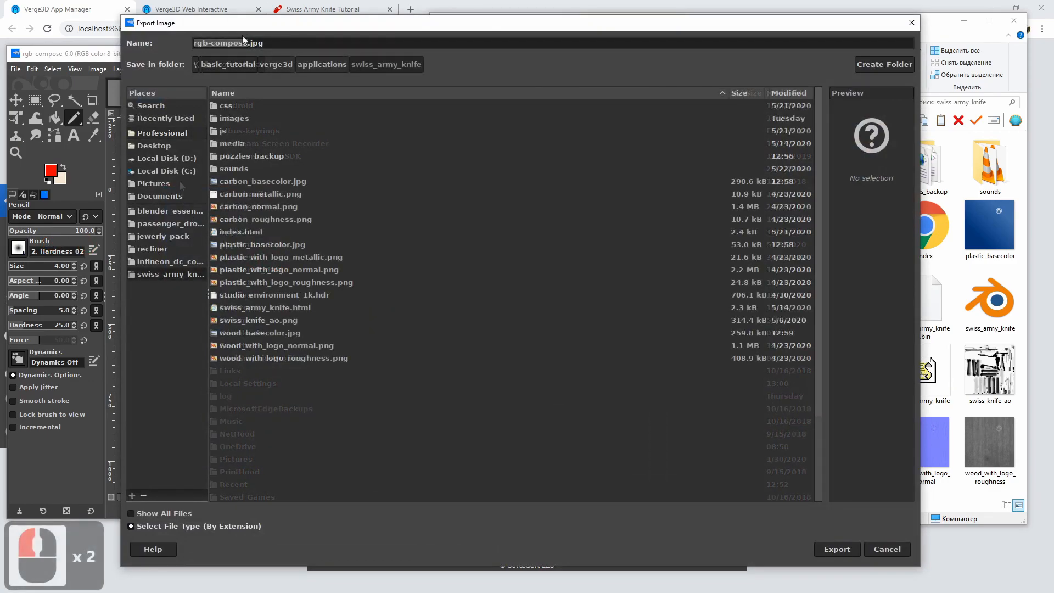
pyautogui.click(238, 43)
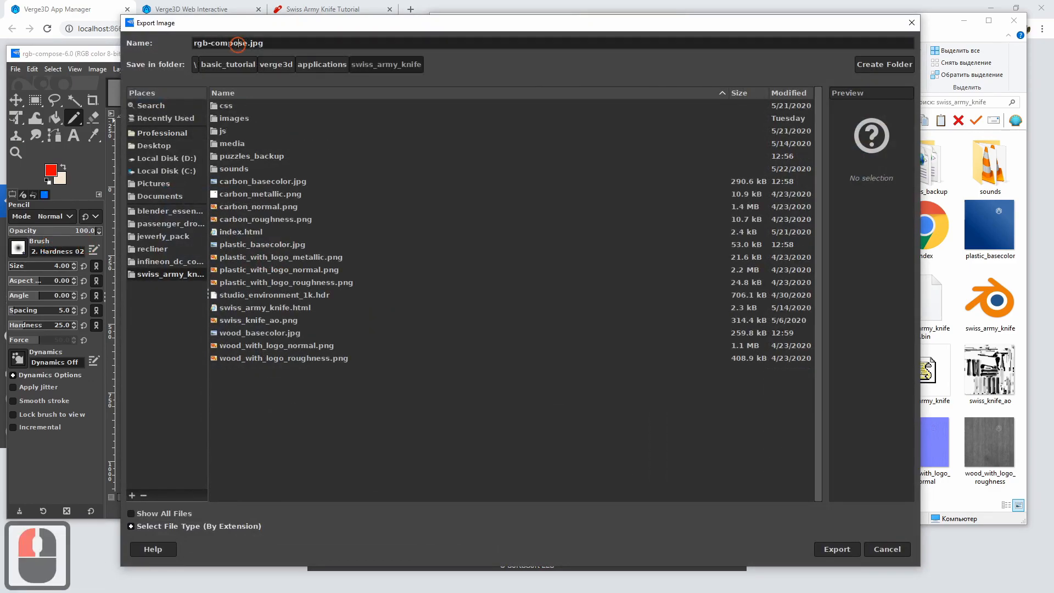
pyautogui.click(239, 43)
pyautogui.moveTo(248, 41); pyautogui.dragTo(138, 48)
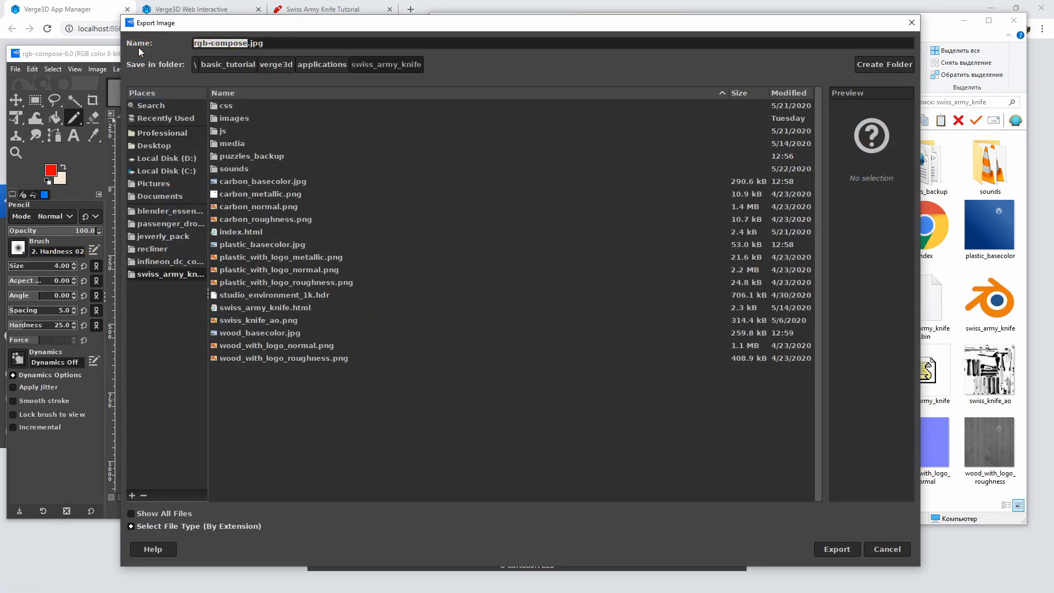
pyautogui.press('BackSpace')
pyautogui.press('BackSpace')
pyautogui.press('BackSpace')
pyautogui.press('BackSpace')
pyautogui.press('BackSpace')
pyautogui.press('BackSpace')
pyautogui.press('BackSpace')
pyautogui.press('BackSpace')
pyautogui.press('BackSpace')
pyautogui.press('BackSpace')
pyautogui.press('BackSpace')
pyautogui.press('BackSpace')
pyautogui.press('BackSpace')
pyautogui.press('BackSpace')
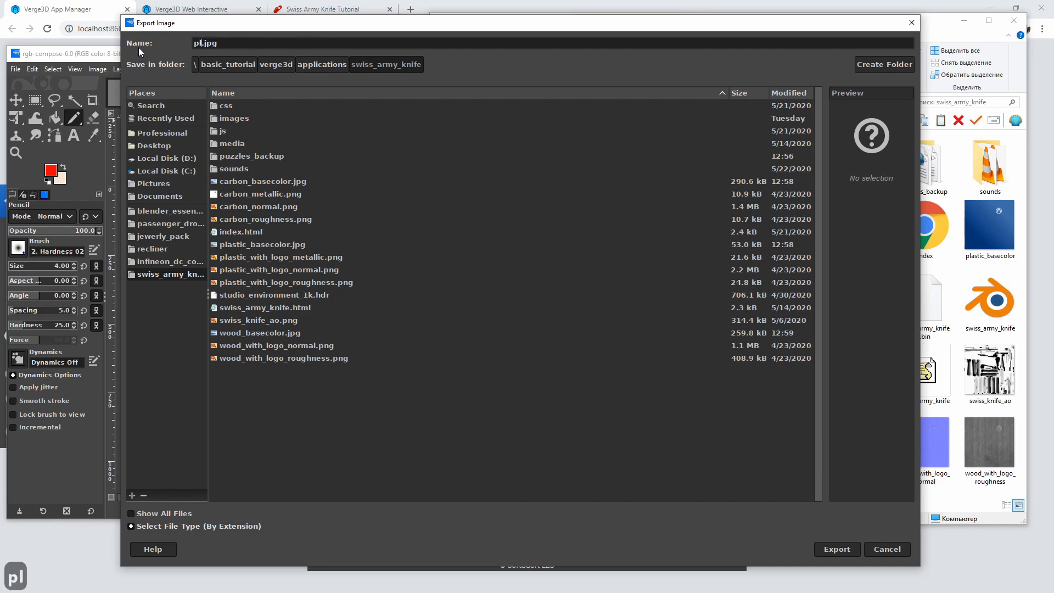
pyautogui.write('carbon_')
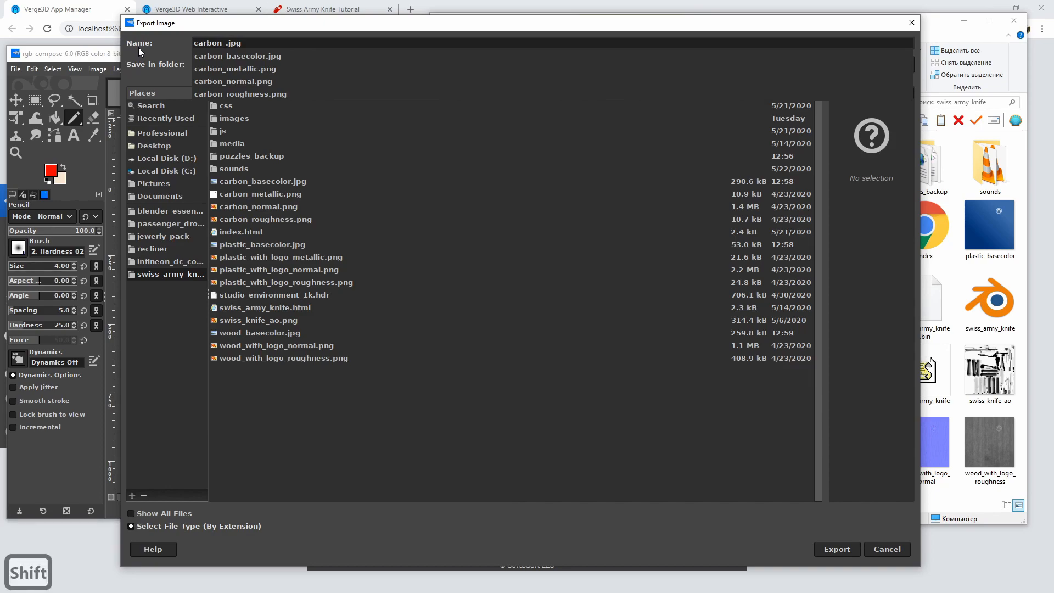
pyautogui.write('Am')
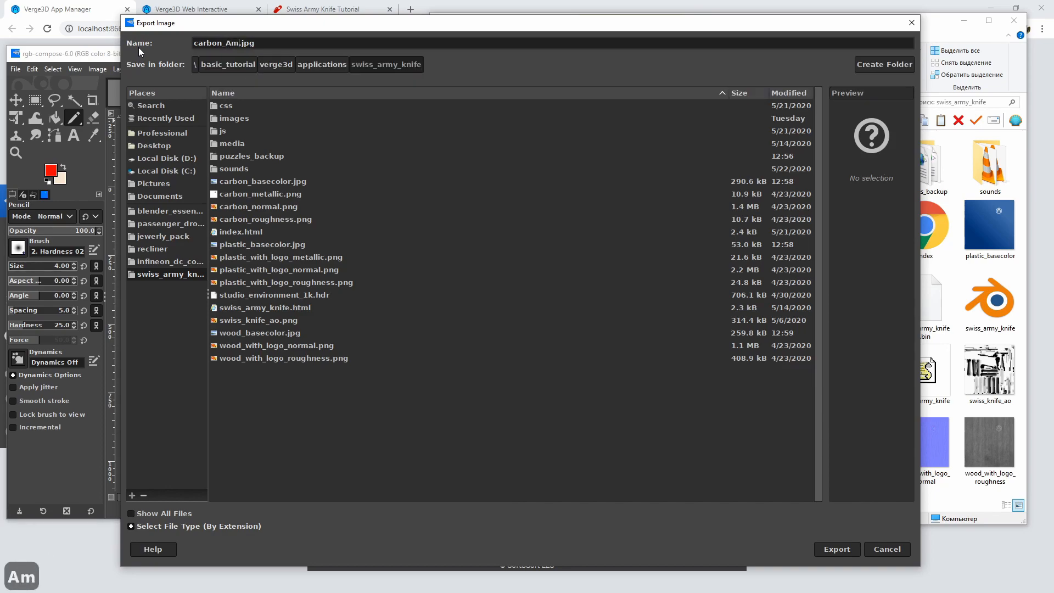
pyautogui.press('BackSpace')
pyautogui.press('BackSpace')
pyautogui.write('Oclusssion')
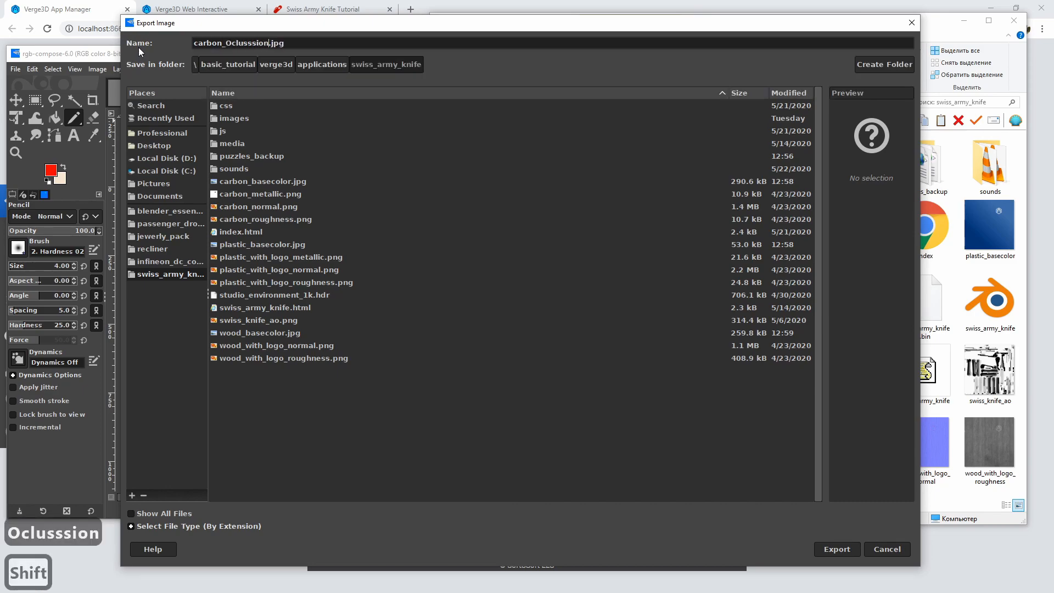
pyautogui.press('Left')
pyautogui.press('Left')
pyautogui.press('Left')
pyautogui.press('Left')
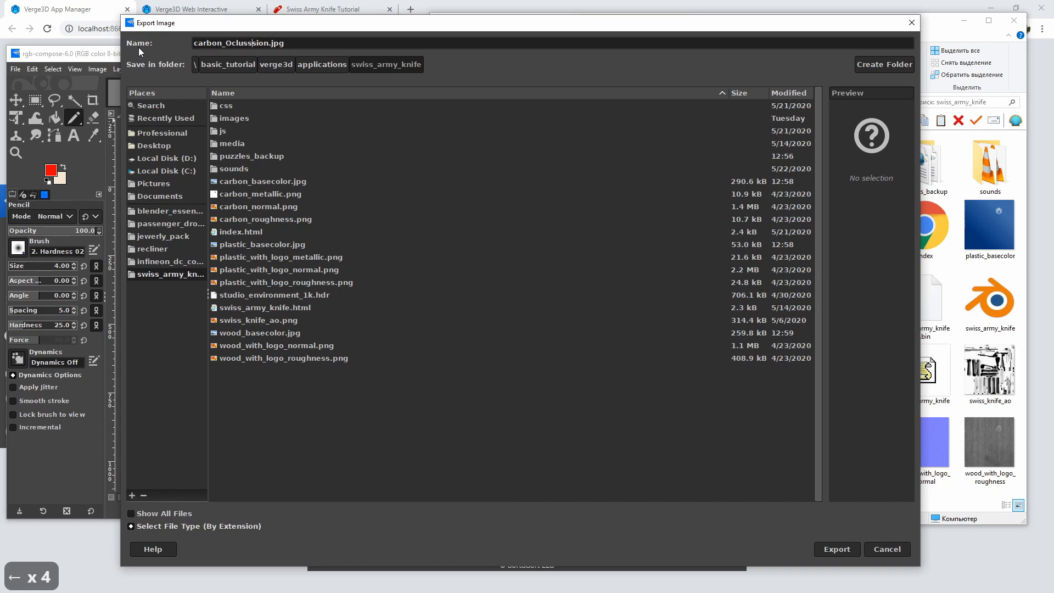
pyautogui.press('BackSpace')
pyautogui.press('Right')
pyautogui.press('Right')
pyautogui.press('Right')
pyautogui.press('Right')
pyautogui.write('Roughne')
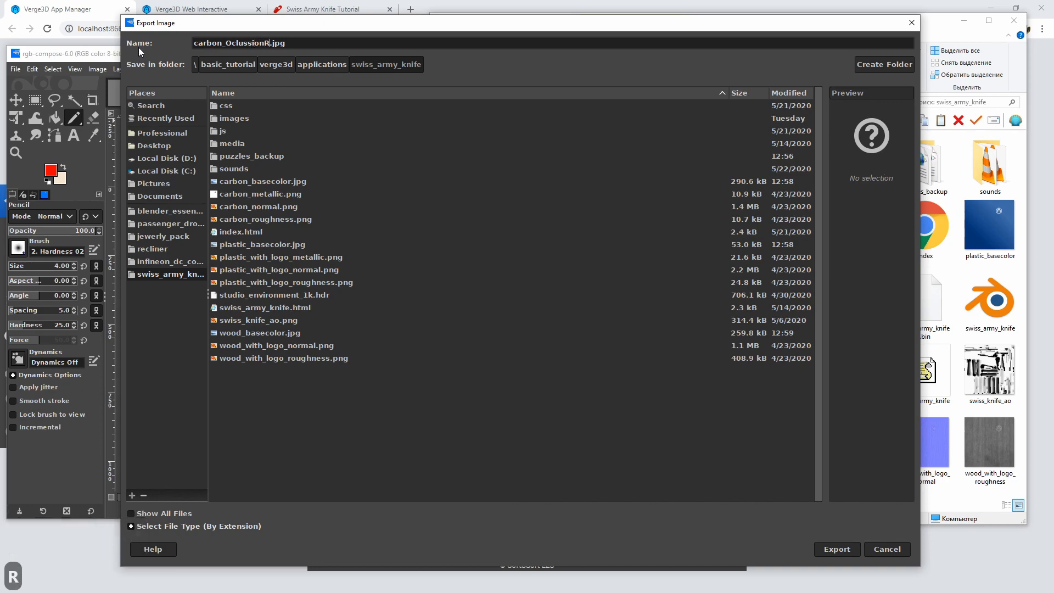
pyautogui.write('ss')
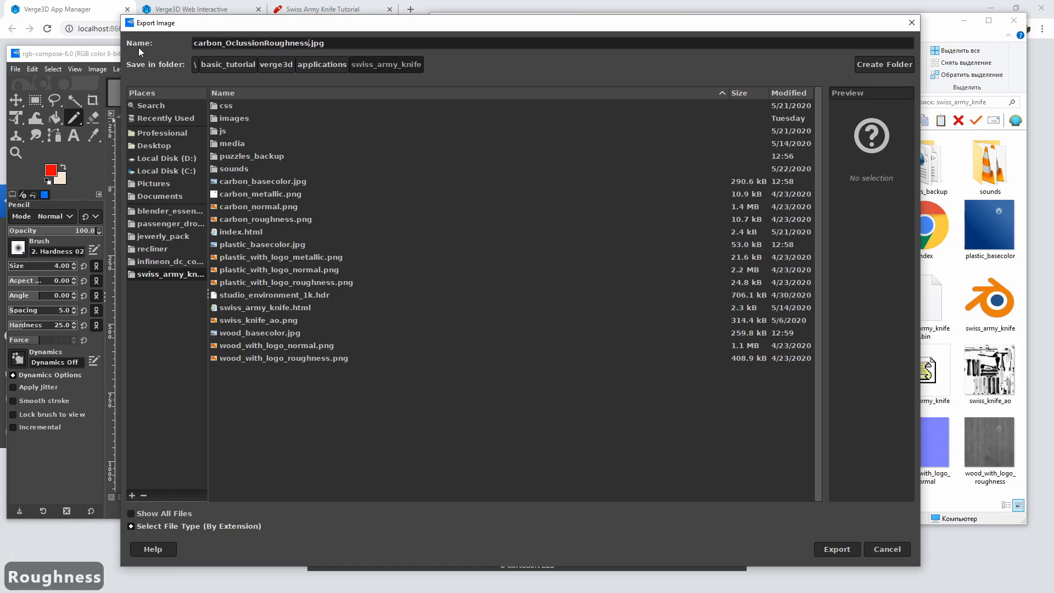
pyautogui.press('BackSpace')
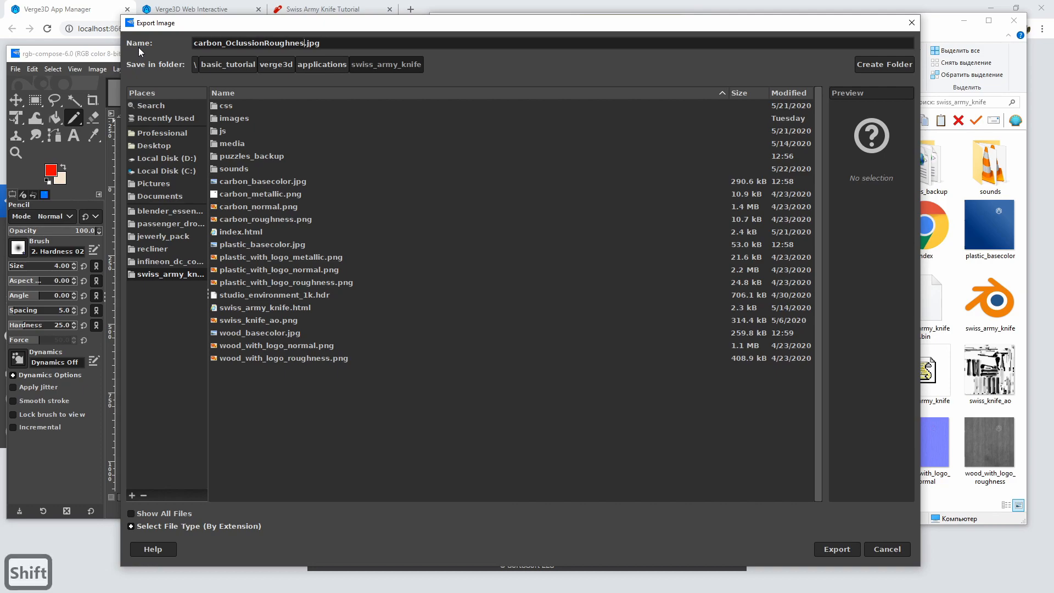
pyautogui.write('Metallic')
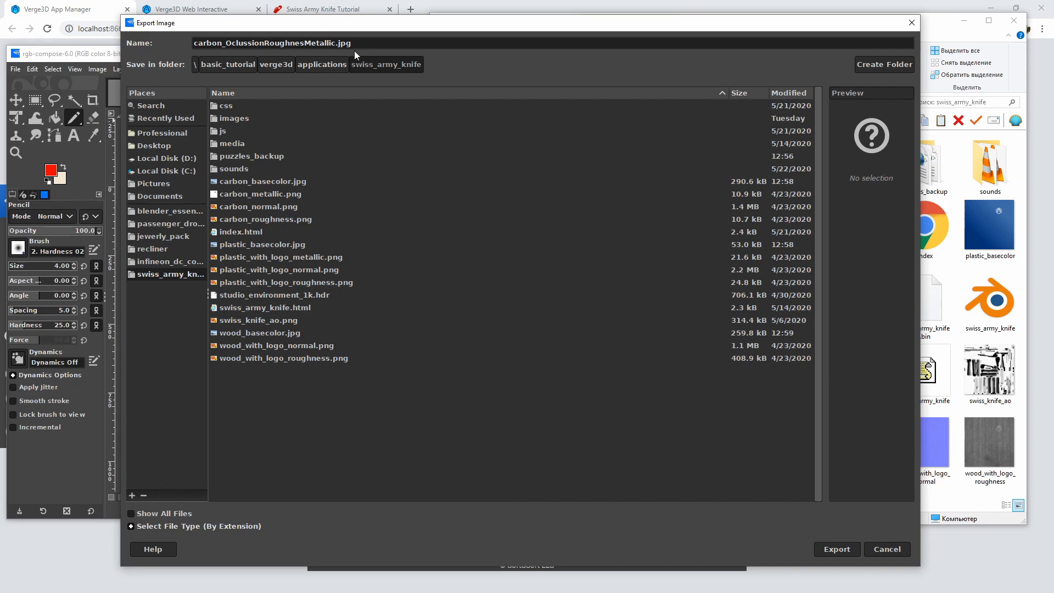
# Set the JPEG quality to 92 and export the combined carbon texture
pyautogui.click(837, 550)
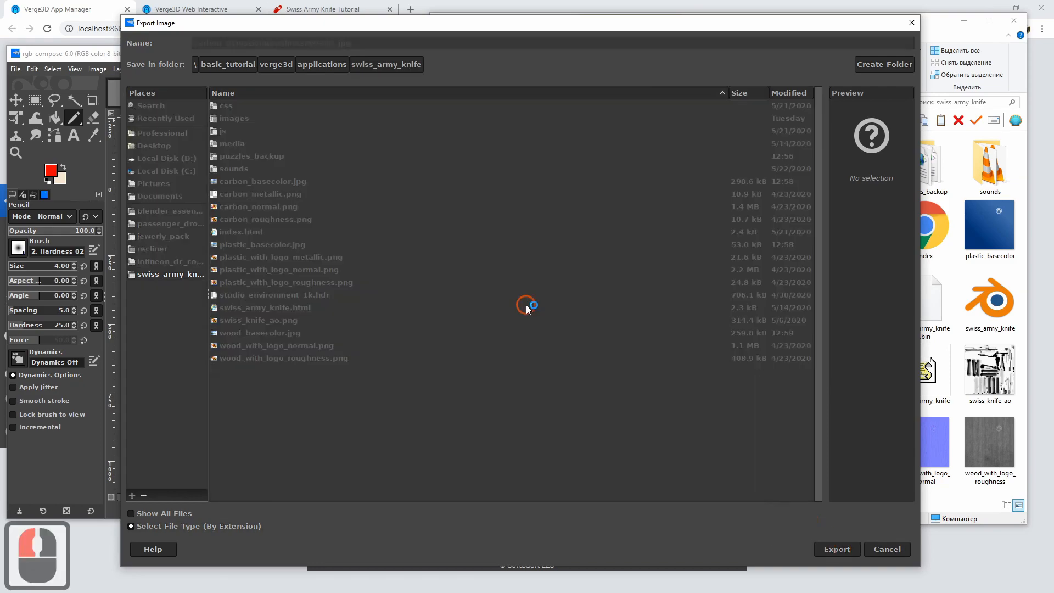
pyautogui.click(611, 197)
pyautogui.click(611, 197)
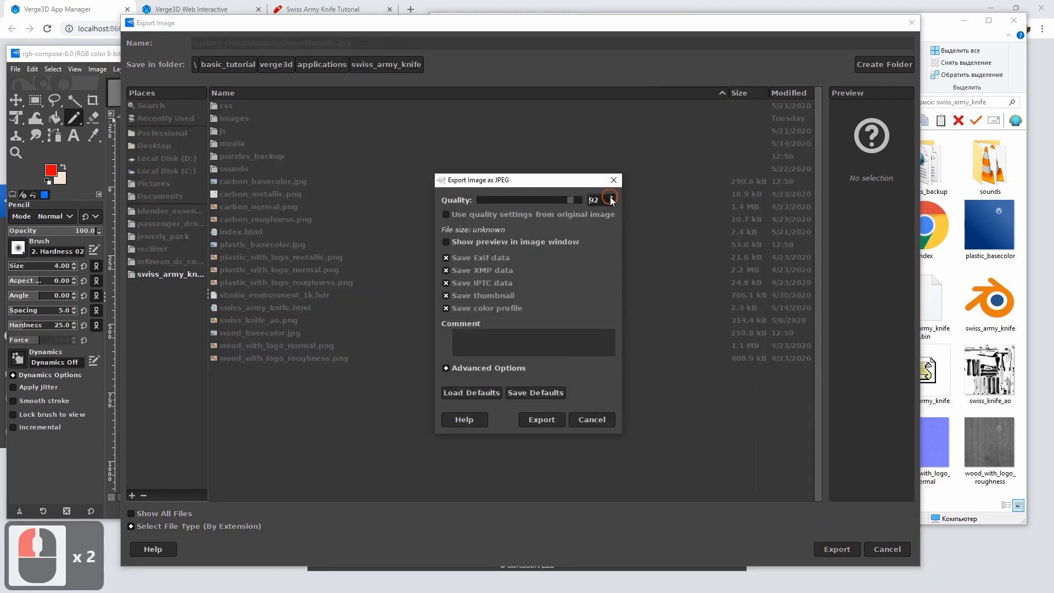
pyautogui.click(611, 197)
pyautogui.click(542, 420)
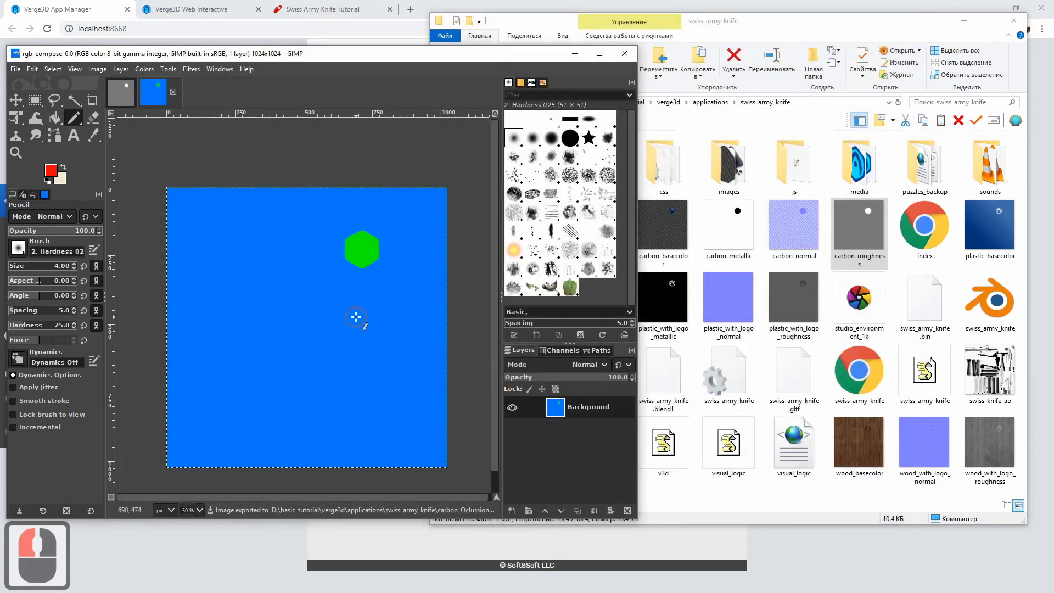
# Close the composed image and the two-layer carbon_metallic image, discarding the unsaved changes
pyautogui.hotkey('ctrl', 'w')
pyautogui.hotkey('ctrl', 'w')
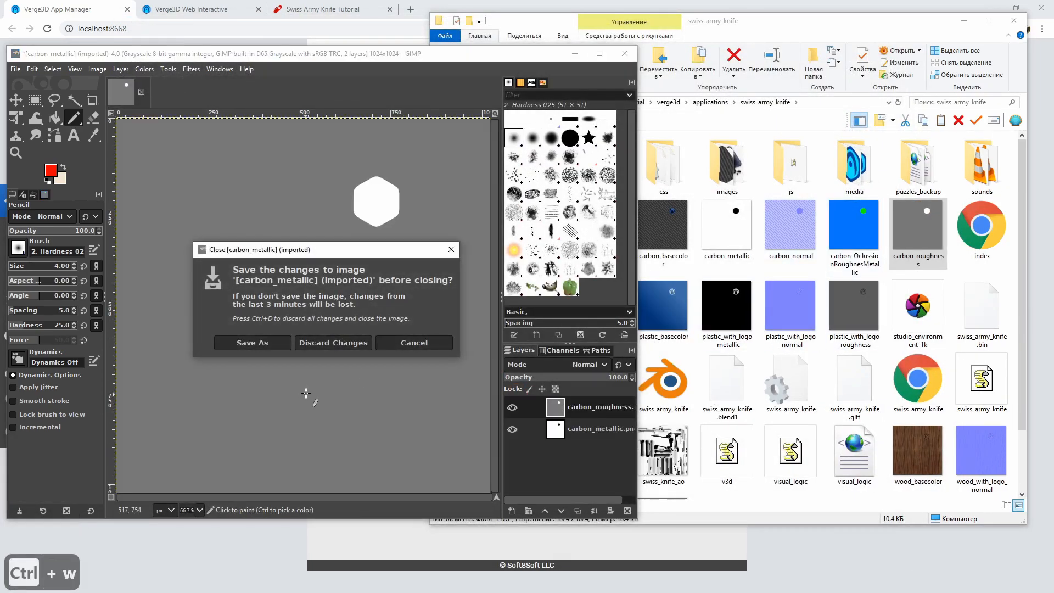
pyautogui.click(334, 342)
# Compare the combined carbon map's file size with its two source maps, and delete carbon_metallic and carbon_roughness from the folder
pyautogui.click(855, 231)
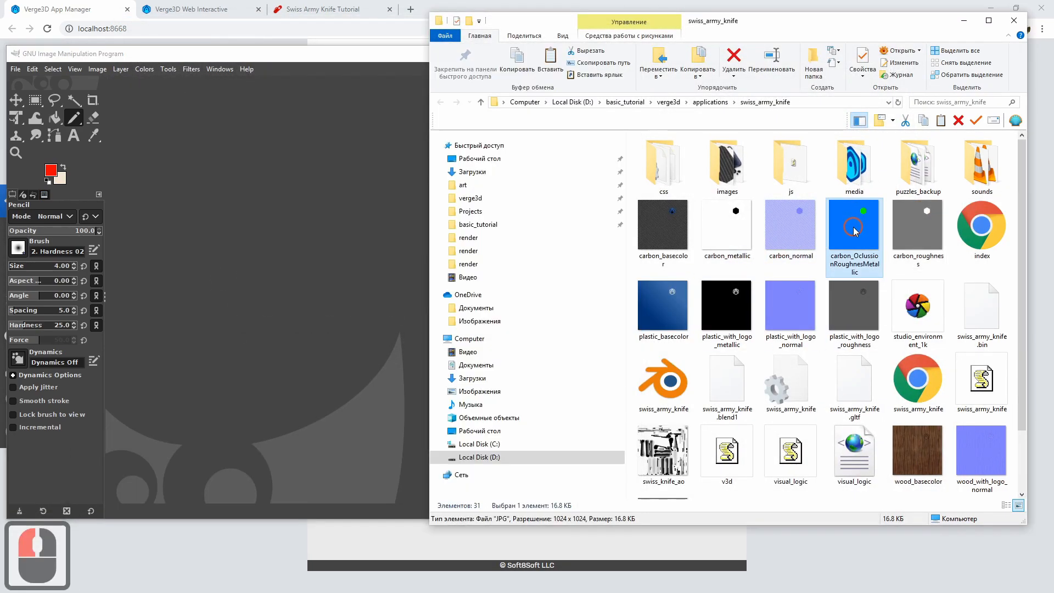
pyautogui.click(733, 233)
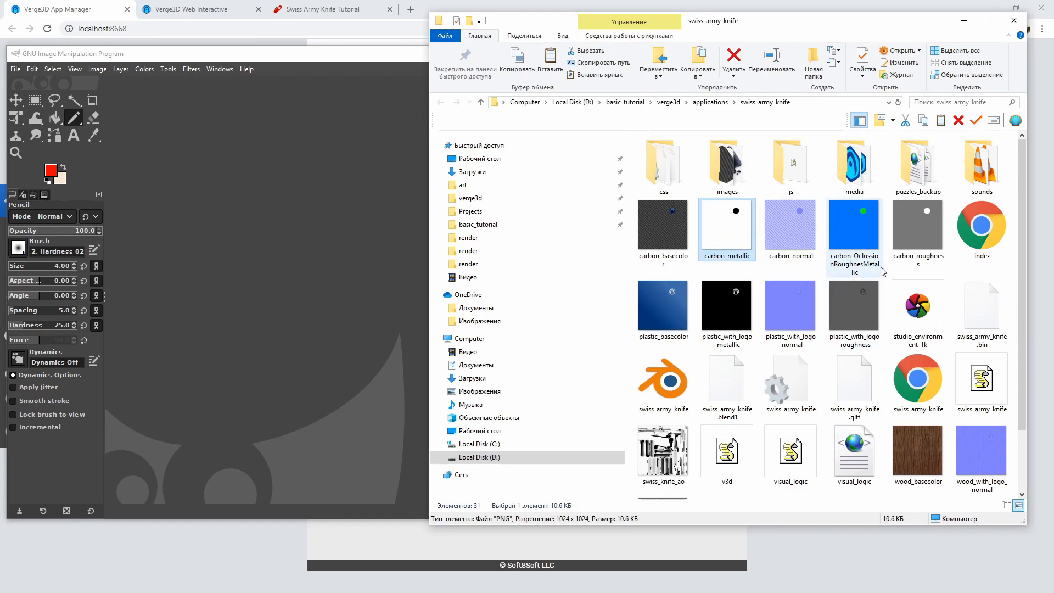
pyautogui.click(919, 239)
pyautogui.doubleClick(846, 233)
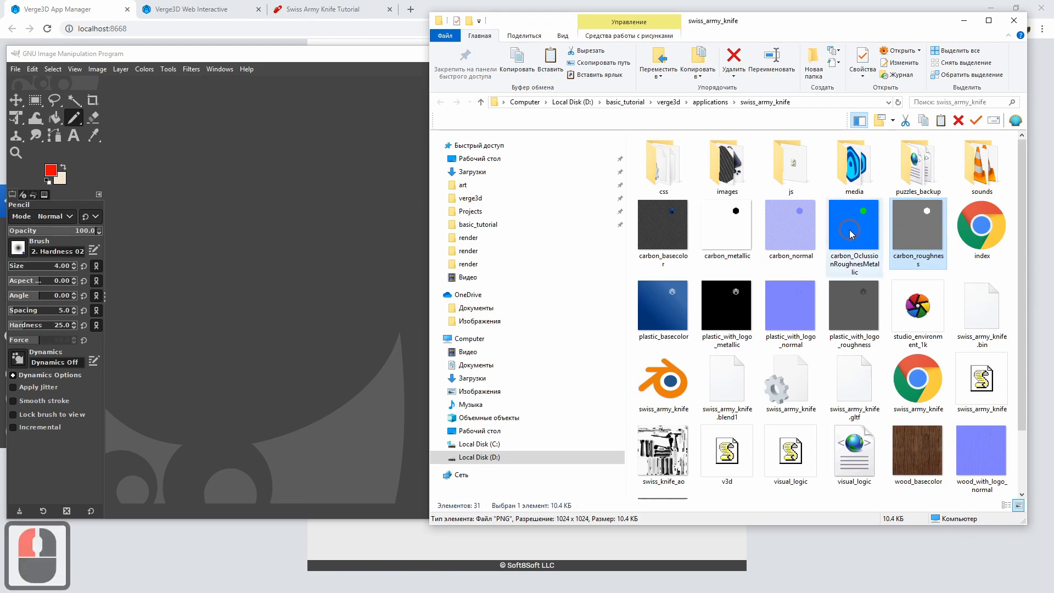
pyautogui.click(744, 239)
pyautogui.keyDown('ctrl'); pyautogui.click(911, 220); pyautogui.keyUp('ctrl')
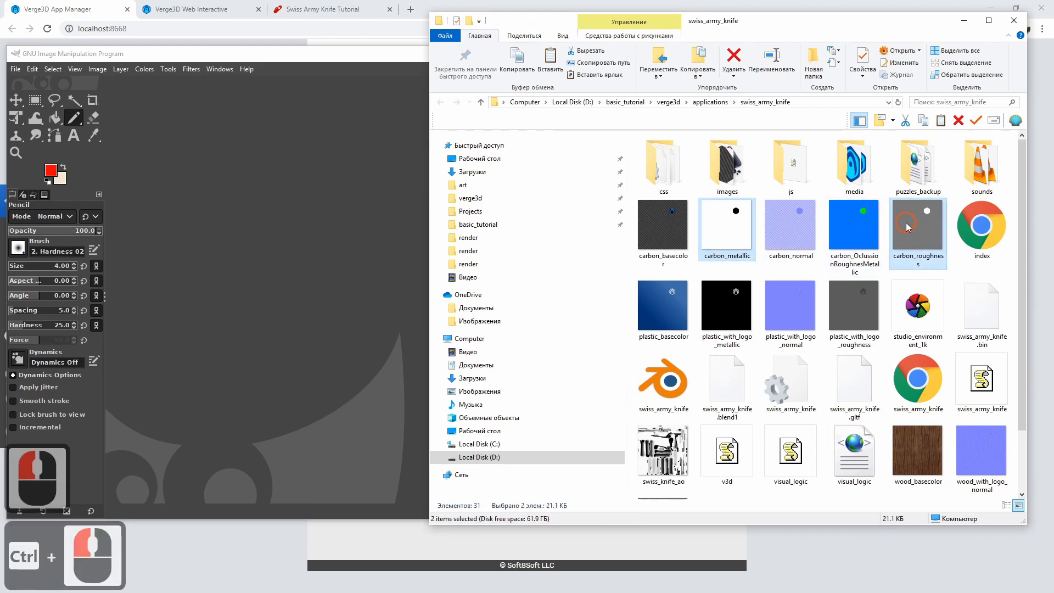
pyautogui.press('Delete')
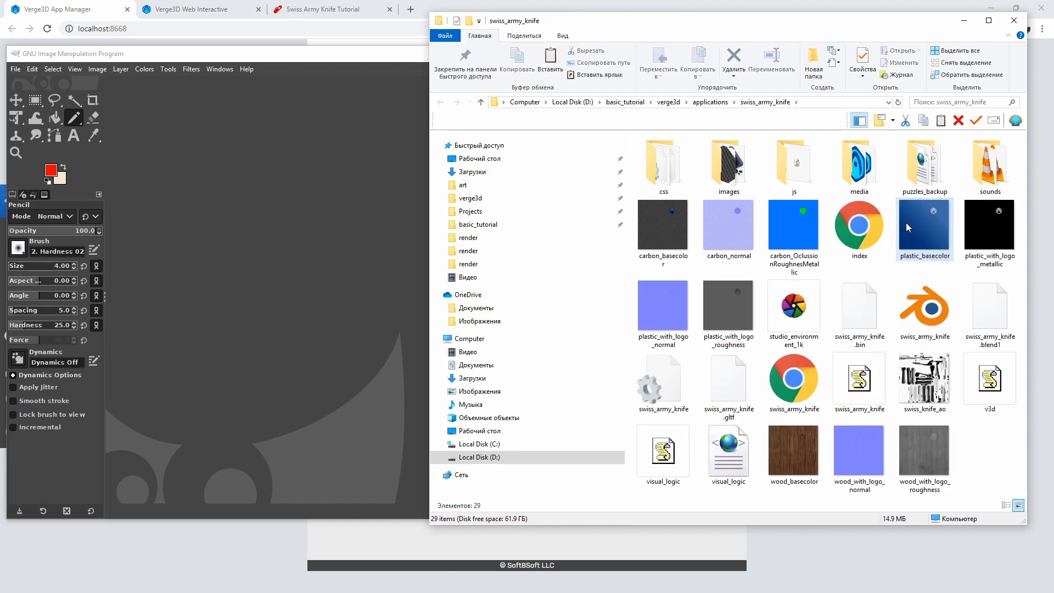
# Open carbon_normal.png from the swiss_army_knife folder in GIMP
pyautogui.click(733, 253)
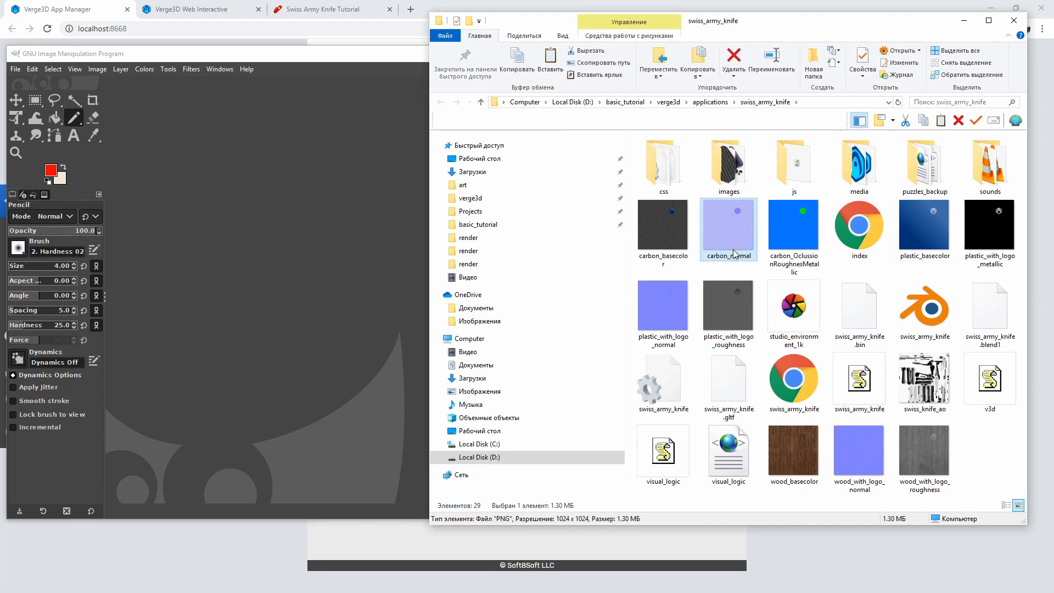
pyautogui.moveTo(734, 253)
pyautogui.mouseDown()
pyautogui.moveTo(739, 242)
pyautogui.moveTo(195, 219)
pyautogui.moveTo(211, 220)
pyautogui.mouseUp()
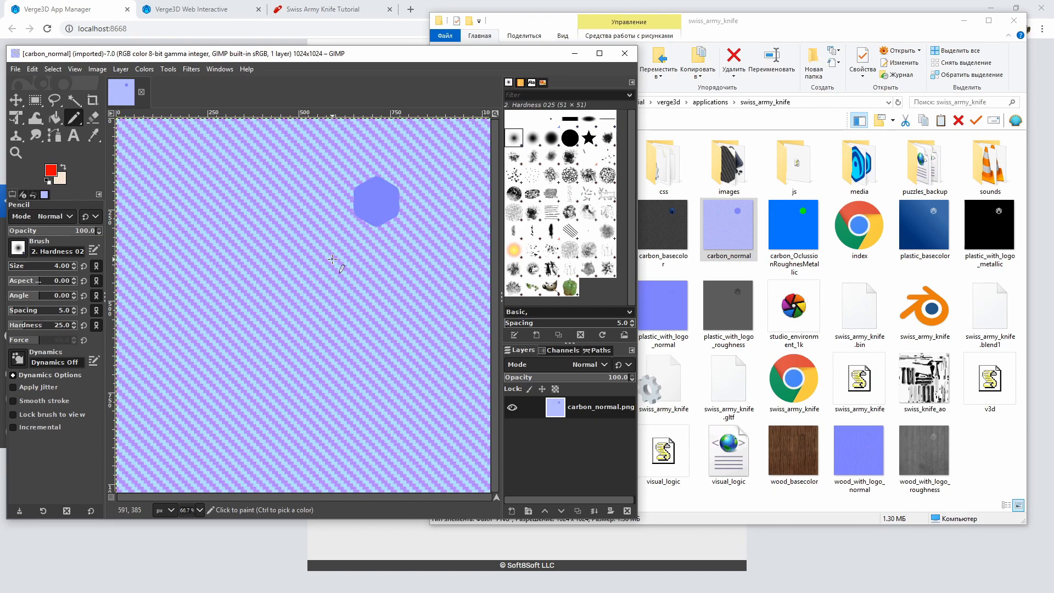
# Add an alpha channel to the carbon_normal layer and remove it again
pyautogui.rightClick(583, 411)
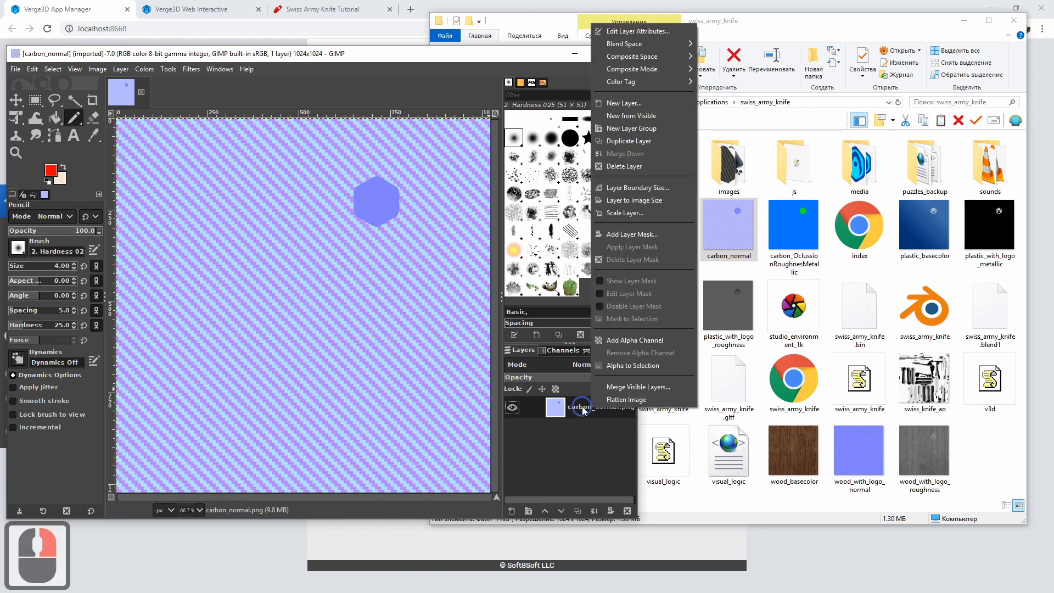
pyautogui.click(632, 340)
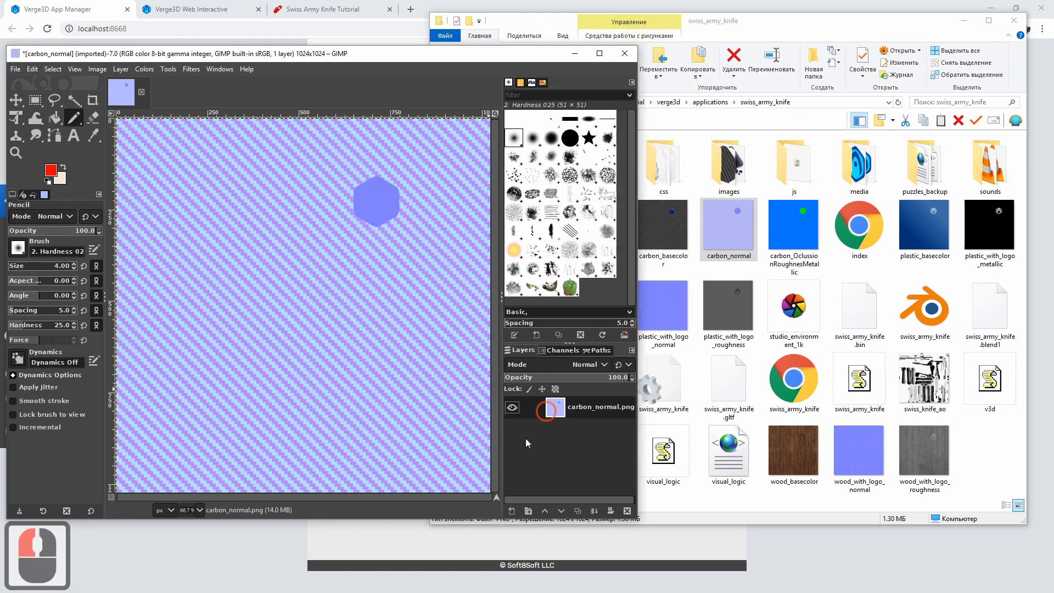
pyautogui.rightClick(600, 409)
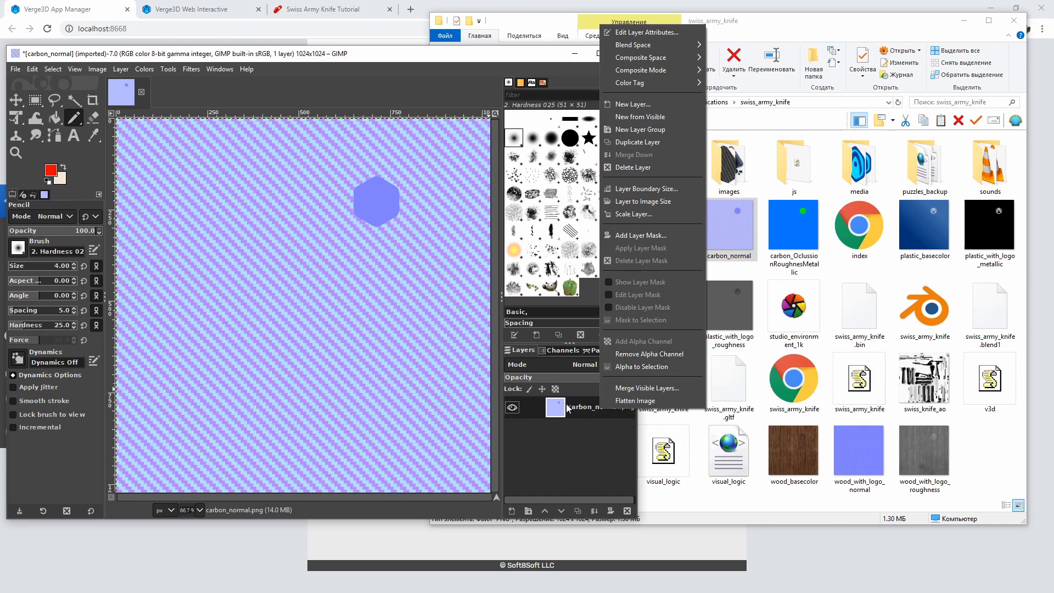
pyautogui.click(671, 354)
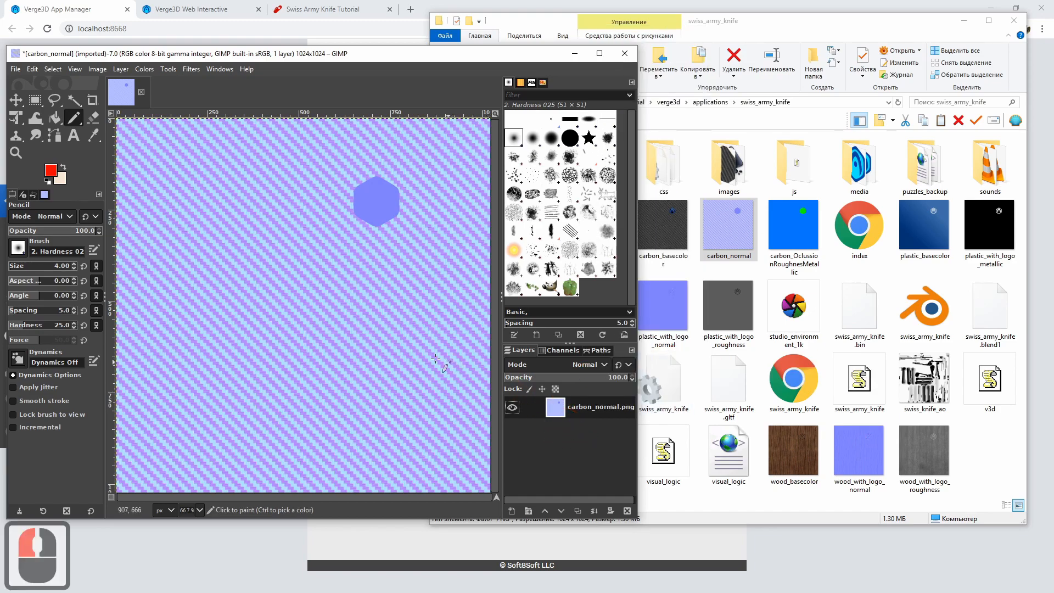
# Close the carbon_normal image, discarding the changes, and return to the swiss_army_knife folder
pyautogui.hotkey('ctrl', 'w')
pyautogui.click(359, 342)
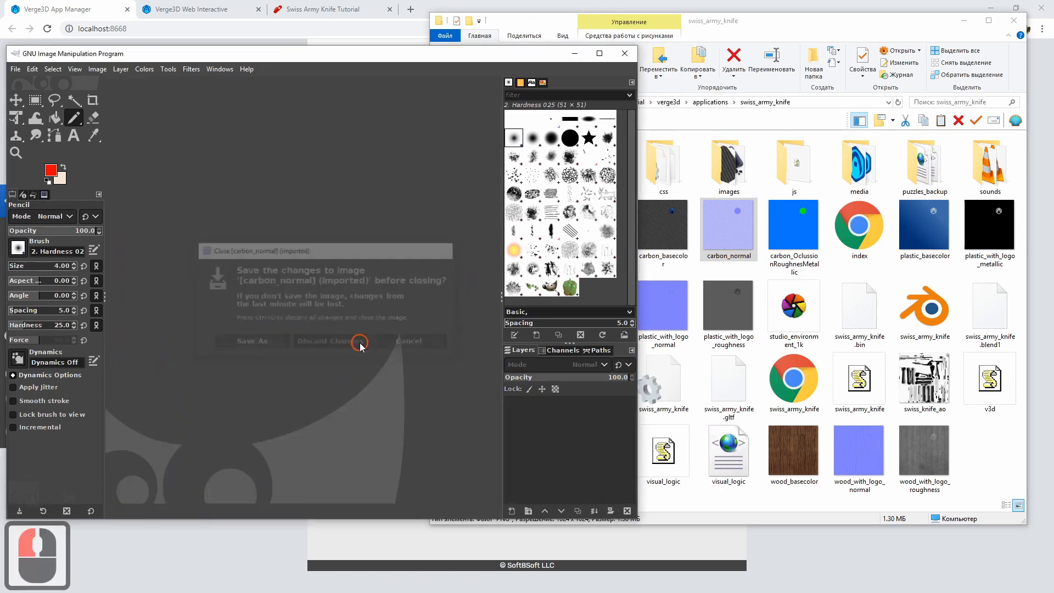
pyautogui.click(798, 28)
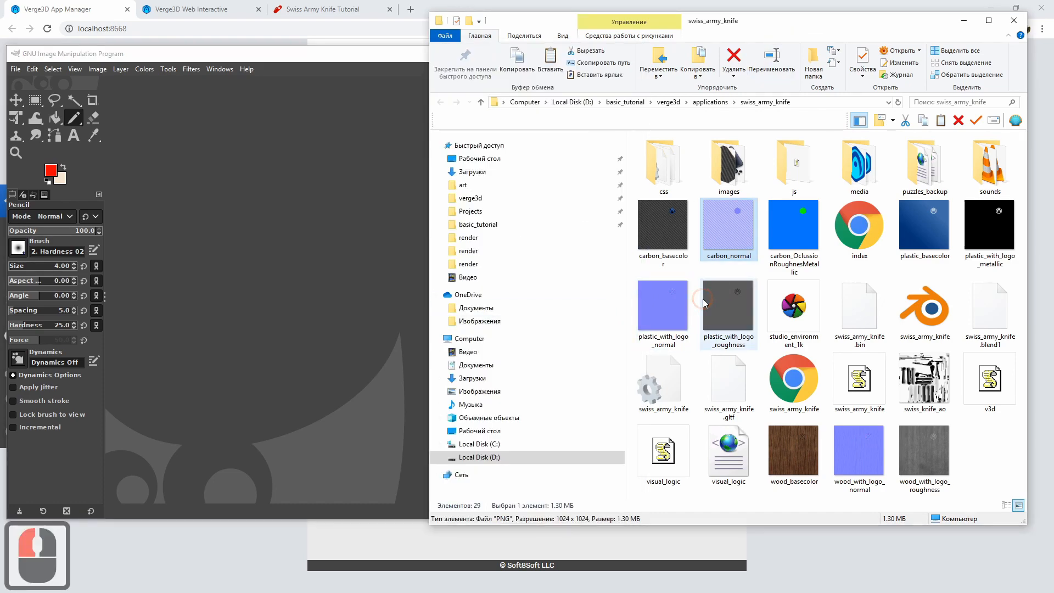
# Open plastic_with_logo_metallic in GIMP with plastic_with_logo_roughness as a second layer, and convert the image to grayscale
pyautogui.doubleClick(988, 235)
pyautogui.click(144, 69)
pyautogui.moveTo(98, 70)
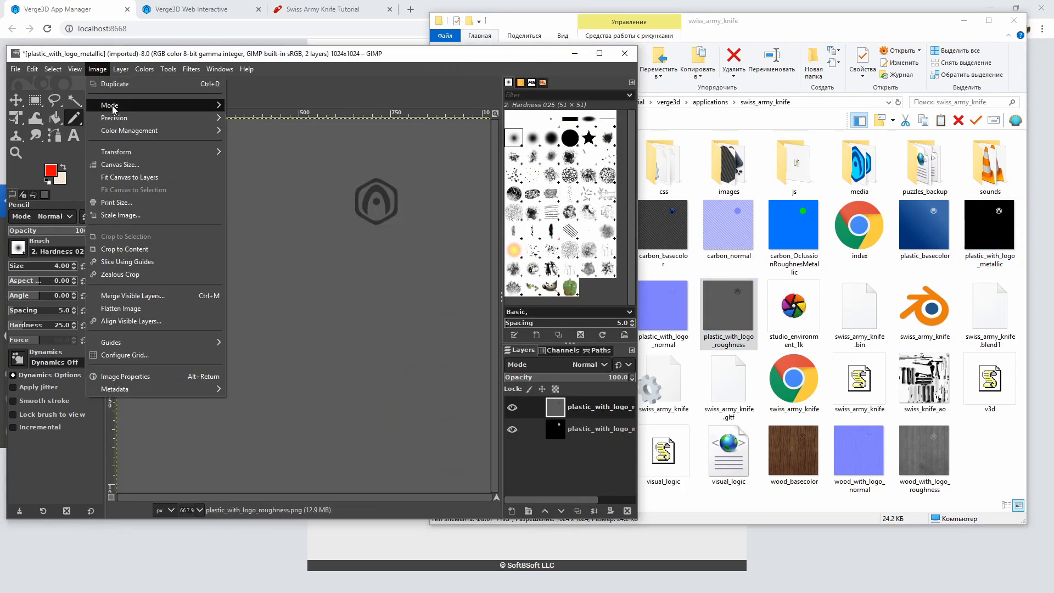
pyautogui.click(242, 117)
# Compose an RGB image with the plastic roughness layer in green, the metallic layer in blue and an empty red channel
pyautogui.click(145, 70)
pyautogui.click(268, 317)
pyautogui.click(413, 285)
pyautogui.click(420, 321)
pyautogui.click(450, 309)
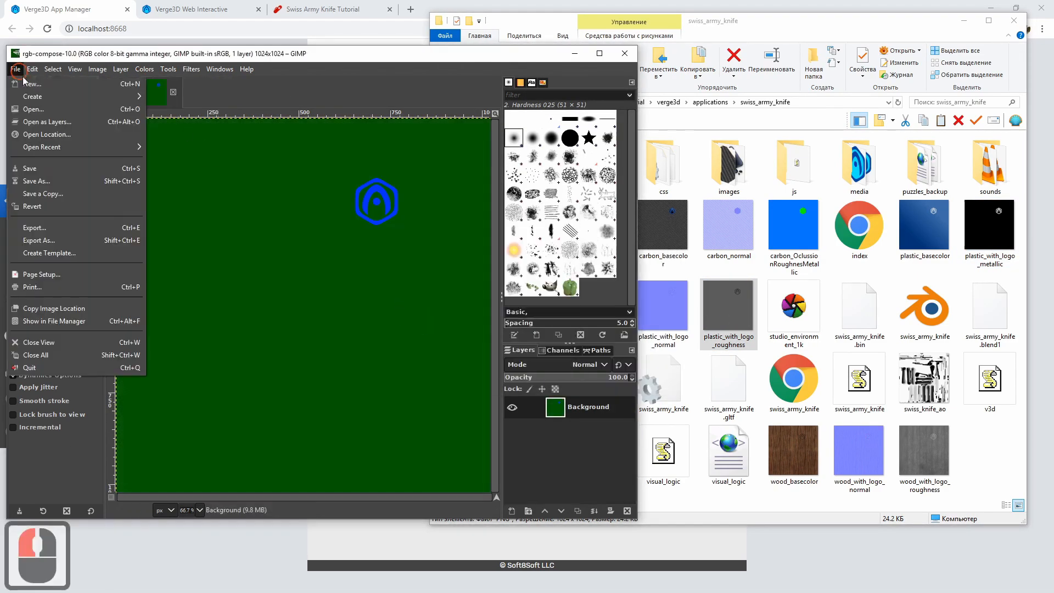
# Export the composed image as plastic_OclussionRoughnesMetallic.jpg in swiss_army_knife, and delete plastic_with_logo_metallic and plastic_with_logo_roughness from the folder
pyautogui.click(44, 236)
pyautogui.click(298, 206)
pyautogui.doubleClick(206, 42)
pyautogui.write('plastic_OclussionRoughnessMetallic.png')
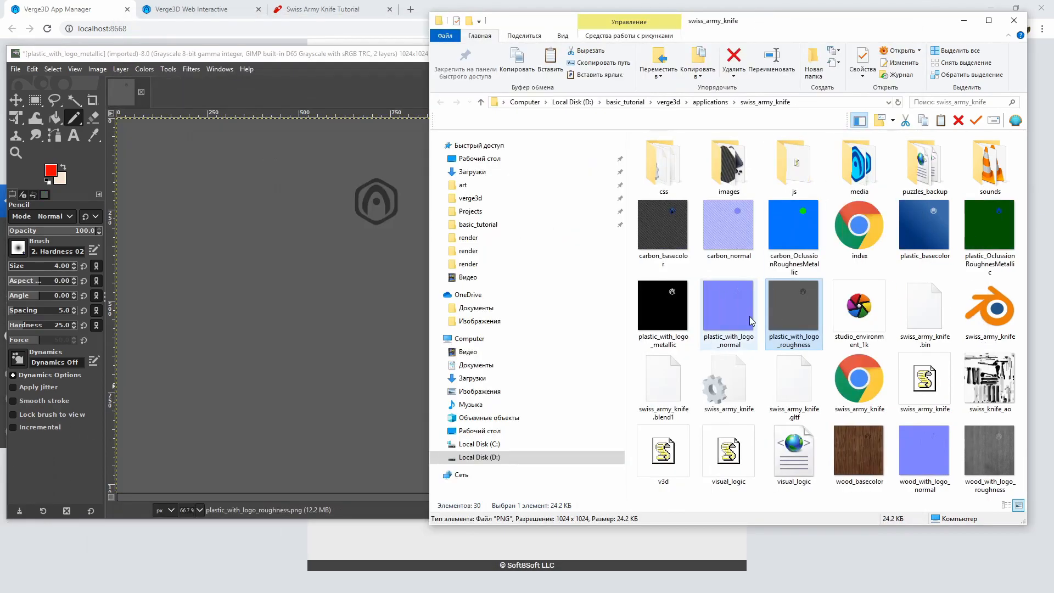
pyautogui.press('Delete')
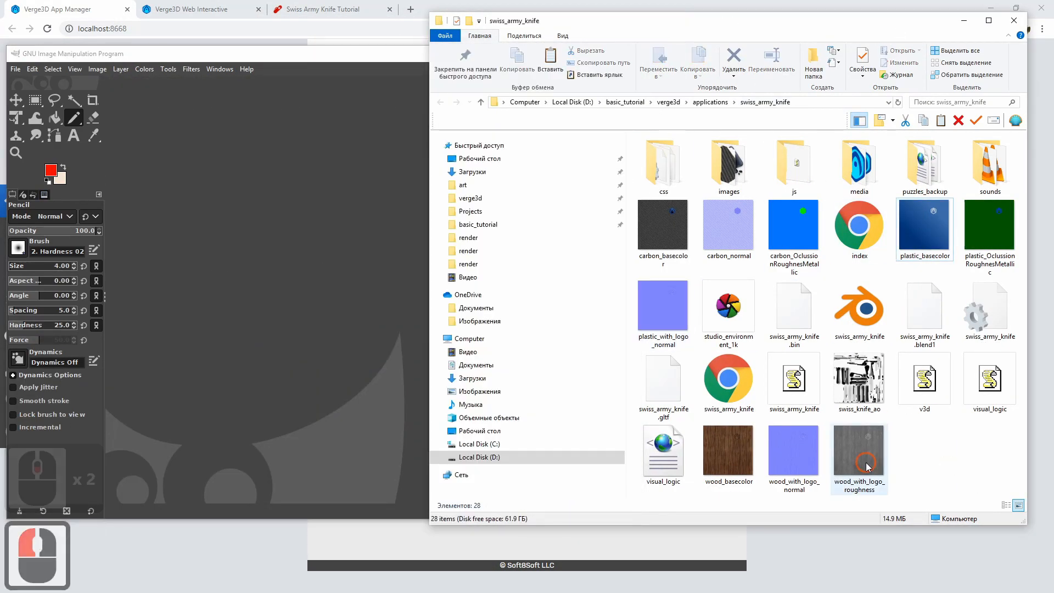
# Open wood_with_logo_roughness from the swiss_army_knife folder in GIMP
pyautogui.click(885, 487)
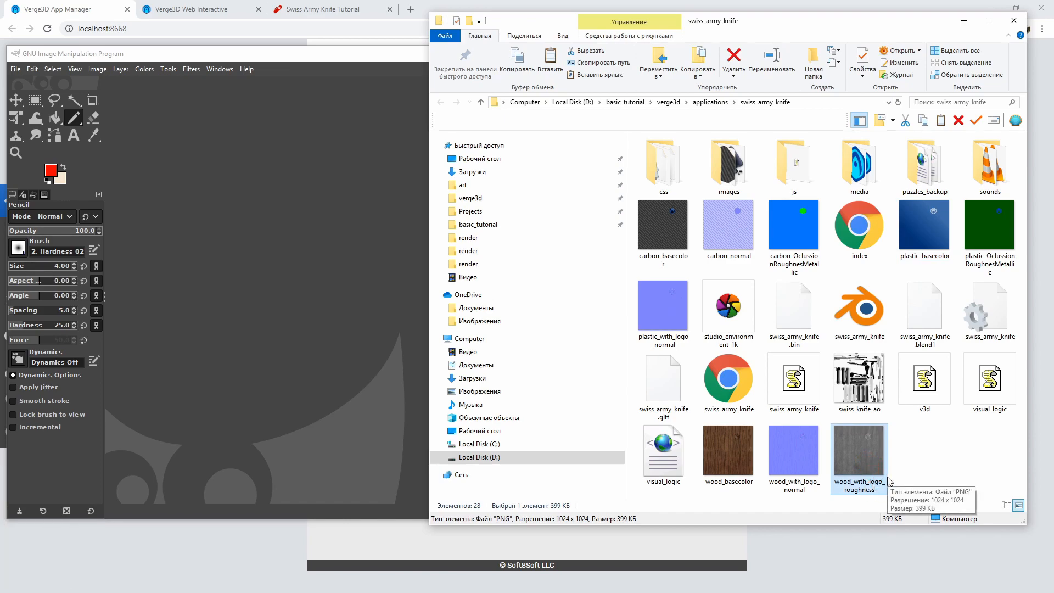
pyautogui.doubleClick(865, 451)
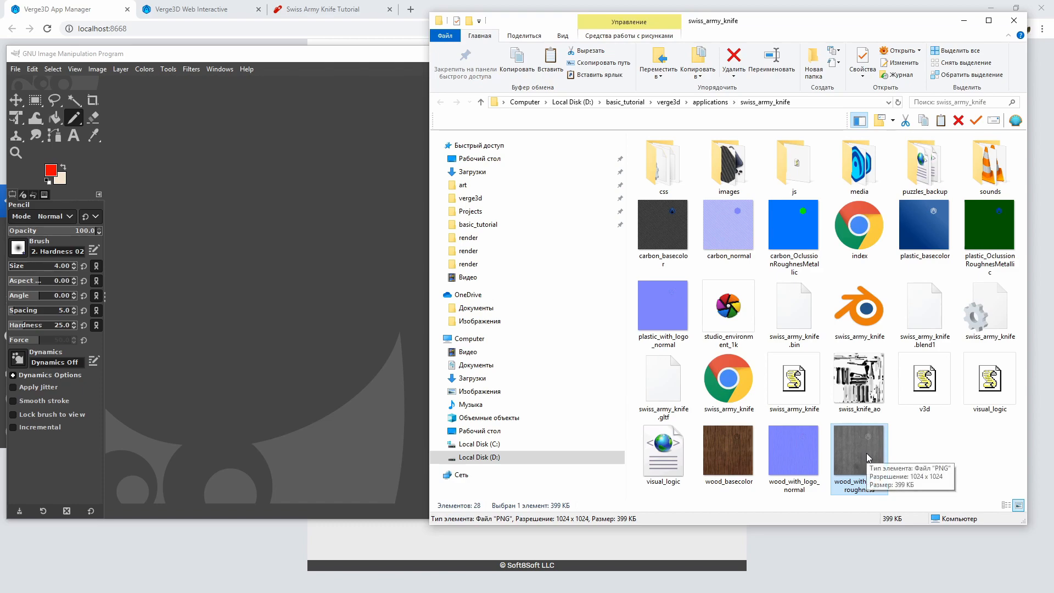
pyautogui.moveTo(866, 453); pyautogui.dragTo(212, 254)
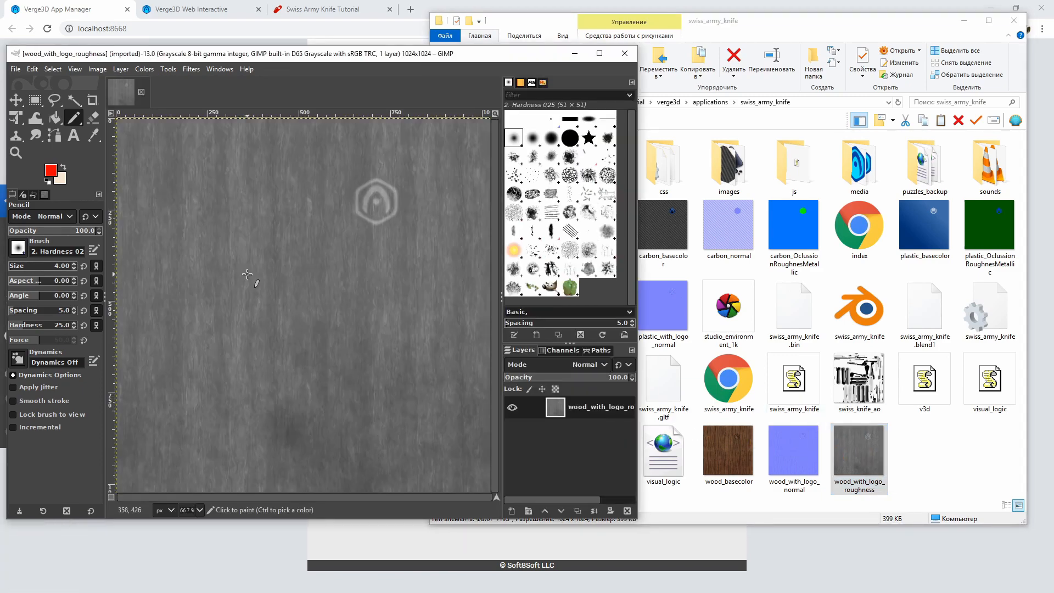
# Start an RGB composition of the wood roughness image, with the red and blue channels set to a mask value of 0
pyautogui.keyDown('ctrl'); pyautogui.scroll(-1, 248, 274); pyautogui.keyUp('ctrl')
pyautogui.click(145, 69)
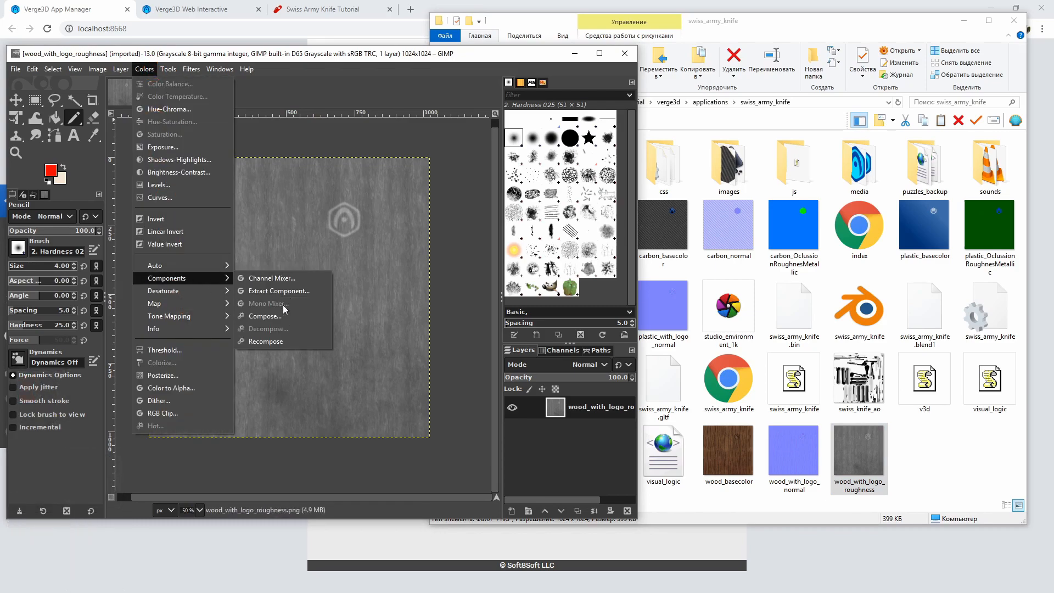
pyautogui.click(279, 311)
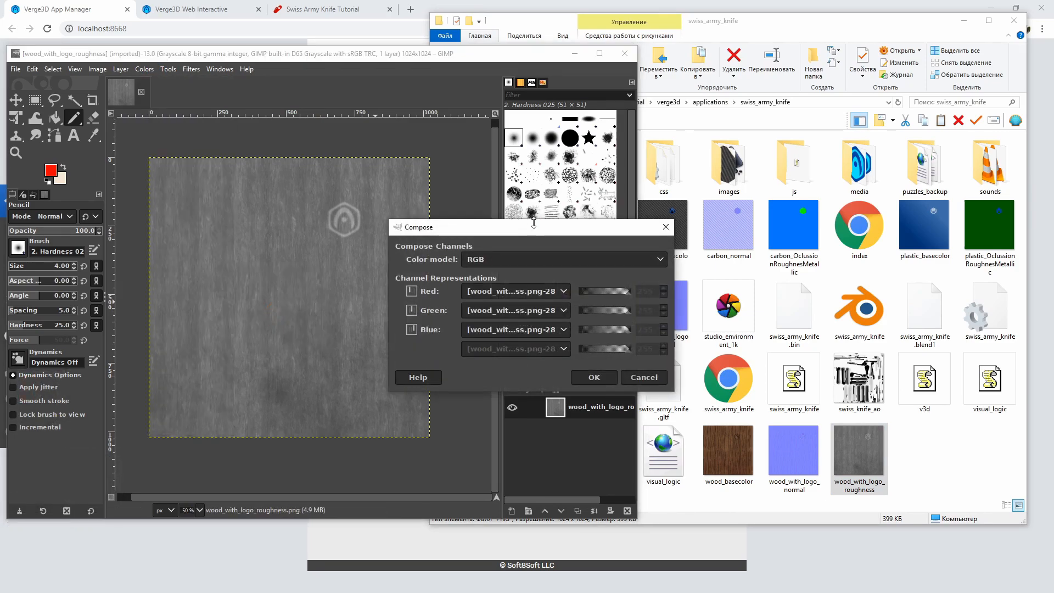
pyautogui.click(434, 208)
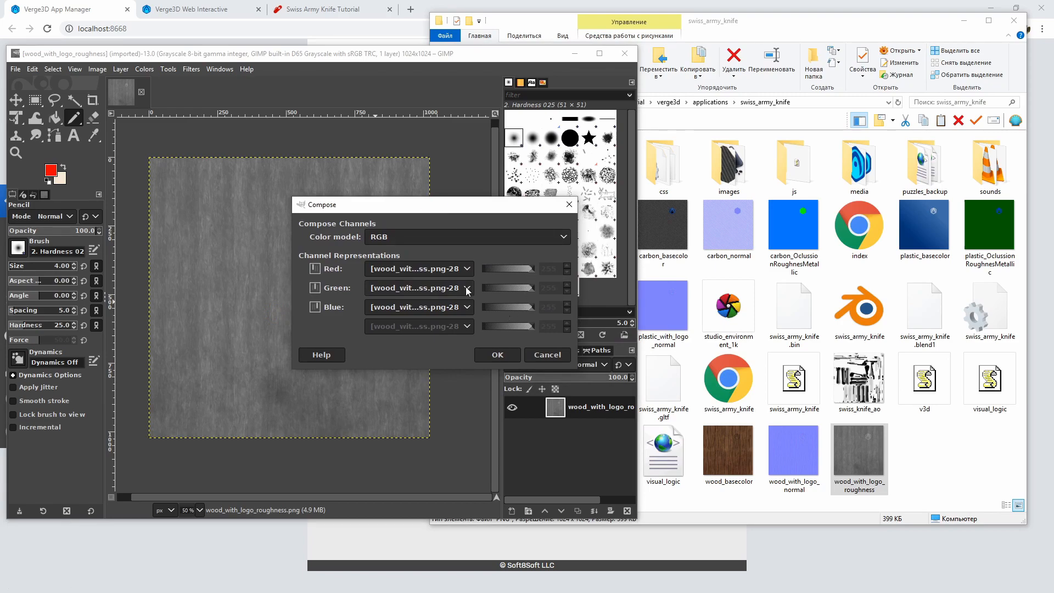
pyautogui.click(454, 272)
pyautogui.click(518, 281)
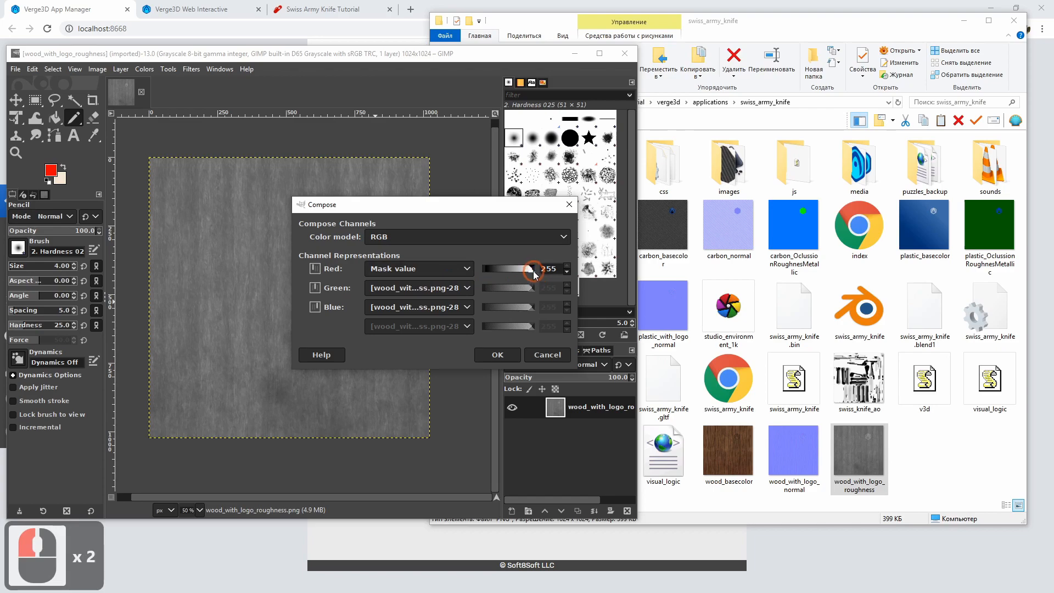
pyautogui.moveTo(534, 273); pyautogui.dragTo(483, 269)
pyautogui.click(461, 307)
pyautogui.click(451, 325)
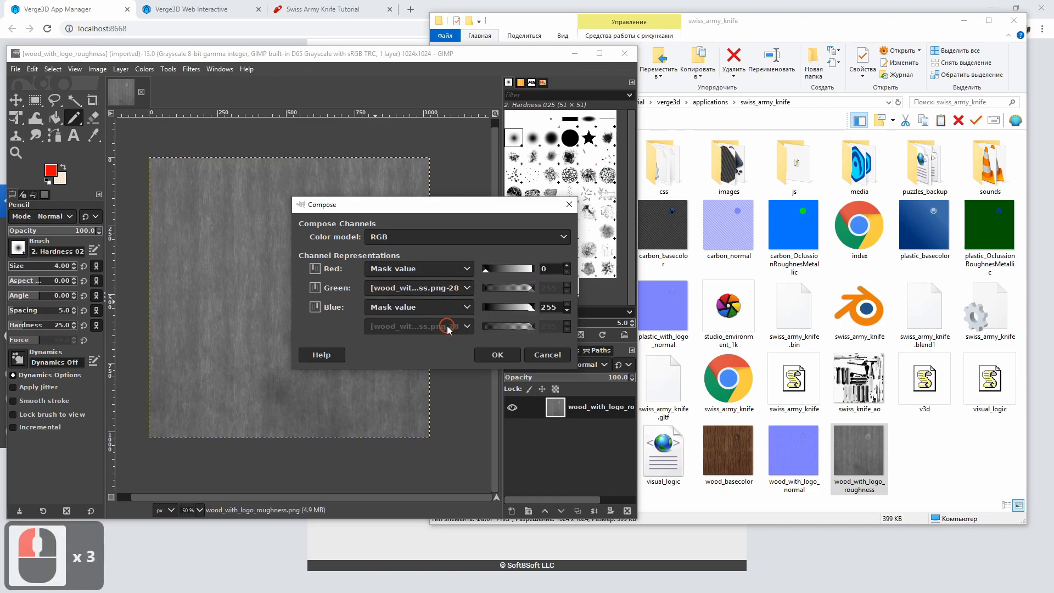
pyautogui.moveTo(531, 310); pyautogui.dragTo(482, 308)
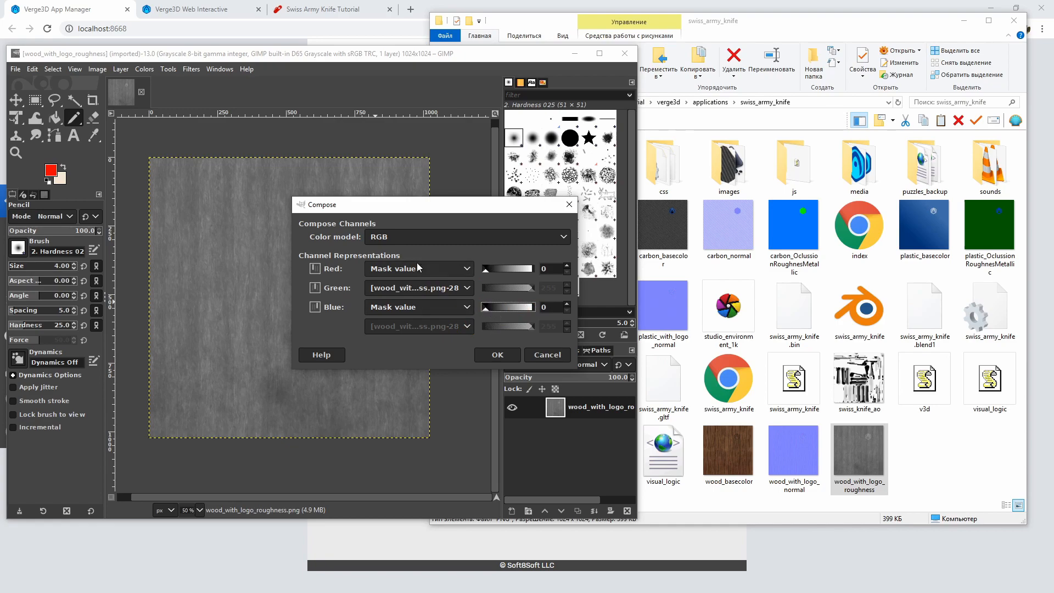
# Keep the wood roughness layer in the green channel and compose the RGB image
pyautogui.click(446, 293)
pyautogui.click(459, 290)
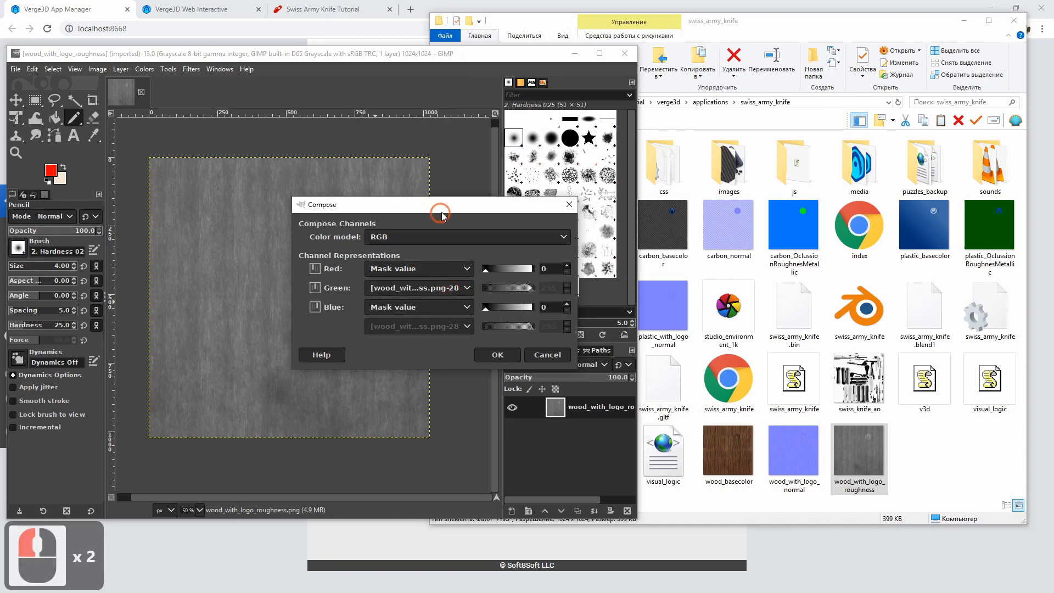
pyautogui.moveTo(442, 214); pyautogui.dragTo(423, 212)
pyautogui.click(419, 319)
pyautogui.click(477, 353)
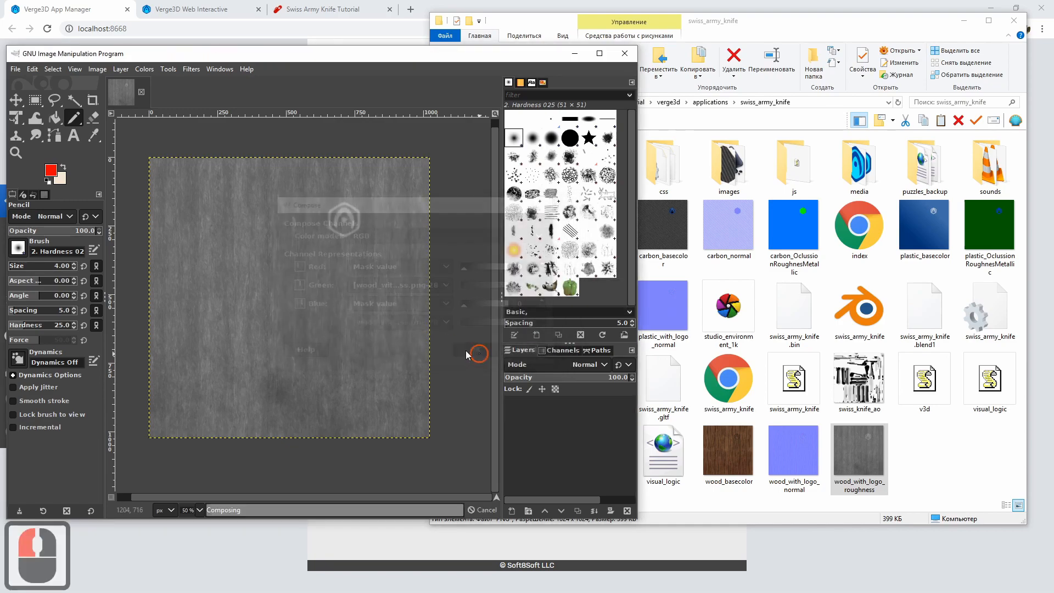
# Set up the composed image's export to the swiss_army_knife folder under the name wood_OclussionRoughnesMetallic.jpg
pyautogui.click(16, 69)
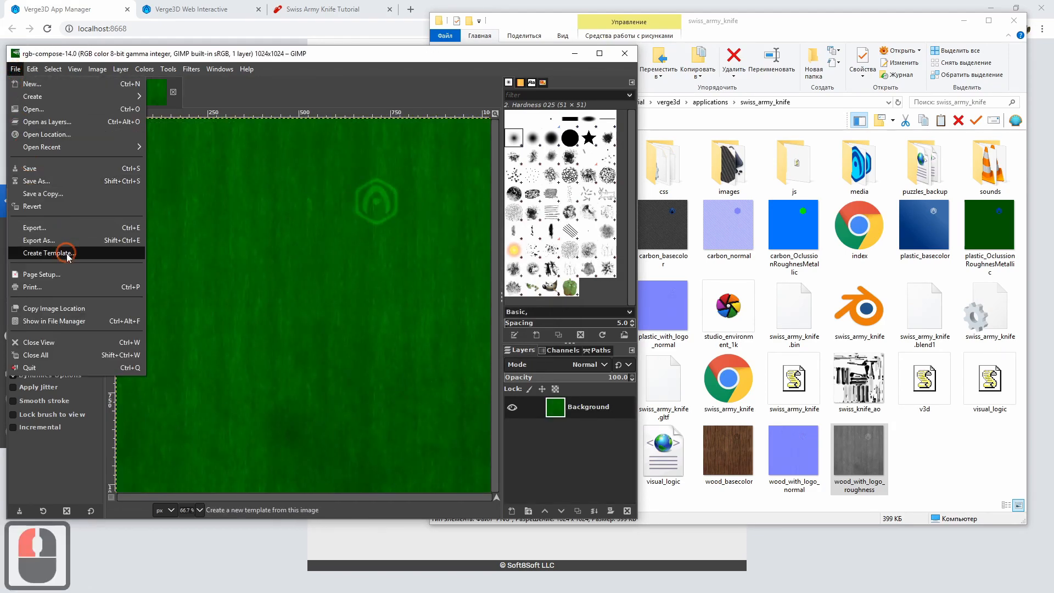
pyautogui.click(65, 239)
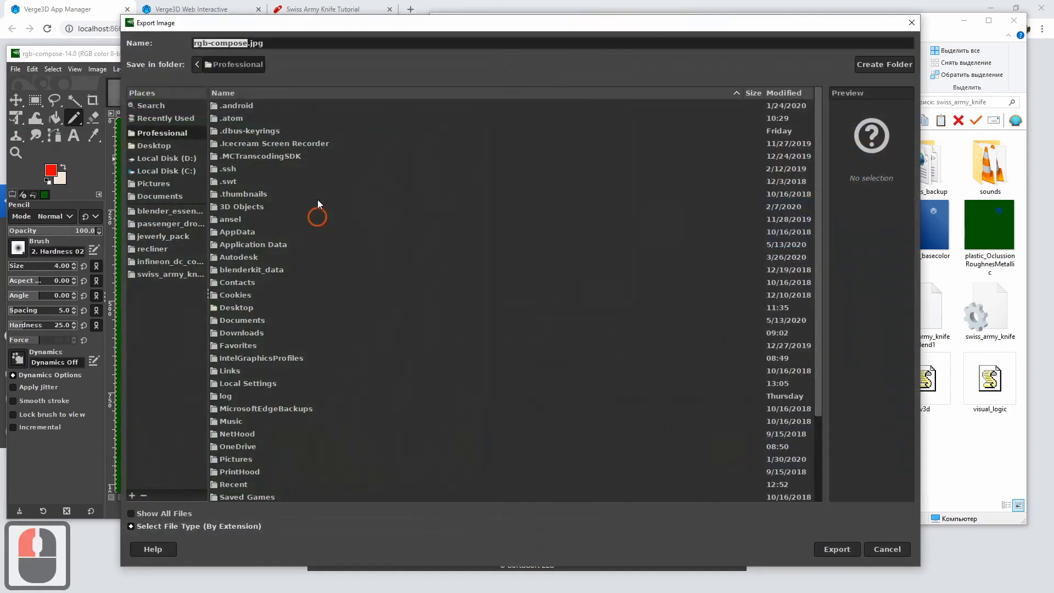
pyautogui.click(171, 274)
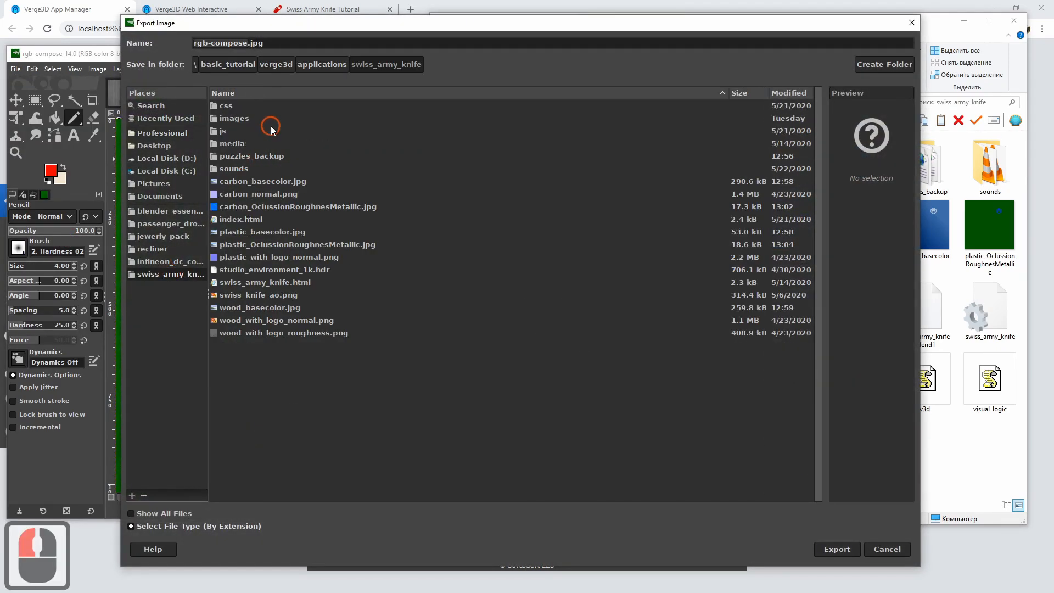
pyautogui.click(259, 207)
pyautogui.click(319, 64)
pyautogui.click(403, 64)
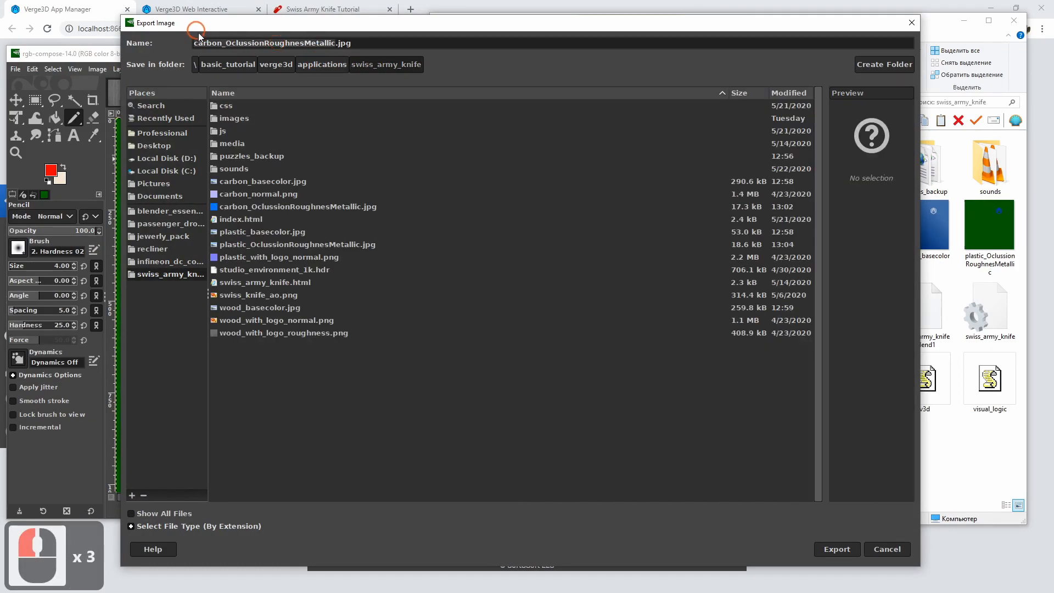
pyautogui.click(214, 44)
pyautogui.moveTo(222, 43); pyautogui.dragTo(127, 42)
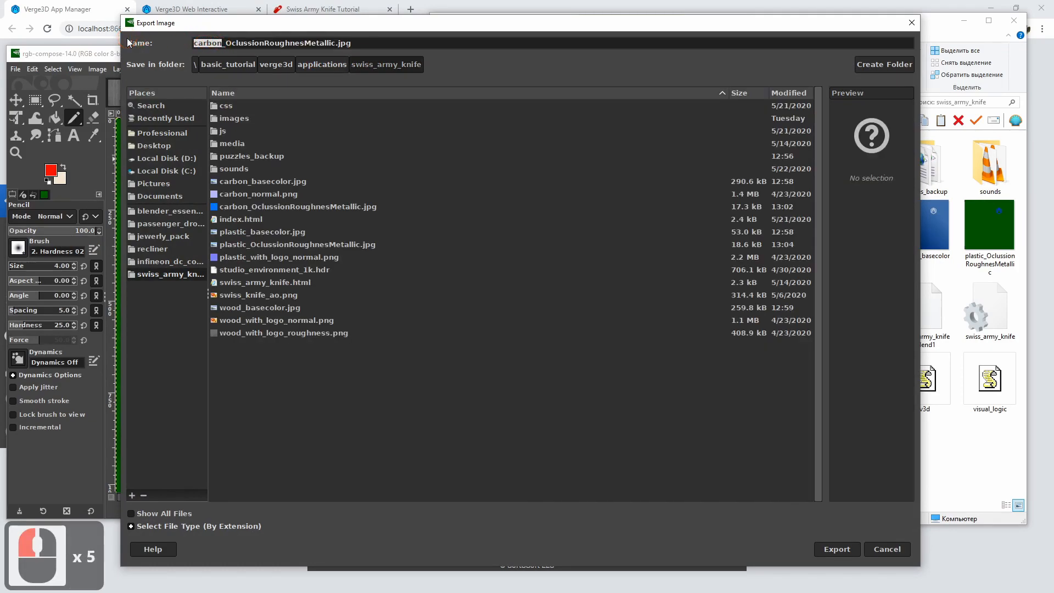
pyautogui.write('wood')
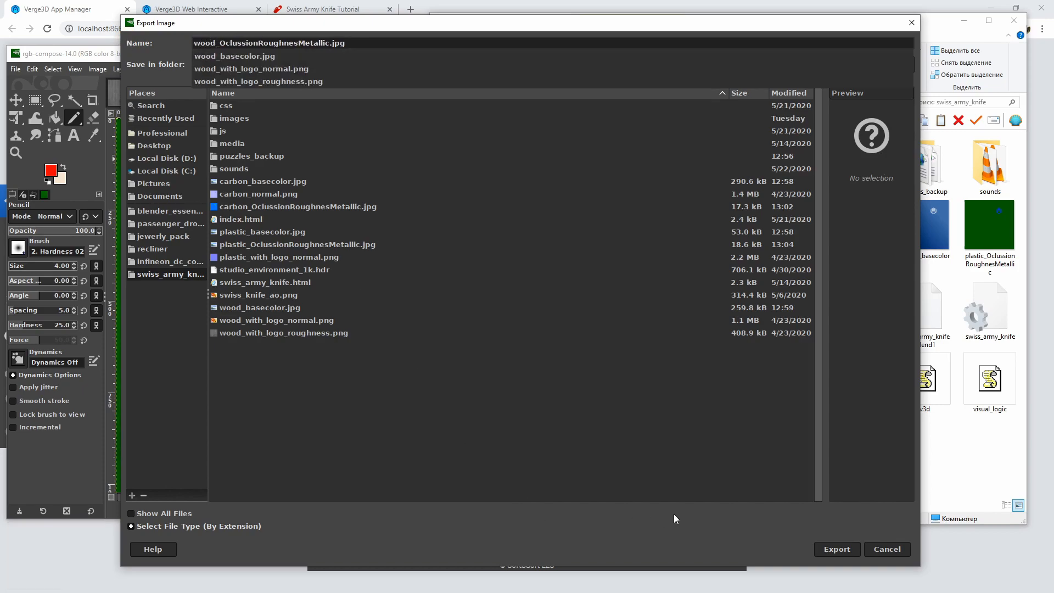
# Export the combined wood texture with a raised JPEG quality, and close both wood images
pyautogui.click(828, 556)
pyautogui.click(828, 557)
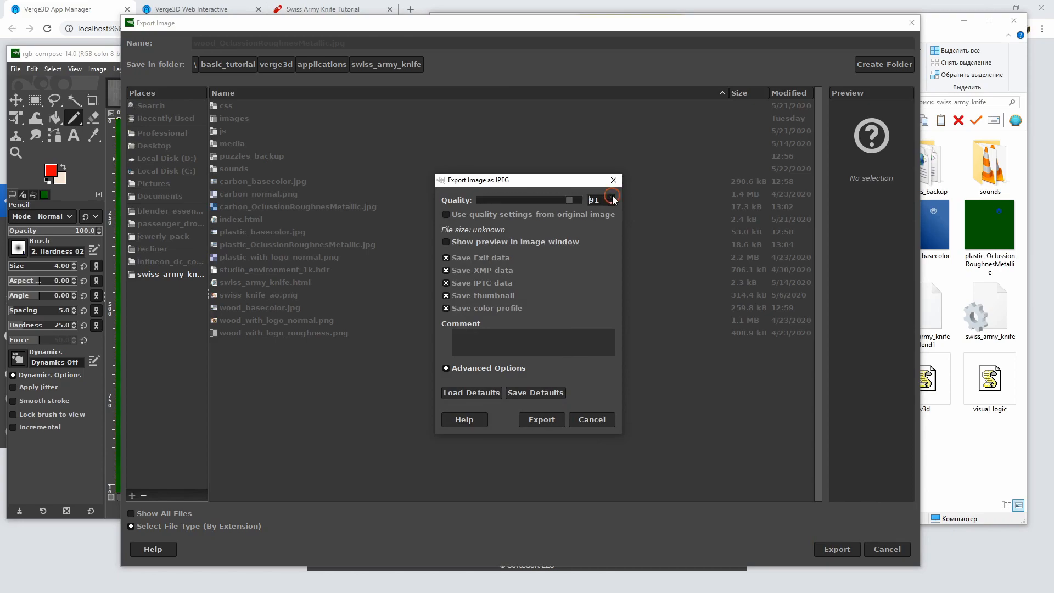
pyautogui.click(609, 198)
pyautogui.click(549, 419)
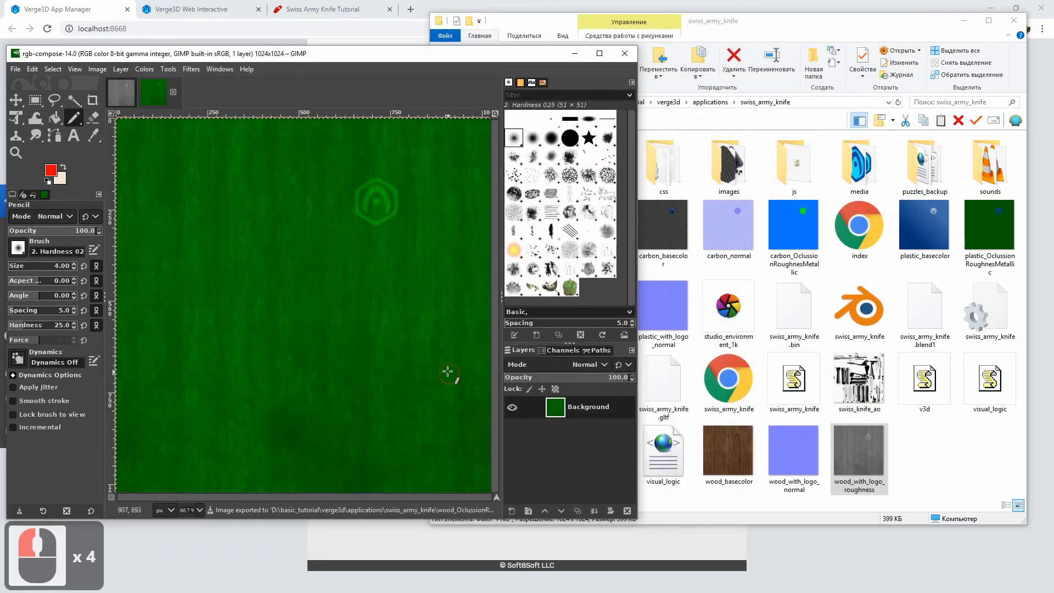
pyautogui.hotkey('ctrl', 'w')
pyautogui.hotkey('ctrl', 'w')
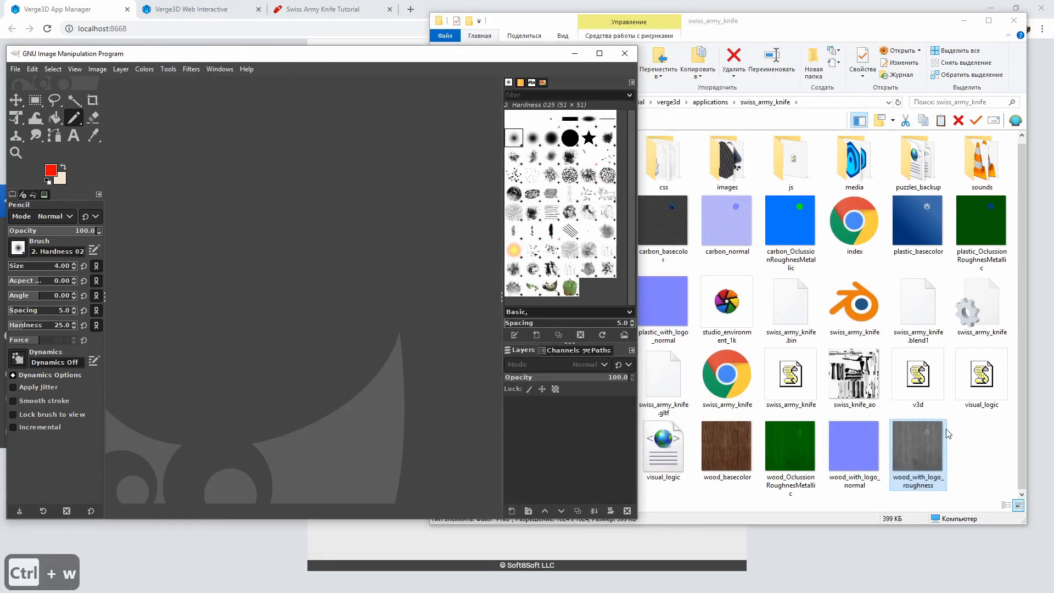
# Delete wood_with_logo_roughness from the folder and check the combined wood map's file size
pyautogui.click(930, 451)
pyautogui.click(932, 452)
pyautogui.press('Delete')
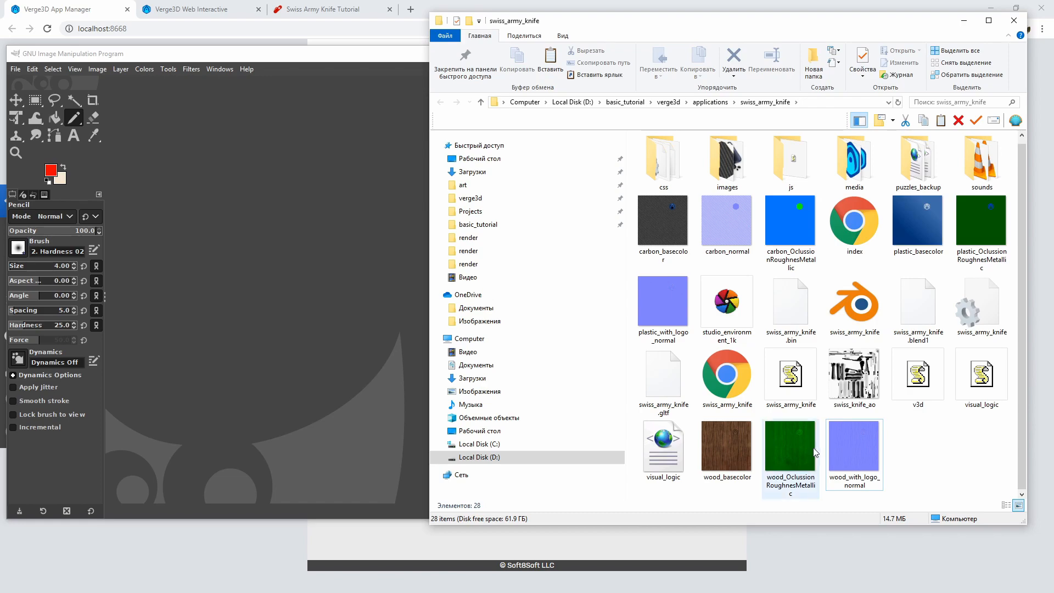
pyautogui.click(790, 447)
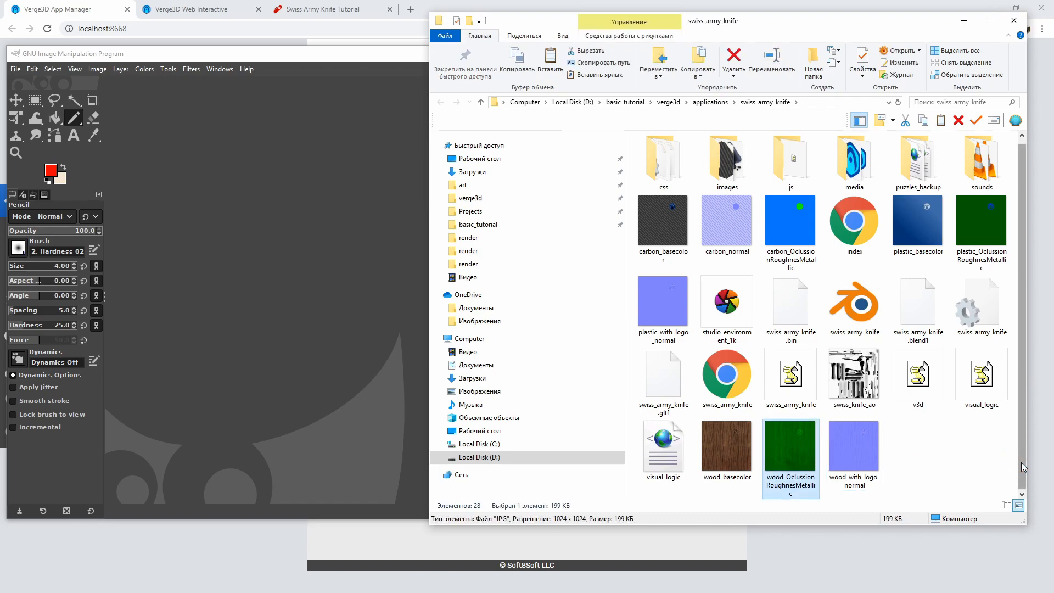
pyautogui.click(961, 460)
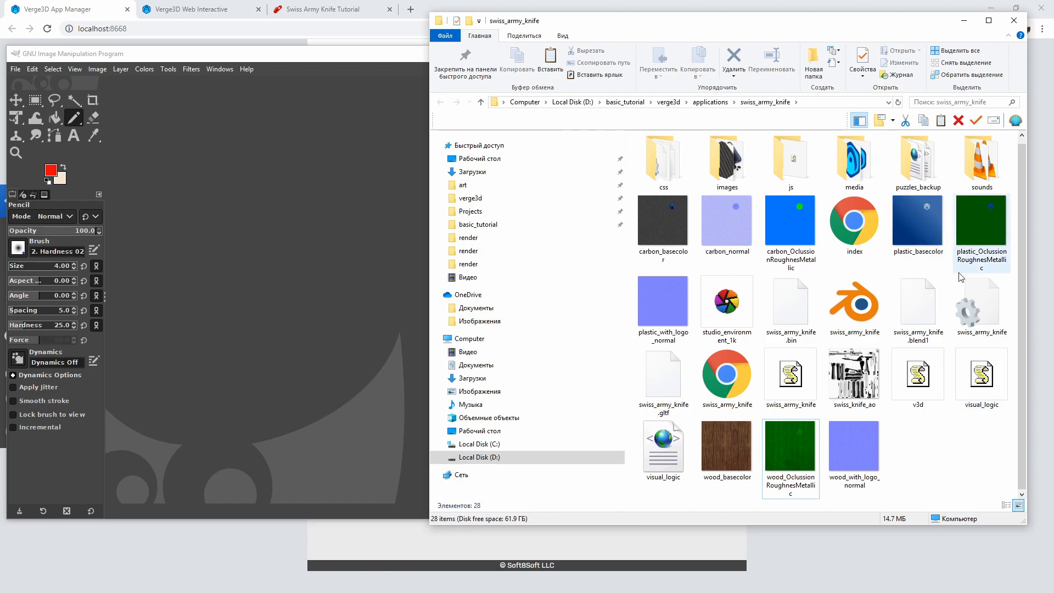
# Rename the plastic_with_logo_normal texture in the swiss_army_knife folder as plastic_normal
pyautogui.rightClick(680, 307)
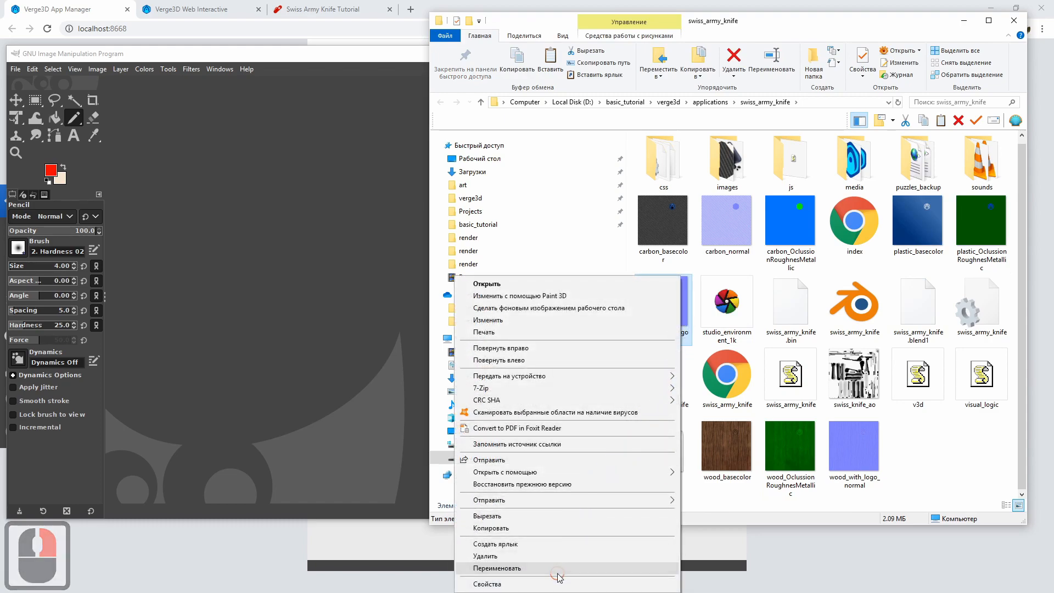
pyautogui.click(557, 568)
pyautogui.click(658, 333)
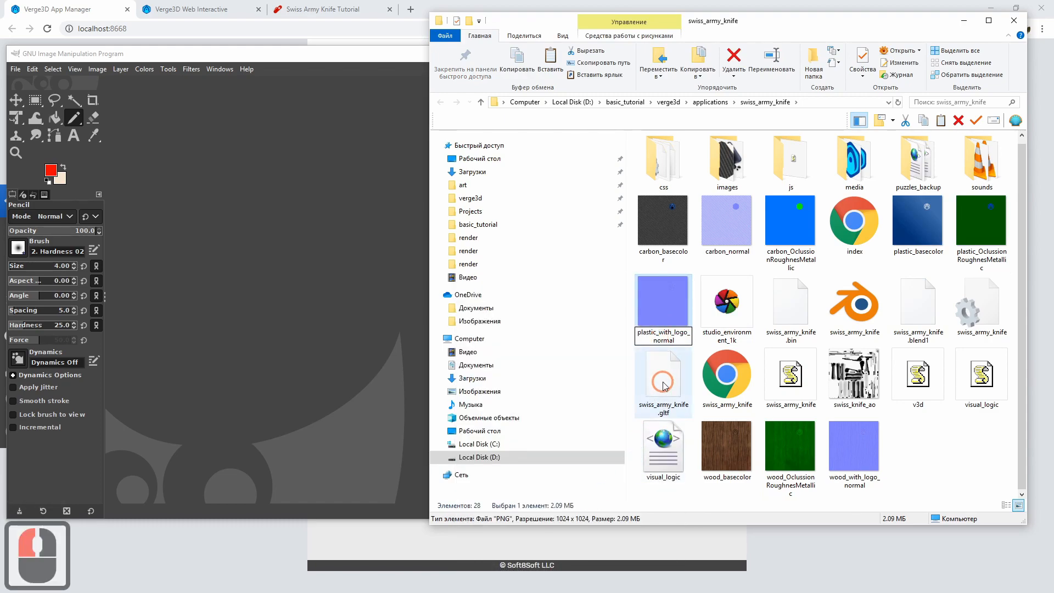
pyautogui.press('Delete')
pyautogui.press('Delete')
pyautogui.press('Delete')
pyautogui.press('Delete')
pyautogui.press('Delete')
pyautogui.press('Delete')
pyautogui.press('Delete')
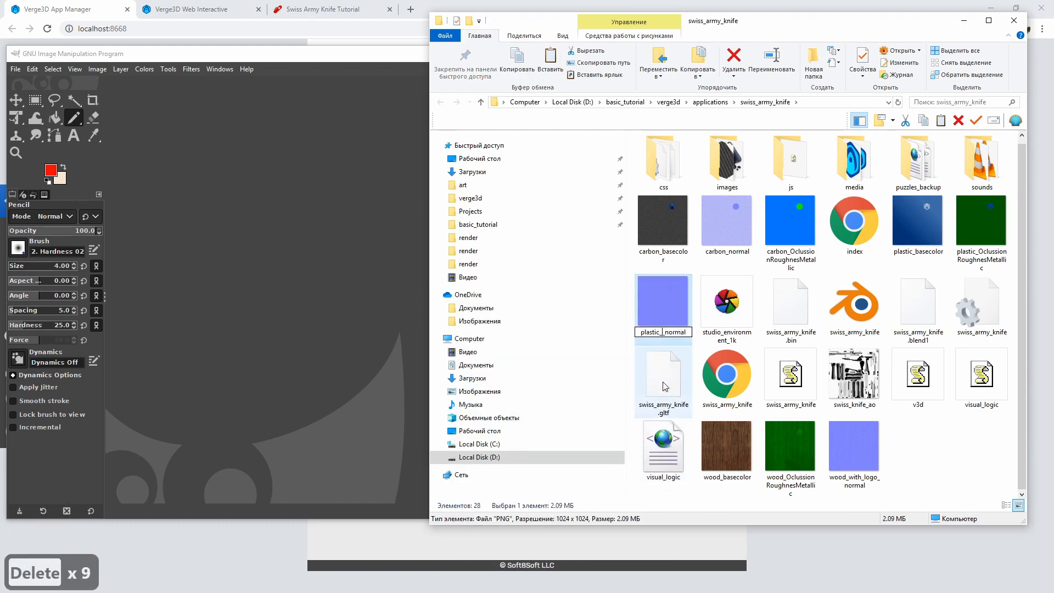
pyautogui.press('Return')
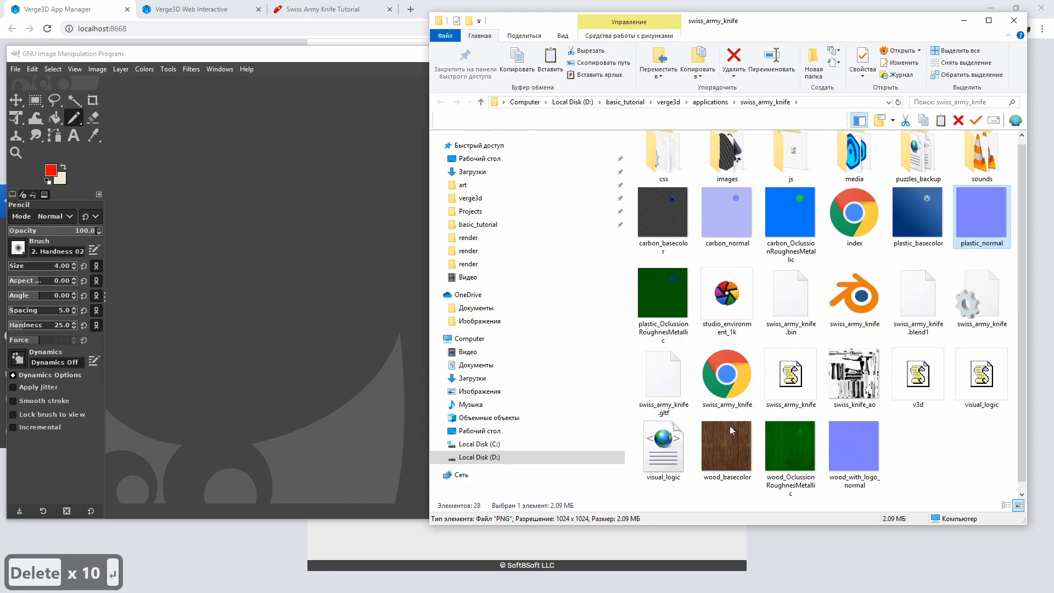
# Rename the wood_with_logo_normal texture in the same folder as wood_normal
pyautogui.click(864, 455)
pyautogui.rightClick(864, 456)
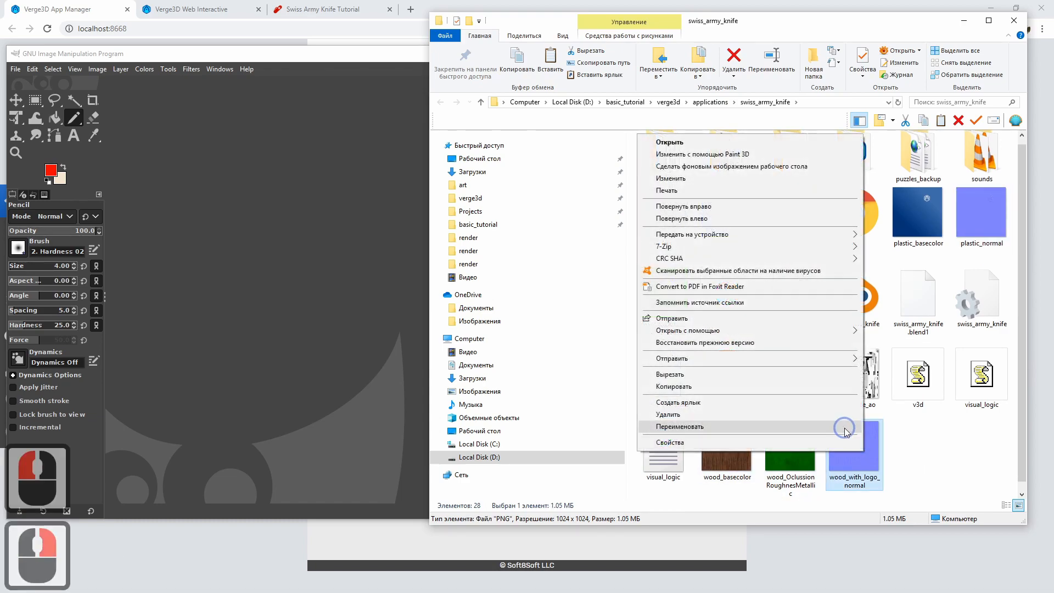
pyautogui.click(849, 486)
pyautogui.click(846, 477)
pyautogui.press('Delete')
pyautogui.press('Delete')
pyautogui.press('Delete')
pyautogui.press('Delete')
pyautogui.press('Delete')
pyautogui.press('Delete')
pyautogui.press('Delete')
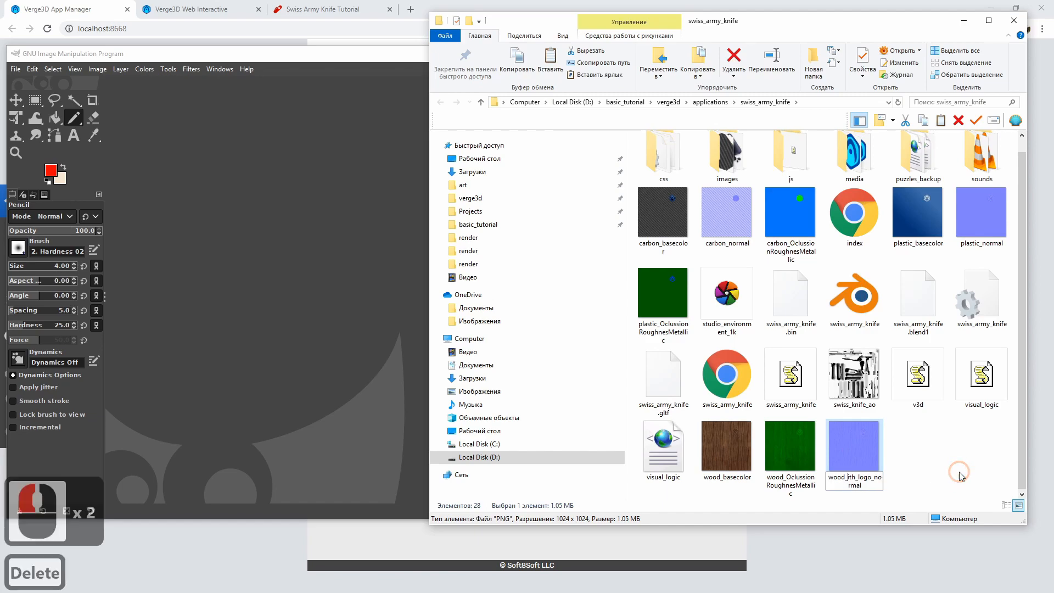
pyautogui.press('Delete')
pyautogui.press('Delete')
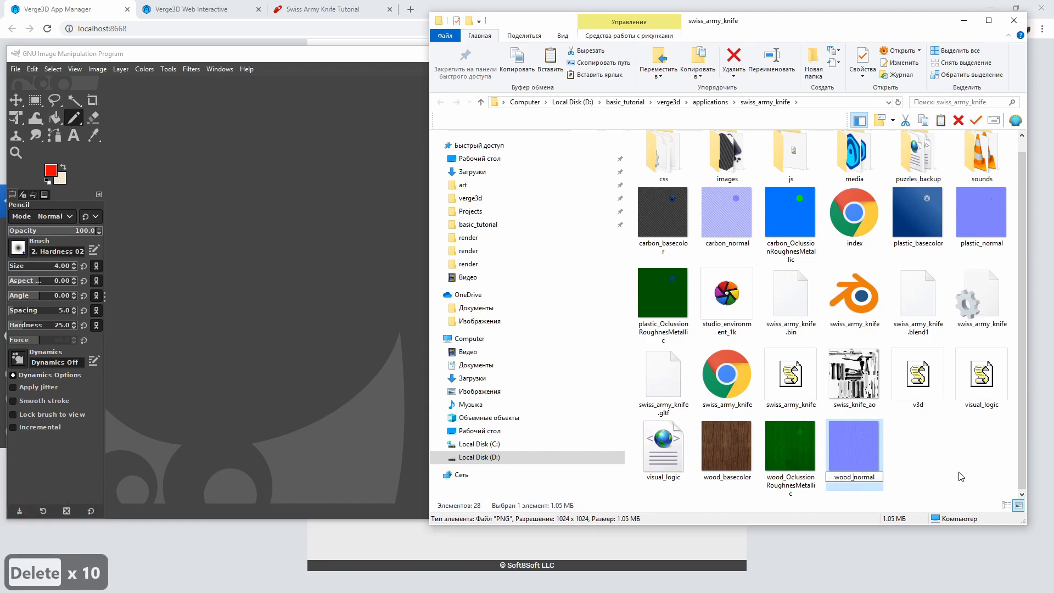
pyautogui.press('Return')
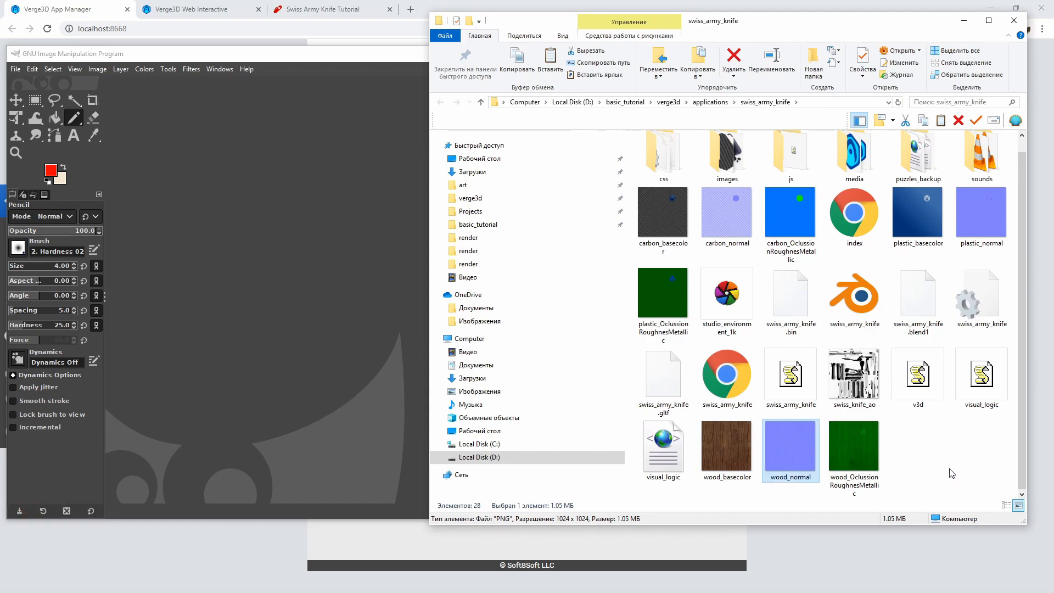
# Check the file sizes of the base color and normal map textures in the folder
pyautogui.click(665, 216)
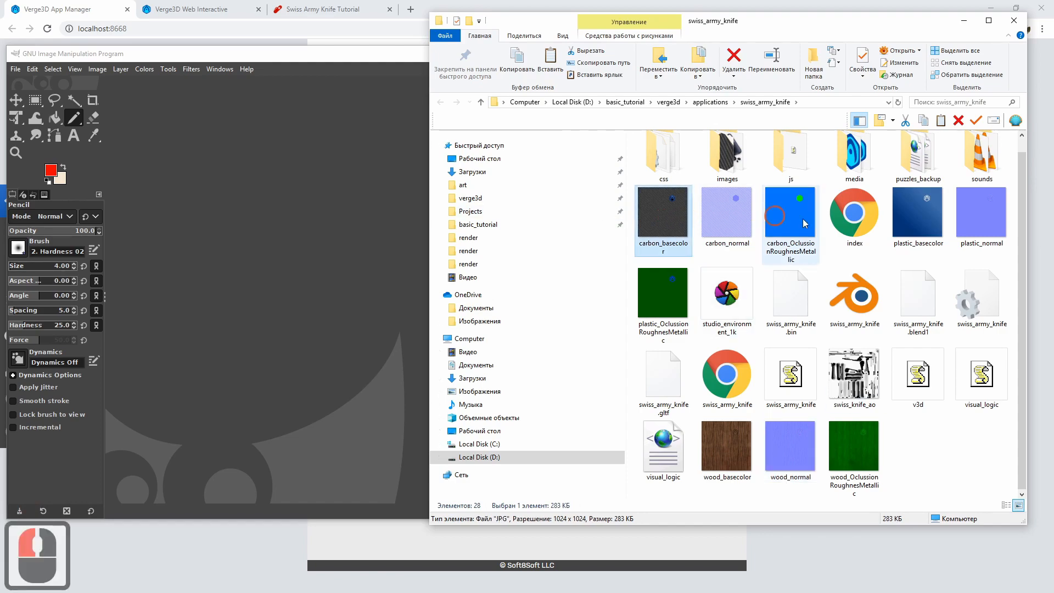
pyautogui.click(725, 446)
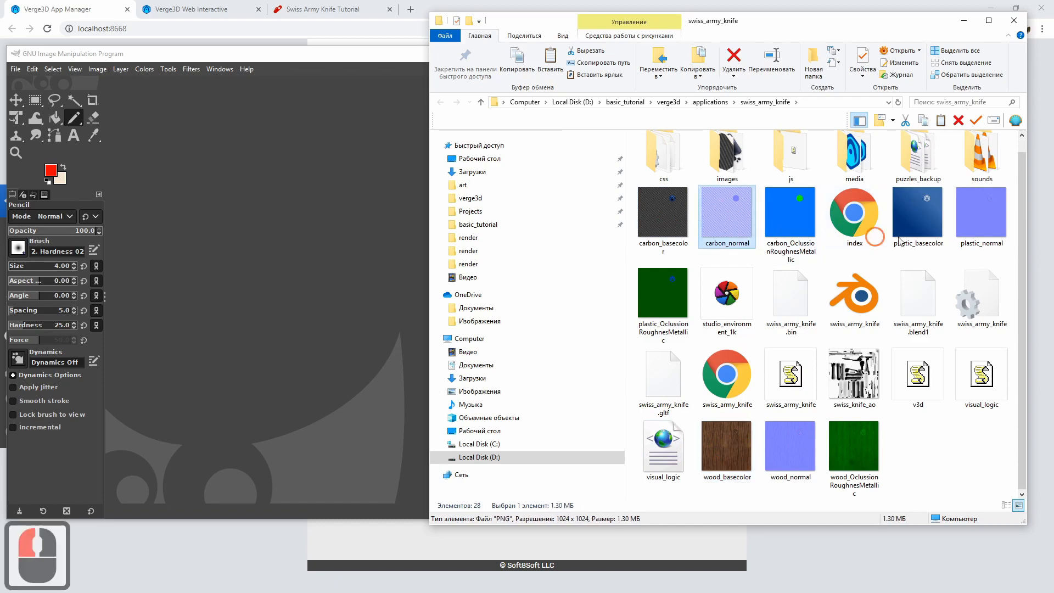
pyautogui.click(1001, 232)
pyautogui.click(794, 455)
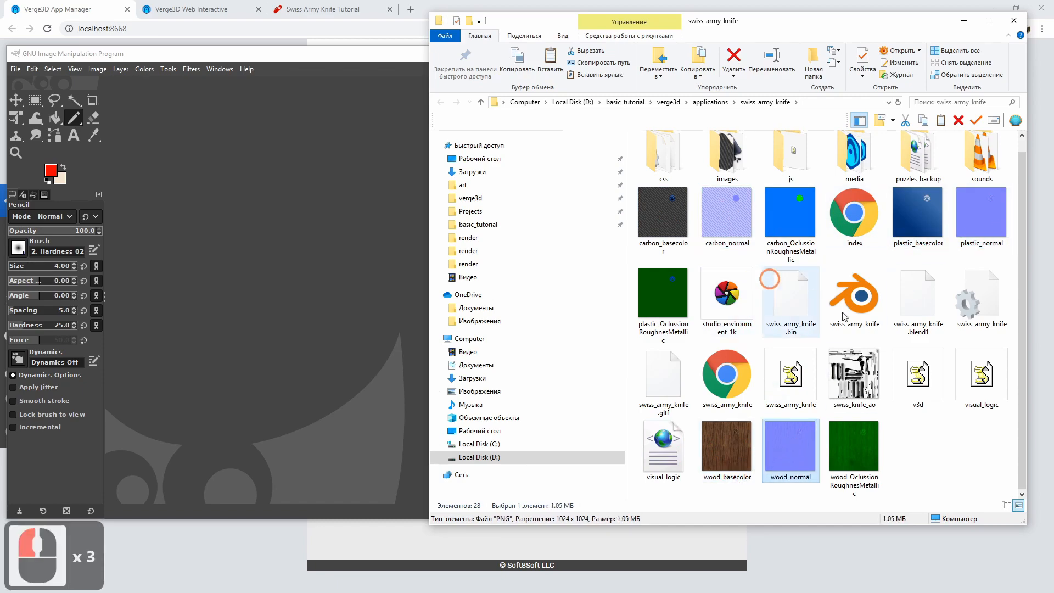
pyautogui.click(945, 456)
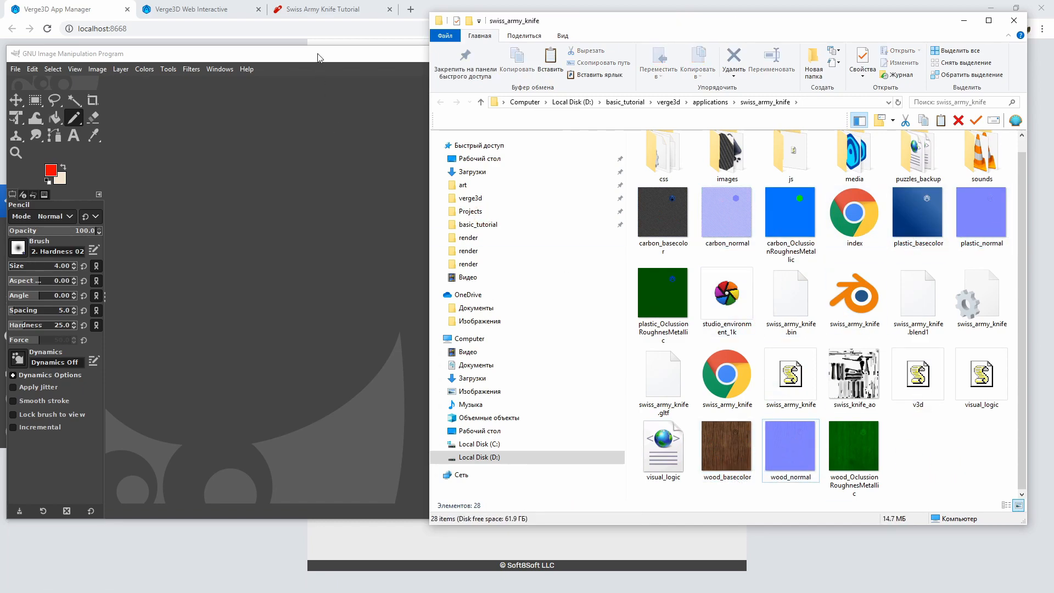
# Close the GIMP window and the swiss_army_knife folder window
pyautogui.click(349, 55)
pyautogui.click(584, 58)
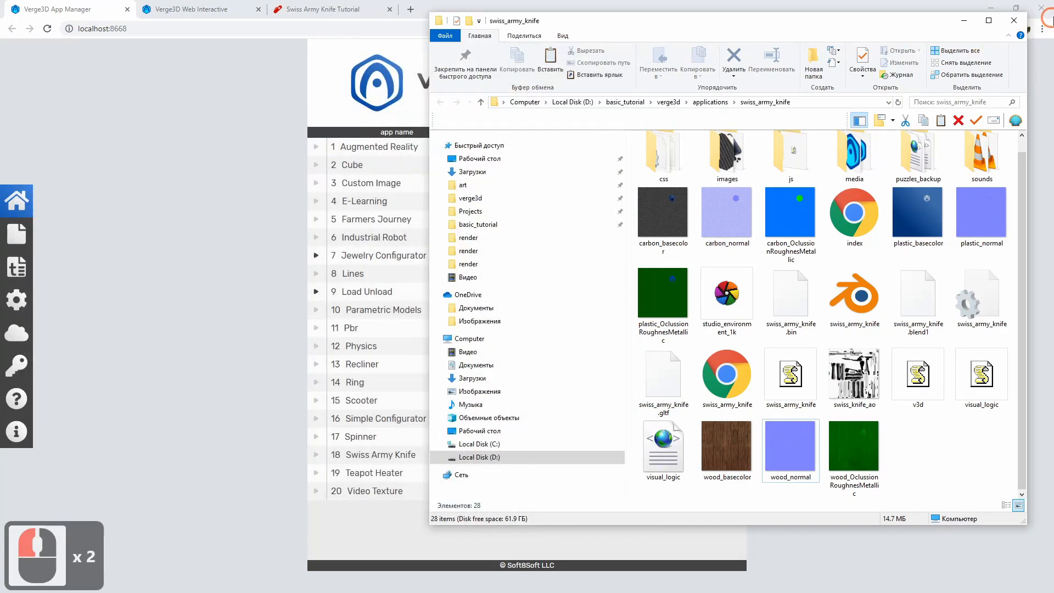
pyautogui.click(1014, 21)
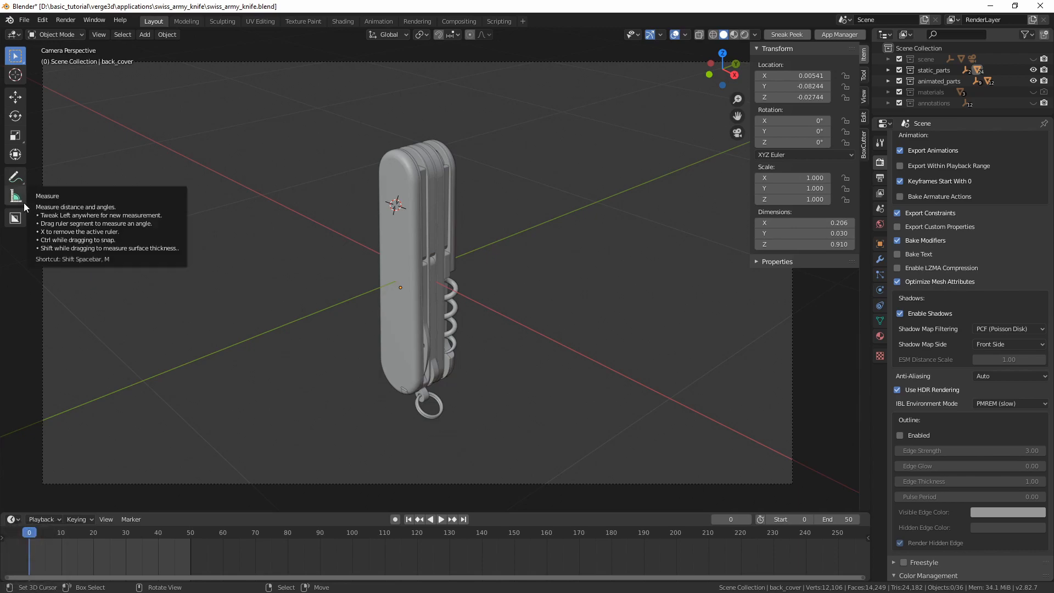
# Switch to the swiss_army_knife file in Blender, open the Shading workspace and select the knife's back cover
pyautogui.click(343, 21)
pyautogui.moveTo(433, 184)
pyautogui.mouseDown(button='middle')
pyautogui.moveTo(469, 185)
pyautogui.moveTo(492, 160)
pyautogui.mouseUp(button='middle')
pyautogui.keyDown('shift'); pyautogui.moveTo(509, 144); pyautogui.dragTo(511, 155, button='middle'); pyautogui.keyUp('shift')
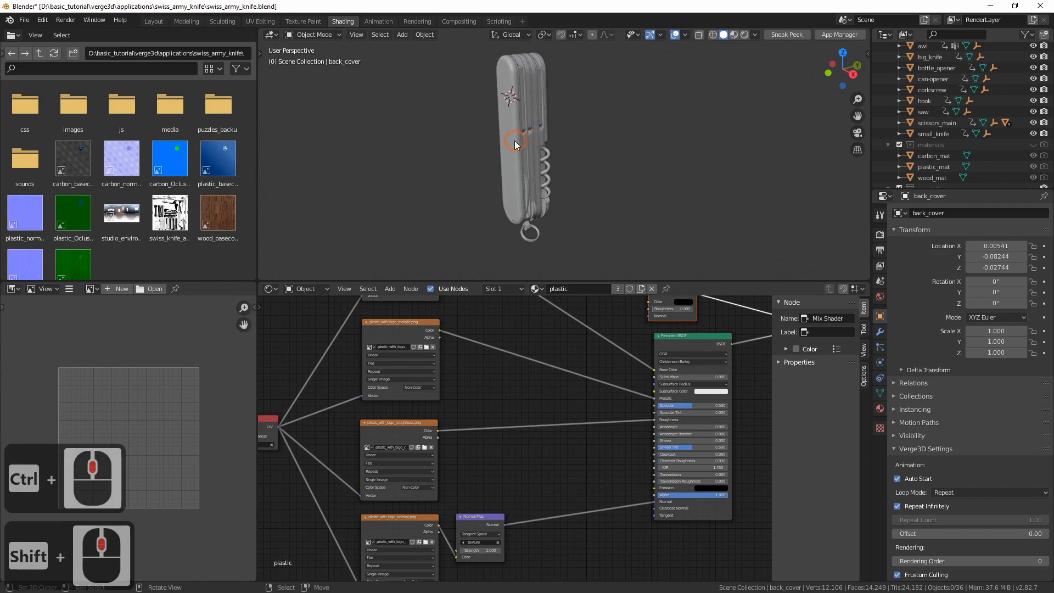
pyautogui.rightClick(514, 142)
pyautogui.rightClick(510, 177)
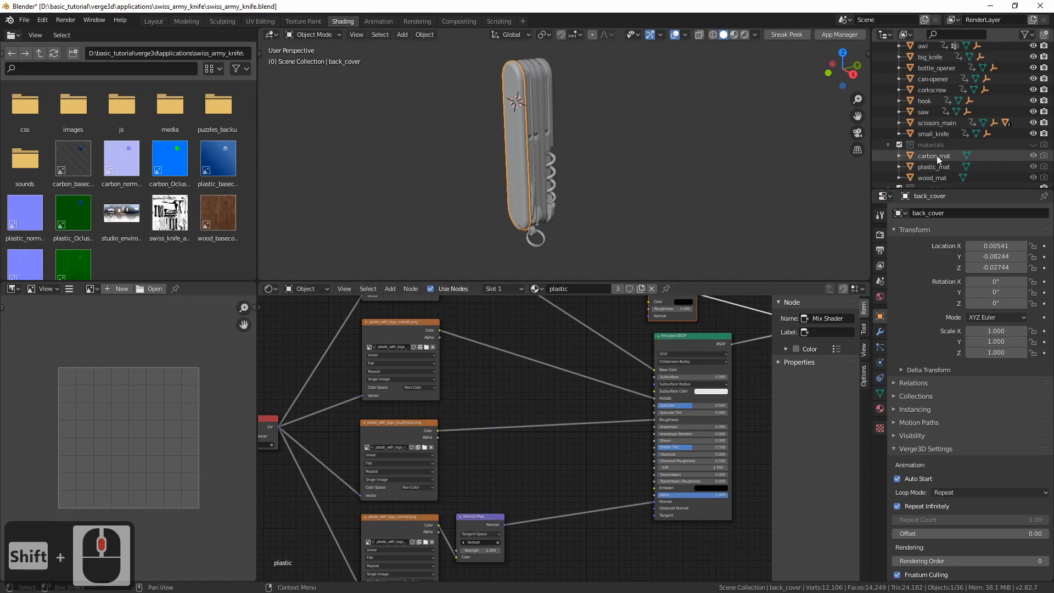
# Unhide the materials collection and select the carbon_mat object below the knife
pyautogui.click(1033, 145)
pyautogui.moveTo(511, 212)
pyautogui.keyDown('shift'); pyautogui.mouseDown(button='middle')
pyautogui.moveTo(544, 144)
pyautogui.moveTo(496, 216)
pyautogui.mouseUp(button='middle'); pyautogui.keyUp('shift')
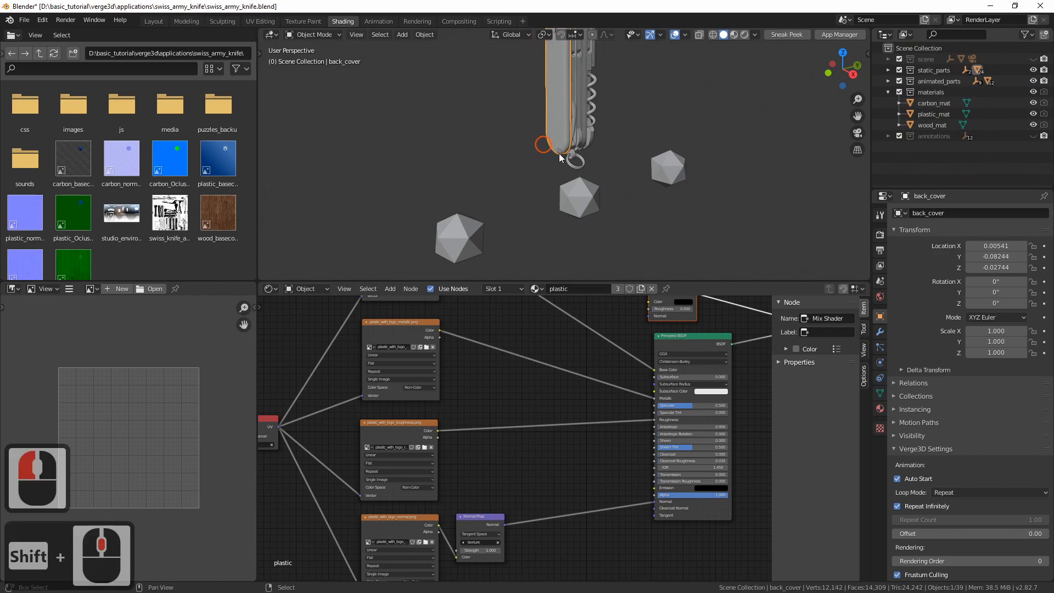
pyautogui.rightClick(463, 235)
pyautogui.keyDown('ctrl'); pyautogui.moveTo(559, 166); pyautogui.dragTo(533, 185, button='middle'); pyautogui.keyUp('ctrl')
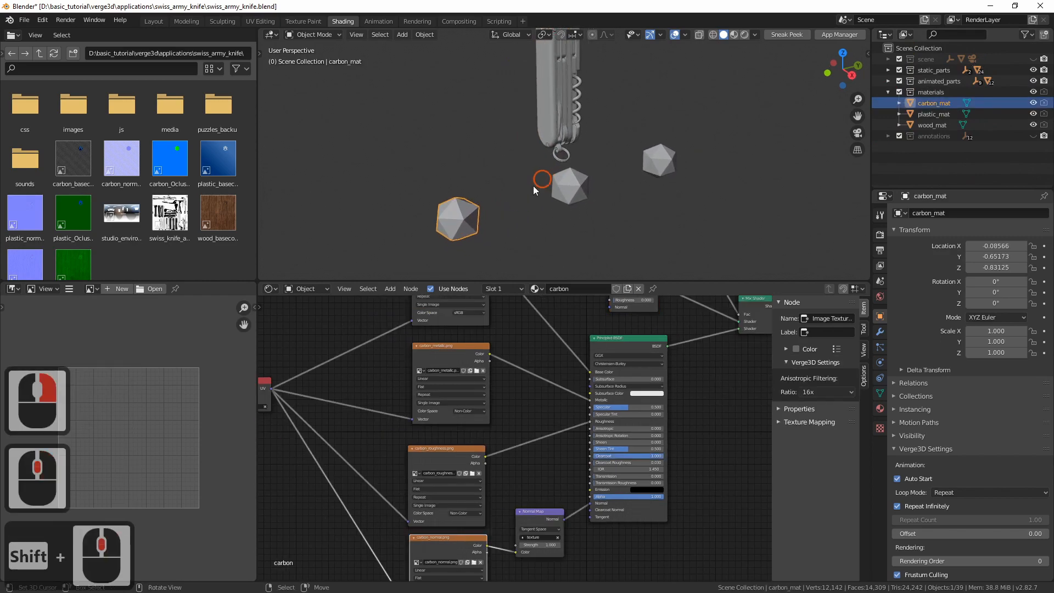
# Examine and compare the shader node setups of the carbon, plastic and wood material objects
pyautogui.keyDown('ctrl'); pyautogui.moveTo(508, 357); pyautogui.dragTo(502, 429, button='middle'); pyautogui.keyUp('ctrl')
pyautogui.rightClick(563, 192)
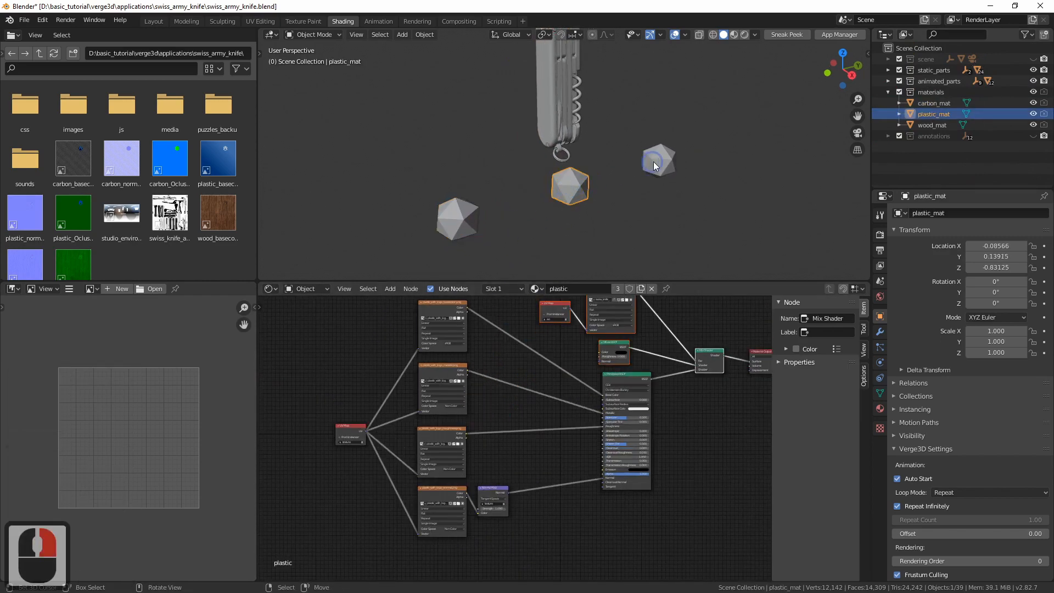
pyautogui.rightClick(654, 162)
pyautogui.rightClick(578, 191)
pyautogui.rightClick(460, 225)
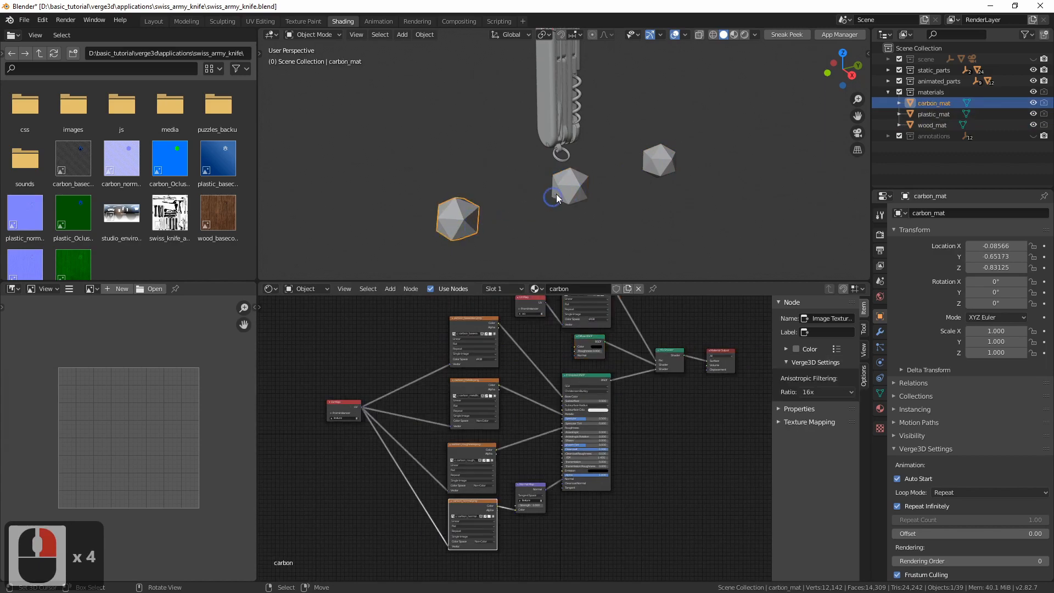
pyautogui.rightClick(566, 190)
pyautogui.rightClick(658, 161)
pyautogui.keyDown('ctrl'); pyautogui.moveTo(425, 402); pyautogui.dragTo(380, 413, button='middle'); pyautogui.keyUp('ctrl')
pyautogui.rightClick(451, 229)
pyautogui.keyDown('ctrl'); pyautogui.moveTo(382, 405); pyautogui.dragTo(388, 428, button='middle'); pyautogui.keyUp('ctrl')
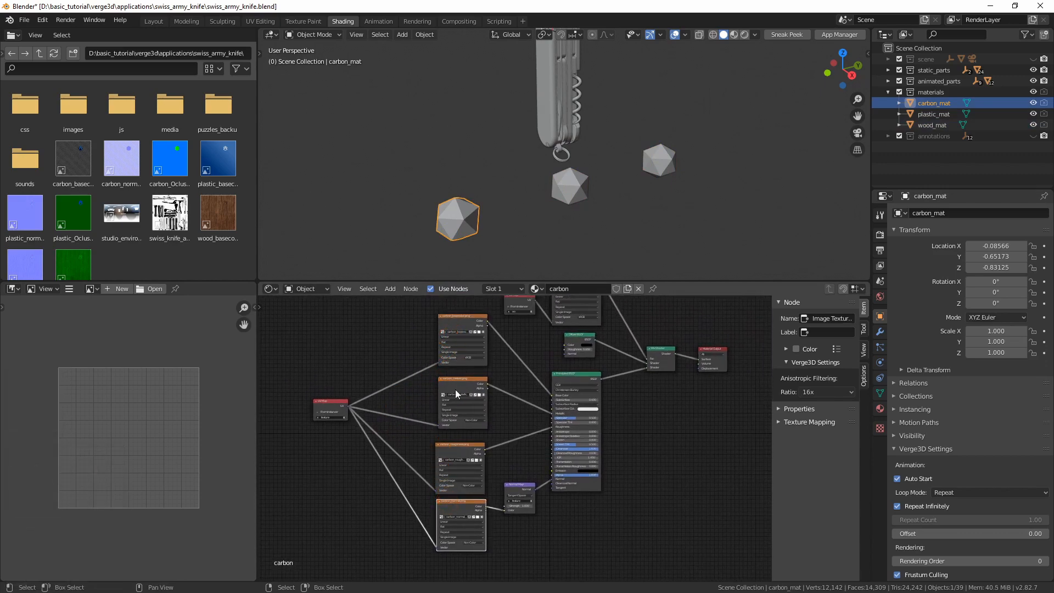
pyautogui.rightClick(658, 164)
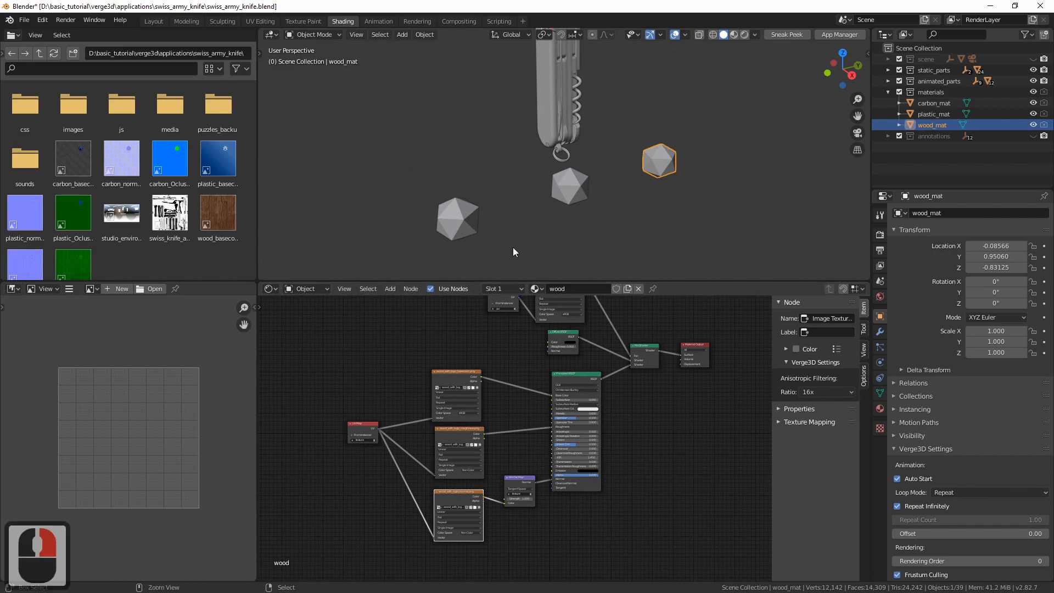
pyautogui.keyDown('ctrl'); pyautogui.moveTo(513, 247); pyautogui.dragTo(519, 226, button='middle'); pyautogui.keyUp('ctrl')
pyautogui.moveTo(511, 377); pyautogui.dragTo(515, 380, button='middle')
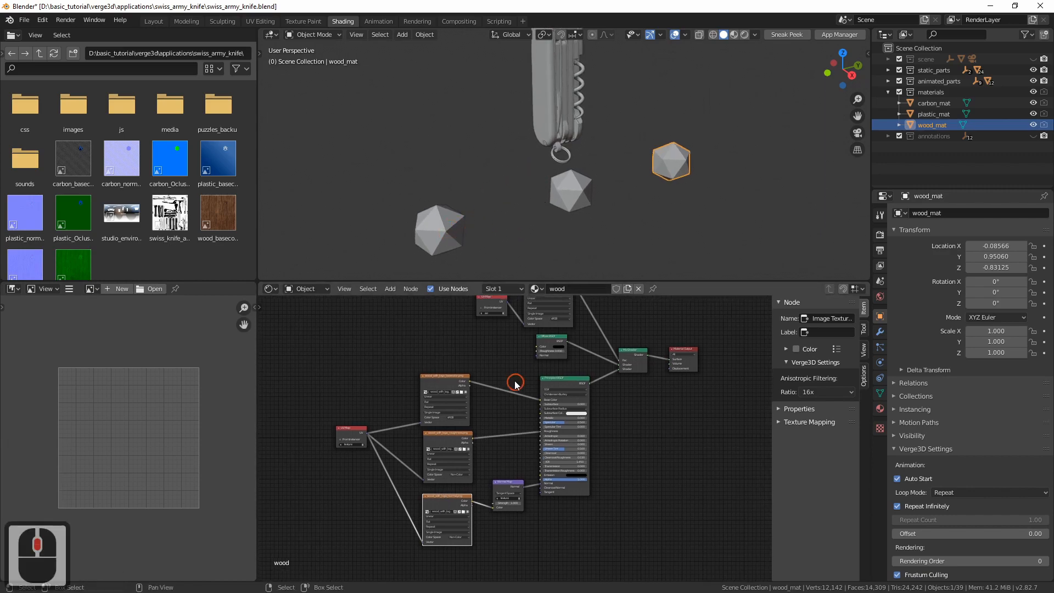
pyautogui.rightClick(439, 232)
pyautogui.rightClick(565, 195)
pyautogui.rightClick(663, 166)
# Select the carbon_mat, plastic_mat and wood_mat objects together and delete them
pyautogui.rightClick(441, 236)
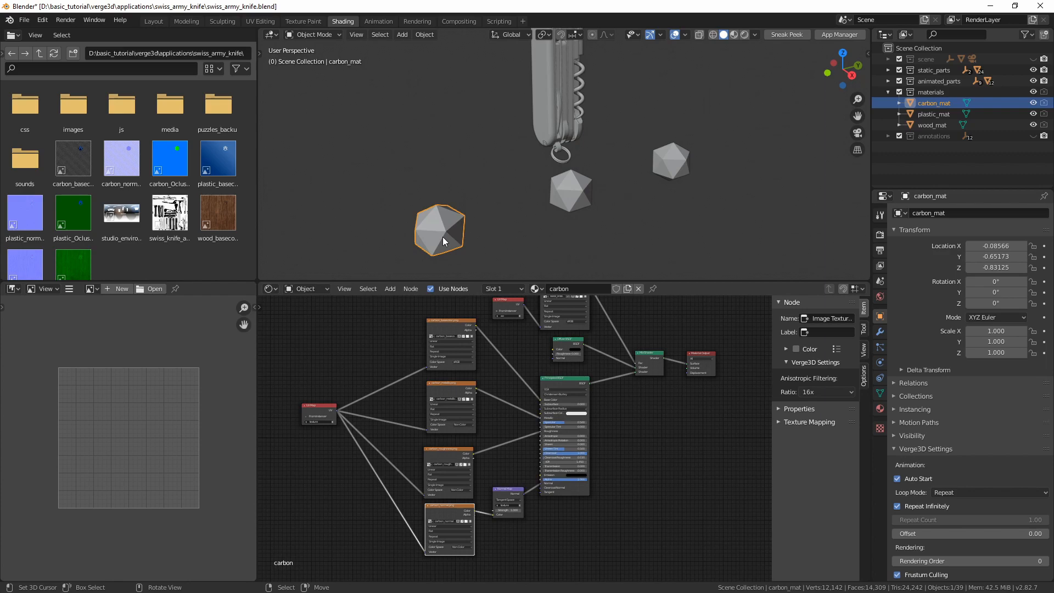
pyautogui.keyDown('shift'); pyautogui.rightClick(569, 192); pyautogui.keyUp('shift')
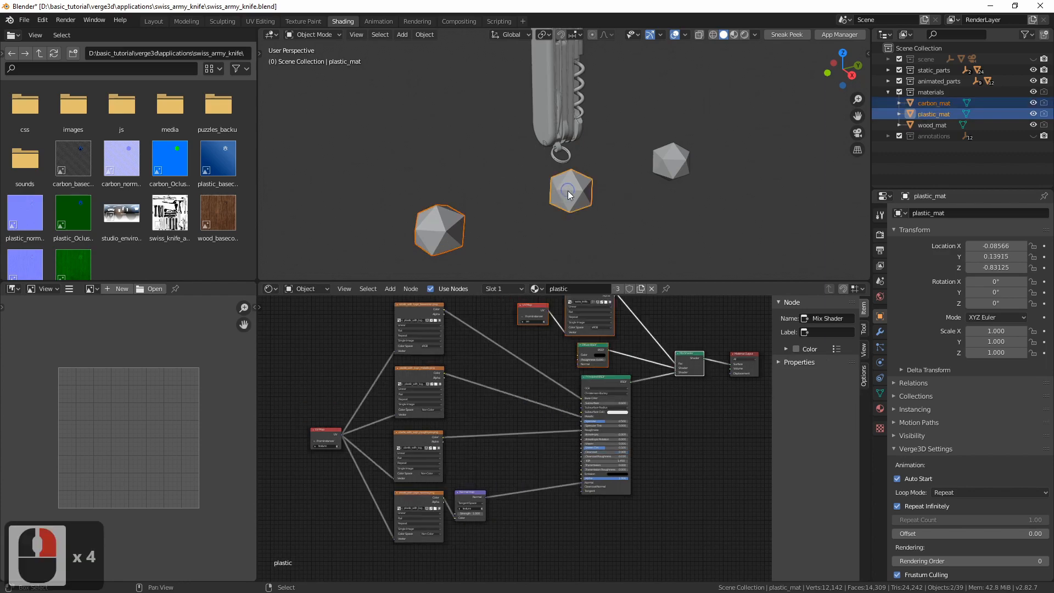
pyautogui.keyDown('shift'); pyautogui.rightClick(662, 161); pyautogui.keyUp('shift')
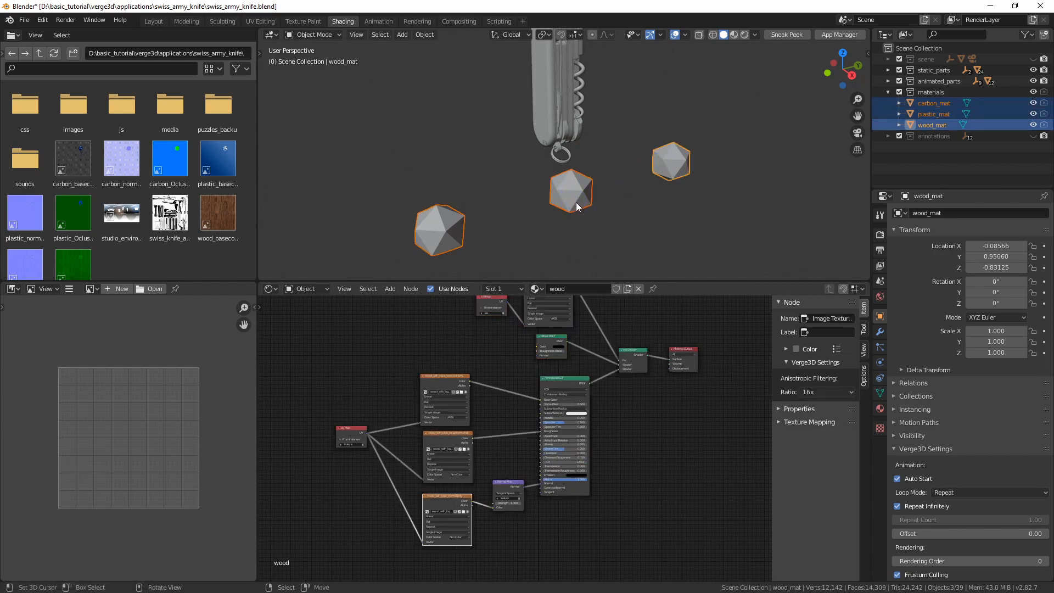
pyautogui.press('Delete')
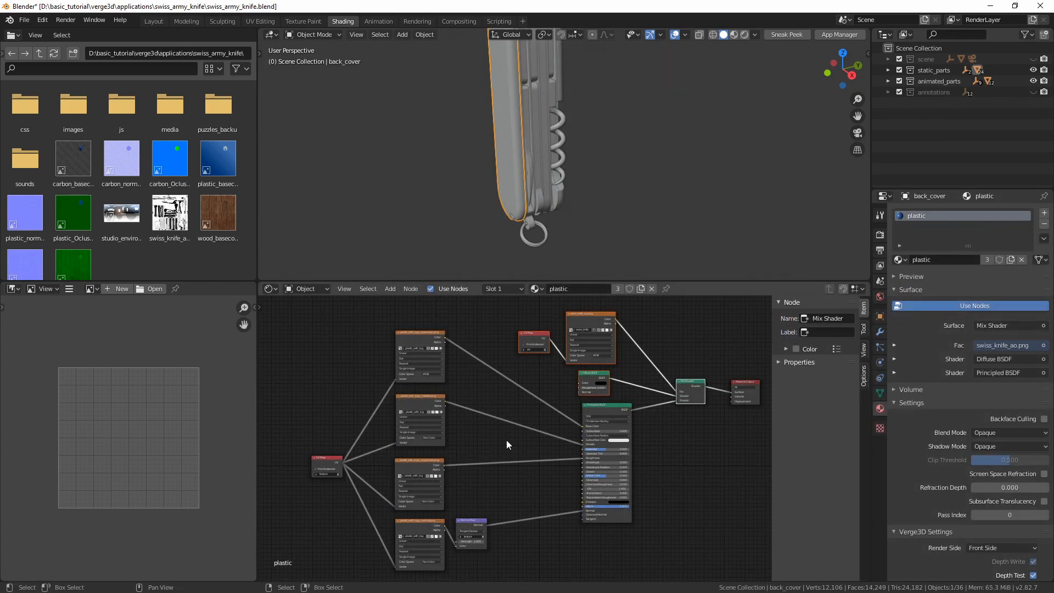
# Rename the back cover's plastic material as cover
pyautogui.moveTo(506, 439); pyautogui.dragTo(535, 422, button='middle')
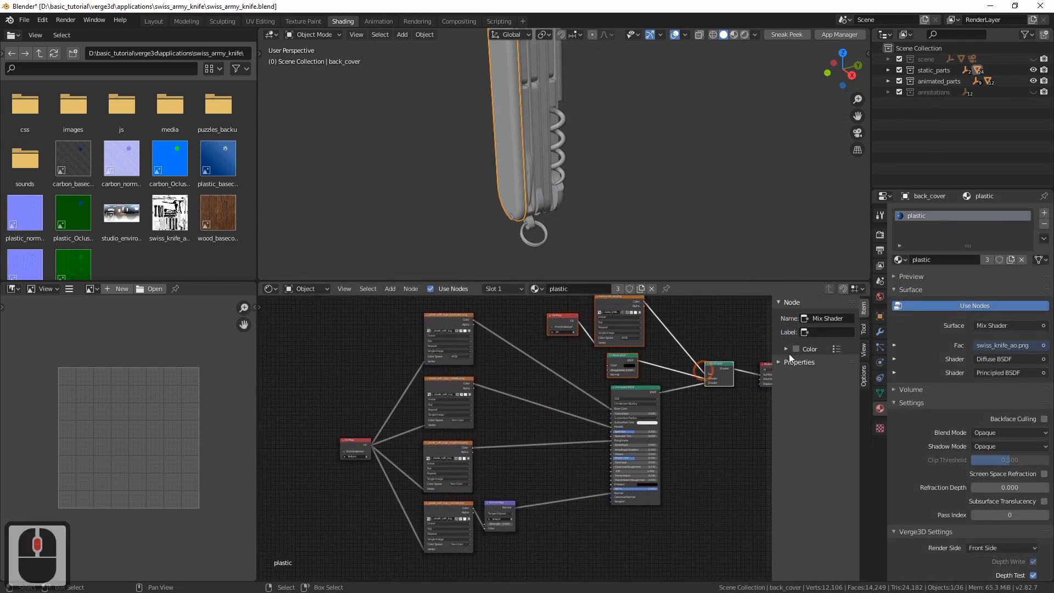
pyautogui.click(935, 259)
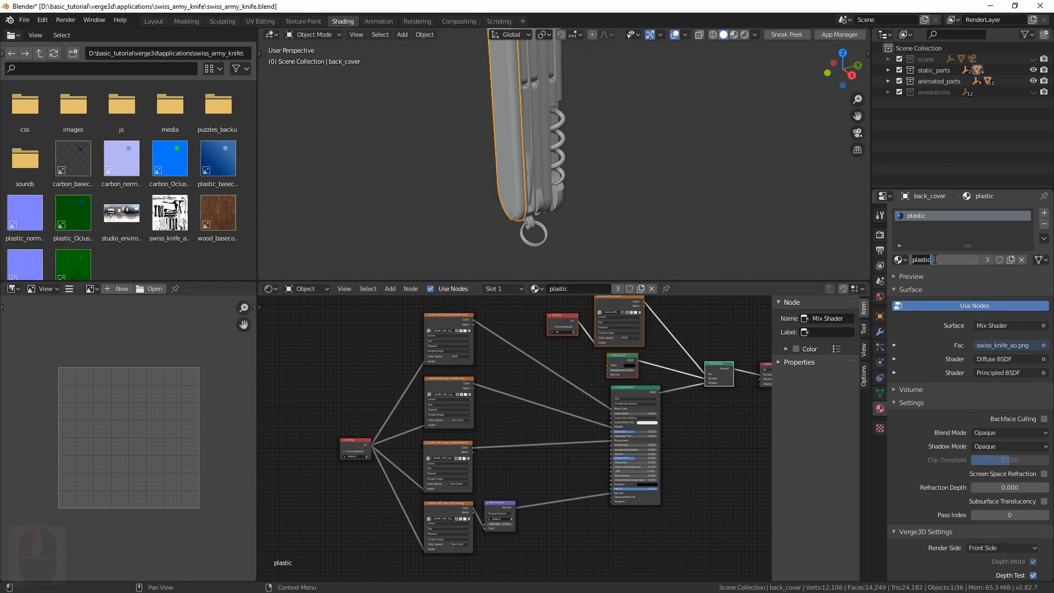
pyautogui.write('o')
pyautogui.press('BackSpace')
pyautogui.write('cove')
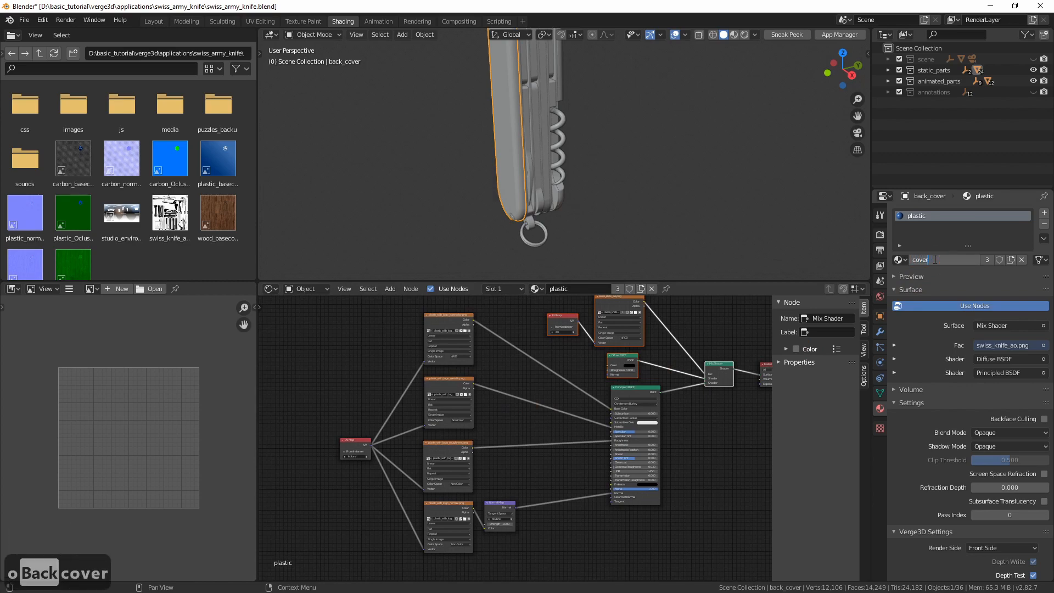
pyautogui.write('r')
pyautogui.press('Return')
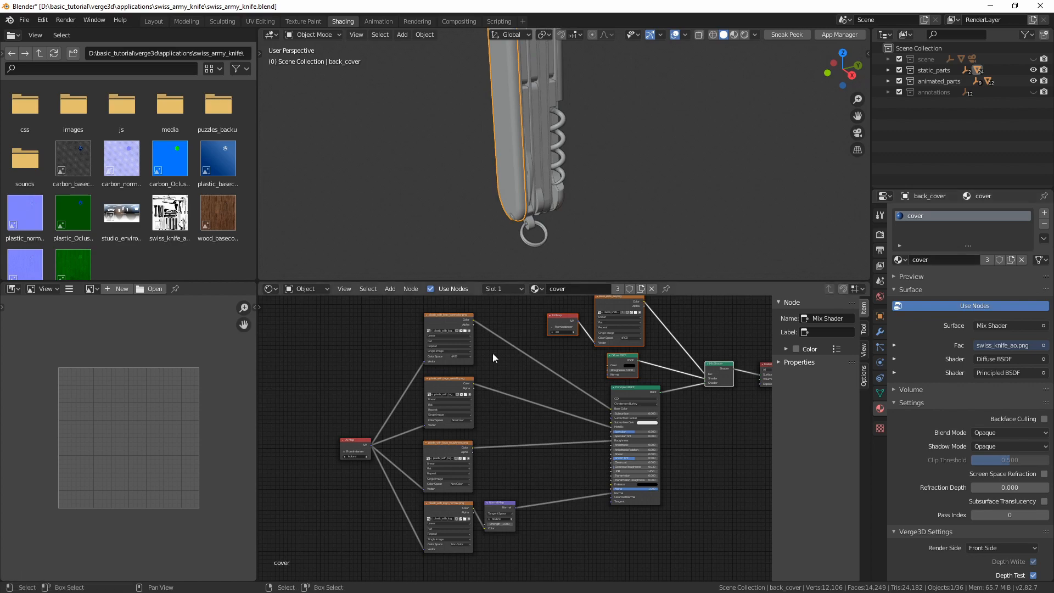
# Maximize the node editor and rename the plastic_with_logo_basecolor.png image in its texture node as basecolor
pyautogui.moveTo(512, 400); pyautogui.dragTo(555, 409, button='middle')
pyautogui.hotkey('ctrl', 'space')
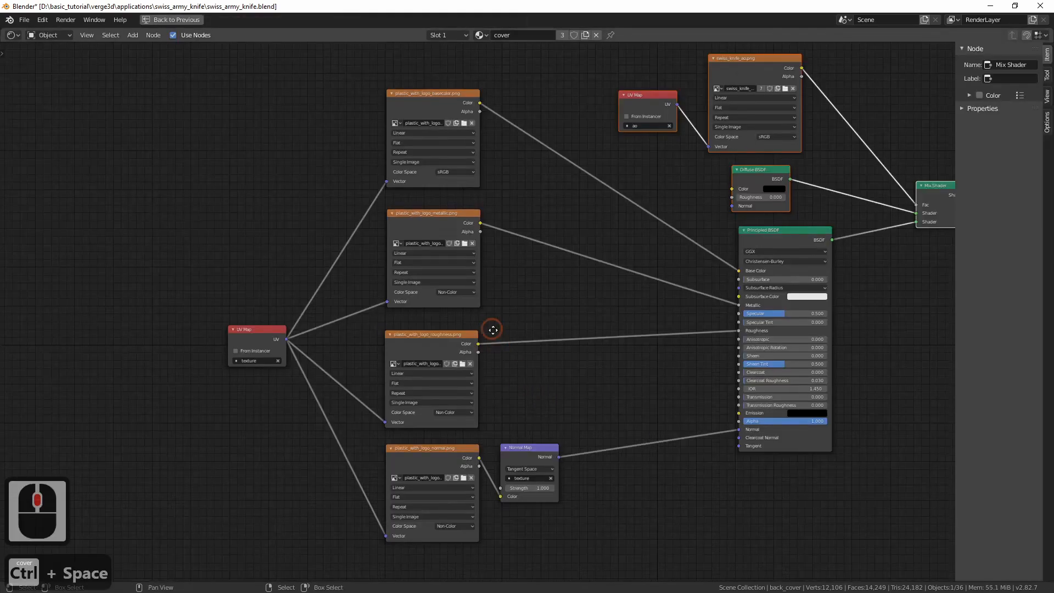
pyautogui.moveTo(492, 329); pyautogui.dragTo(553, 479, button='middle')
pyautogui.keyDown('ctrl'); pyautogui.moveTo(553, 479); pyautogui.dragTo(648, 300, button='middle'); pyautogui.keyUp('ctrl')
pyautogui.doubleClick(485, 252)
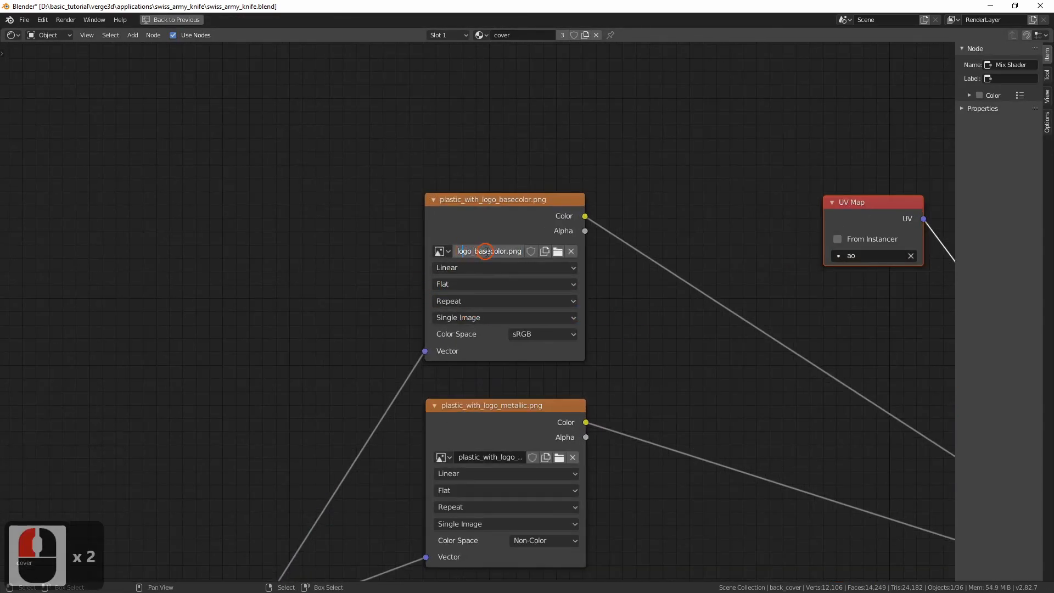
pyautogui.moveTo(472, 252); pyautogui.dragTo(409, 245)
pyautogui.press('Delete')
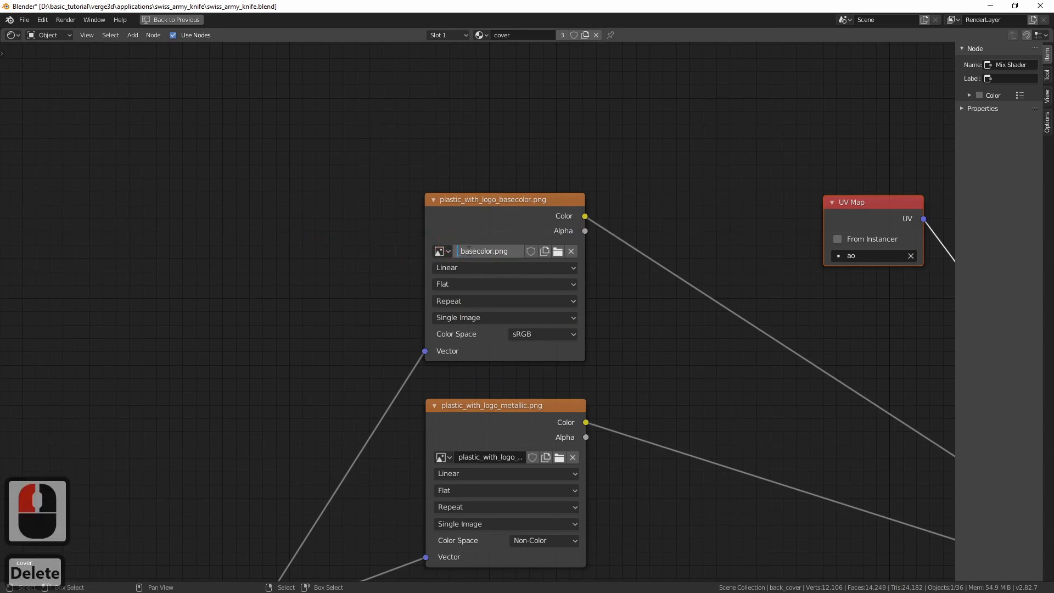
pyautogui.press('Delete')
pyautogui.click(515, 252)
pyautogui.press('BackSpace')
pyautogui.press('BackSpace')
pyautogui.press('BackSpace')
pyautogui.press('BackSpace')
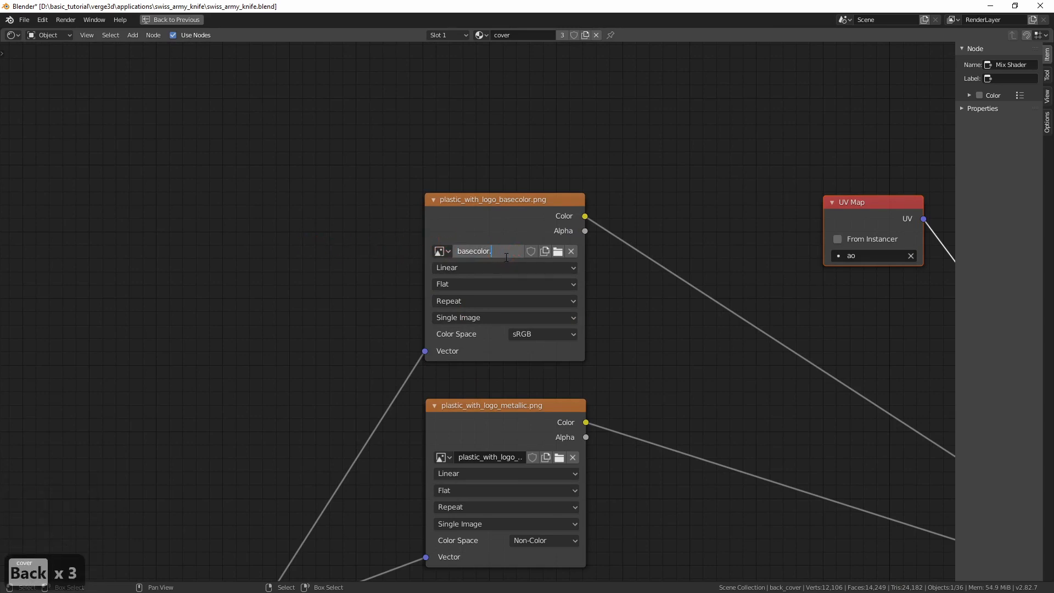
pyautogui.press('Return')
# Delete the metallic and roughness image texture nodes from the cover material
pyautogui.moveTo(659, 415); pyautogui.dragTo(662, 364, button='middle')
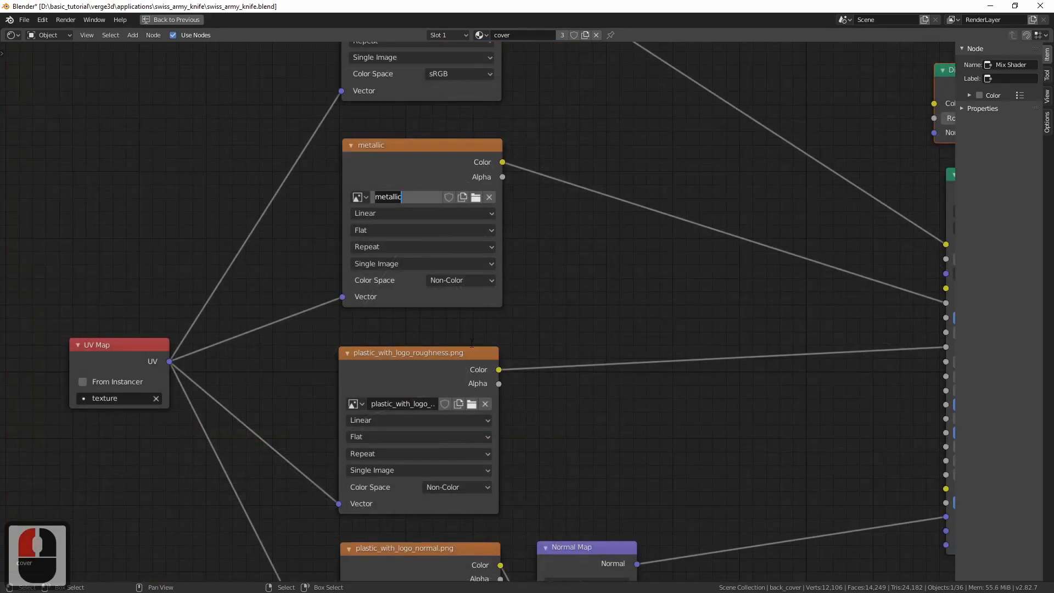
pyautogui.click(515, 357)
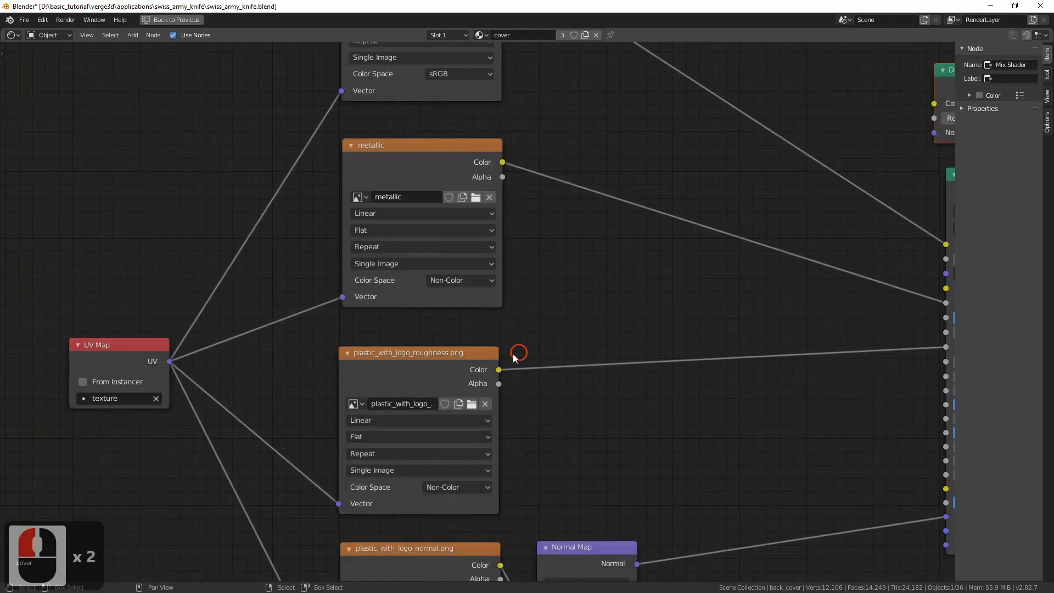
pyautogui.keyDown('ctrl'); pyautogui.moveTo(510, 335); pyautogui.dragTo(472, 372, button='middle'); pyautogui.keyUp('ctrl')
pyautogui.click(473, 375)
pyautogui.keyDown('shift'); pyautogui.click(477, 245); pyautogui.keyUp('shift')
pyautogui.press('x')
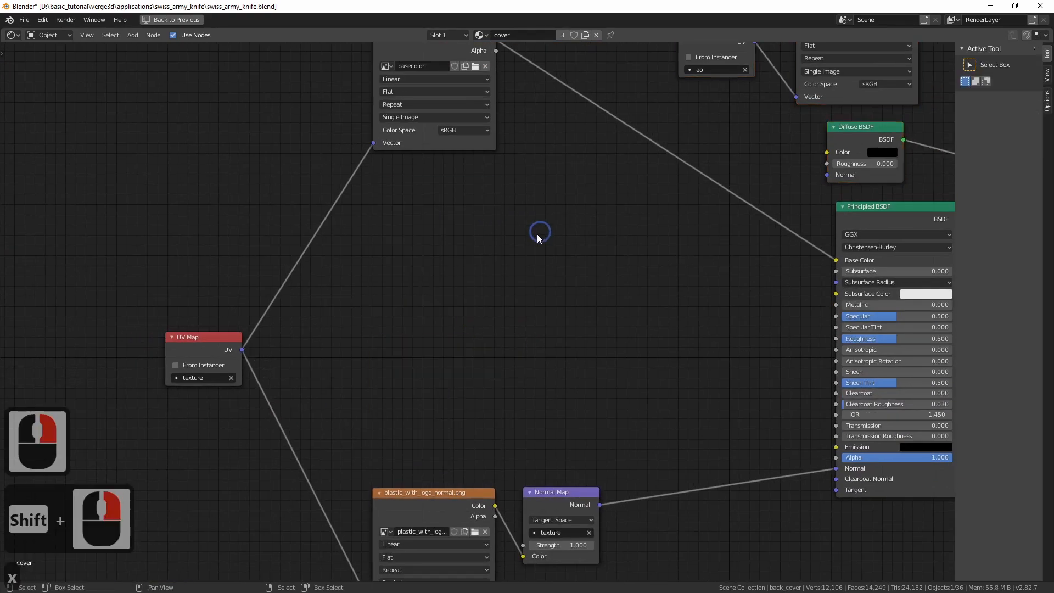
# Add an Image Texture node between the basecolor and normal textures and link the texture UV Map to its Vector input
pyautogui.hotkey('shift', 'a')
pyautogui.moveTo(457, 333)
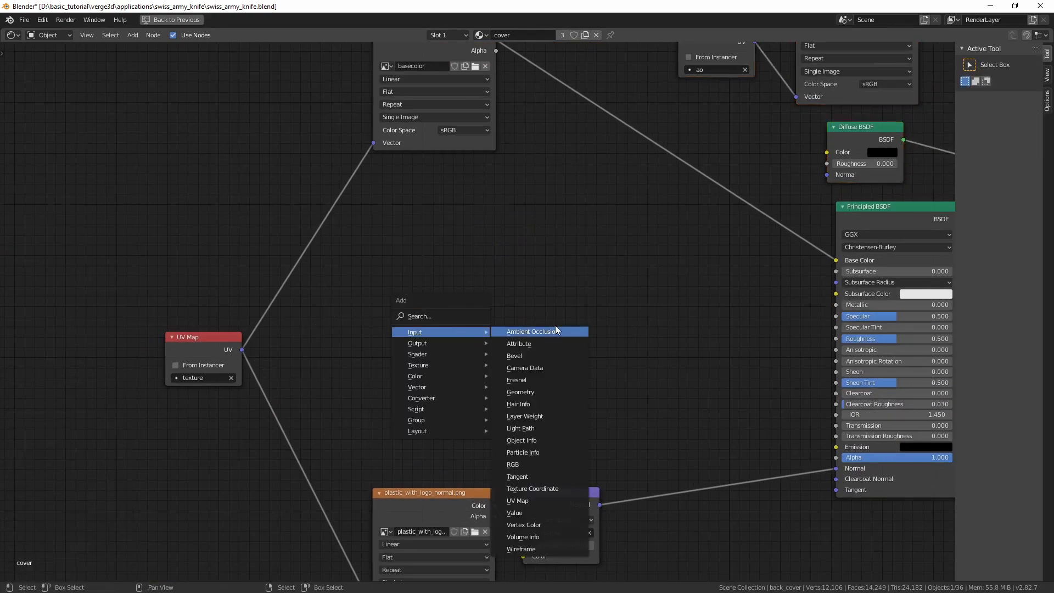
pyautogui.moveTo(447, 365)
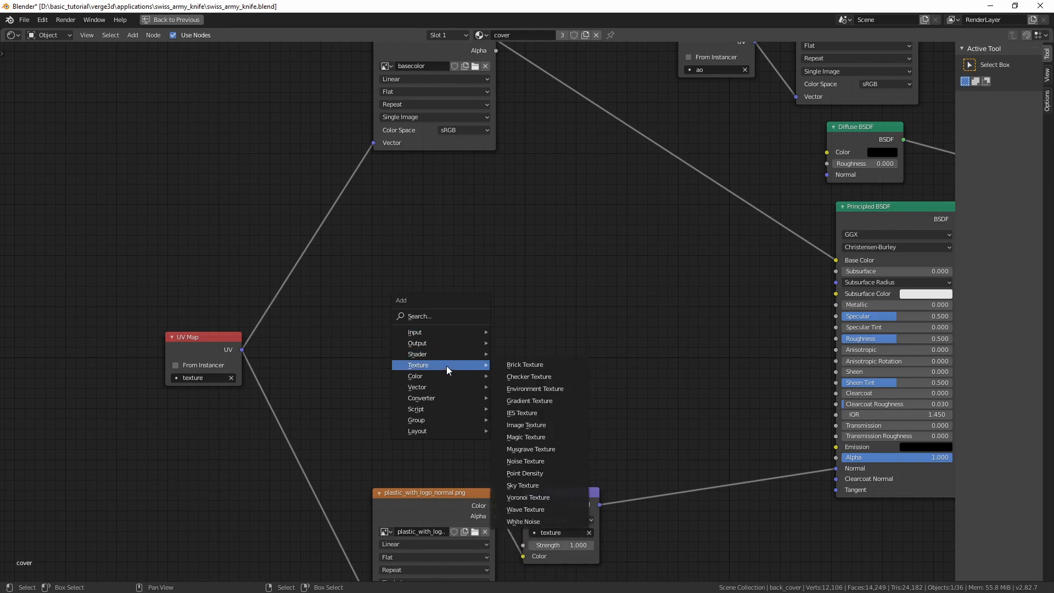
pyautogui.click(526, 425)
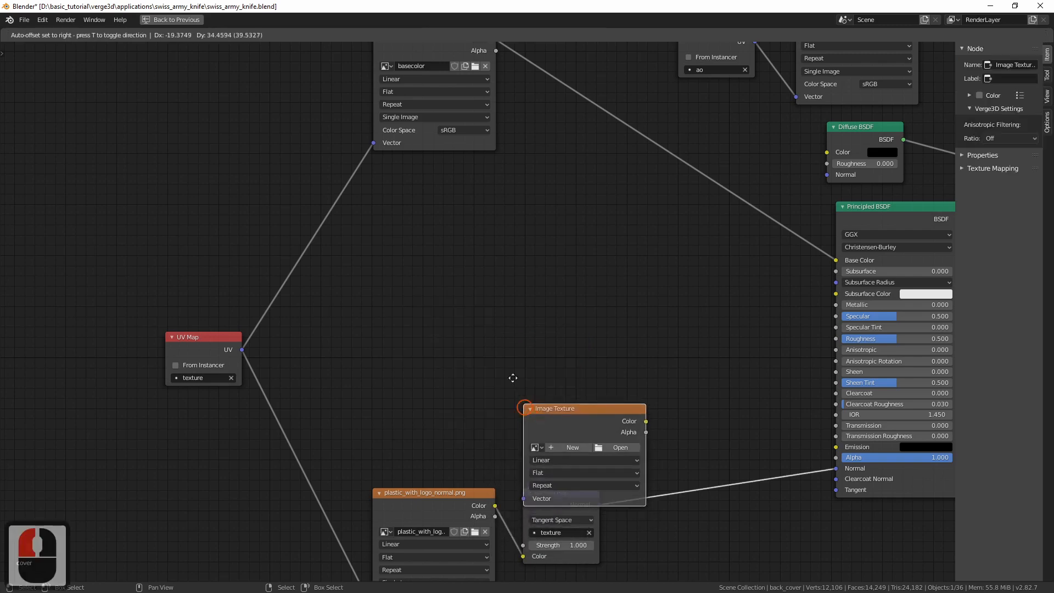
pyautogui.click(387, 263)
pyautogui.moveTo(241, 354); pyautogui.dragTo(403, 351)
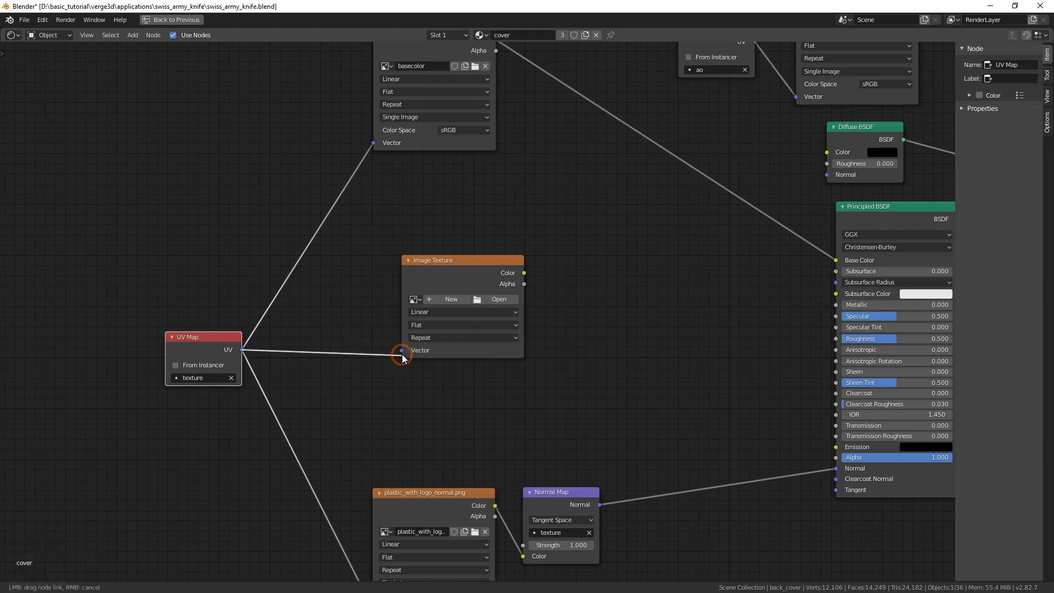
# Load plastic_OclussionRoughnesMetallic.jpg into the new Image Texture node
pyautogui.click(486, 301)
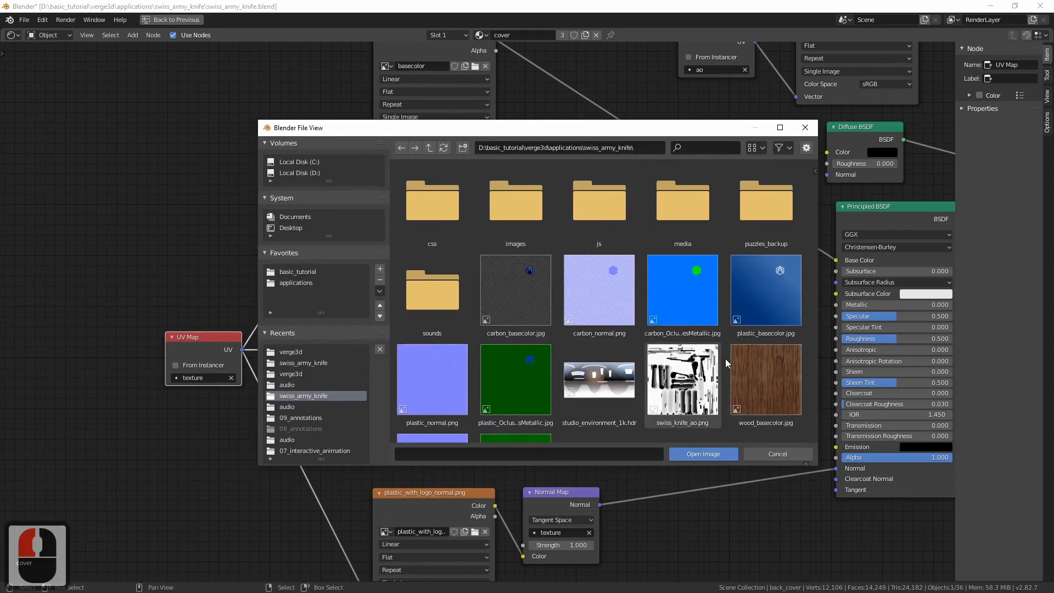
pyautogui.click(698, 297)
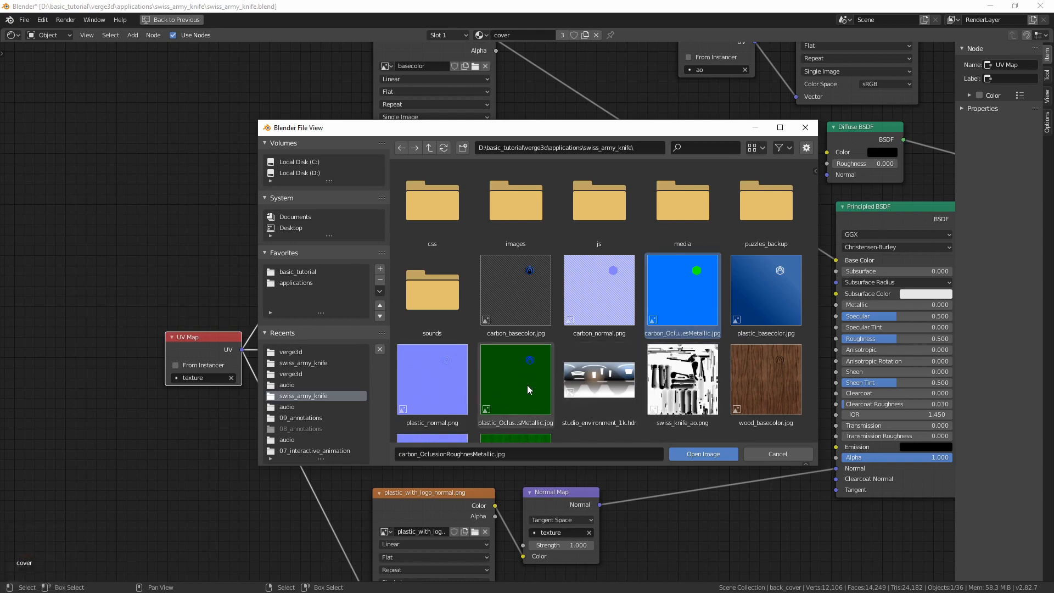
pyautogui.click(498, 387)
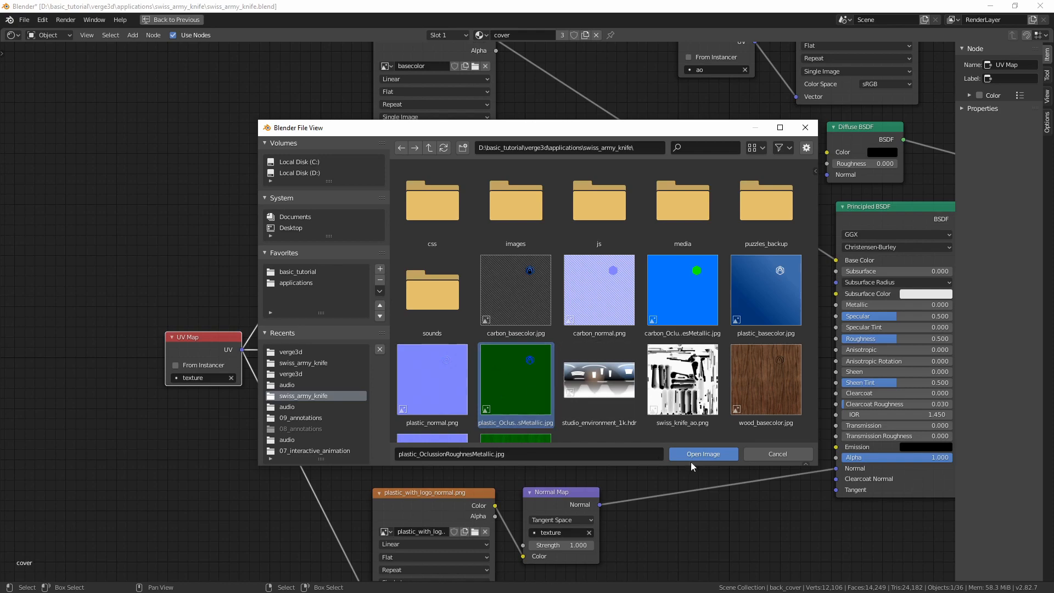
pyautogui.click(707, 455)
pyautogui.click(405, 289)
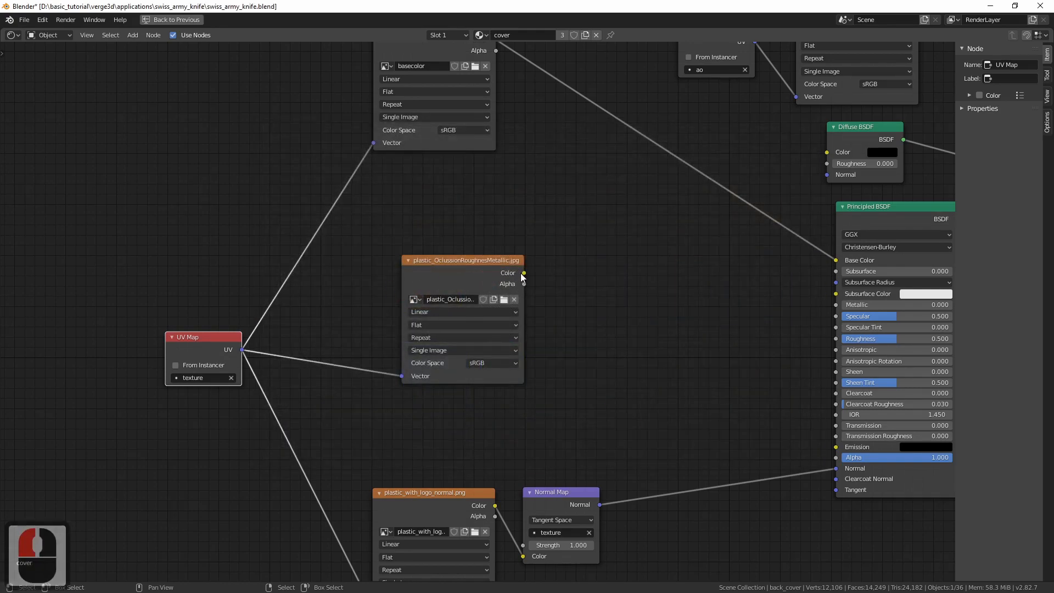
# Add a Separate RGB node and feed it the Color output of the plastic_OclussionRoughnesMetallic.jpg texture
pyautogui.moveTo(619, 325); pyautogui.dragTo(595, 320, button='middle')
pyautogui.hotkey('shift', 'a')
pyautogui.moveTo(598, 313)
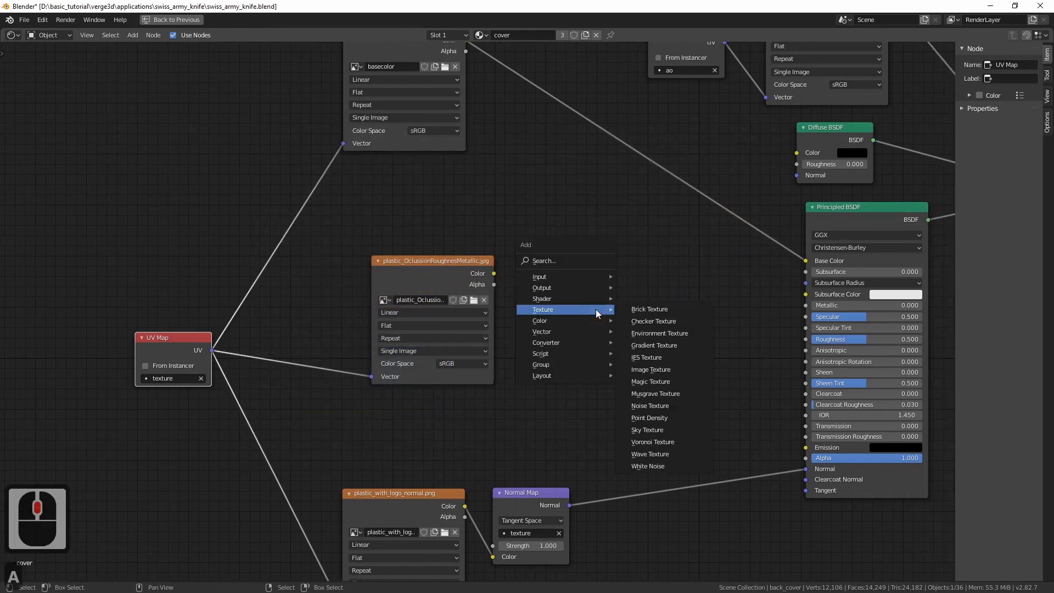
pyautogui.click(572, 344)
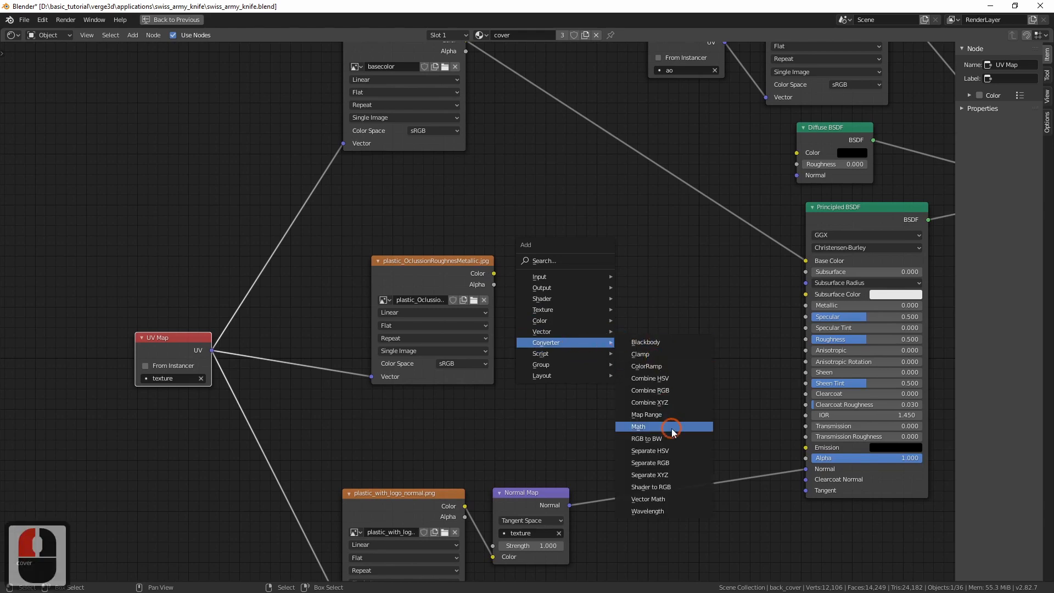
pyautogui.click(650, 463)
pyautogui.click(542, 252)
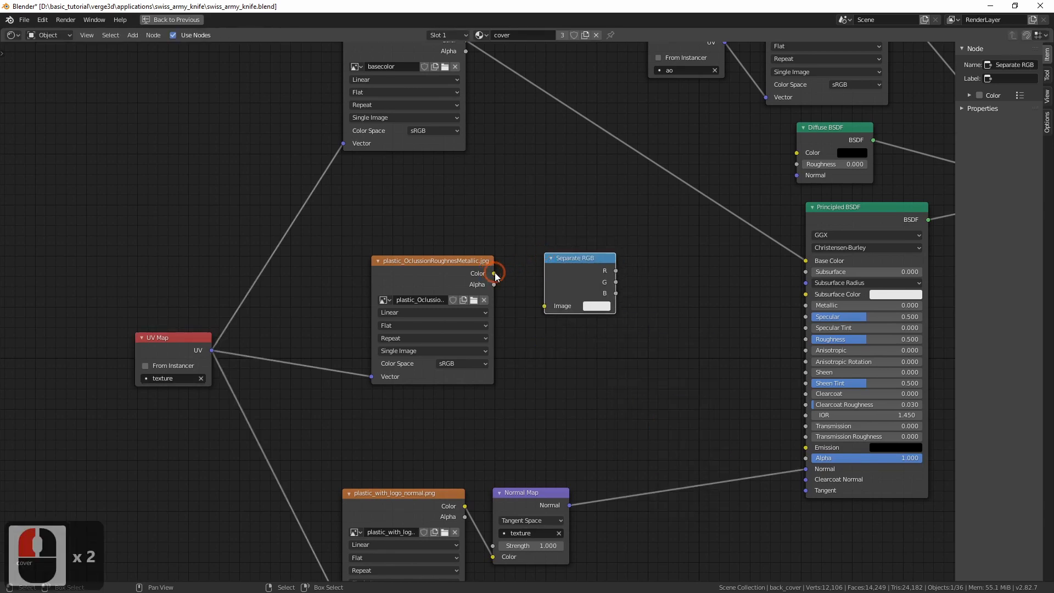
pyautogui.moveTo(494, 274); pyautogui.dragTo(545, 306)
# Connect the G output of the Separate RGB node to the Principled BSDF's Roughness input
pyautogui.moveTo(661, 292); pyautogui.dragTo(511, 323, button='middle')
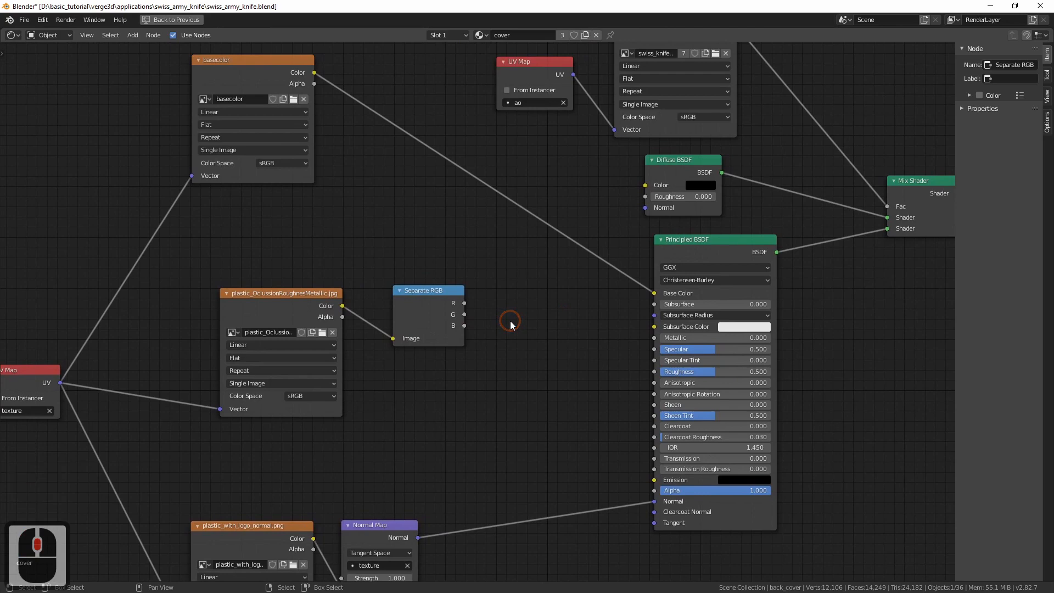
pyautogui.moveTo(464, 304); pyautogui.dragTo(534, 289)
pyautogui.moveTo(548, 196); pyautogui.dragTo(431, 245, button='middle')
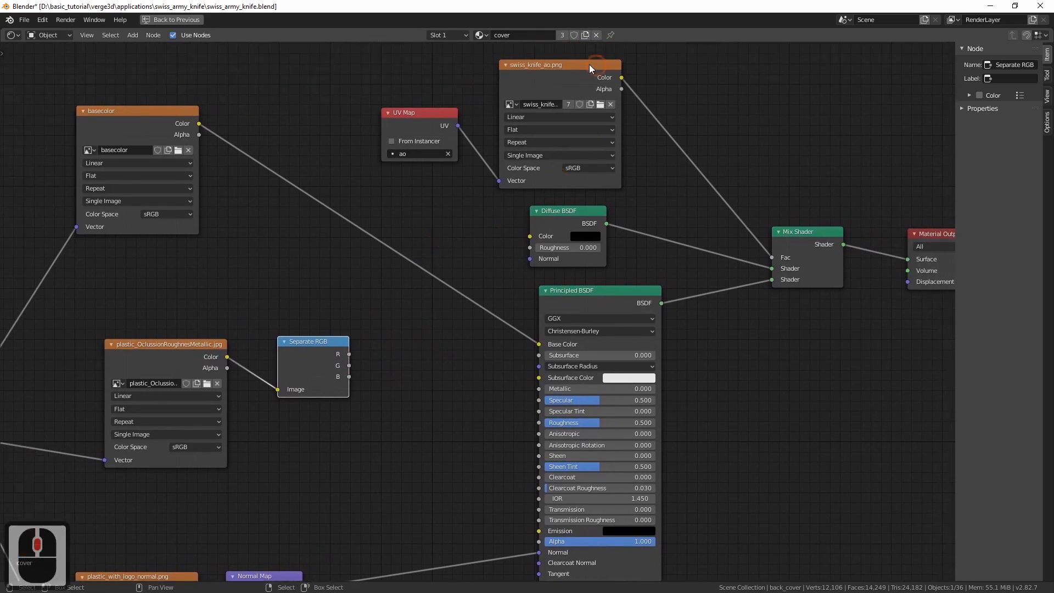
pyautogui.moveTo(589, 65); pyautogui.dragTo(594, 65)
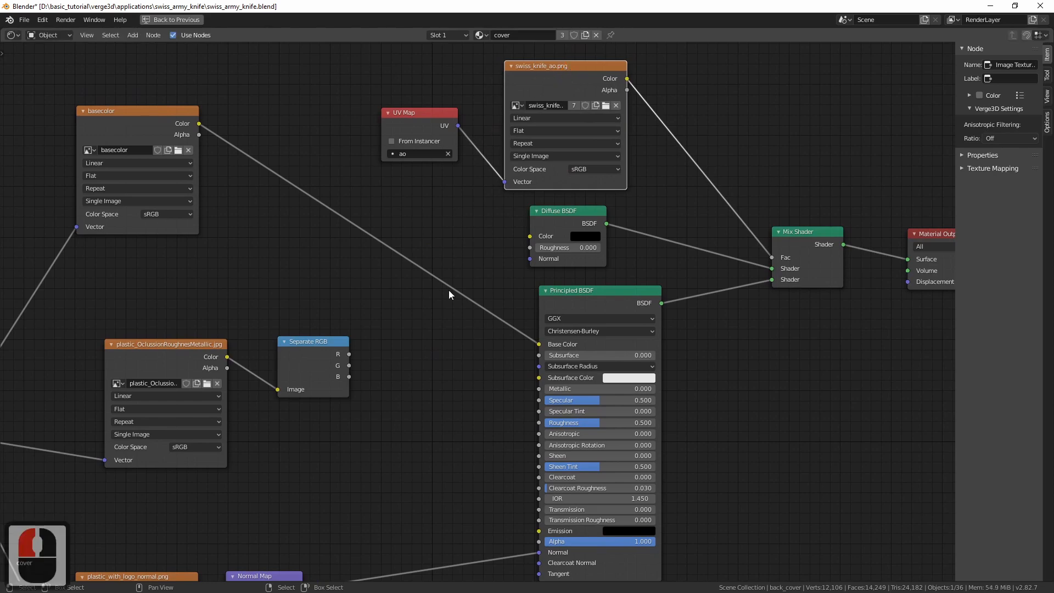
pyautogui.moveTo(362, 342); pyautogui.dragTo(373, 332, button='middle')
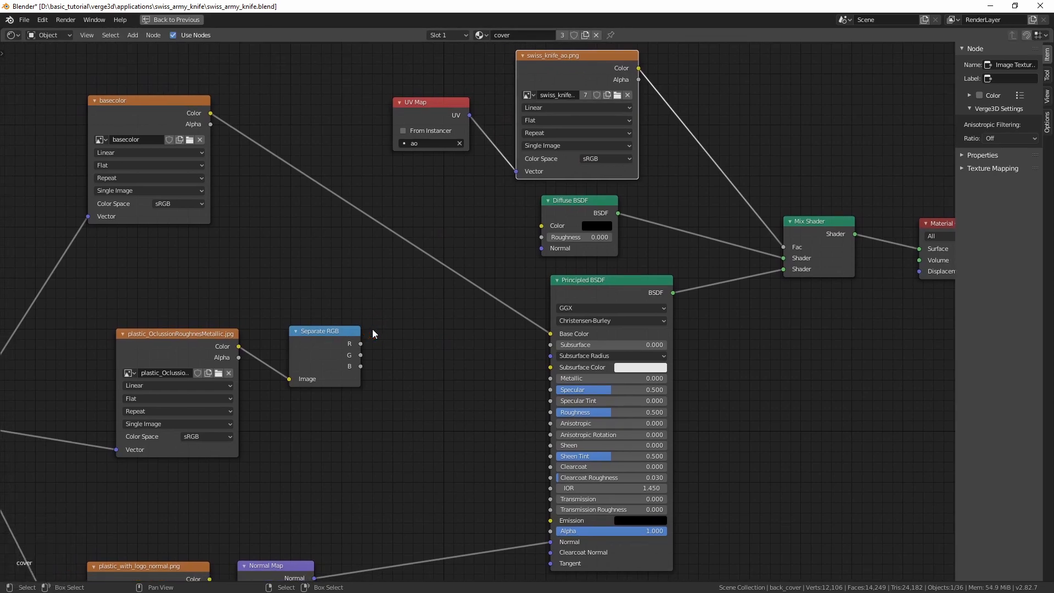
pyautogui.moveTo(361, 356); pyautogui.dragTo(405, 365)
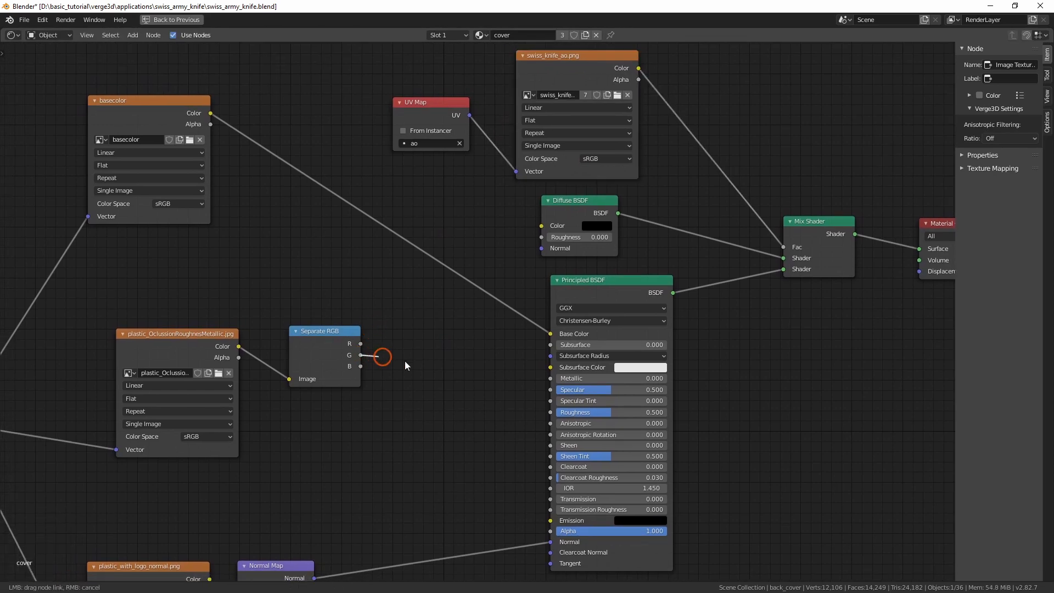
pyautogui.moveTo(520, 417); pyautogui.dragTo(550, 412)
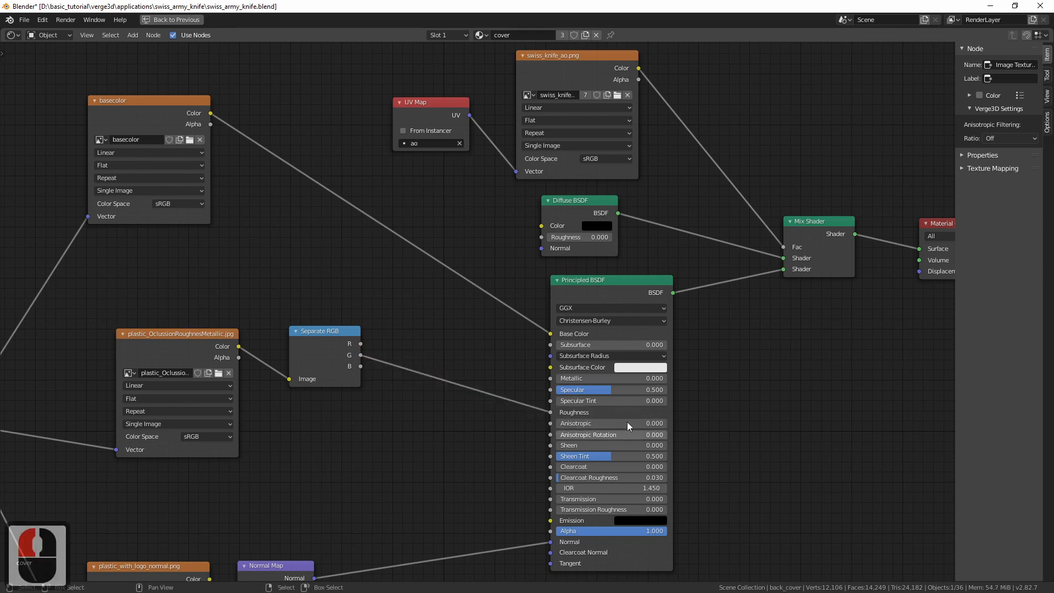
pyautogui.click(582, 288)
# Connect the B output of the Separate RGB node to the Principled BSDF's Metallic input
pyautogui.moveTo(437, 445); pyautogui.dragTo(443, 420, button='middle')
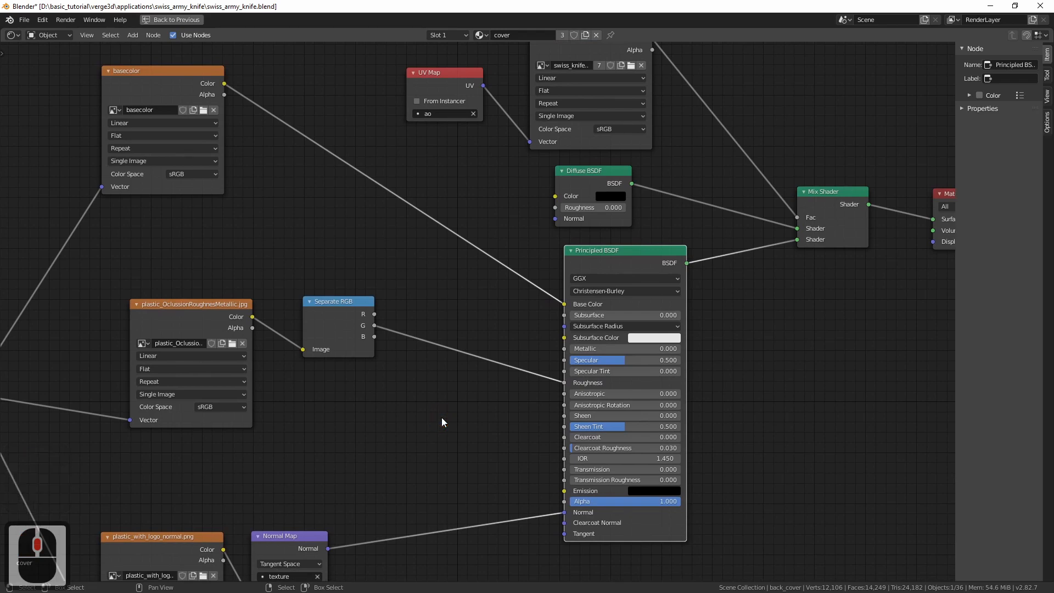
pyautogui.moveTo(374, 336); pyautogui.dragTo(432, 376)
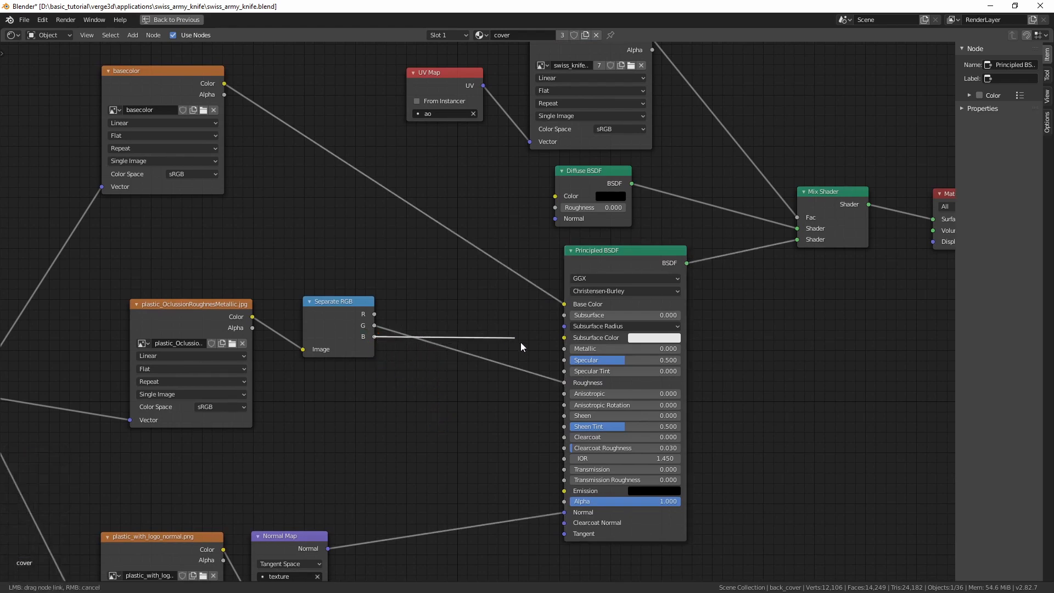
pyautogui.moveTo(564, 350); pyautogui.dragTo(565, 350)
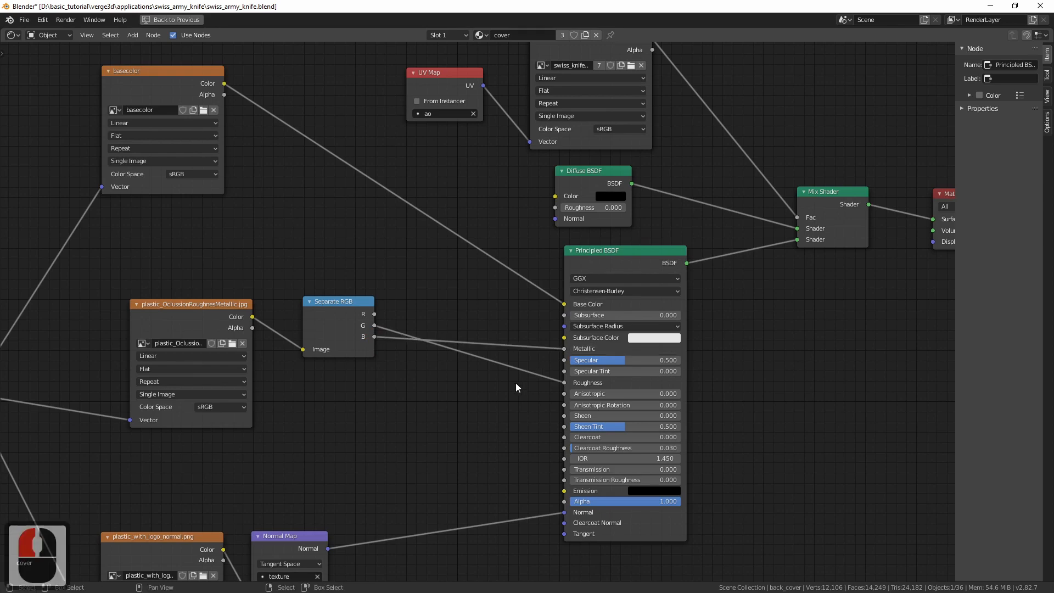
pyautogui.click(613, 269)
pyautogui.click(435, 366)
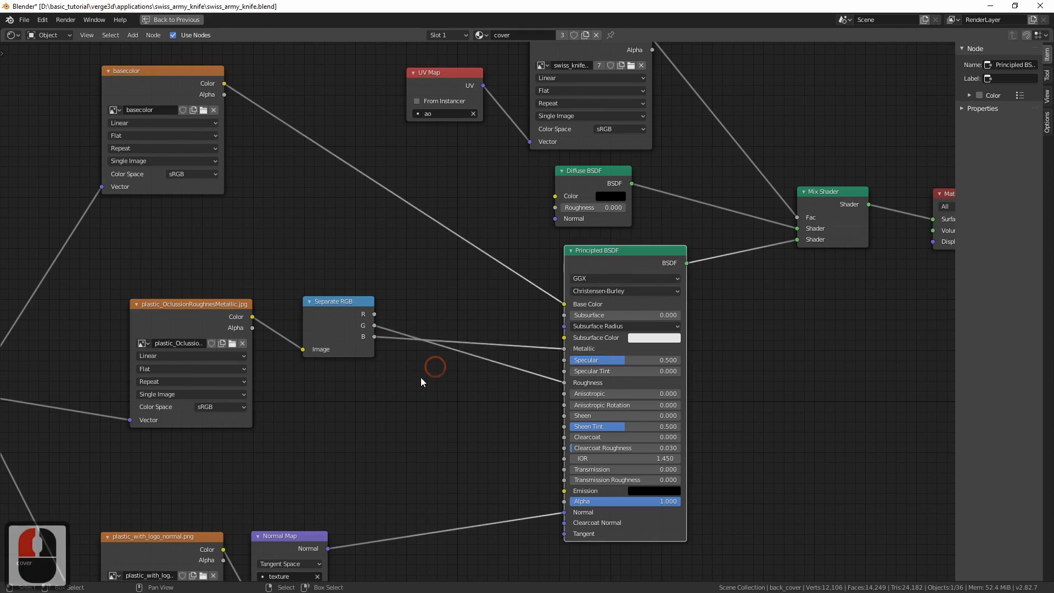
# Set the color space of the plastic_OclussionRoughnesMetallic.jpg texture to Non-Color
pyautogui.moveTo(420, 378); pyautogui.dragTo(549, 336, button='middle')
pyautogui.click(354, 365)
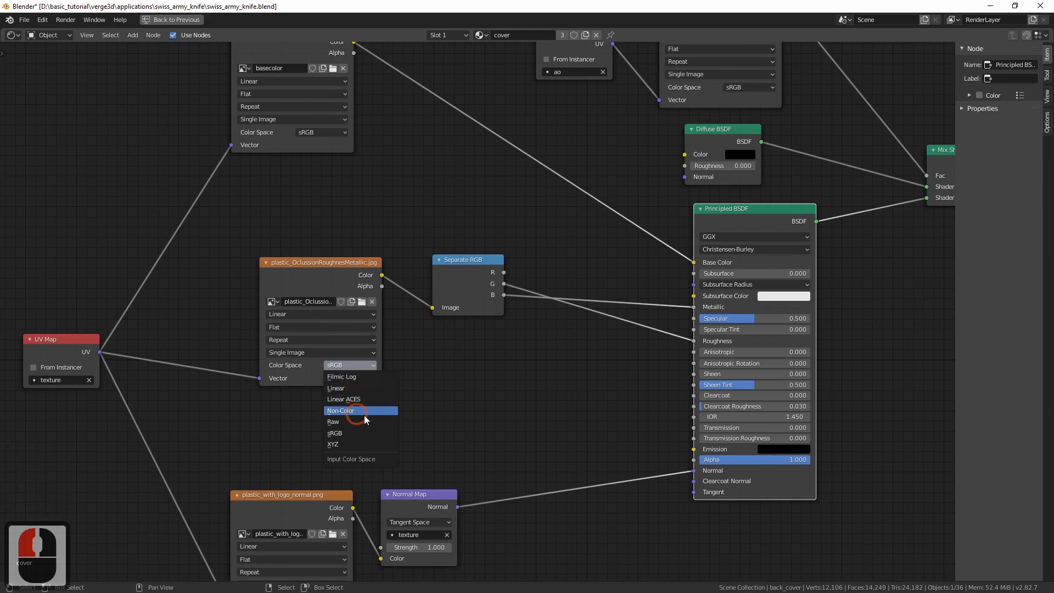
pyautogui.click(358, 411)
# Rename the packed texture image as OclussionRoughnesMetallic and widen its node so the full name fits
pyautogui.click(297, 302)
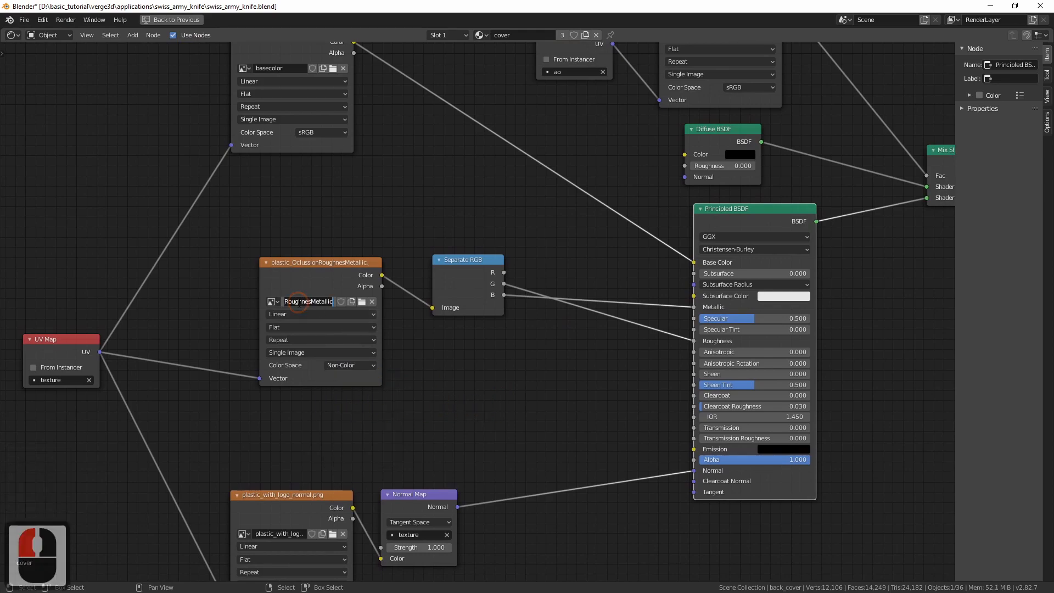
pyautogui.press('Left')
pyautogui.press('Delete')
pyautogui.press('Delete')
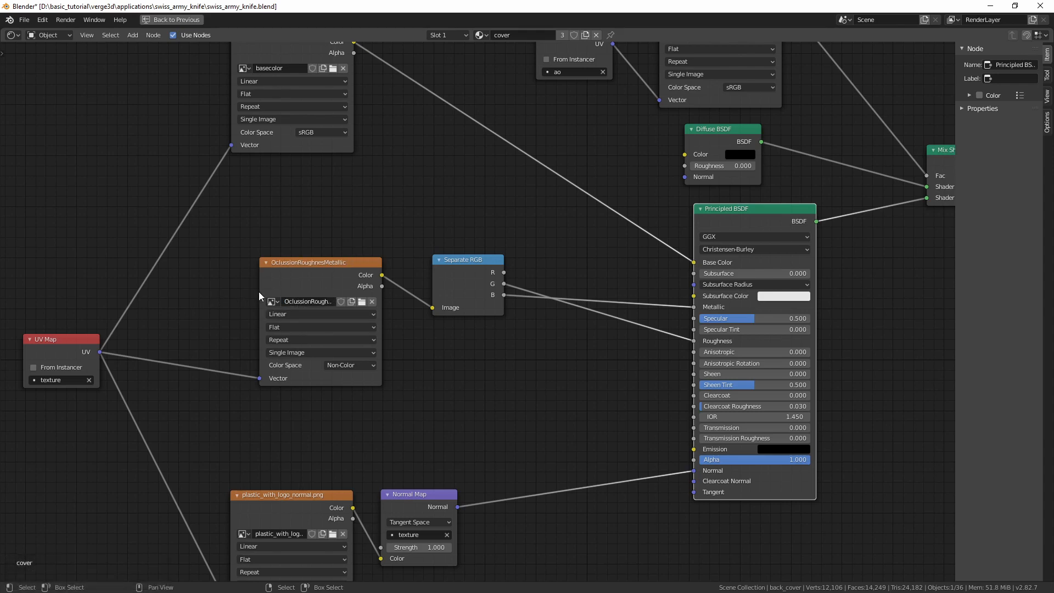
pyautogui.moveTo(260, 296); pyautogui.dragTo(217, 291)
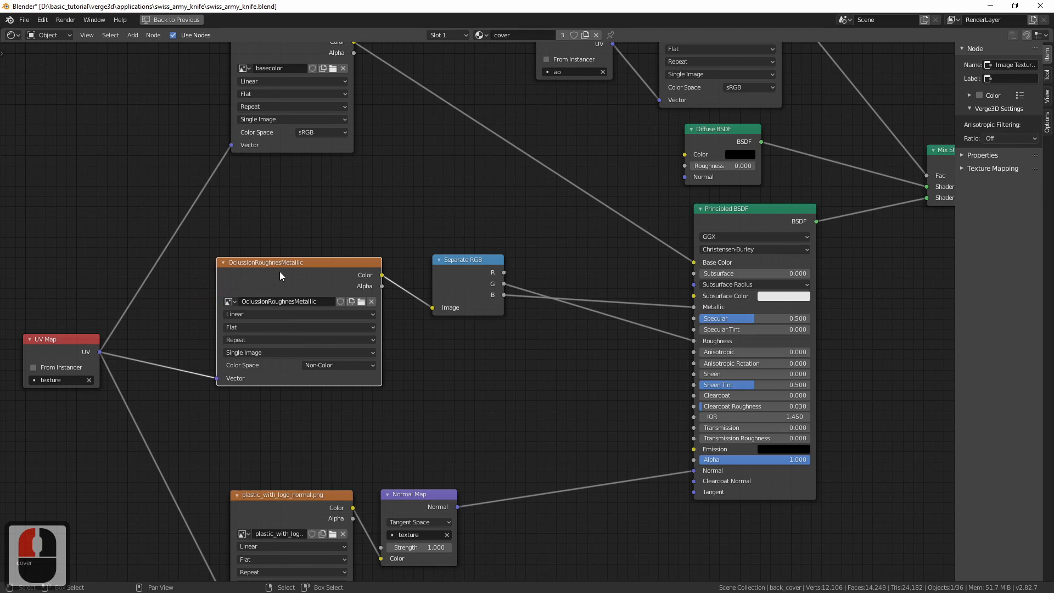
pyautogui.moveTo(280, 271); pyautogui.dragTo(289, 273)
# Rename the plastic_with_logo_normal.png image in the normal texture node as normal
pyautogui.moveTo(409, 459); pyautogui.dragTo(476, 348, button='middle')
pyautogui.scroll(1, 445, 406)
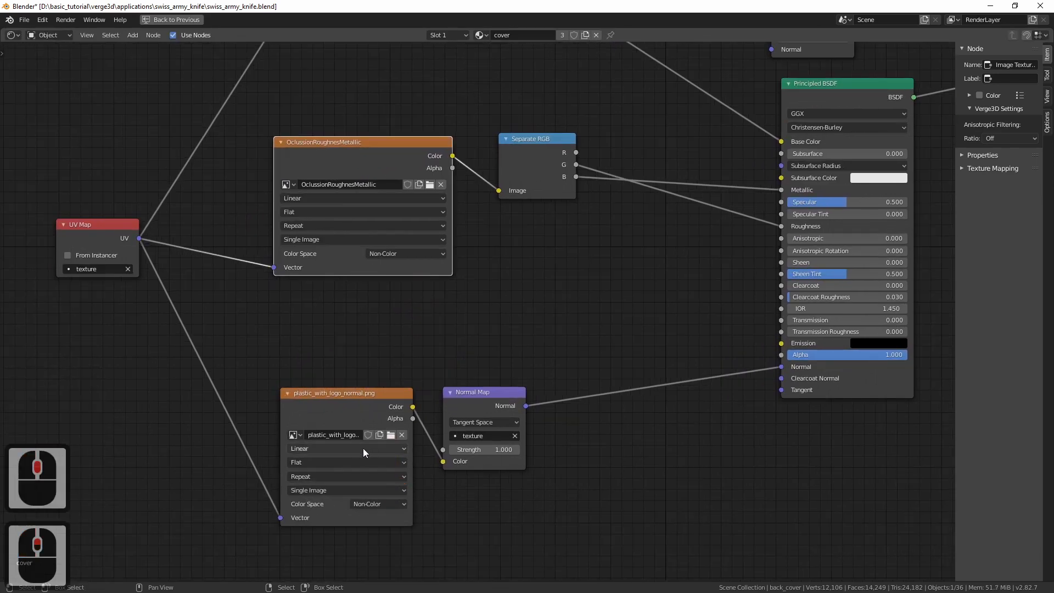
pyautogui.doubleClick(322, 436)
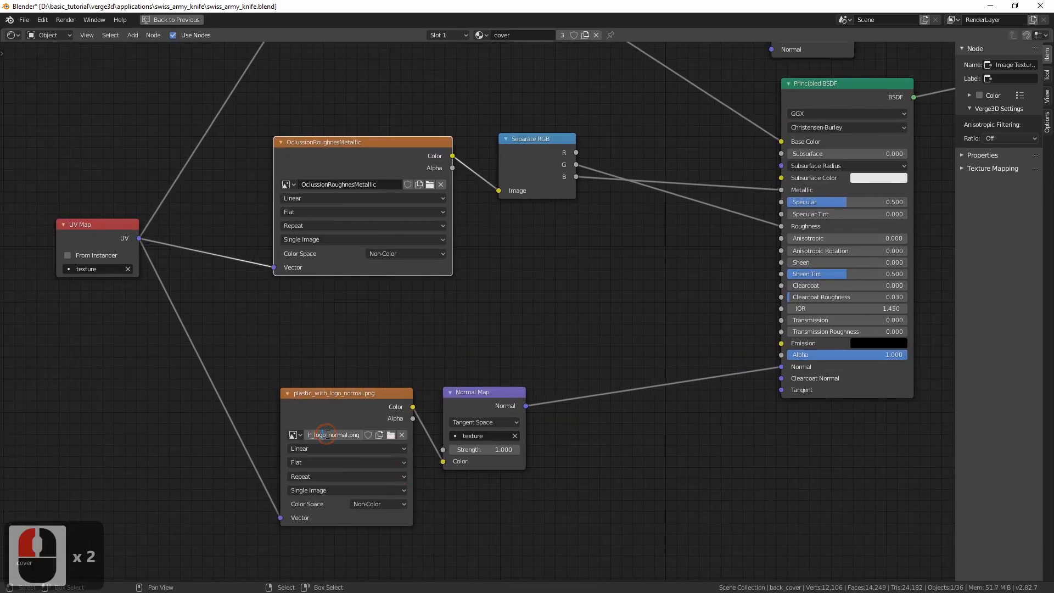
pyautogui.moveTo(327, 435); pyautogui.dragTo(235, 426)
pyautogui.press('Delete')
pyautogui.press('Delete')
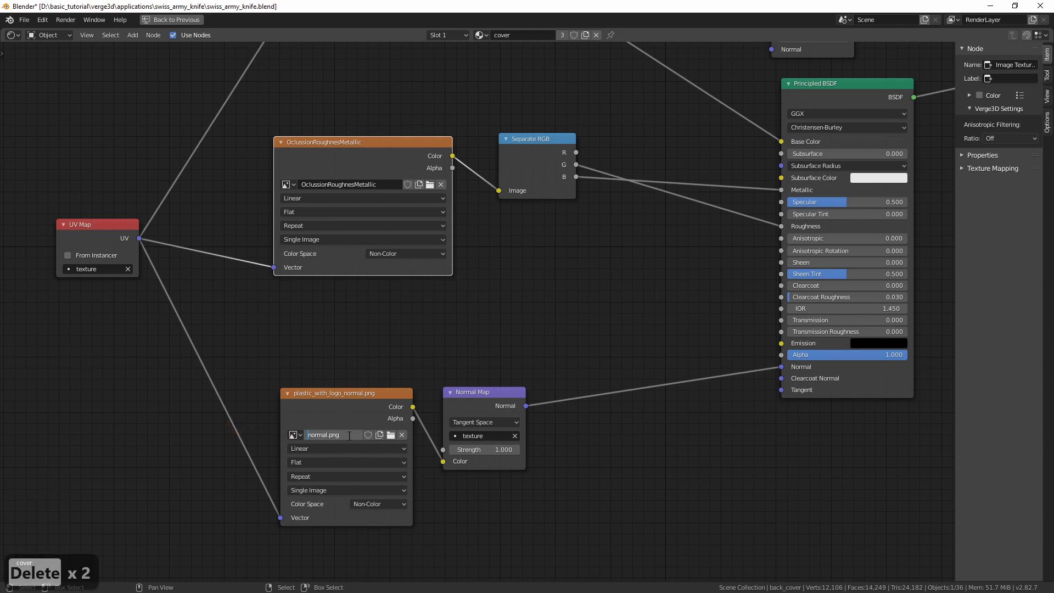
pyautogui.click(351, 436)
pyautogui.press('BackSpace')
pyautogui.press('BackSpace')
pyautogui.press('BackSpace')
pyautogui.press('BackSpace')
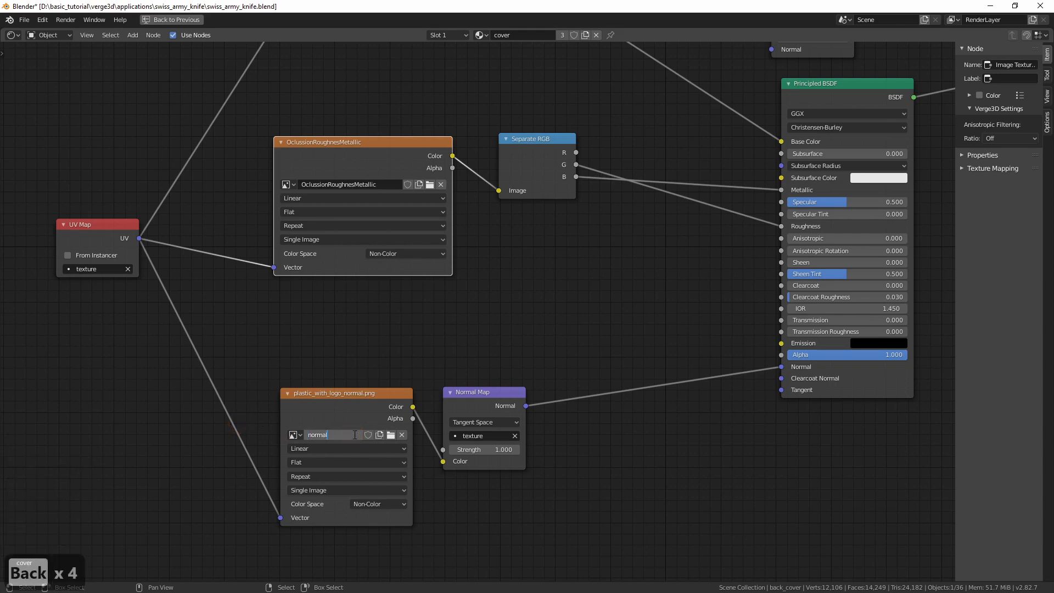
# Restore the full Shading workspace, then save and reopen swiss_army_knife.blend to purge unused data
pyautogui.hotkey('ctrl', 'space')
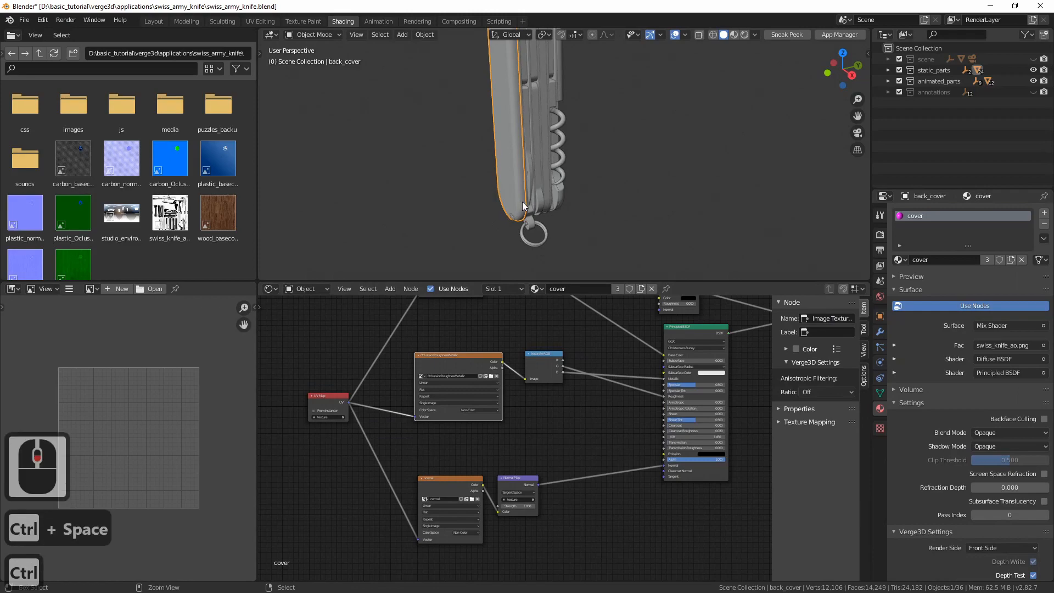
pyautogui.hotkey('ctrl', 's')
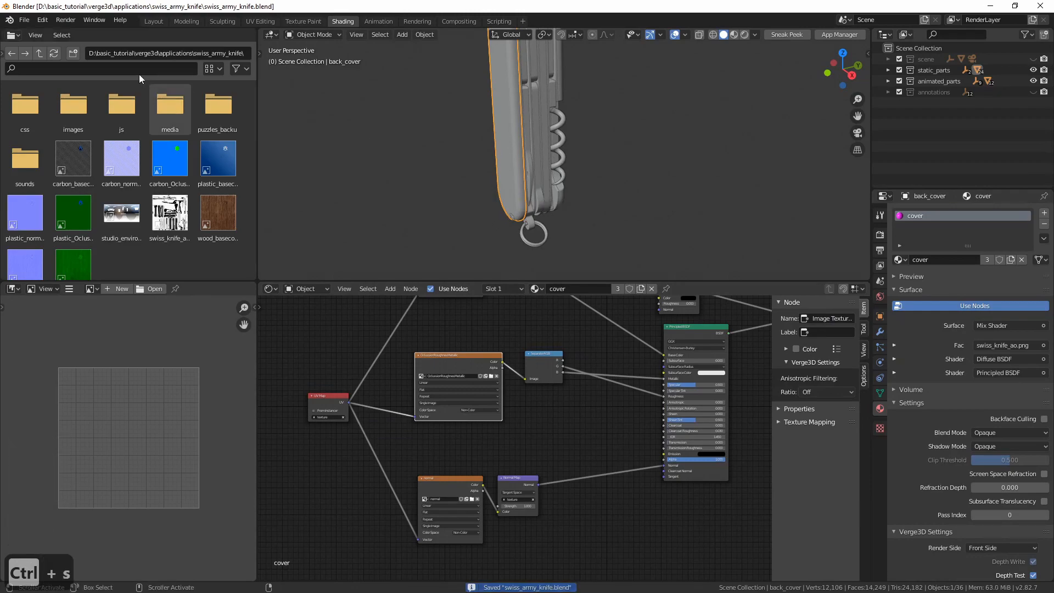
pyautogui.click(24, 19)
pyautogui.click(42, 55)
pyautogui.click(134, 58)
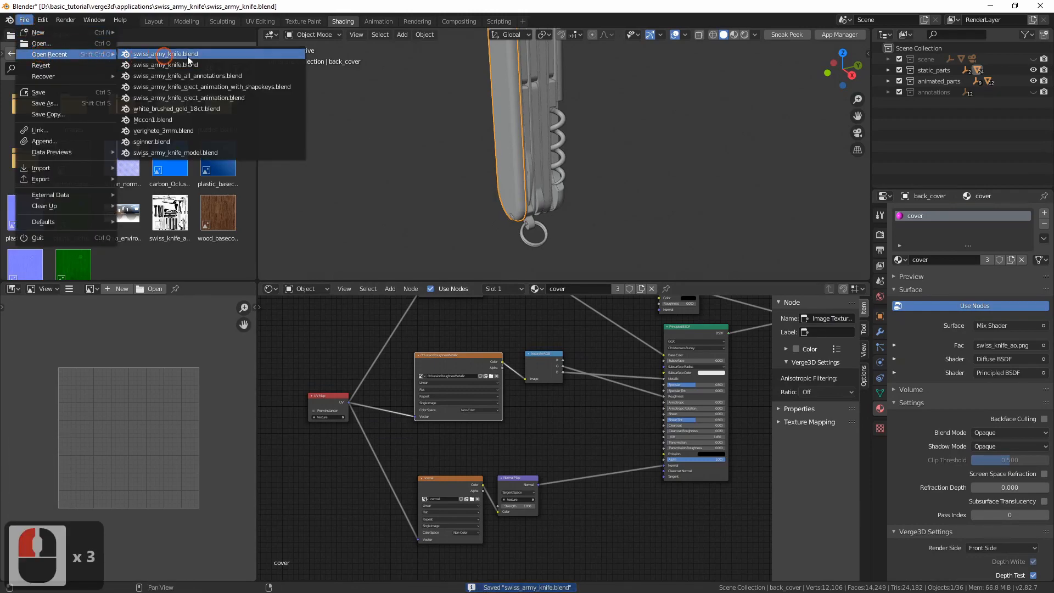
# Save and reopen swiss_army_knife.blend once more, save it again, and check the list of images left in the file
pyautogui.hotkey('ctrl', 's')
pyautogui.click(24, 19)
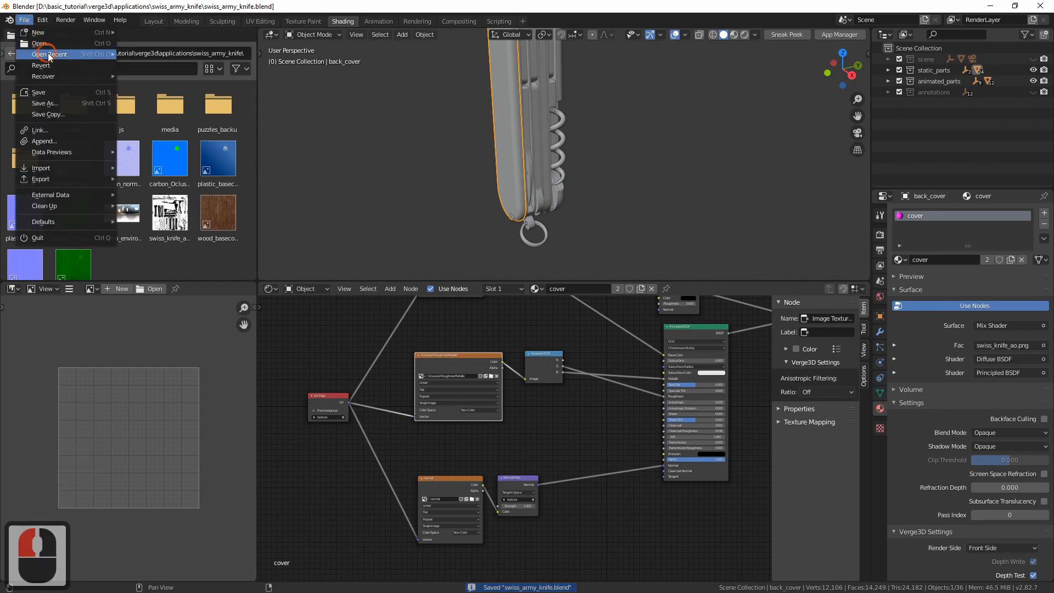
pyautogui.click(52, 54)
pyautogui.hotkey('ctrl', 's')
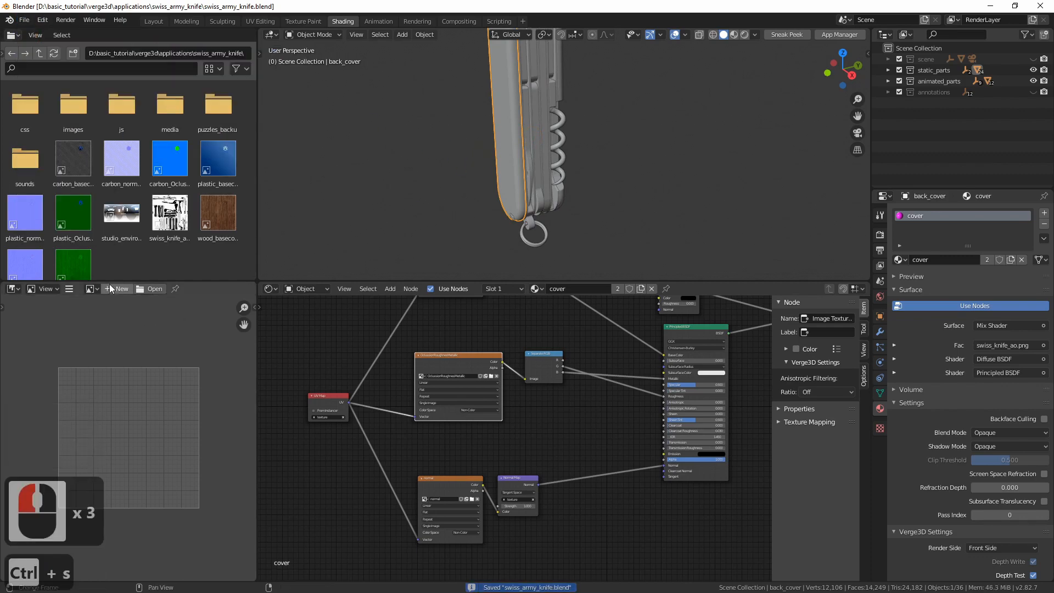
pyautogui.click(91, 288)
pyautogui.press('Escape')
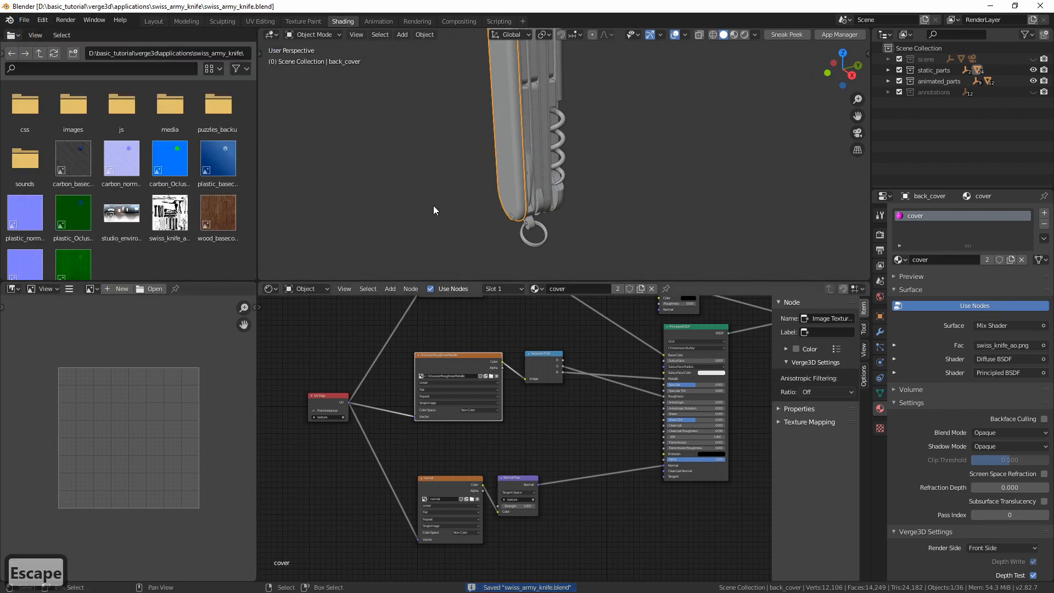
# Save swiss_army_knife.blend, reopen it from the recent files and resave it to purge leftover data, then review the remaining images
pyautogui.hotkey('ctrl', 's')
pyautogui.click(24, 20)
pyautogui.click(52, 55)
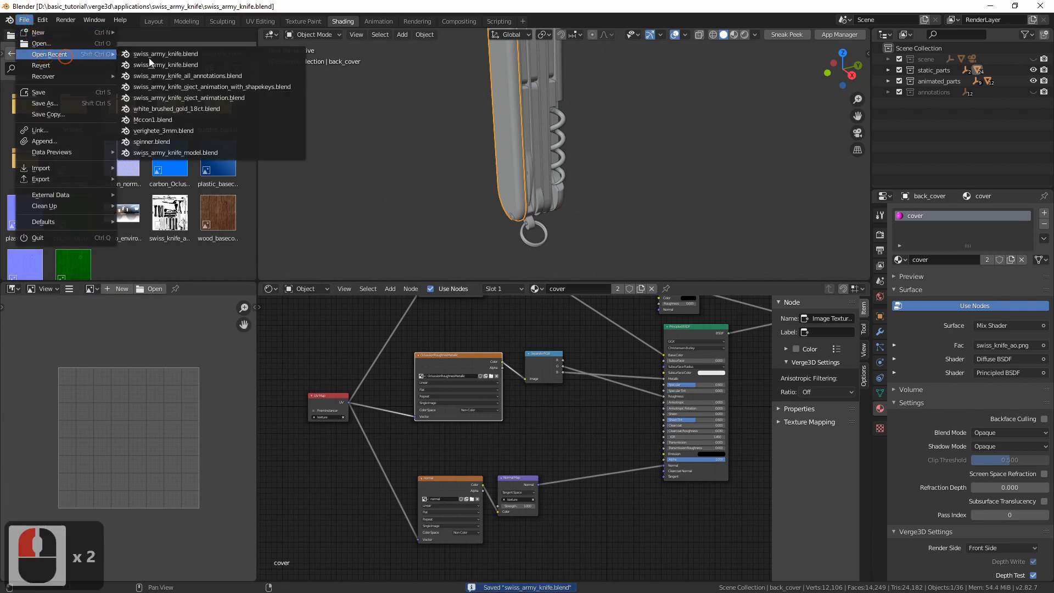
pyautogui.click(176, 56)
pyautogui.hotkey('ctrl', 's')
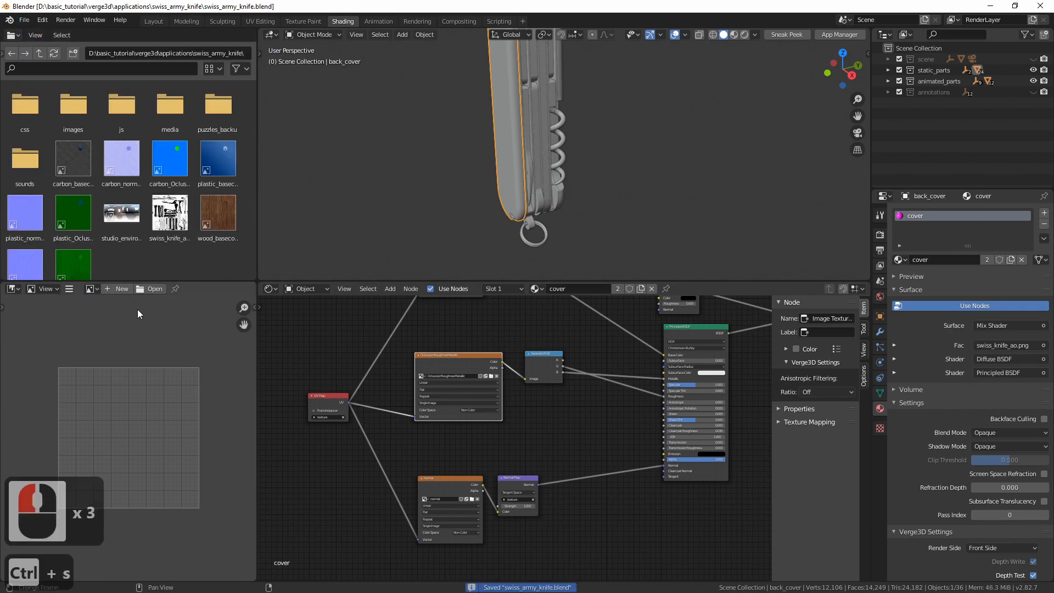
pyautogui.click(97, 291)
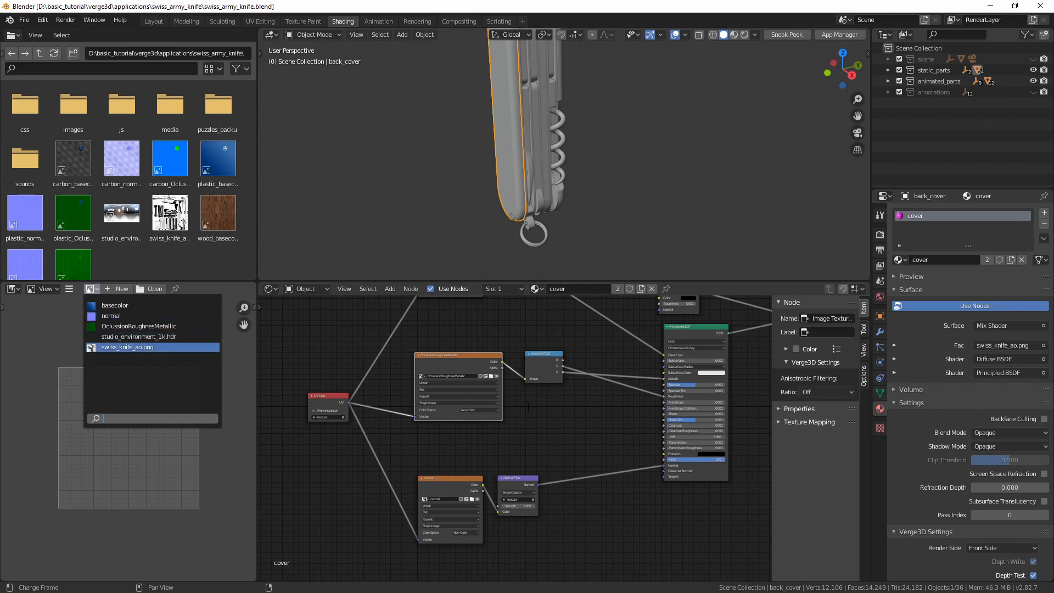
pyautogui.click(598, 420)
# Show the basecolor image in the image editor and relink its source file to plastic_basecolor.jpg
pyautogui.moveTo(602, 423); pyautogui.dragTo(571, 535, button='middle')
pyautogui.moveTo(421, 434); pyautogui.dragTo(451, 393, button='middle')
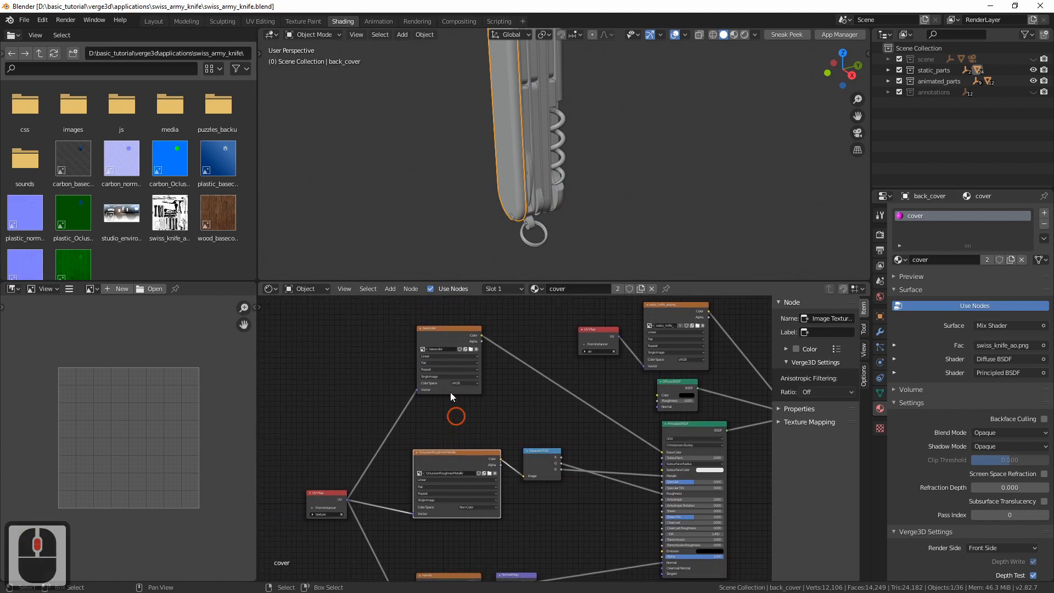
pyautogui.click(447, 346)
pyautogui.moveTo(90, 289); pyautogui.dragTo(98, 304)
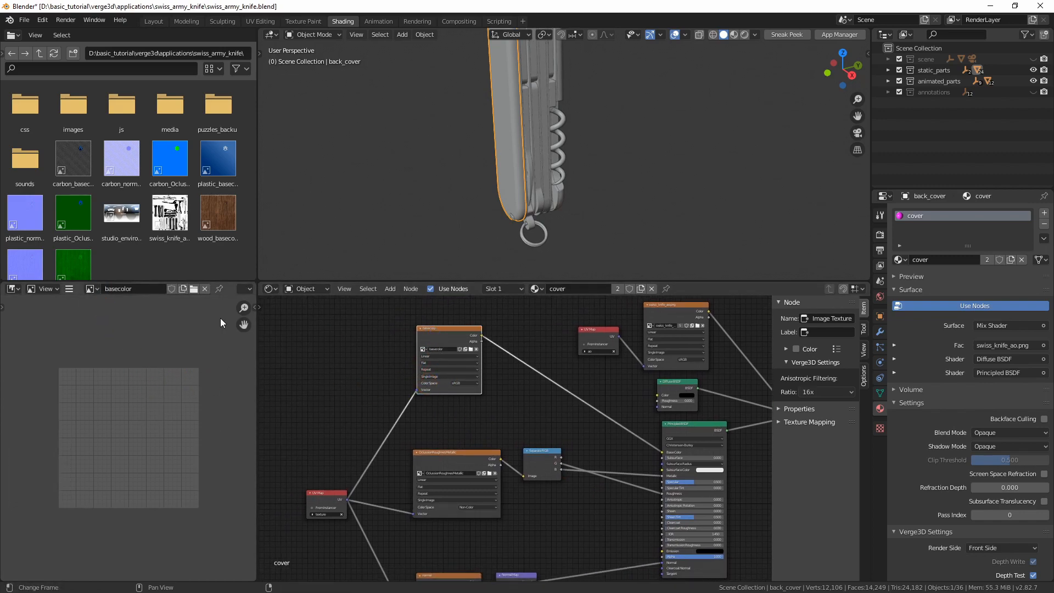
pyautogui.press('n')
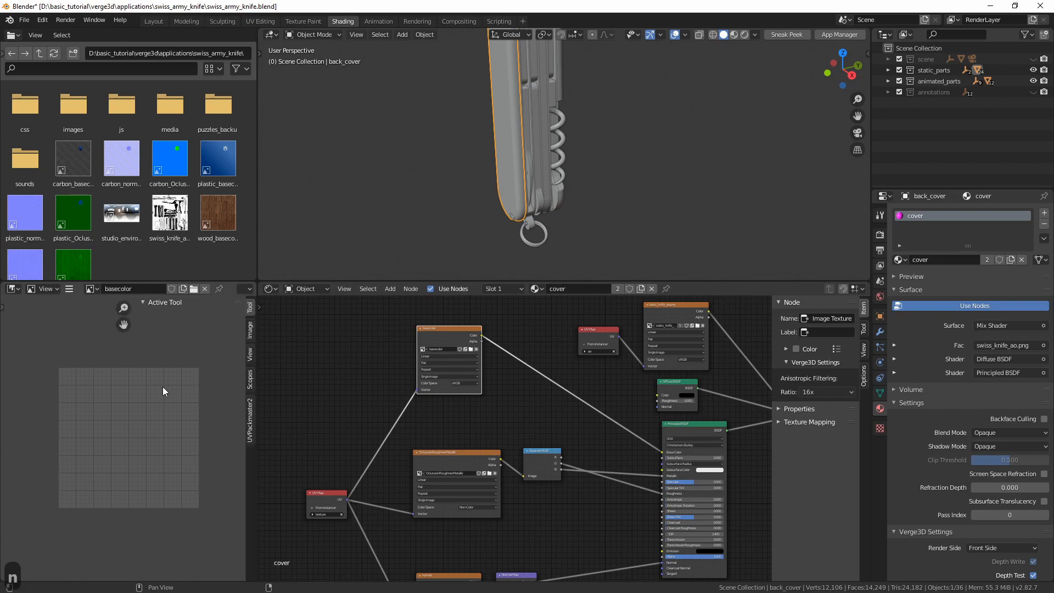
pyautogui.click(147, 303)
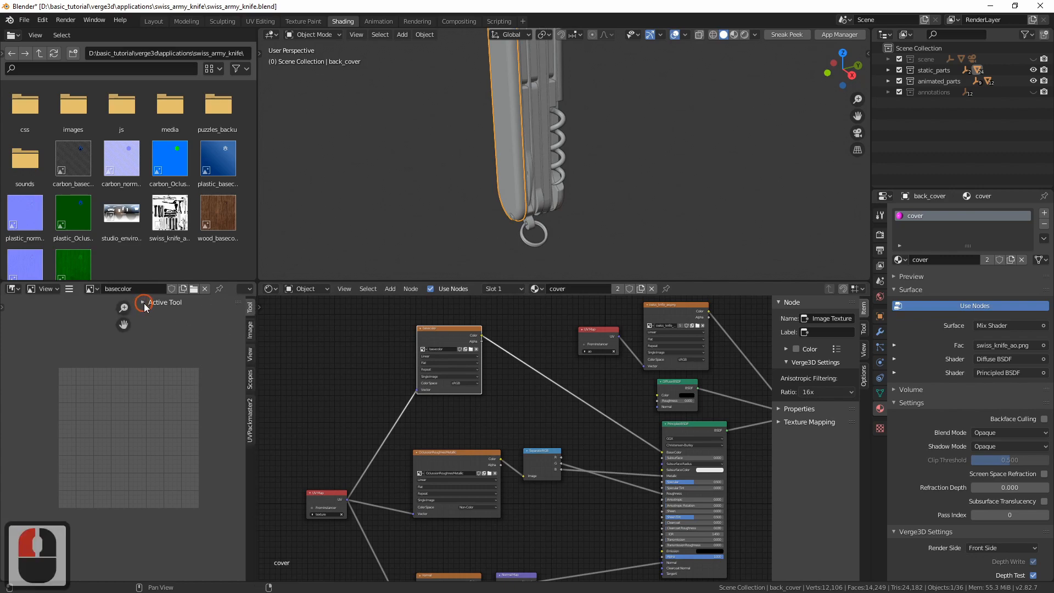
pyautogui.click(251, 336)
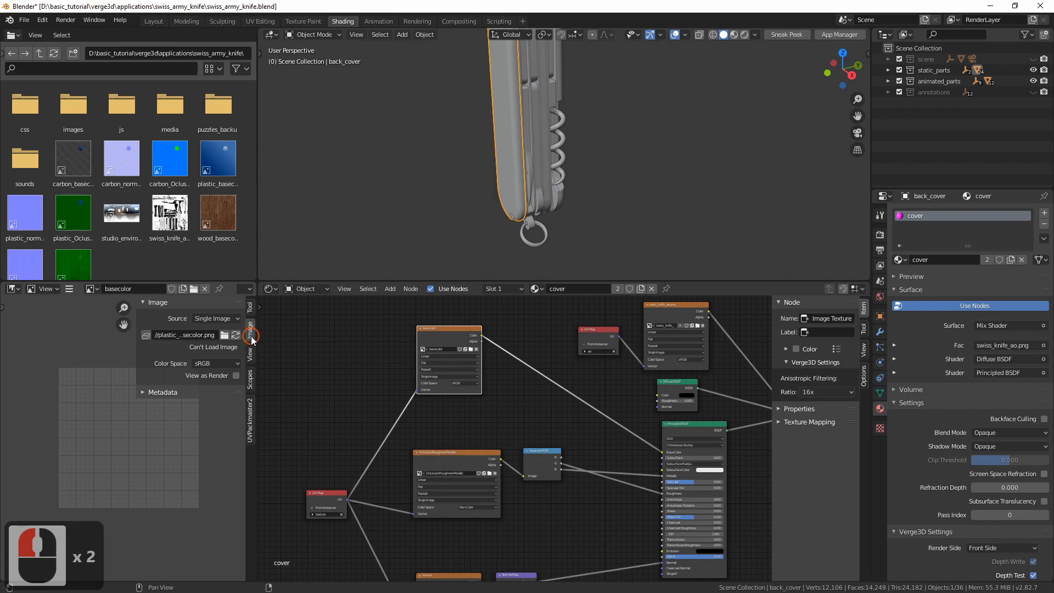
pyautogui.click(225, 335)
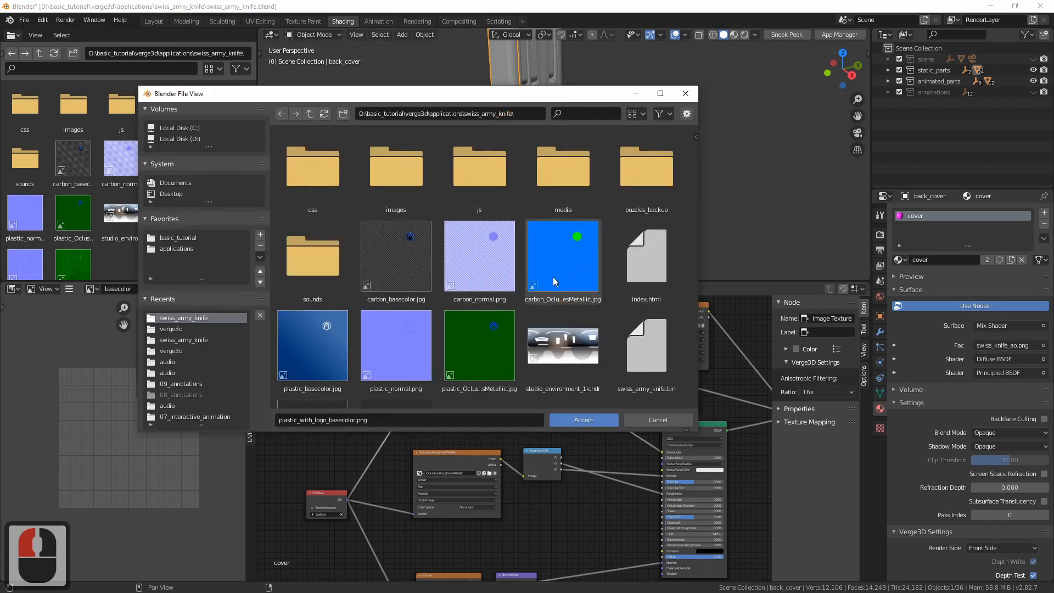
pyautogui.click(338, 345)
pyautogui.click(600, 420)
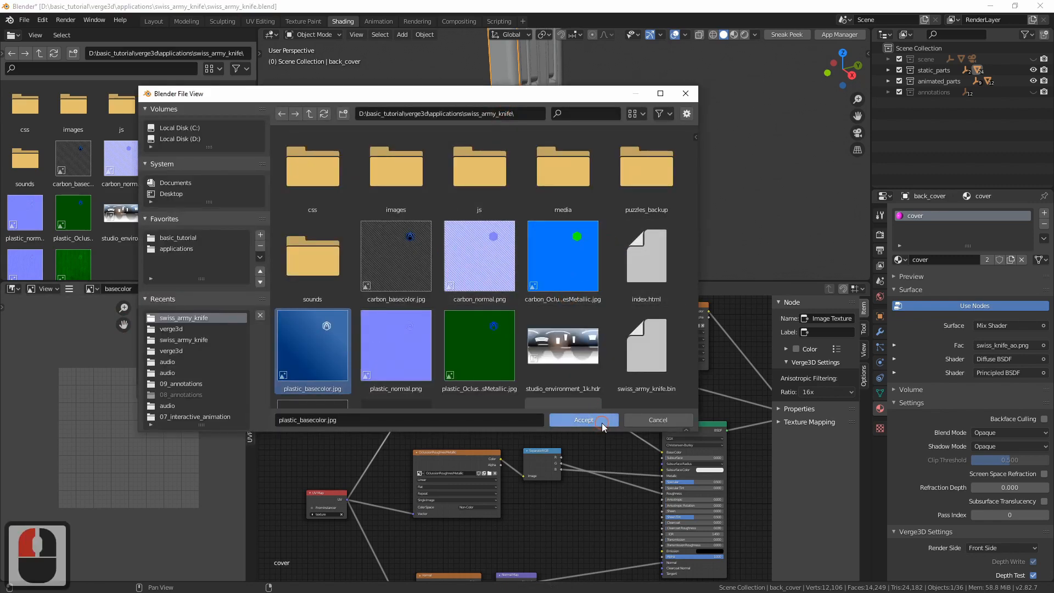
pyautogui.scroll(-3, 129, 463)
pyautogui.moveTo(132, 439); pyautogui.dragTo(156, 432, button='middle')
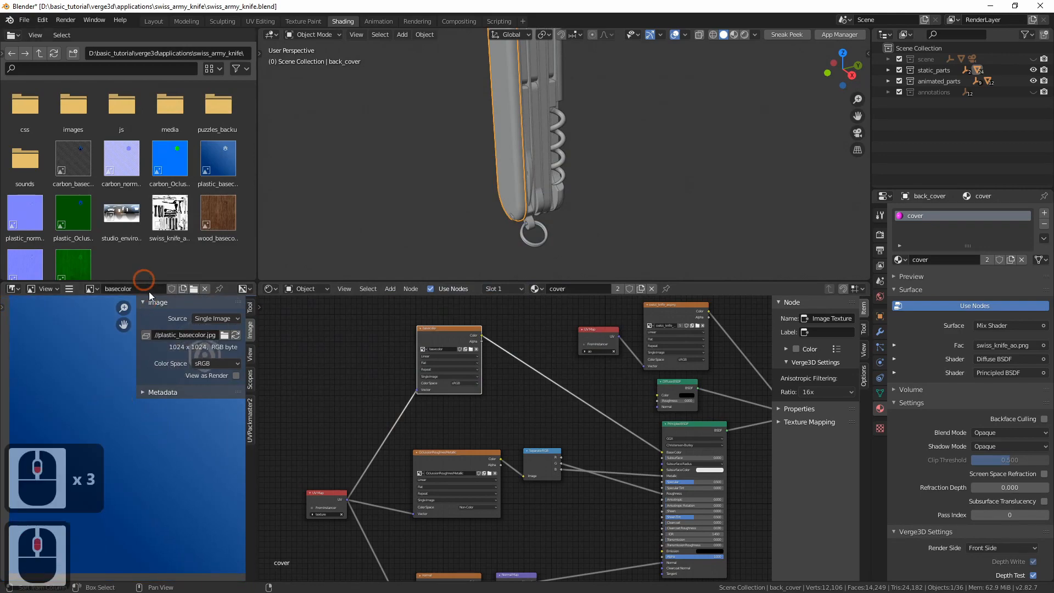
pyautogui.press('n')
# Show the normal image in the image editor and relink its source file to plastic_normal.png
pyautogui.moveTo(499, 446); pyautogui.dragTo(499, 325, button='middle')
pyautogui.scroll(3, 443, 482)
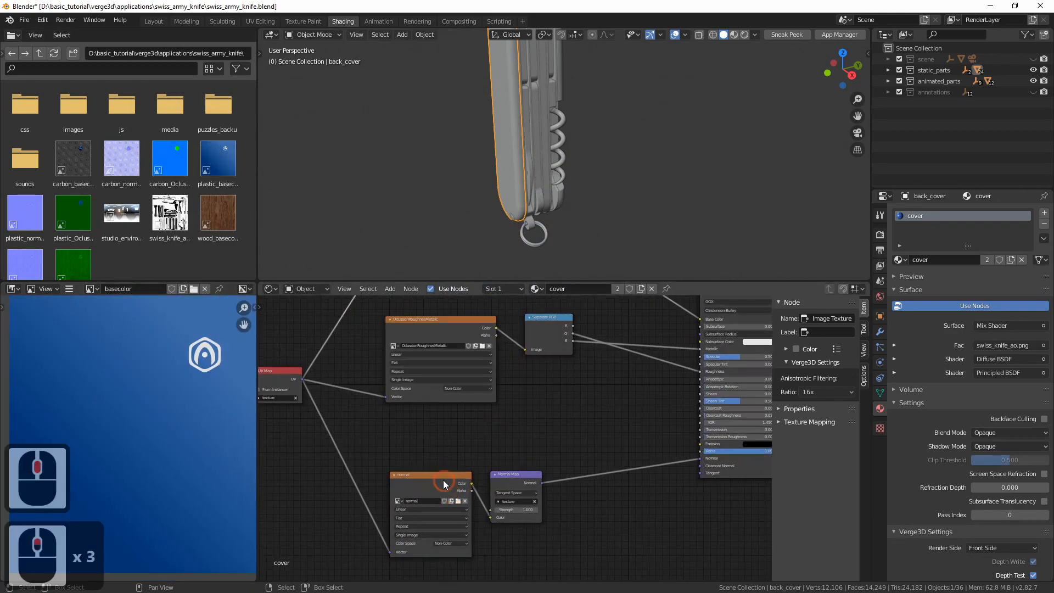
pyautogui.press('n')
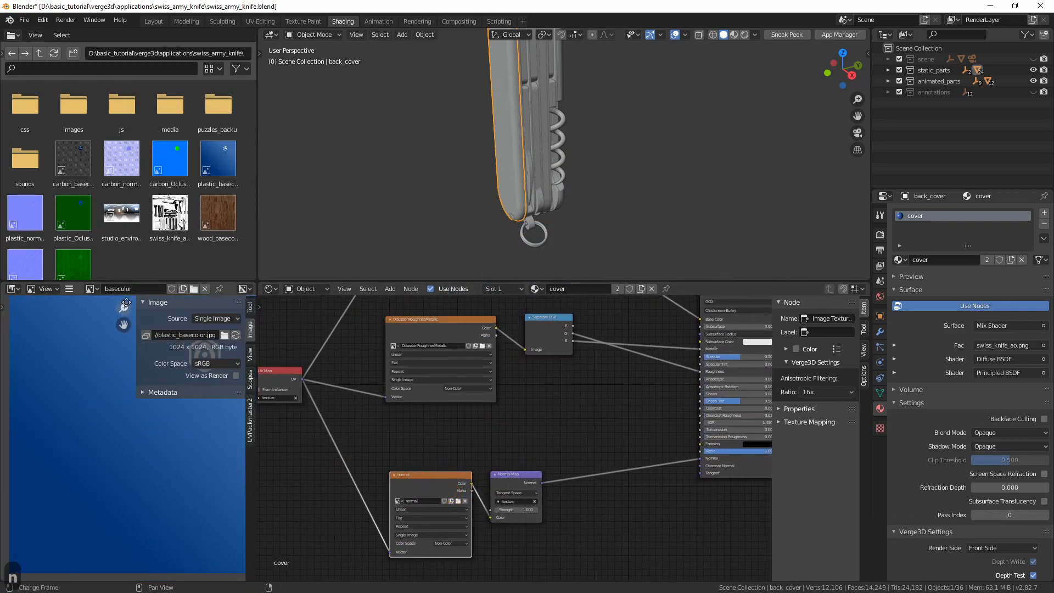
pyautogui.click(91, 288)
pyautogui.click(97, 315)
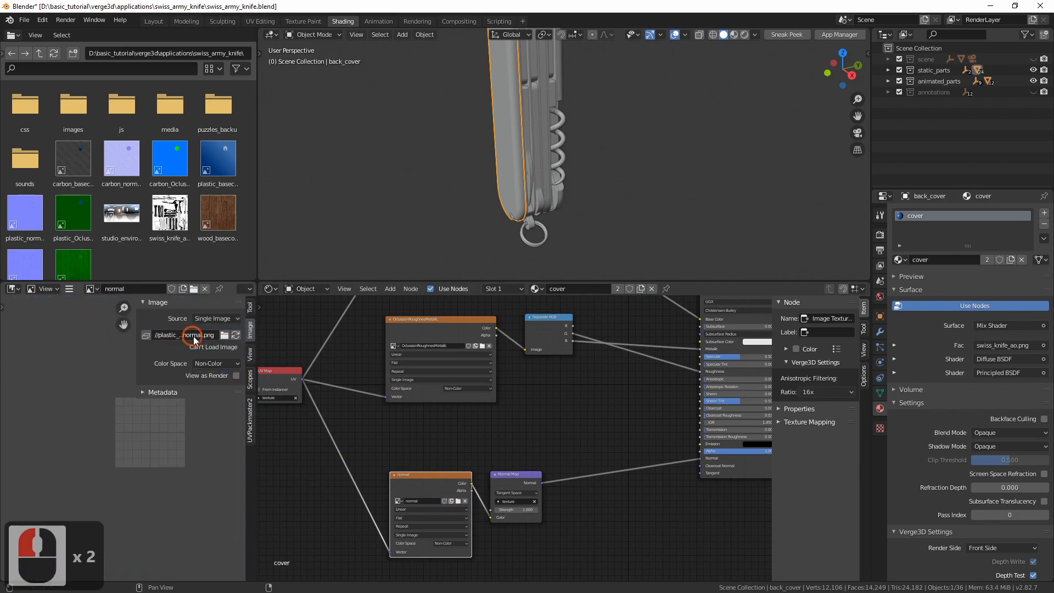
pyautogui.click(224, 334)
pyautogui.scroll(-4, 411, 329)
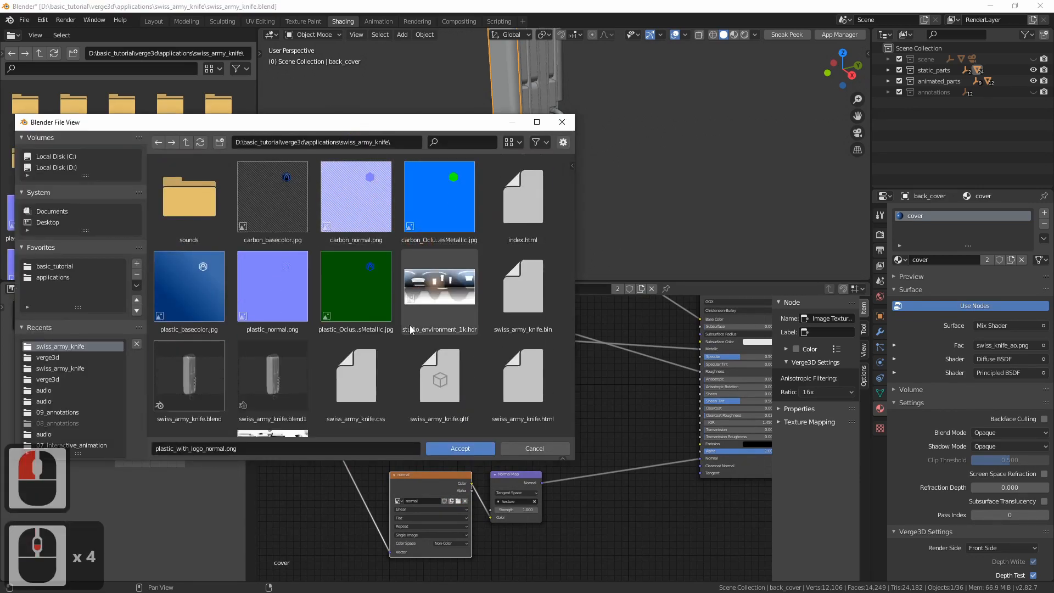
pyautogui.scroll(-3, 411, 330)
pyautogui.click(275, 223)
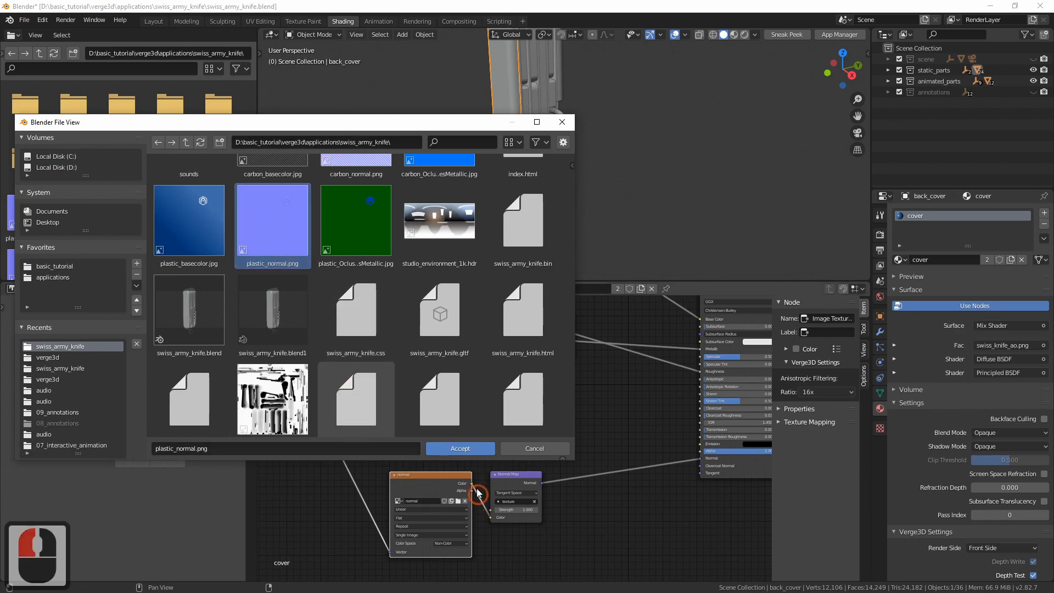
pyautogui.click(462, 451)
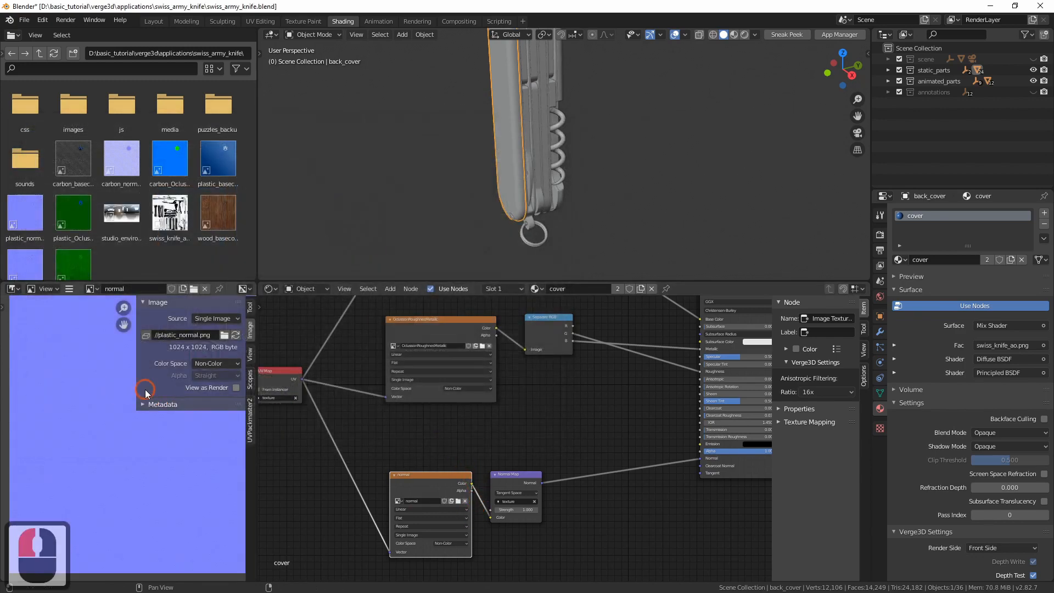
pyautogui.press('n')
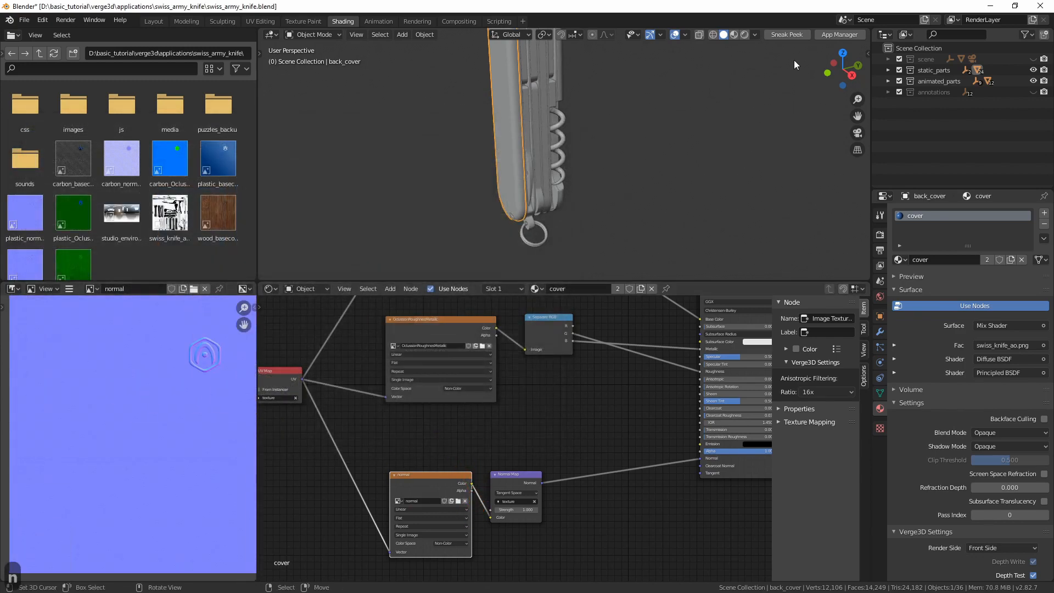
# Inspect the knife covers in rendered shading, then return to solid shading and save the file
pyautogui.click(744, 34)
pyautogui.moveTo(604, 165); pyautogui.dragTo(595, 269, button='middle')
pyautogui.moveTo(541, 164)
pyautogui.mouseDown(button='middle')
pyautogui.moveTo(683, 156)
pyautogui.moveTo(596, 145)
pyautogui.moveTo(559, 166)
pyautogui.moveTo(606, 170)
pyautogui.mouseUp(button='middle')
pyautogui.click(724, 34)
pyautogui.hotkey('ctrl', 's')
# Export the scene as a Verge3D glTF, overwriting swiss_army_knife.gltf
pyautogui.click(624, 202)
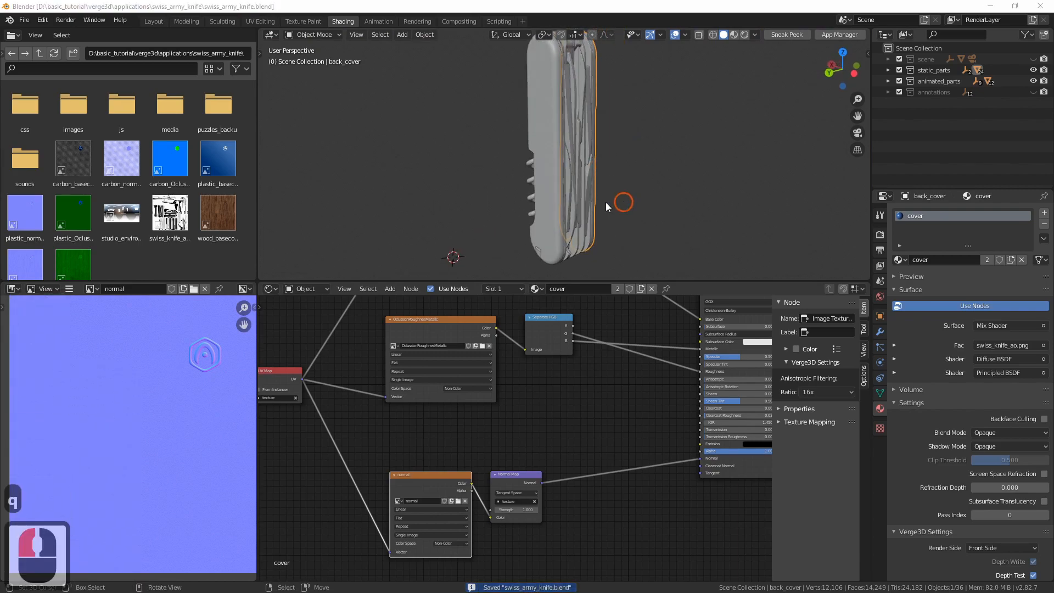
pyautogui.doubleClick(301, 377)
pyautogui.click(541, 446)
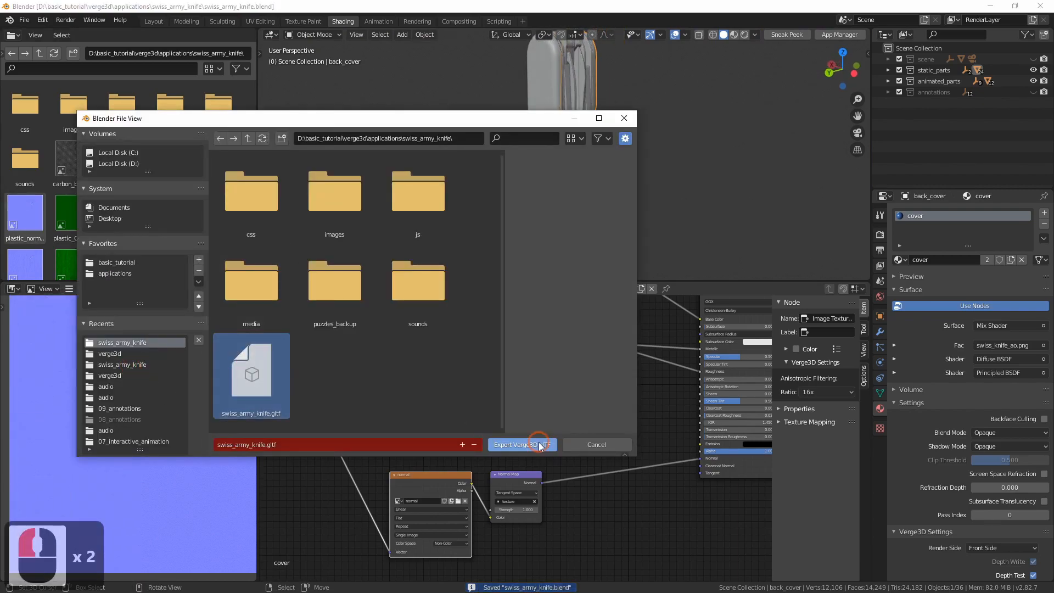
pyautogui.click(381, 237)
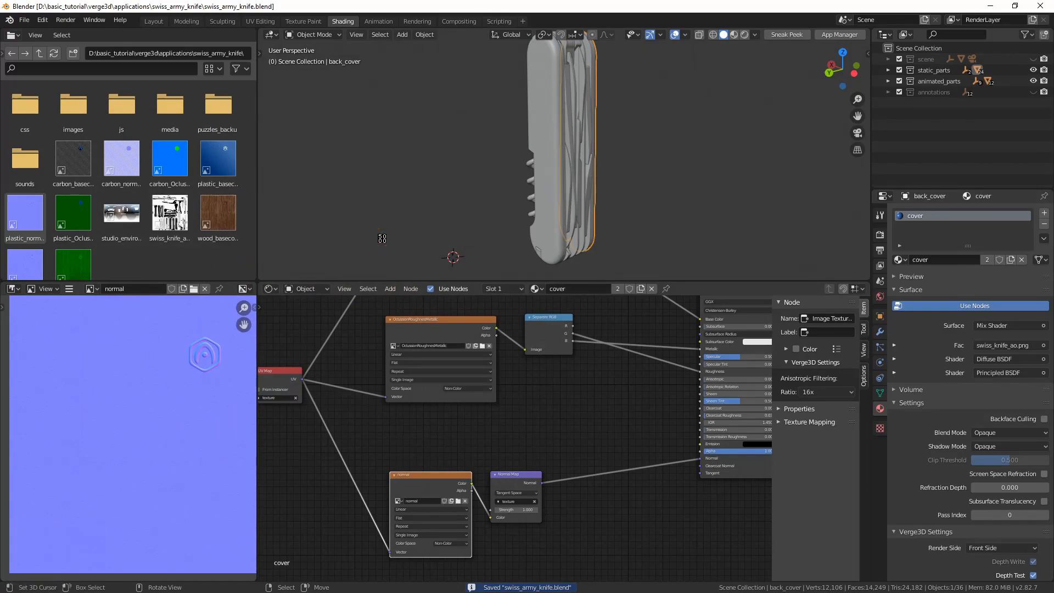
# Switch to the browser, reload the Swiss Army Knife app, and test the cover's logo side and the carbon material button
pyautogui.hotkey('alt', 'Tab')
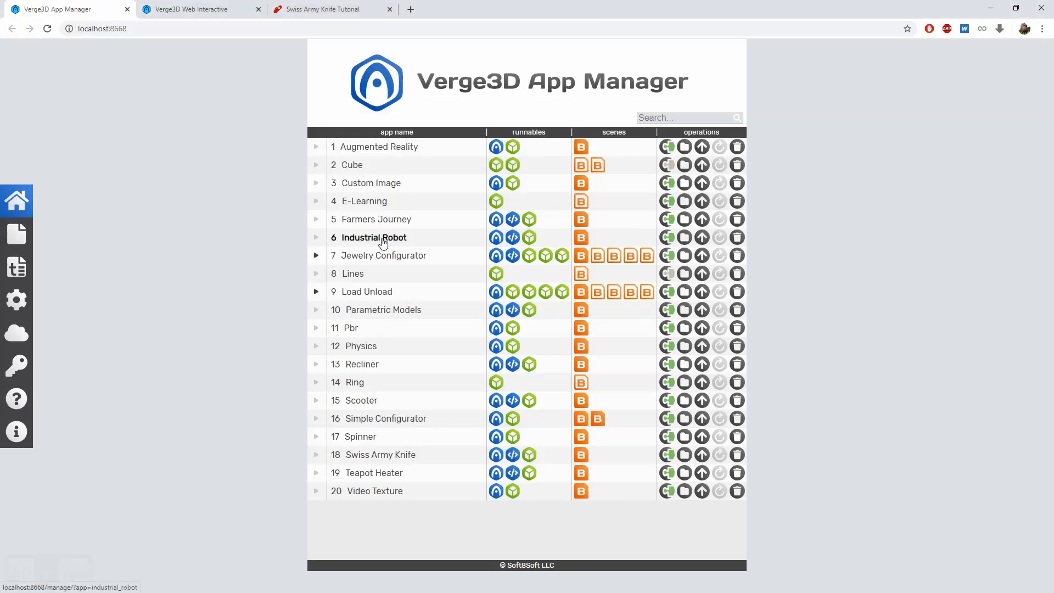
pyautogui.hotkey('ctrl', '3')
pyautogui.hotkey('ctrl', 'r')
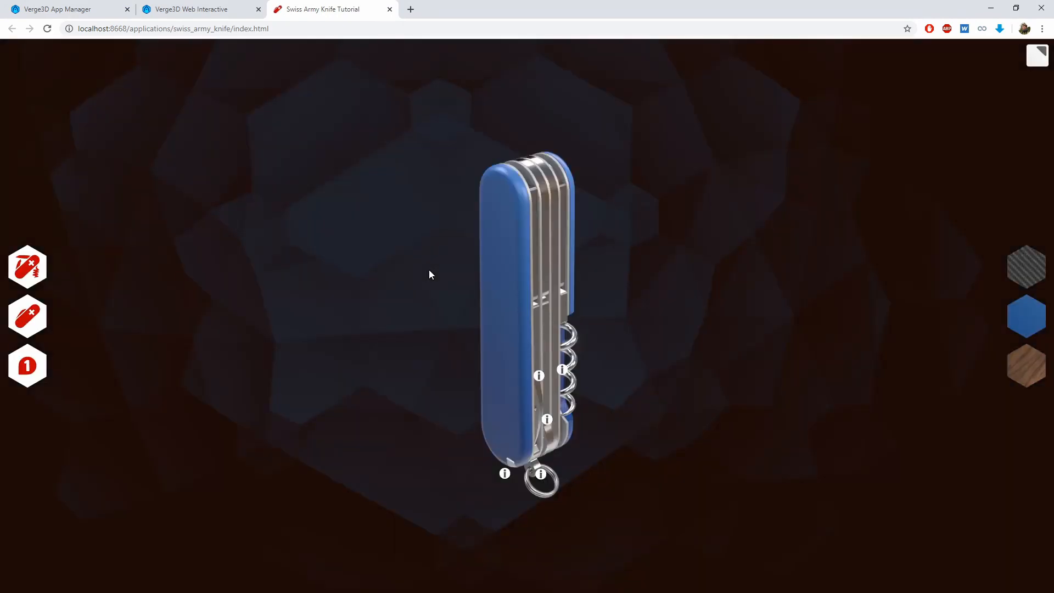
pyautogui.moveTo(360, 285); pyautogui.dragTo(418, 328)
pyautogui.doubleClick(529, 257)
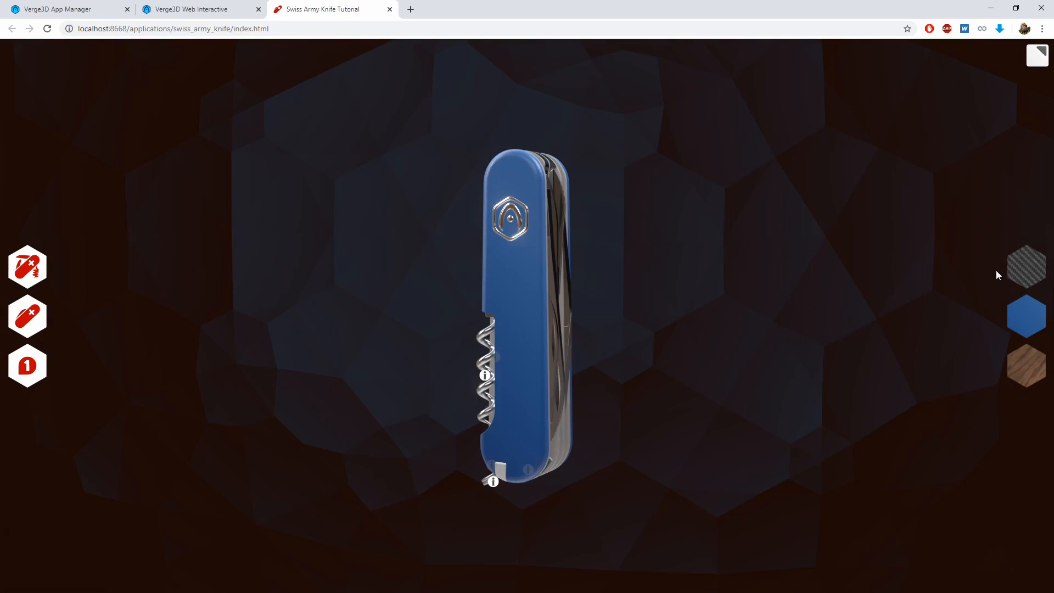
pyautogui.click(1029, 265)
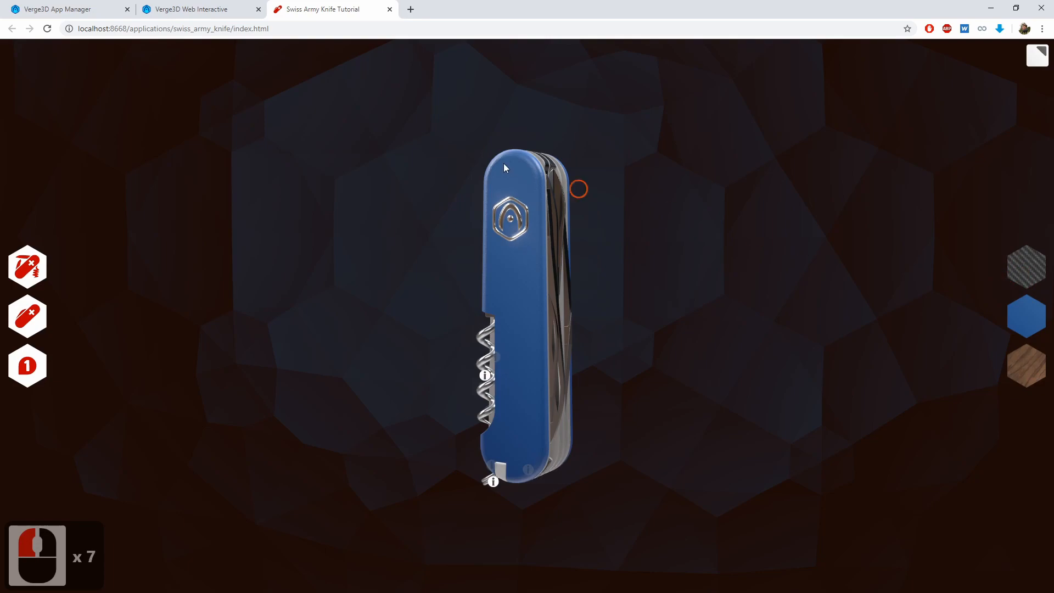
# In the Verge3D Puzzles main logic, delete the assign material puzzles from the carbon_button, plastic_button and wood_button click events
pyautogui.click(228, 8)
pyautogui.click(400, 311)
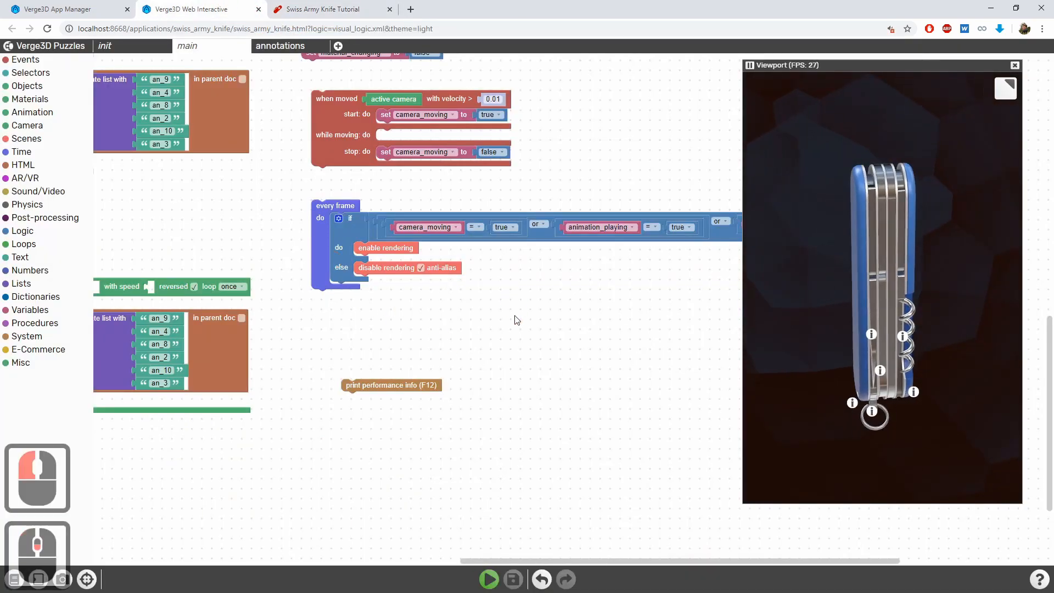
pyautogui.scroll(-4, 581, 123)
pyautogui.moveTo(580, 123); pyautogui.dragTo(602, 322)
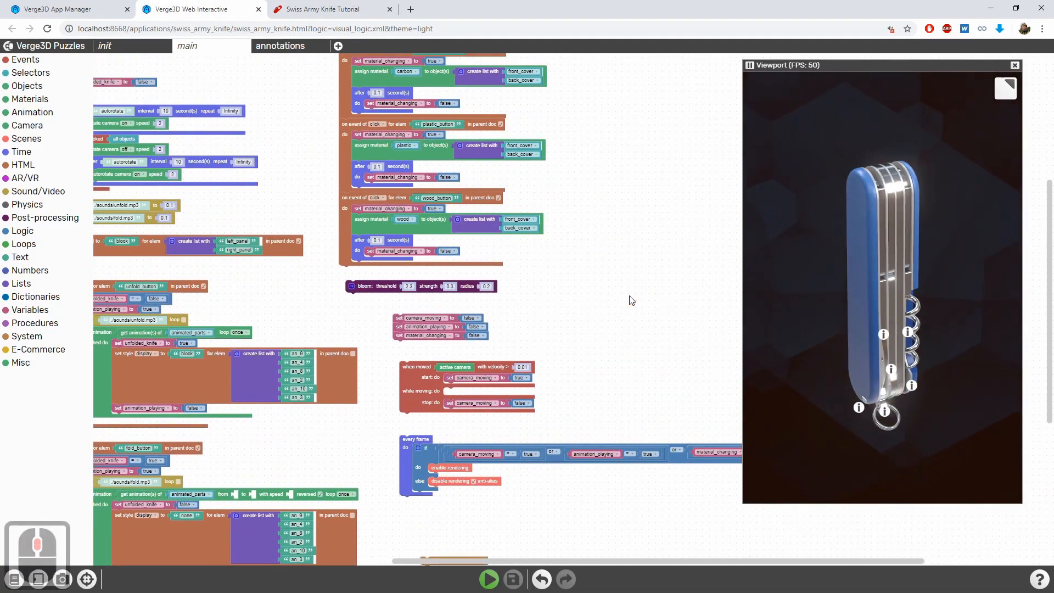
pyautogui.moveTo(604, 192); pyautogui.dragTo(607, 282)
pyautogui.scroll(3, 423, 284)
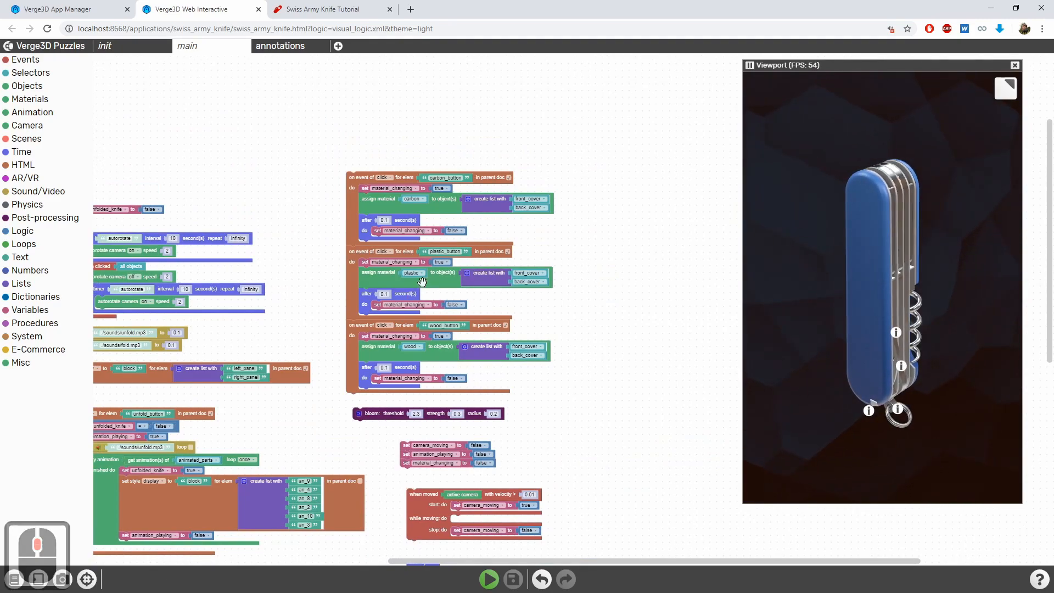
pyautogui.click(365, 185)
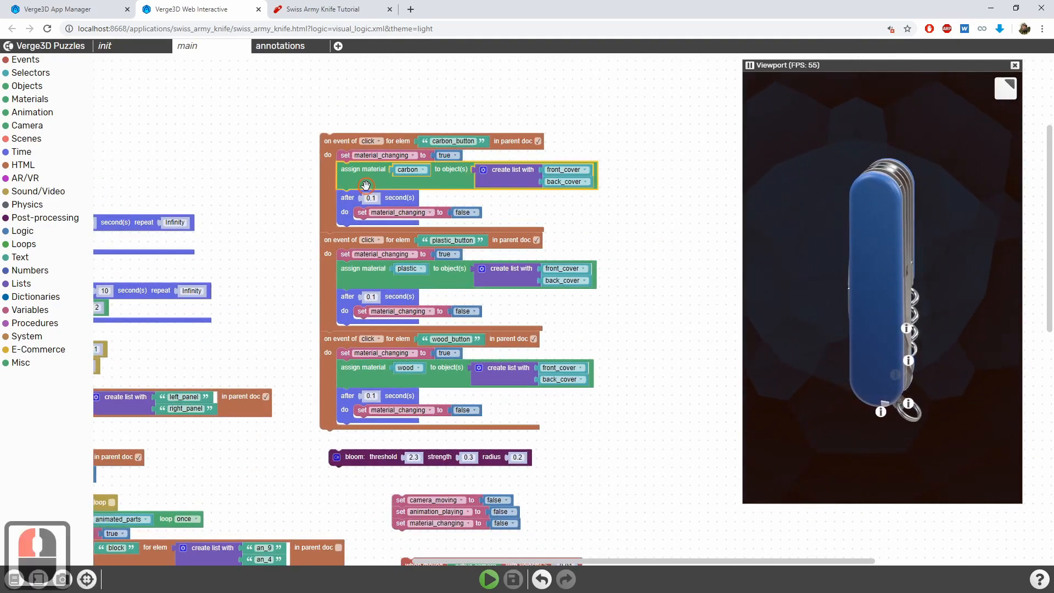
pyautogui.press('Delete')
pyautogui.click(364, 247)
pyautogui.press('Delete')
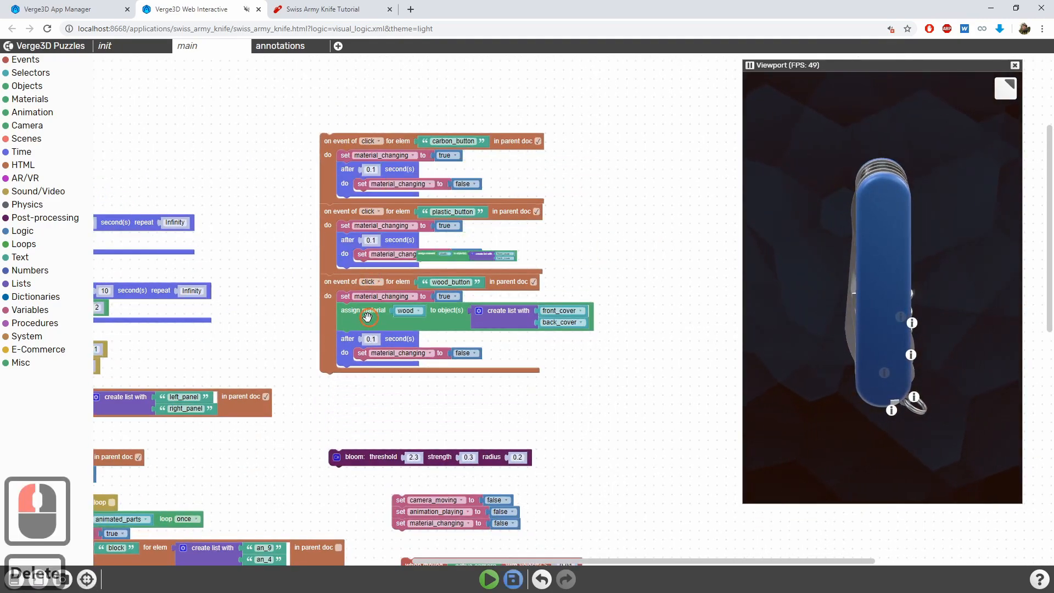
pyautogui.click(363, 323)
pyautogui.press('Delete')
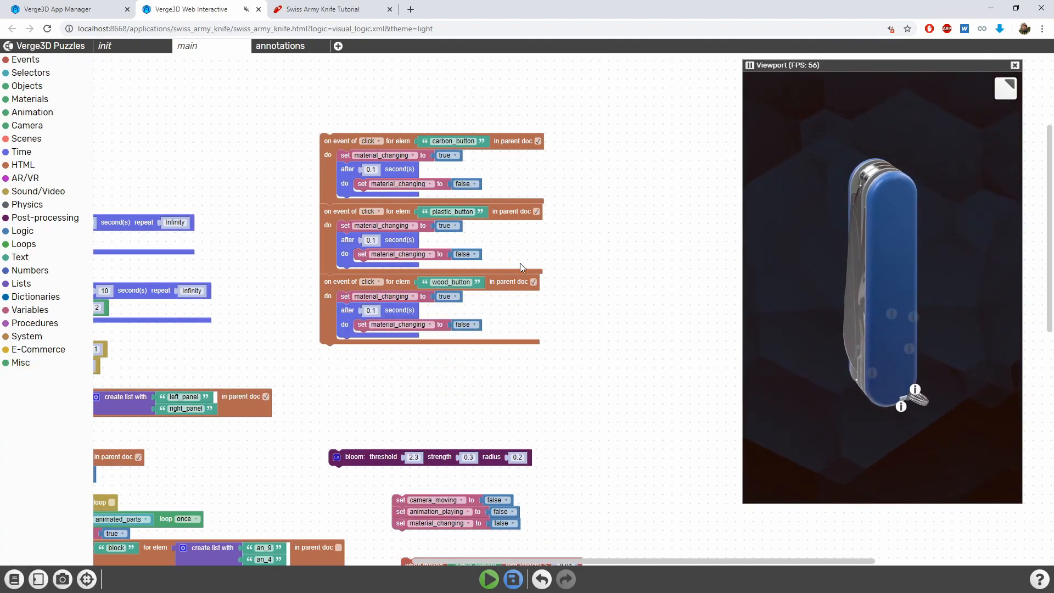
# Add a replace texture puzzle to the carbon_button click event, right after material_changing is set to true
pyautogui.scroll(1, 588, 237)
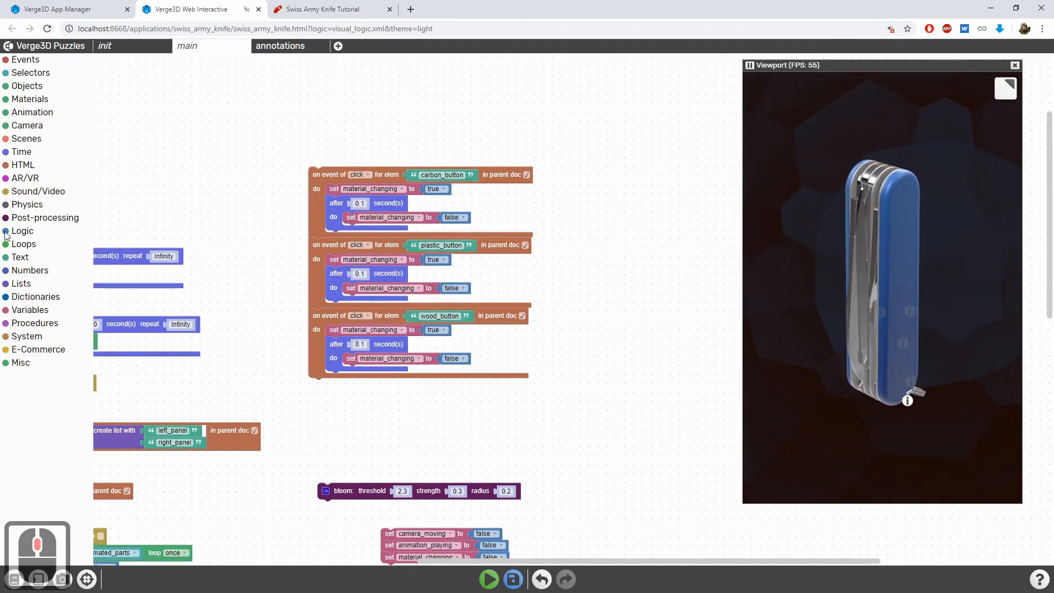
pyautogui.click(30, 98)
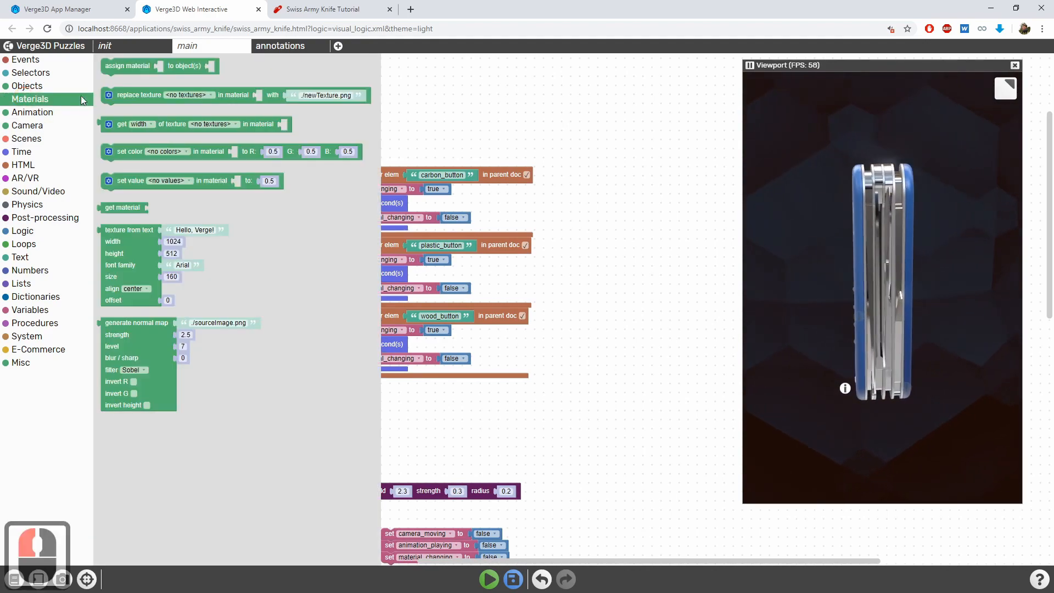
pyautogui.moveTo(125, 97); pyautogui.dragTo(353, 214)
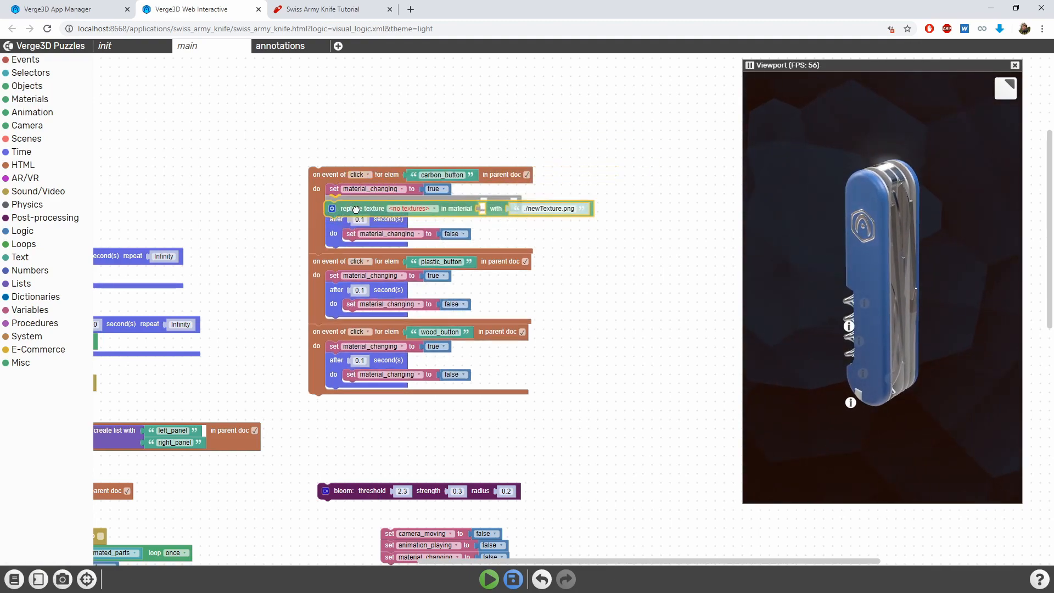
pyautogui.scroll(2, 396, 146)
pyautogui.moveTo(275, 145); pyautogui.dragTo(212, 108)
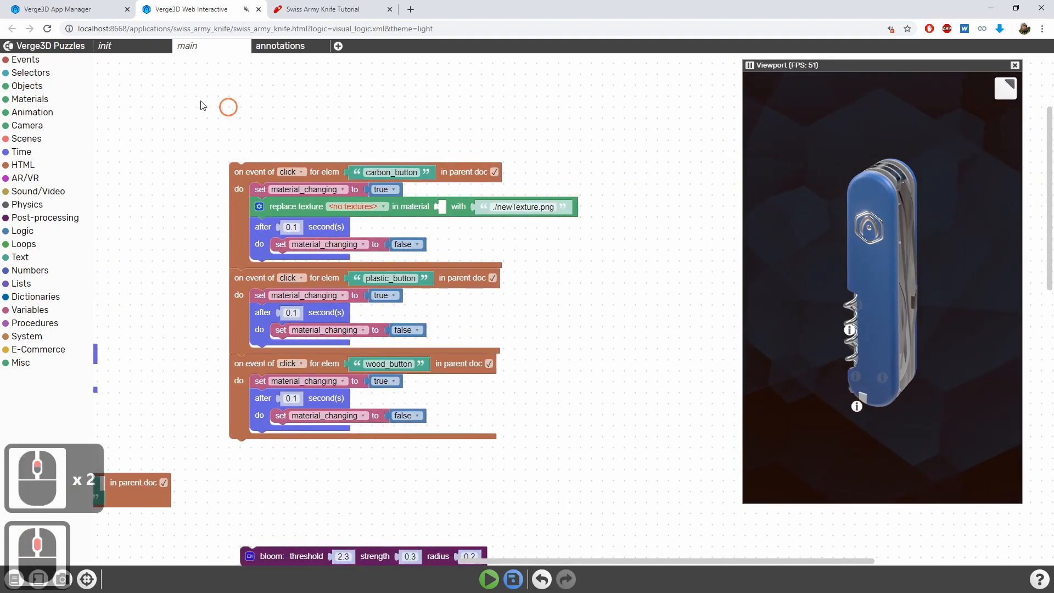
# Configure the carbon_button replace texture puzzle to target the basecolor texture in the cover material
pyautogui.click(31, 73)
pyautogui.click(98, 329)
pyautogui.moveTo(97, 329); pyautogui.dragTo(454, 209)
pyautogui.click(451, 207)
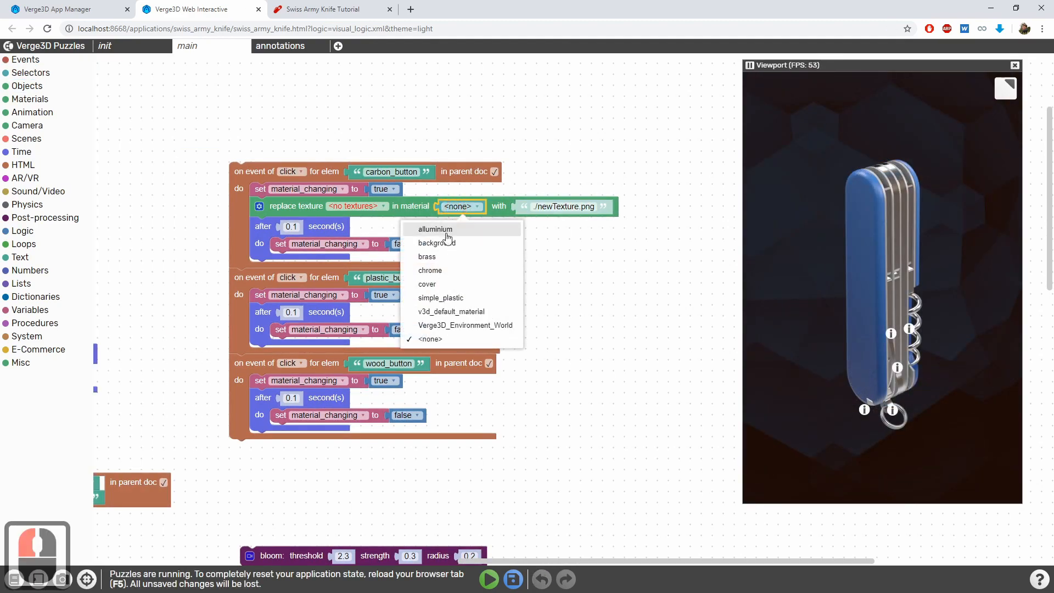
pyautogui.click(468, 282)
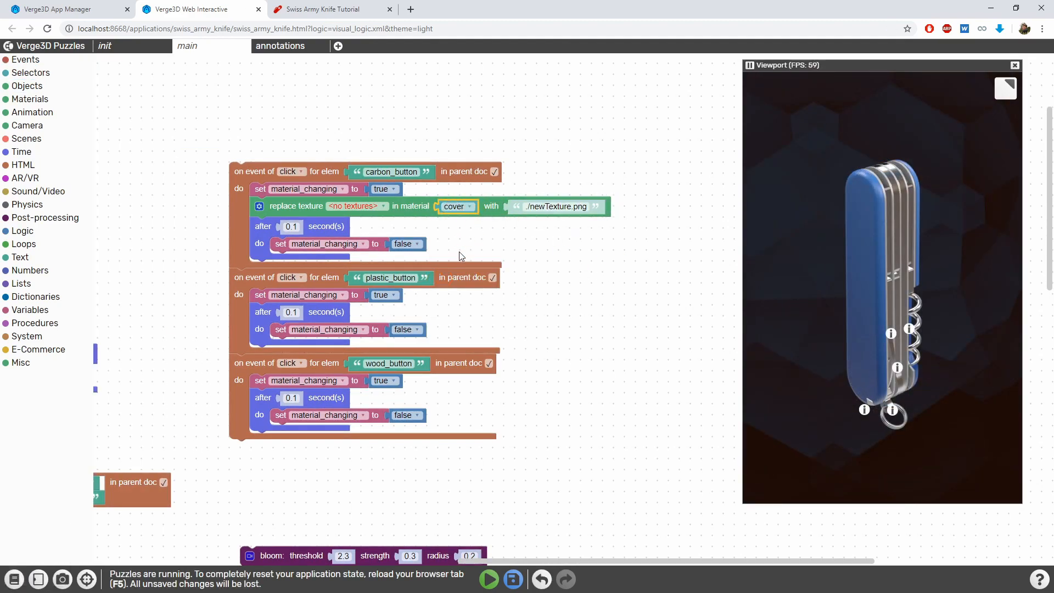
pyautogui.click(377, 210)
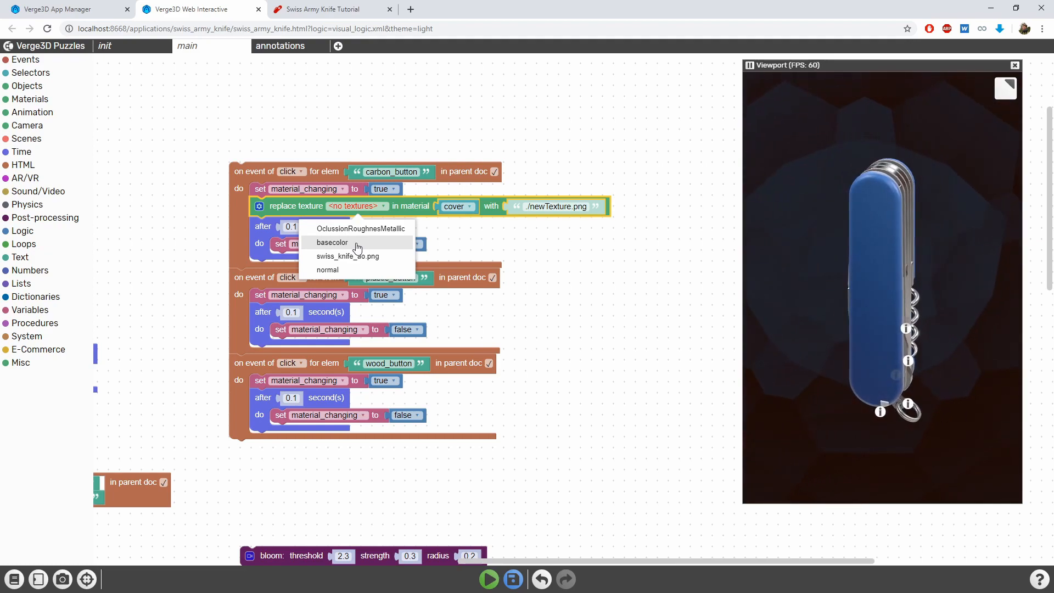
pyautogui.click(358, 246)
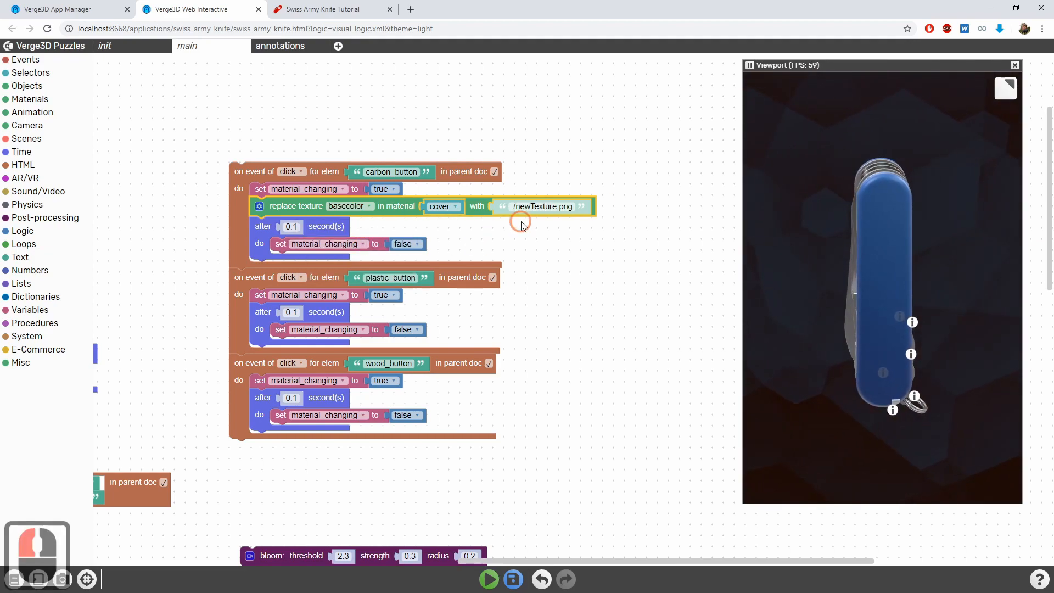
# Open the Swiss Army Knife project folder from the App Manager and copy the carbon_basecolor file's name without changing it
pyautogui.moveTo(517, 219); pyautogui.dragTo(512, 227)
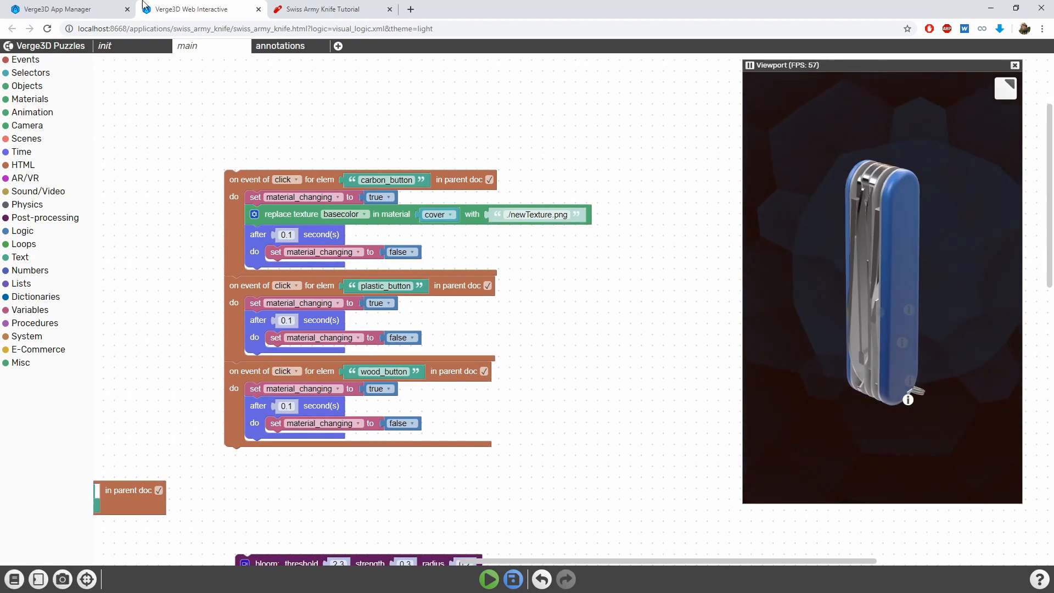
pyautogui.click(104, 9)
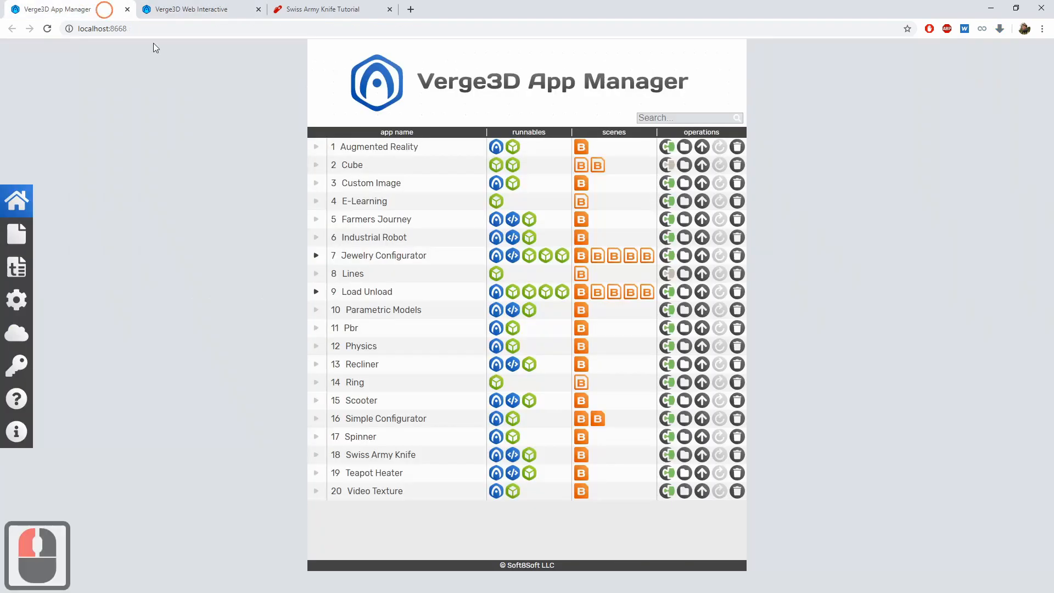
pyautogui.click(686, 458)
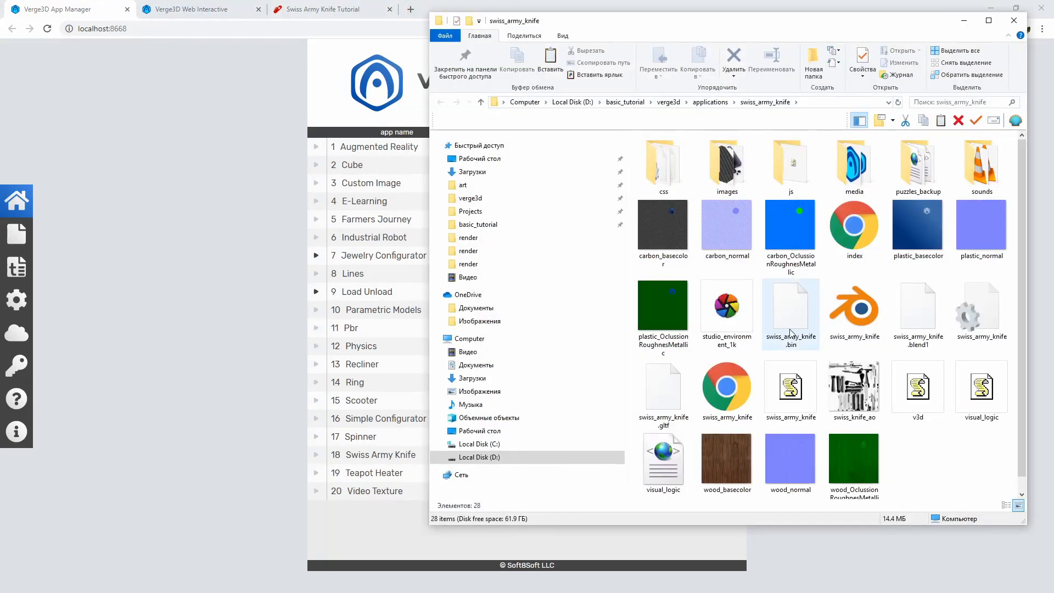
pyautogui.click(670, 223)
pyautogui.rightClick(670, 223)
pyautogui.click(607, 518)
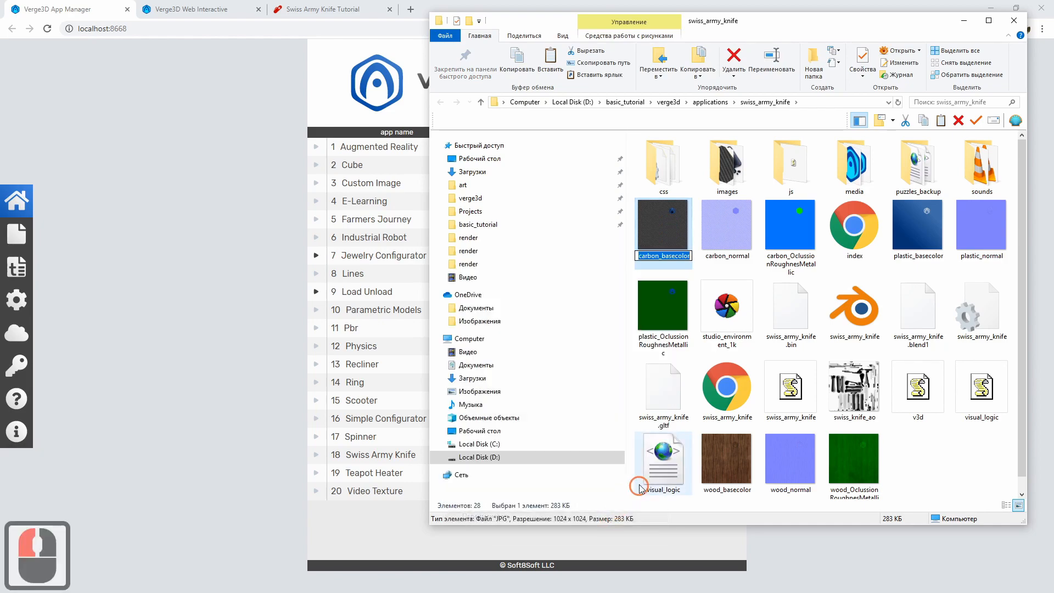
pyautogui.hotkey('ctrl', 'c')
pyautogui.click(927, 461)
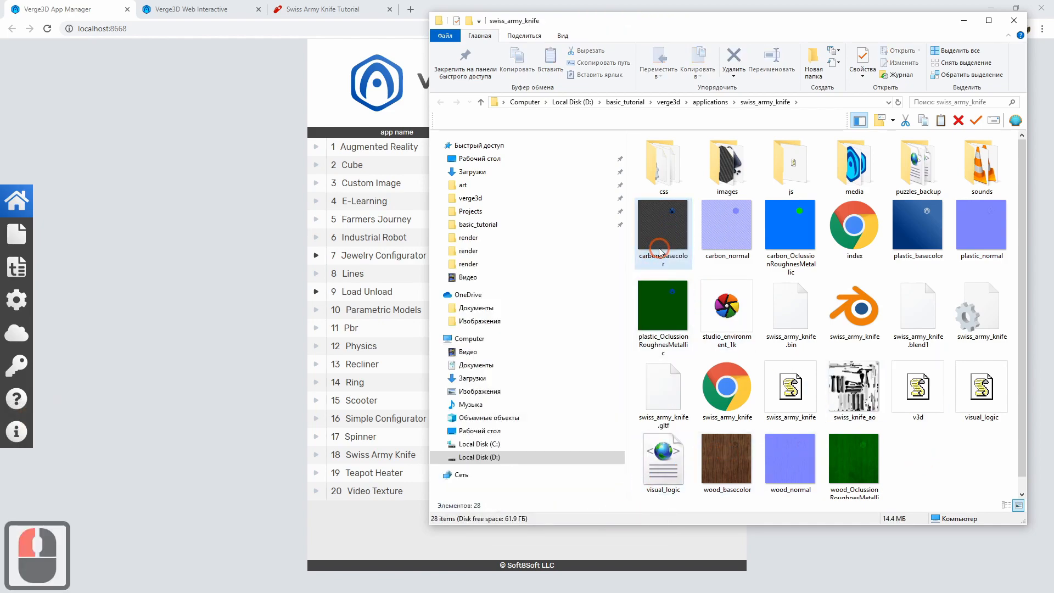
# Return to the Puzzles editor and set the basecolor replacement path to ./carbon_basecolor.jpg
pyautogui.click(319, 4)
pyautogui.click(216, 5)
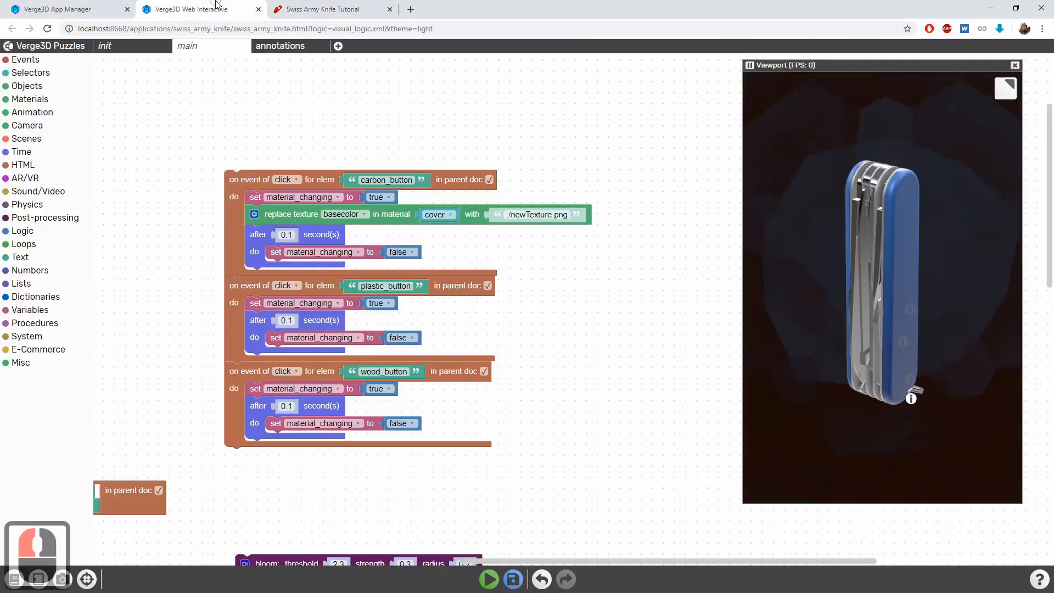
pyautogui.click(534, 213)
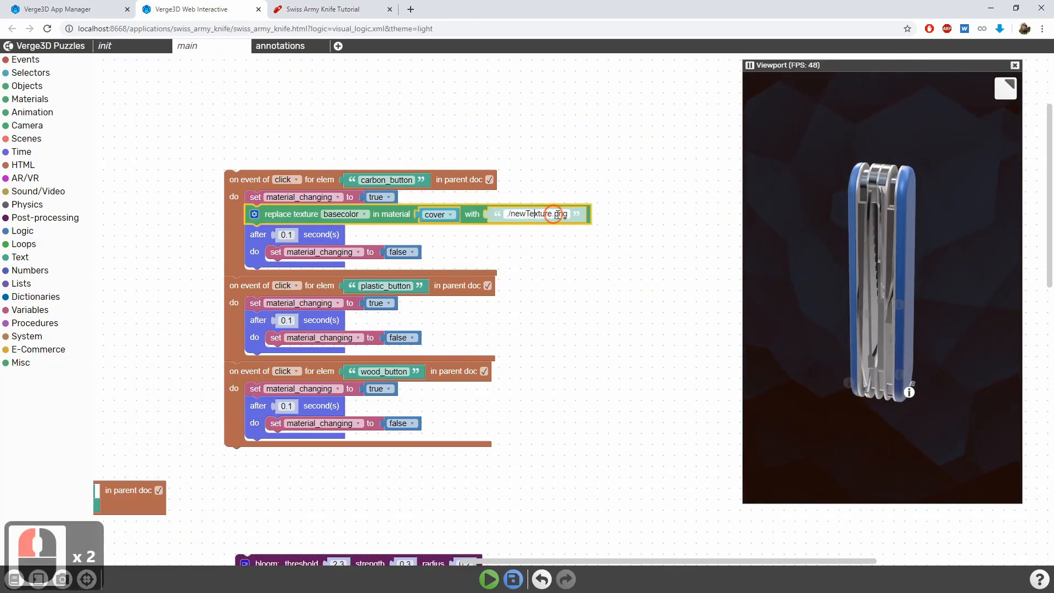
pyautogui.moveTo(569, 215); pyautogui.dragTo(510, 217)
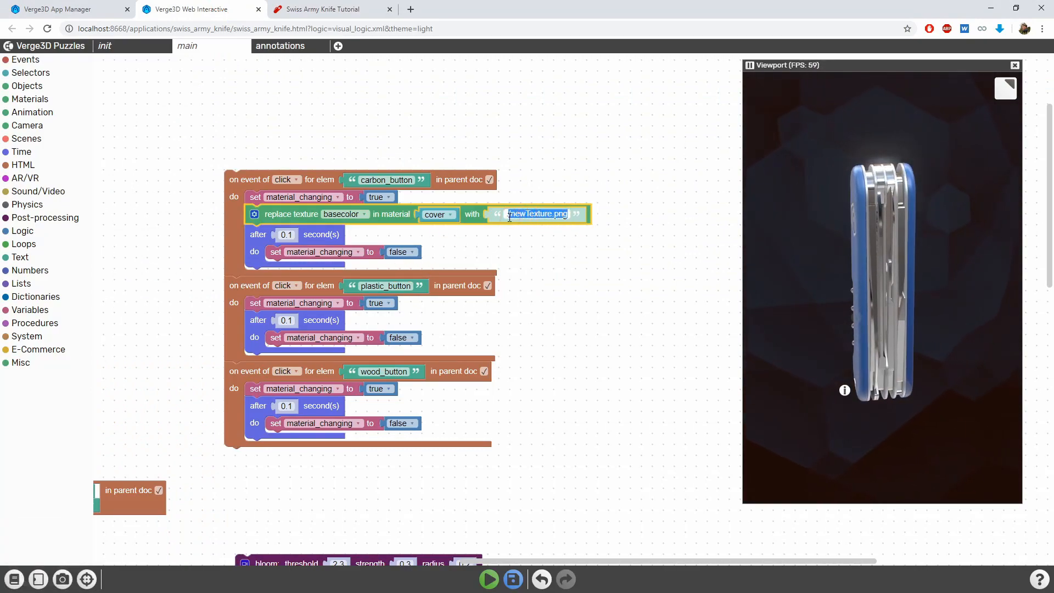
pyautogui.hotkey('ctrl', 'v')
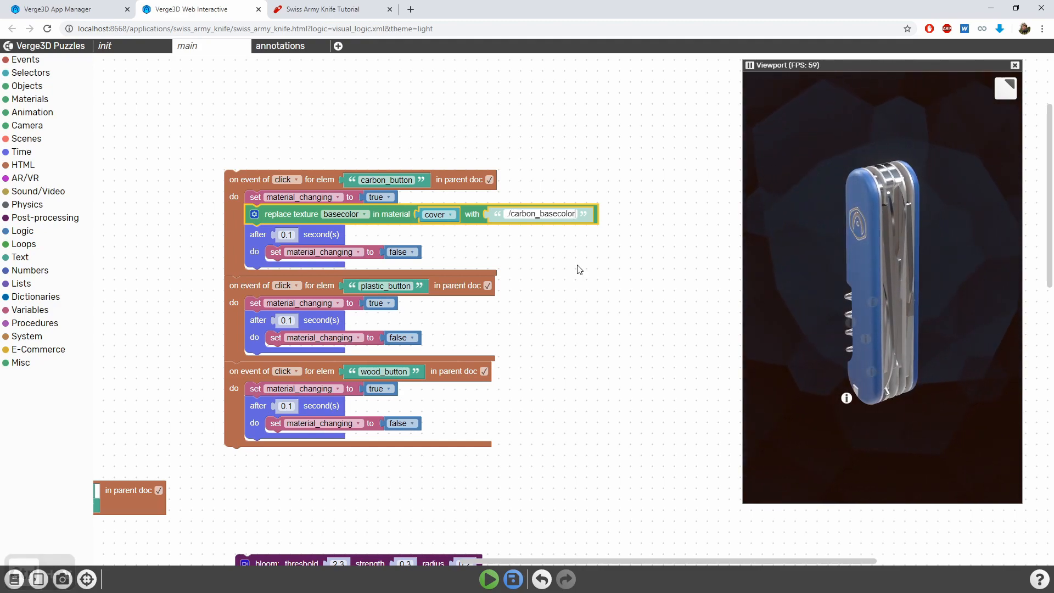
pyautogui.write('.jpg')
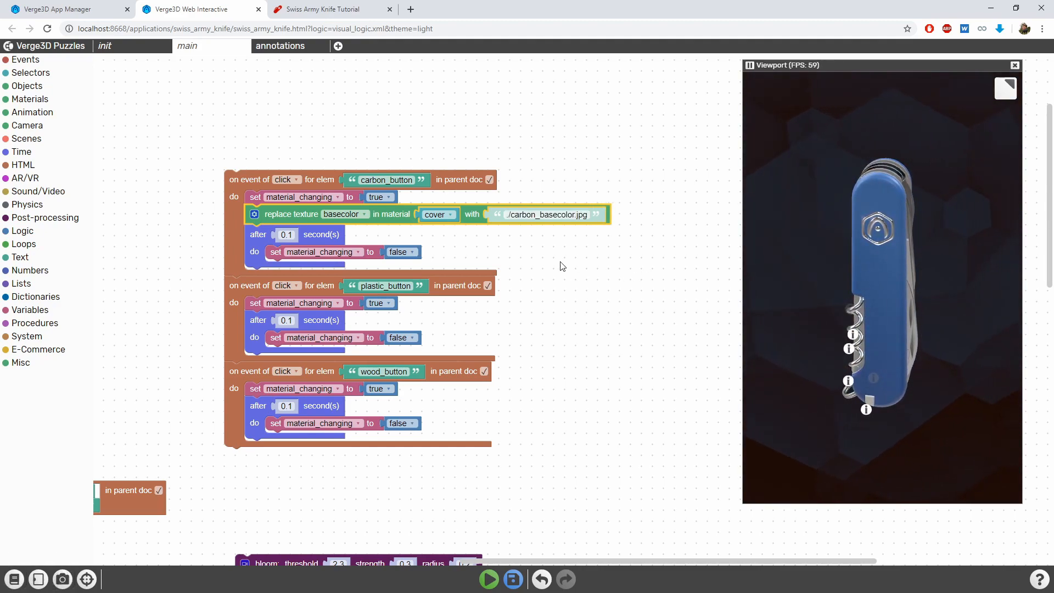
# Duplicate the basecolor replace texture puzzle directly below itself and set the copy's texture to OclussionRoughnesMetallic
pyautogui.click(281, 210)
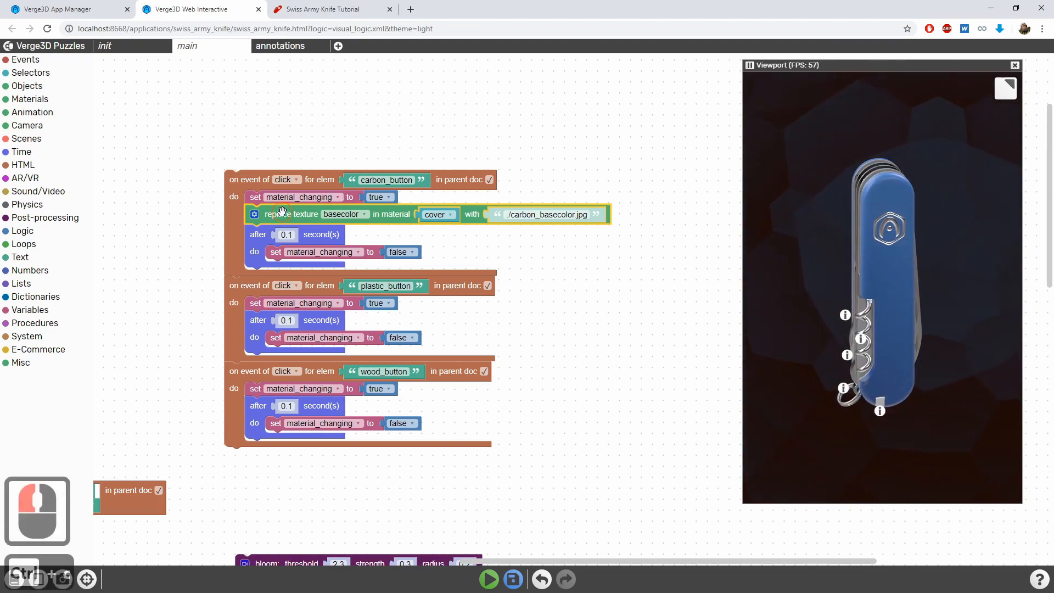
pyautogui.hotkey('ctrl', 'c')
pyautogui.hotkey('ctrl', 'v')
pyautogui.moveTo(427, 299); pyautogui.dragTo(271, 233)
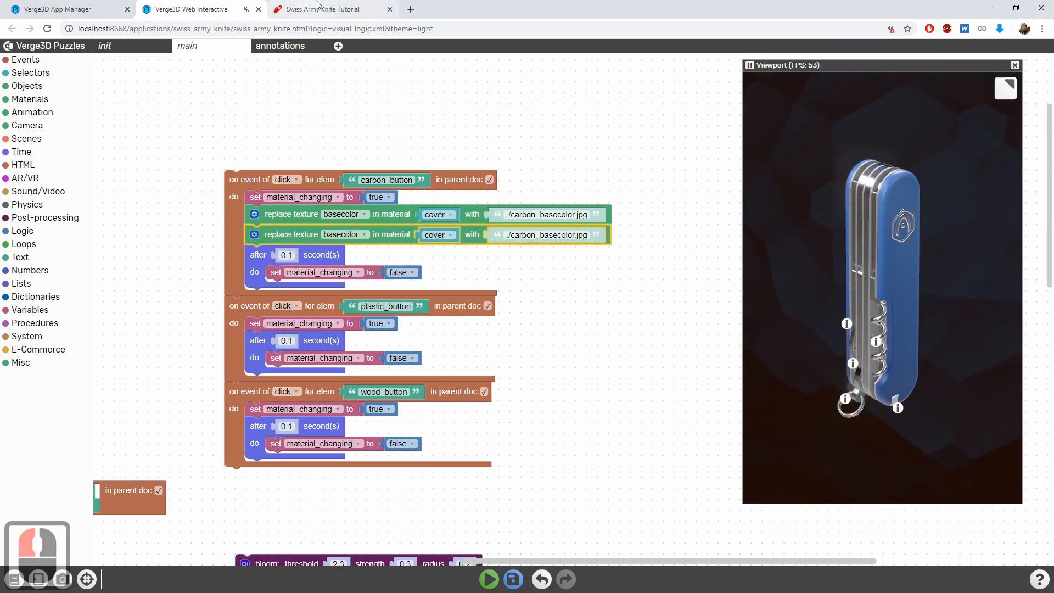
pyautogui.click(345, 236)
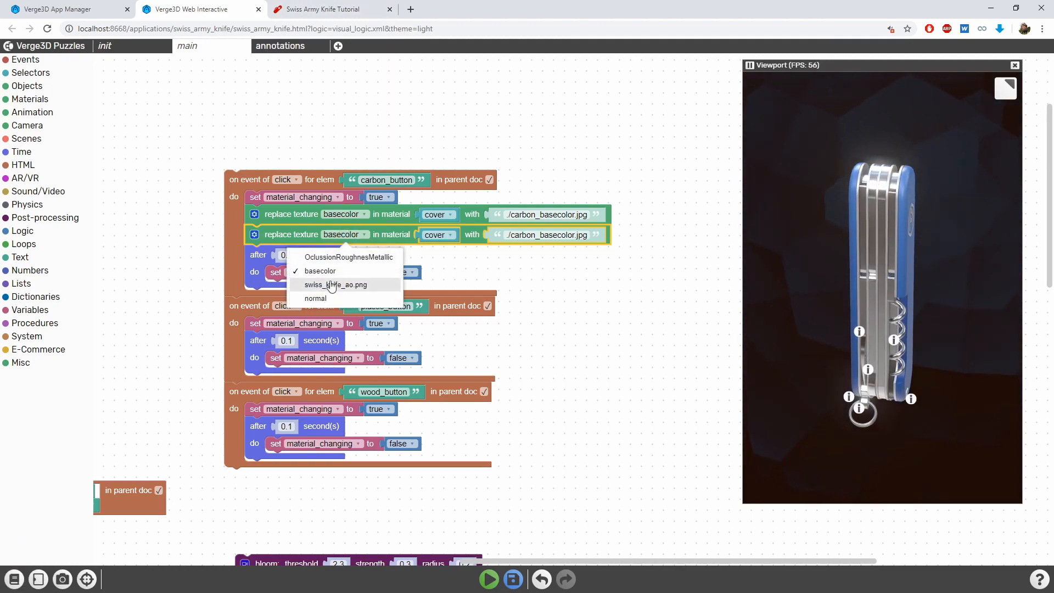
pyautogui.click(344, 257)
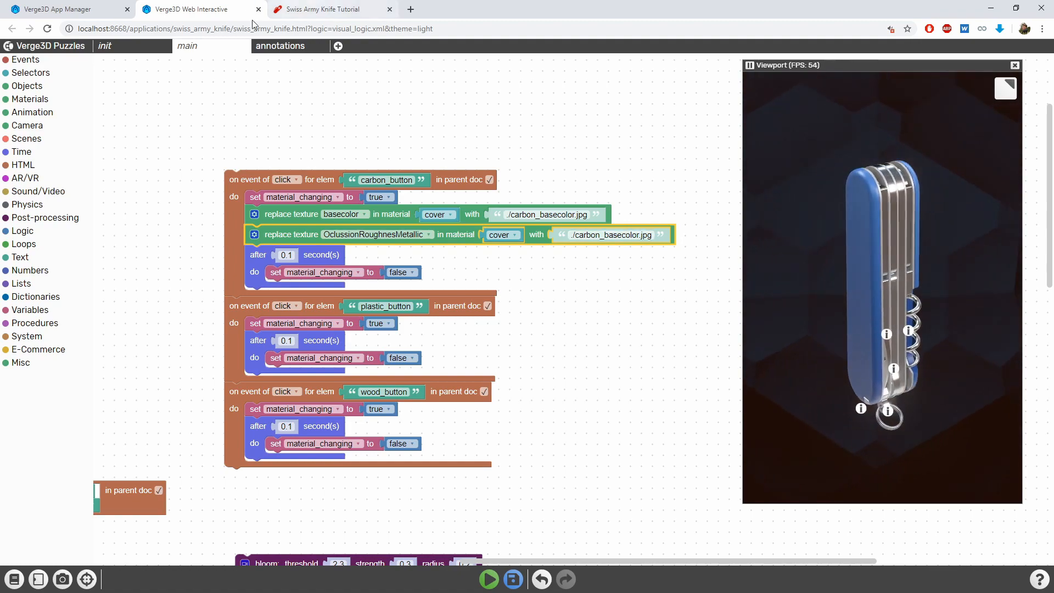
# Switch to the swiss_army_knife folder window and copy the carbon_OclussionRoughnesMetallic file's name
pyautogui.click(481, 266)
pyautogui.hotkey('alt', 'Tab')
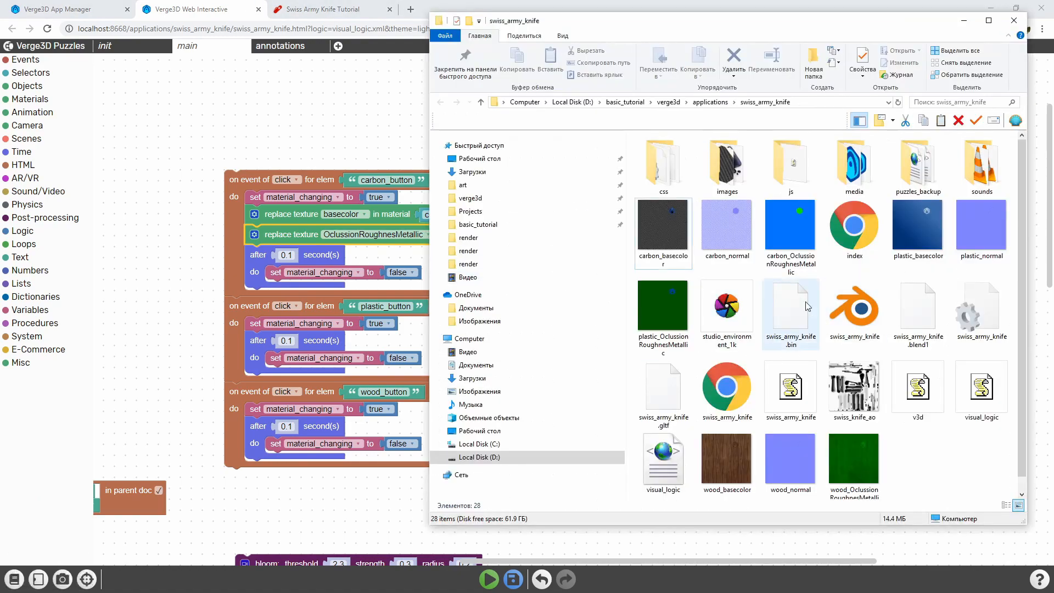
pyautogui.rightClick(780, 238)
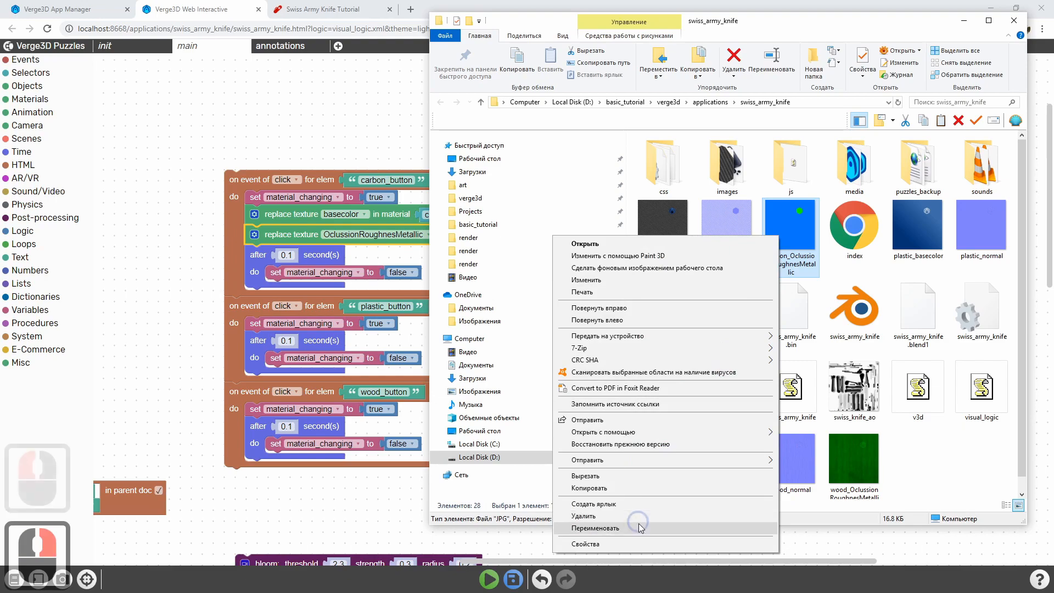
pyautogui.click(638, 523)
pyautogui.hotkey('ctrl', 'c')
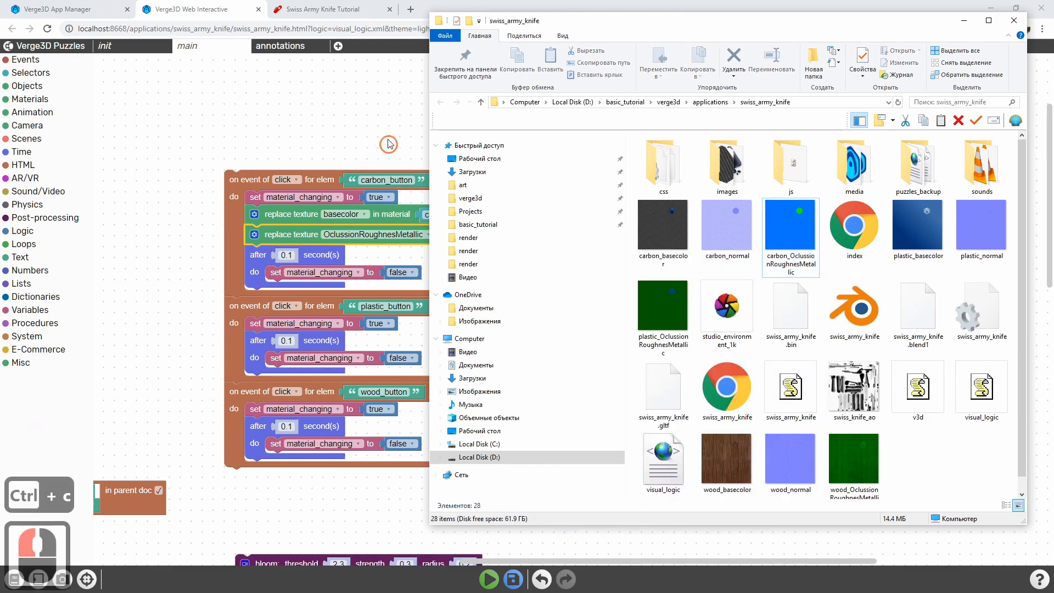
# Back in the Puzzles editor, set the OclussionRoughnesMetallic replacement path to ./carbon_OclussionRoughnesMetallic.jpg
pyautogui.hotkey('alt', 'Tab')
pyautogui.tripleClick(607, 236)
pyautogui.click(641, 235)
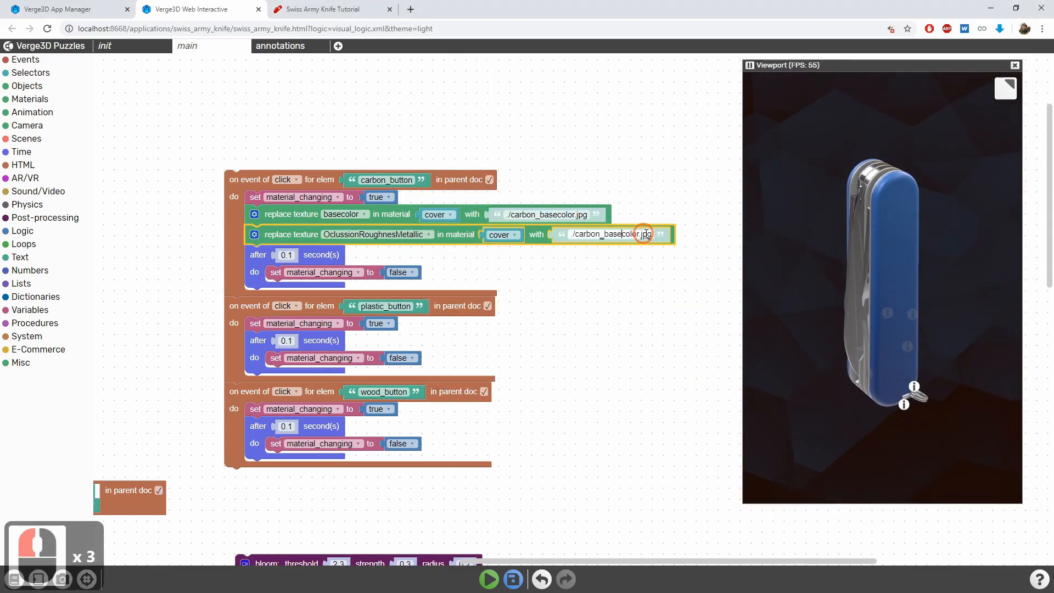
pyautogui.moveTo(638, 234); pyautogui.dragTo(574, 235)
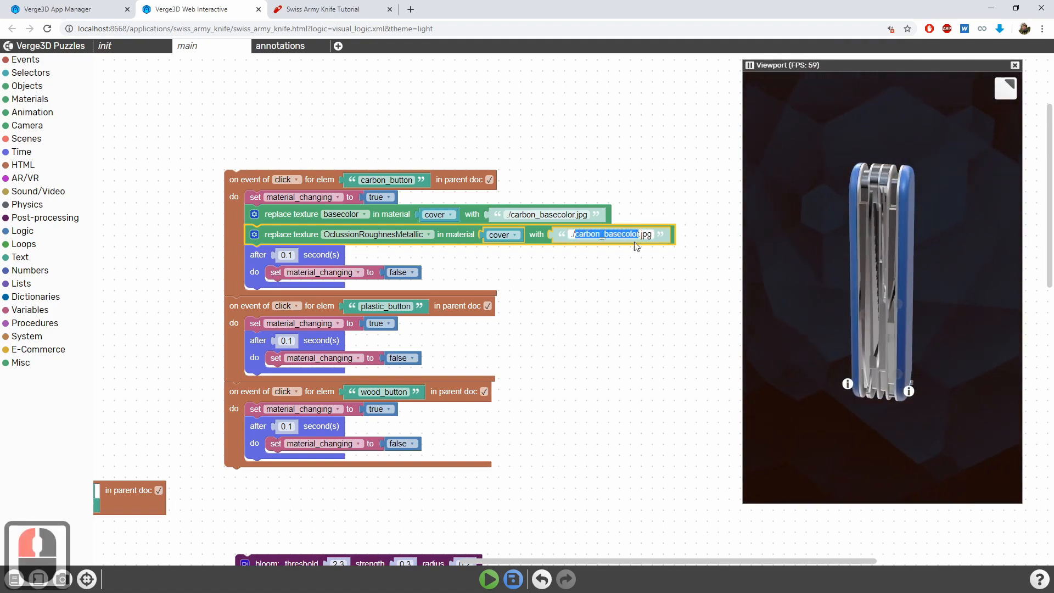
pyautogui.hotkey('ctrl', 'v')
pyautogui.click(605, 412)
# Duplicate the OclussionRoughnesMetallic replace texture puzzle below itself and set the copy's texture to normal
pyautogui.click(290, 237)
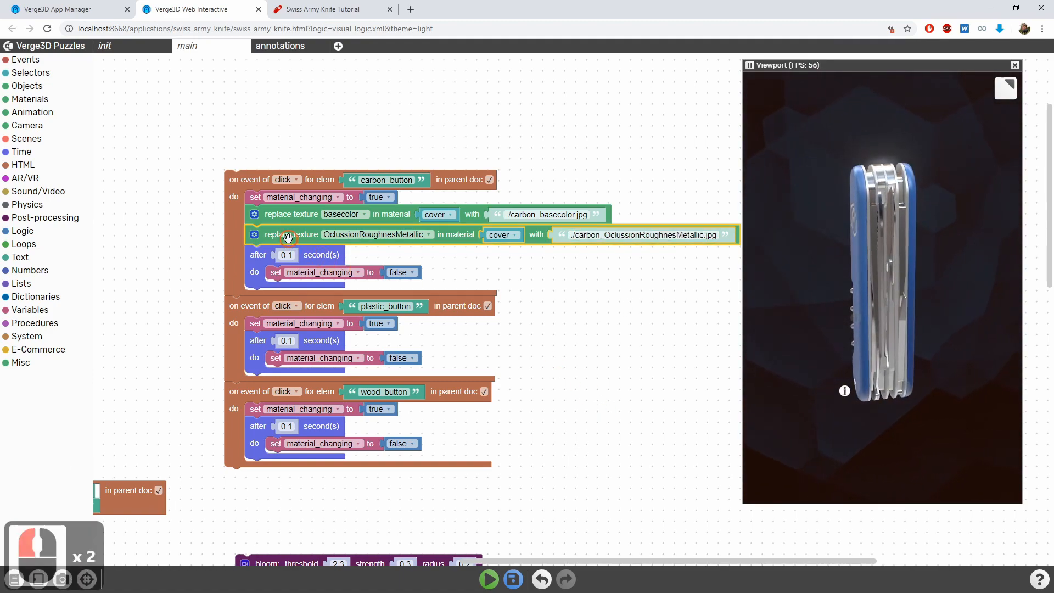
pyautogui.hotkey('ctrl', 'c')
pyautogui.hotkey('ctrl', 'v')
pyautogui.moveTo(563, 297); pyautogui.dragTo(481, 254)
pyautogui.click(374, 255)
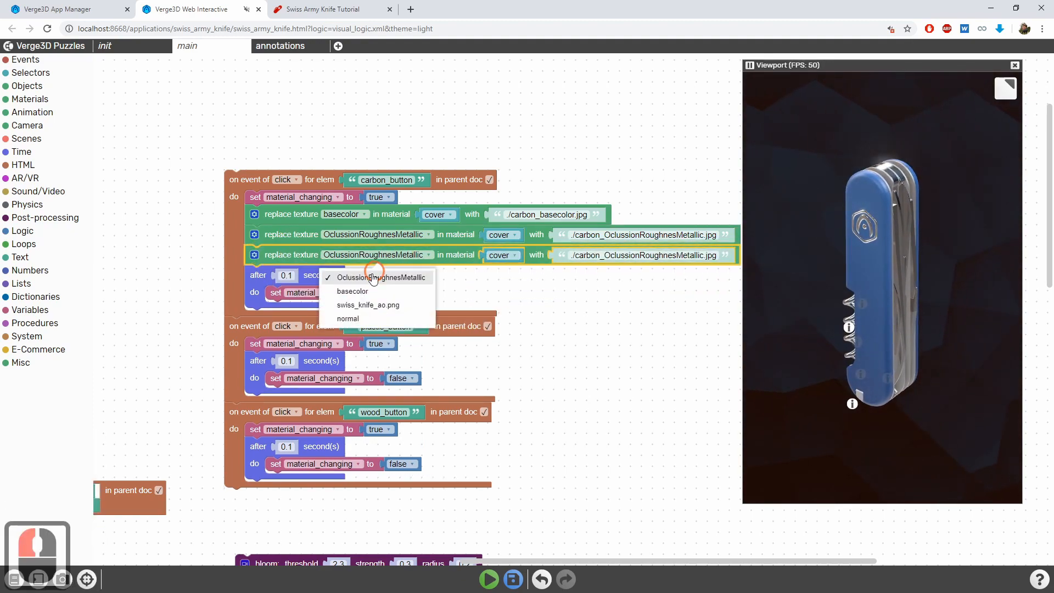
pyautogui.click(357, 315)
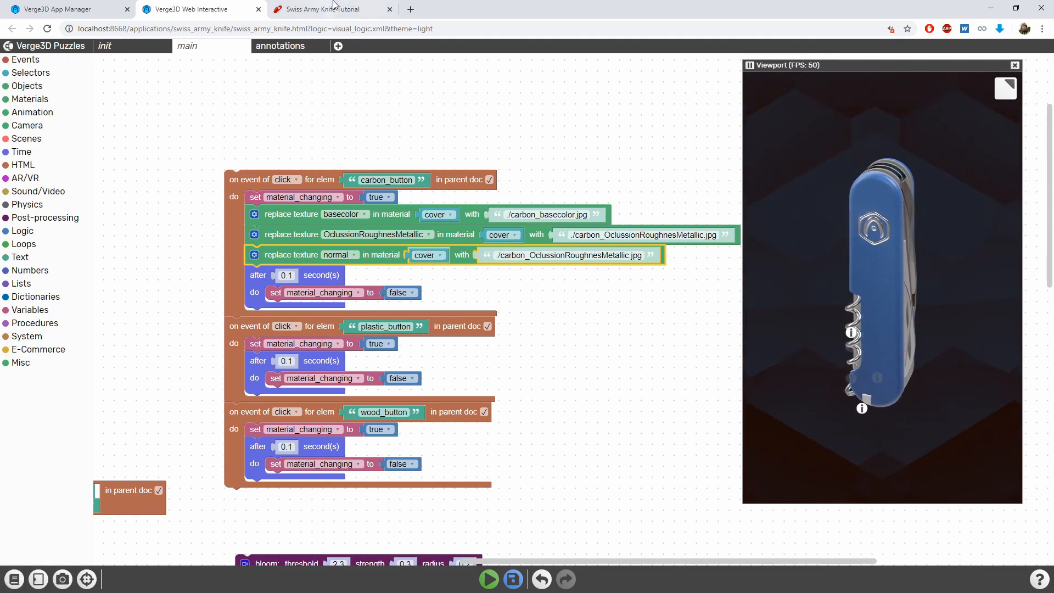
# Switch to the swiss_army_knife folder window and copy the carbon_normal file's name
pyautogui.hotkey('alt', 'Tab')
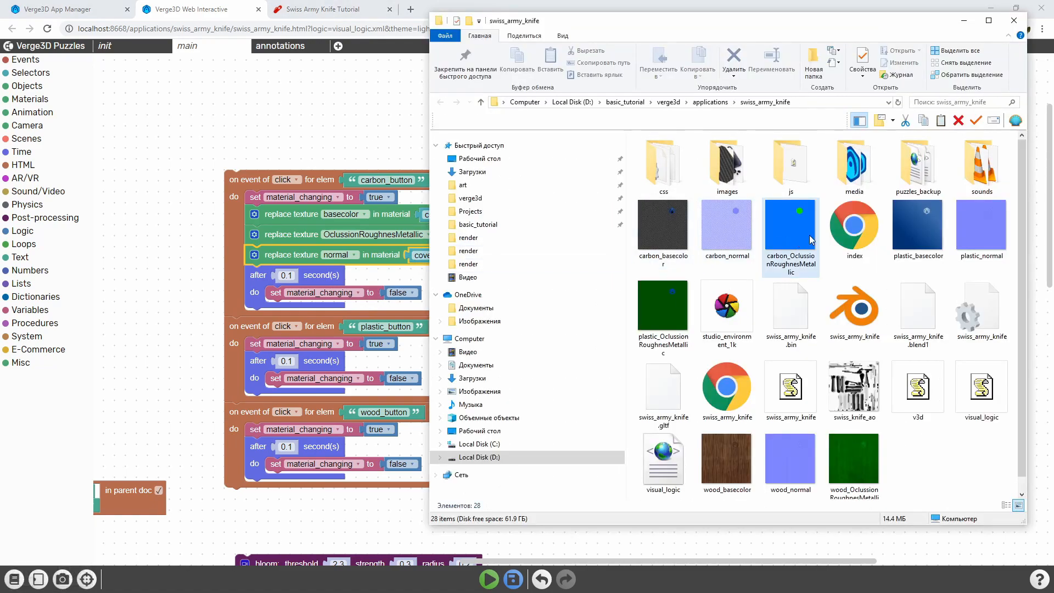
pyautogui.click(724, 225)
pyautogui.rightClick(723, 225)
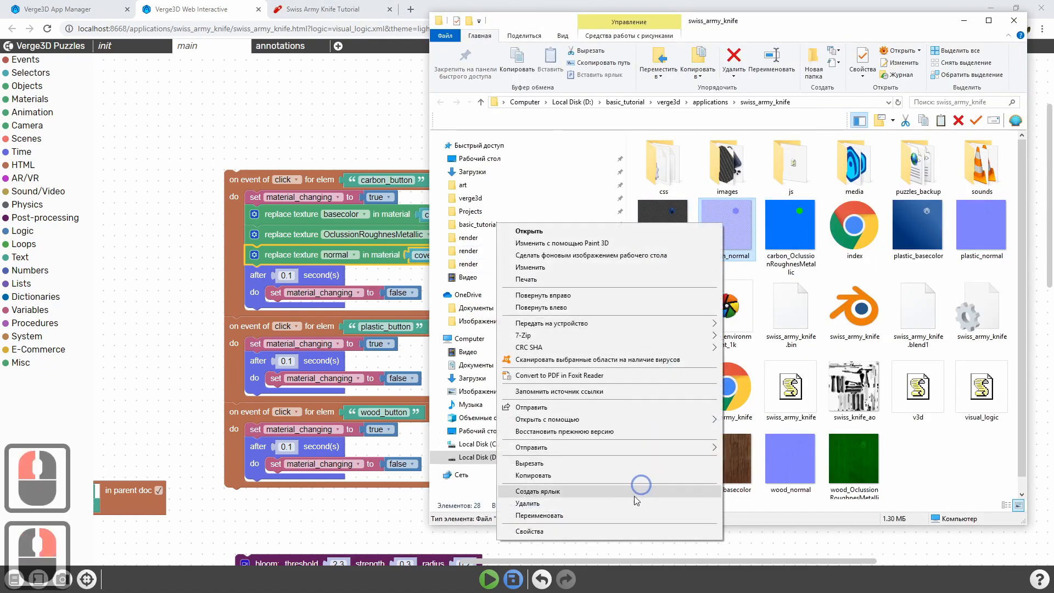
pyautogui.click(627, 515)
pyautogui.hotkey('ctrl', 'c')
pyautogui.click(910, 433)
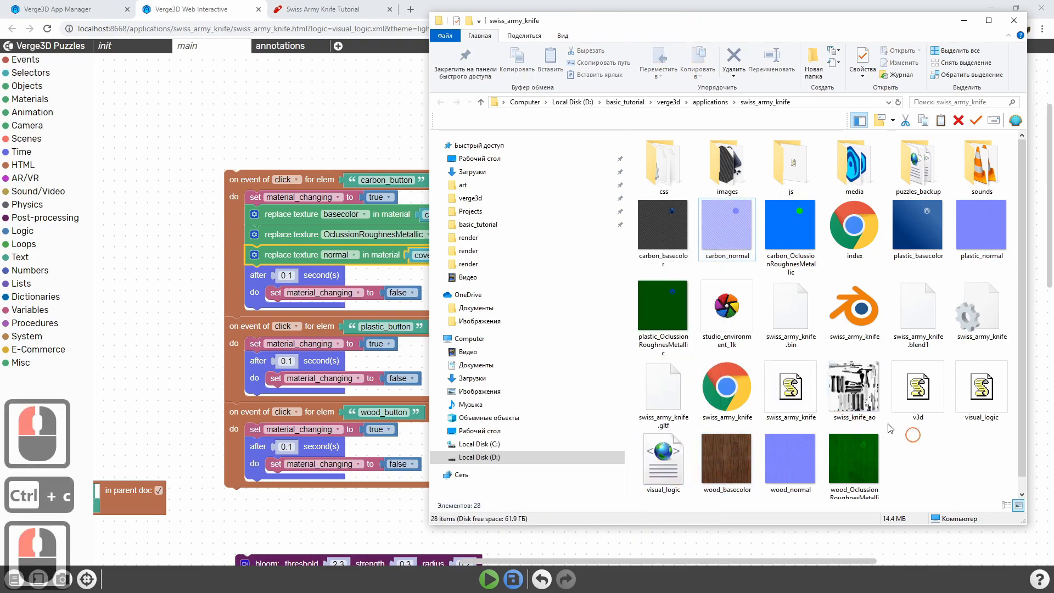
# Back in the Puzzles editor, set the normal map's replacement path to ./carbon_normal.png
pyautogui.click(170, 4)
pyautogui.doubleClick(595, 256)
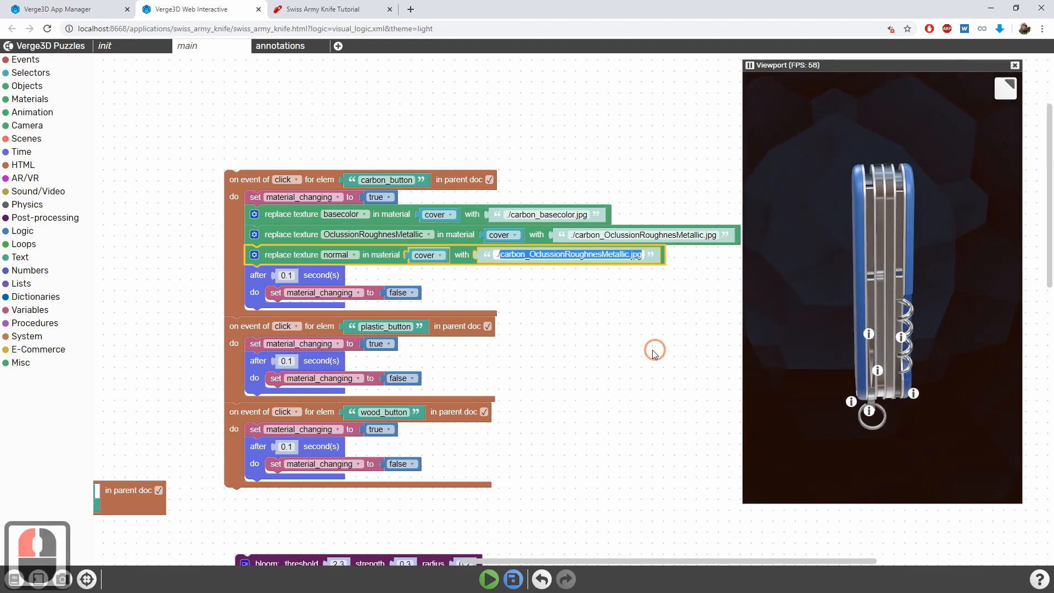
pyautogui.hotkey('ctrl', 'v')
pyautogui.write('.')
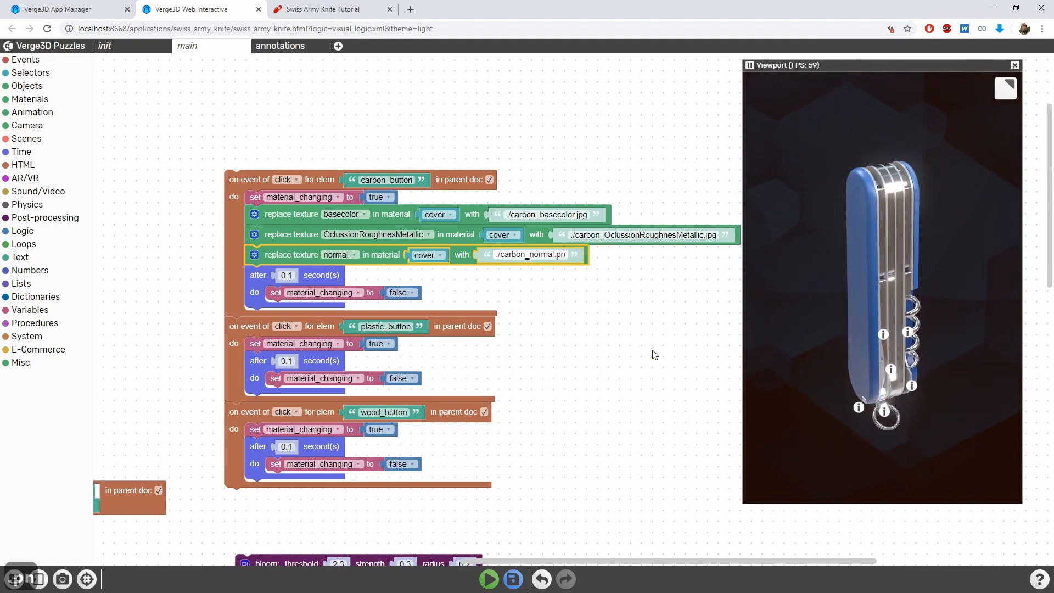
pyautogui.press('Return')
# Enable the "once ready do" slot on the normal replace texture puzzle and move carbon_button's set material_changing to false puzzle into it
pyautogui.moveTo(640, 371); pyautogui.dragTo(628, 342, button='middle')
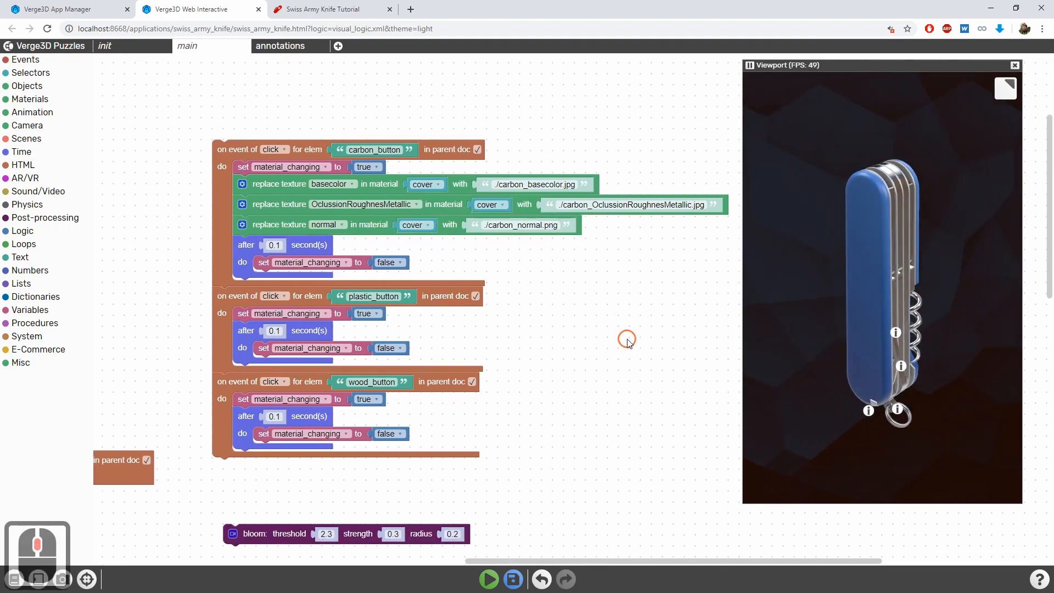
pyautogui.click(243, 224)
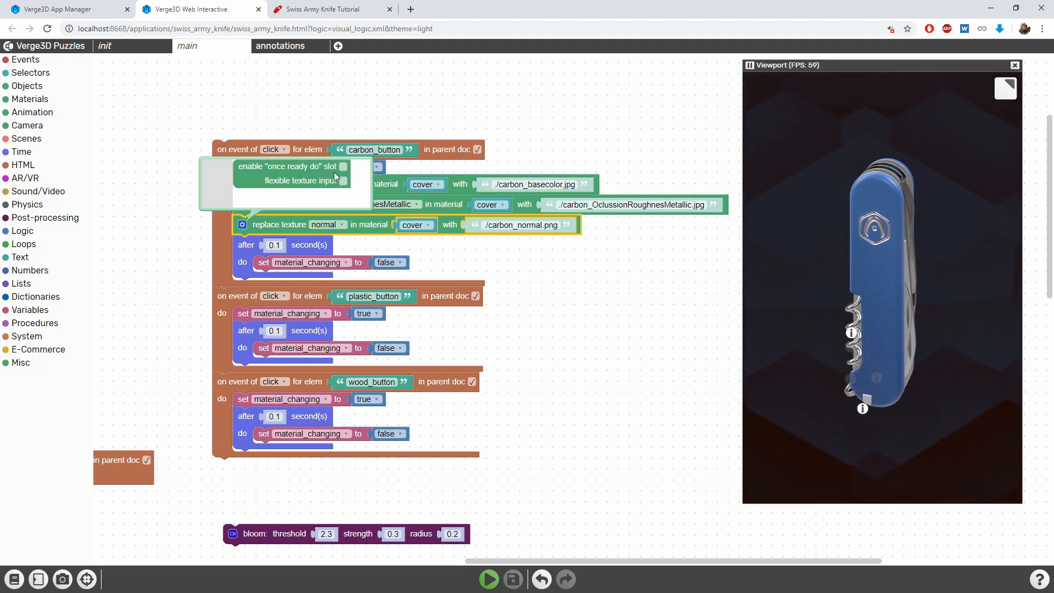
pyautogui.click(343, 167)
pyautogui.click(386, 233)
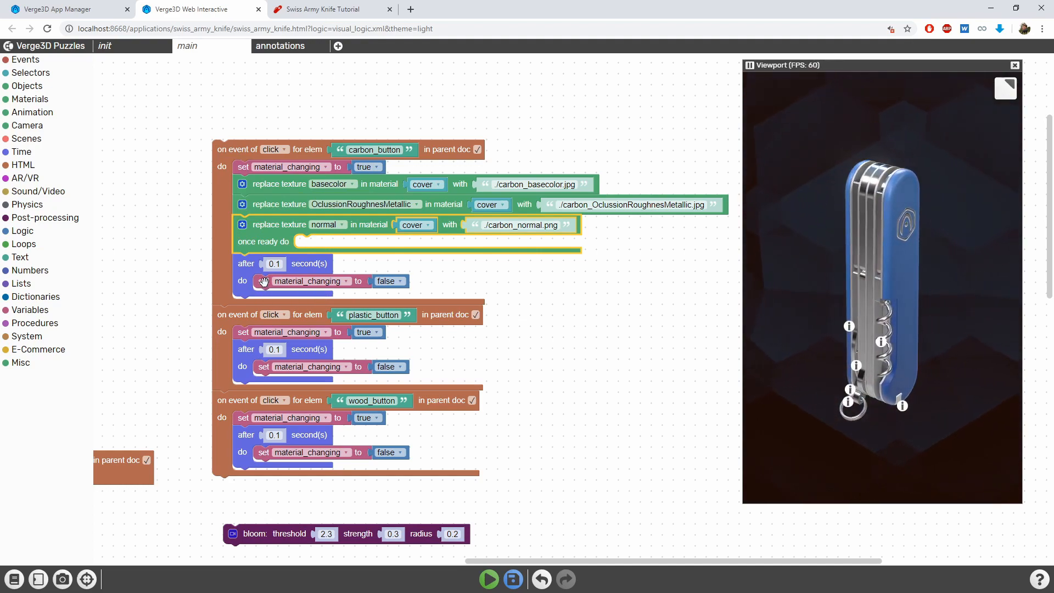
pyautogui.moveTo(263, 283); pyautogui.dragTo(306, 244)
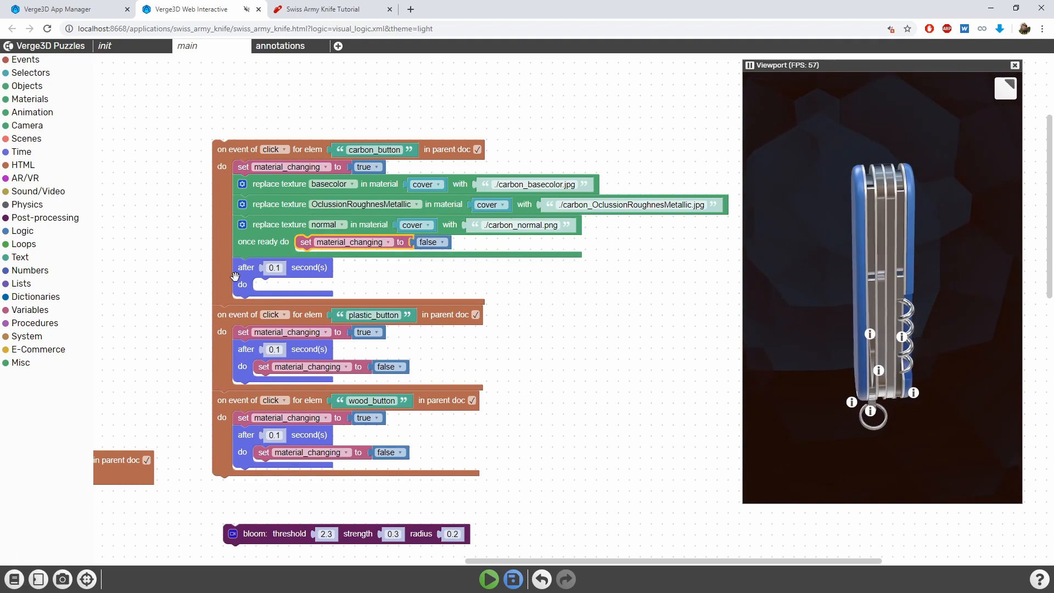
# Delete the empty "after 0.1 second(s)" puzzle from carbon_button's click event
pyautogui.moveTo(249, 272); pyautogui.dragTo(243, 305)
pyautogui.press('Delete')
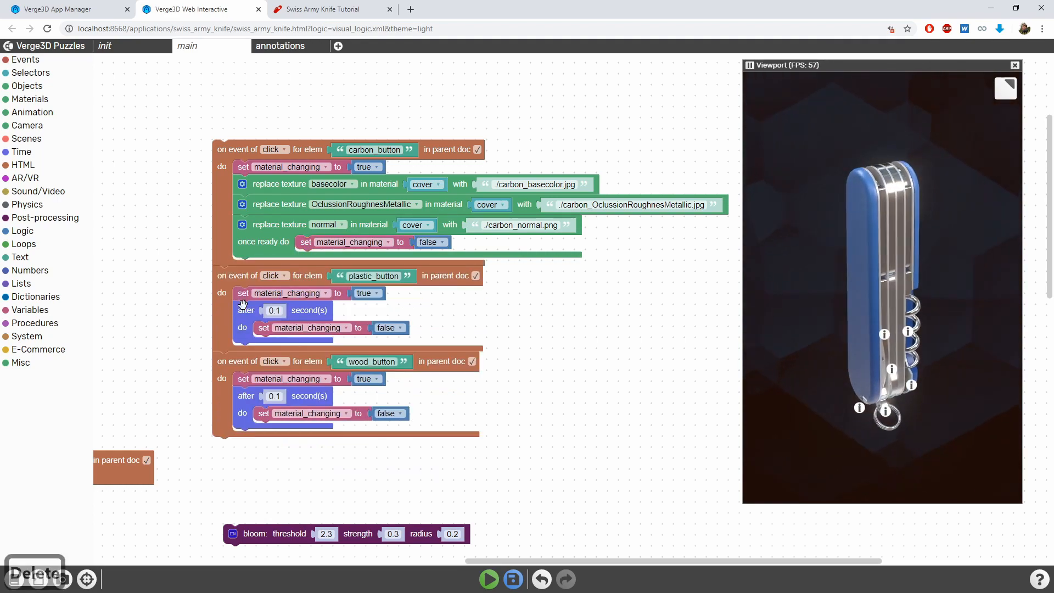
pyautogui.click(264, 244)
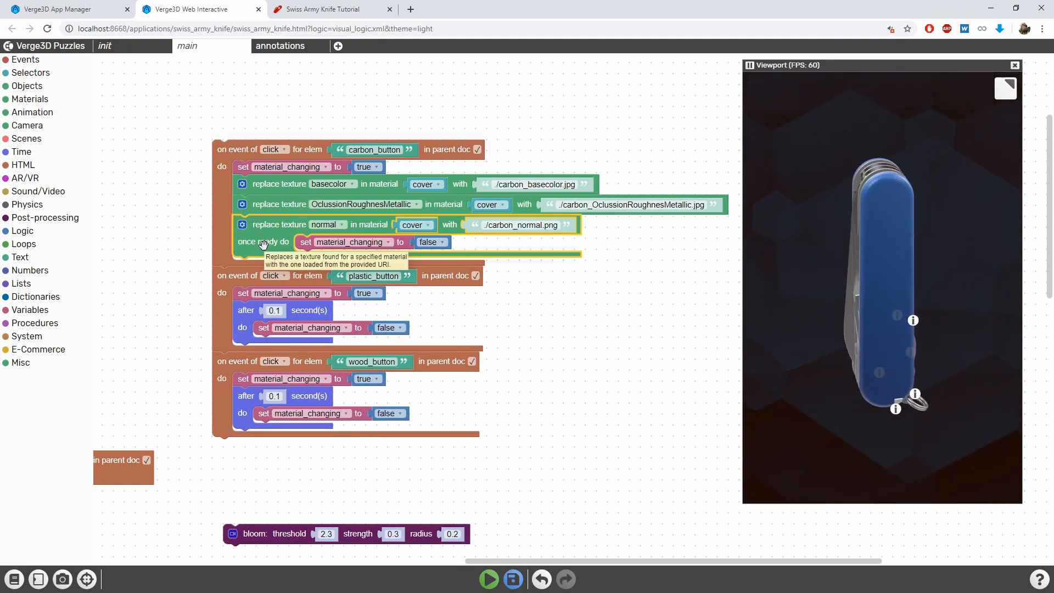
# Save the puzzles and switch to the Swiss Army Knife Tutorial page to reload it
pyautogui.moveTo(560, 324); pyautogui.dragTo(549, 325)
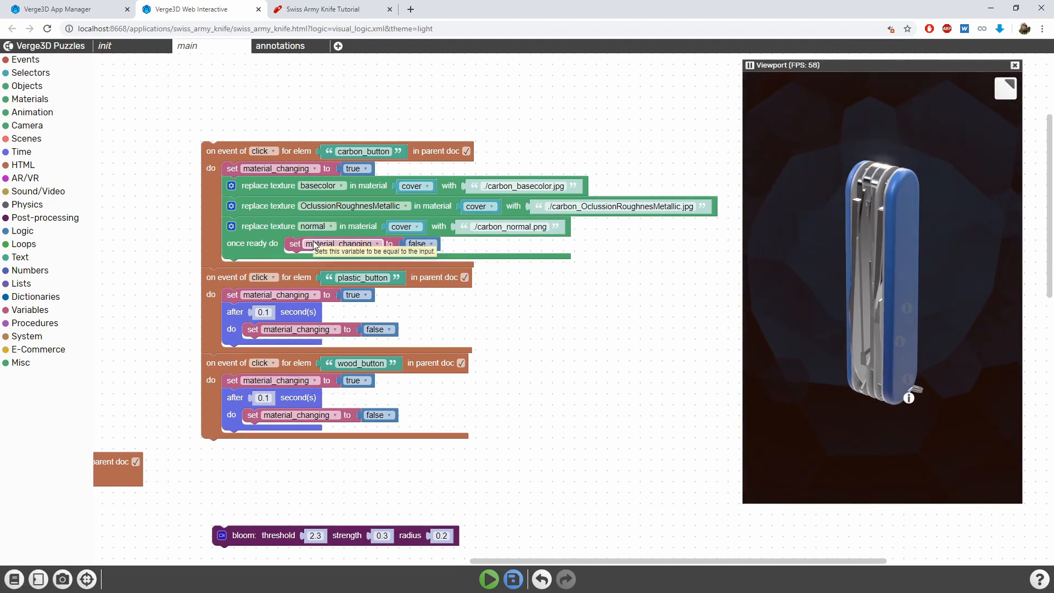
pyautogui.moveTo(475, 526); pyautogui.dragTo(460, 500, button='middle')
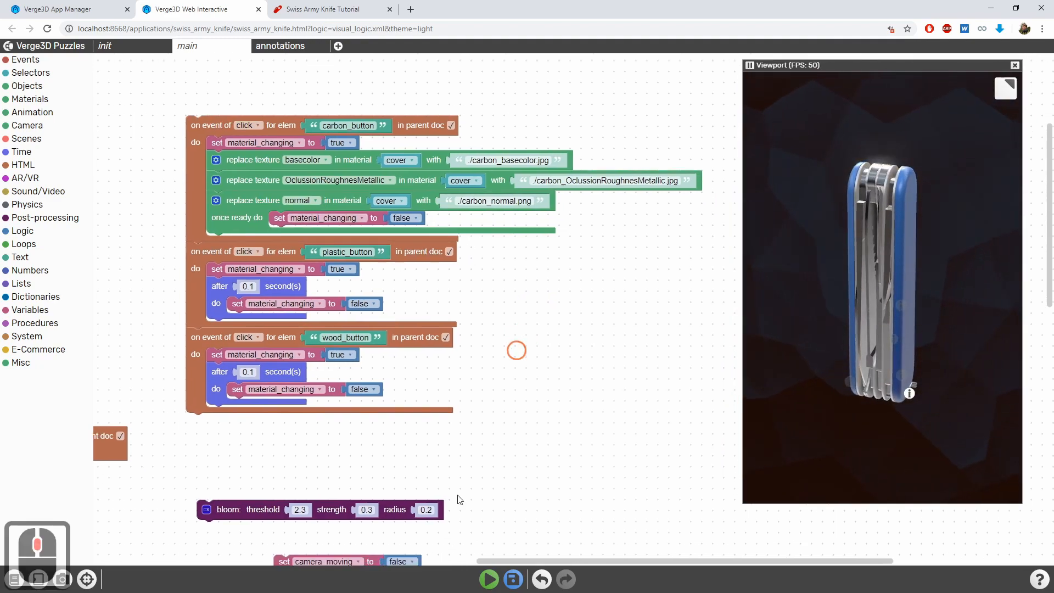
pyautogui.click(499, 572)
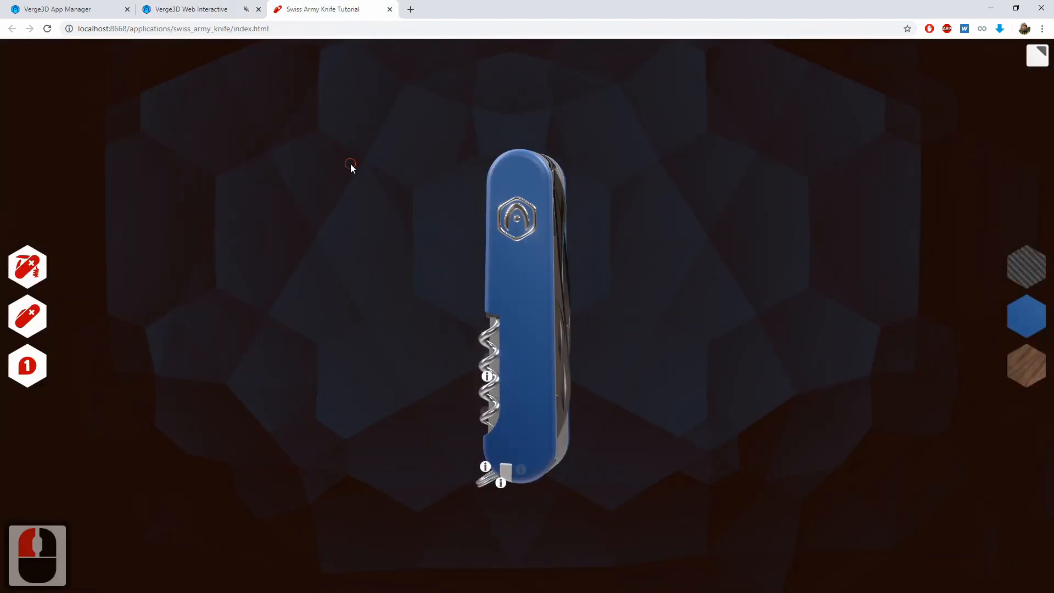
pyautogui.click(378, 255)
pyautogui.hotkey('ctrl', 'r')
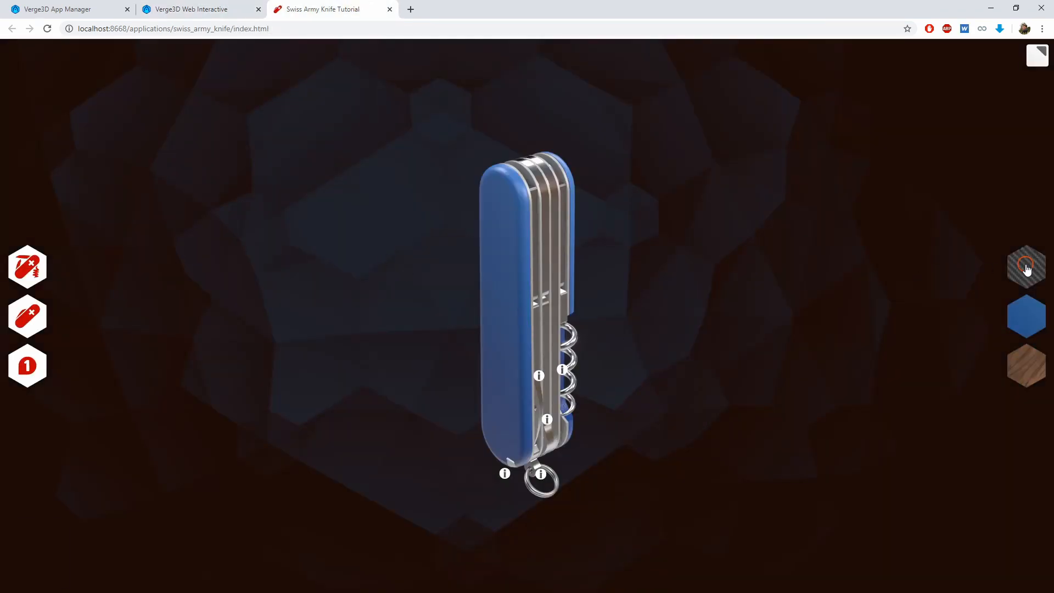
# Apply the carbon material in the running app and inspect the knife's cover from several sides
pyautogui.click(1028, 269)
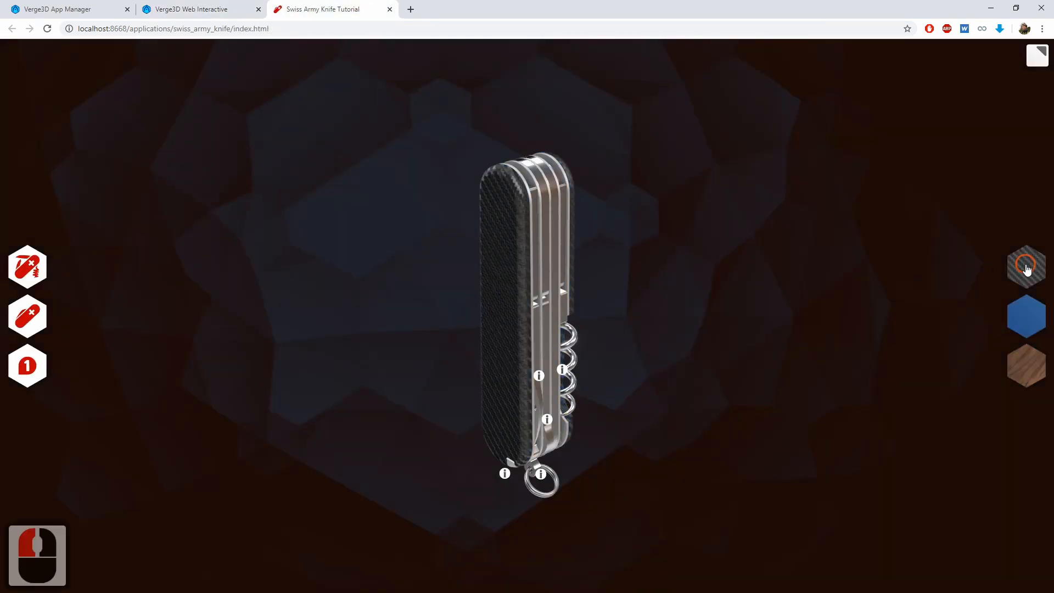
pyautogui.moveTo(332, 270); pyautogui.dragTo(667, 262)
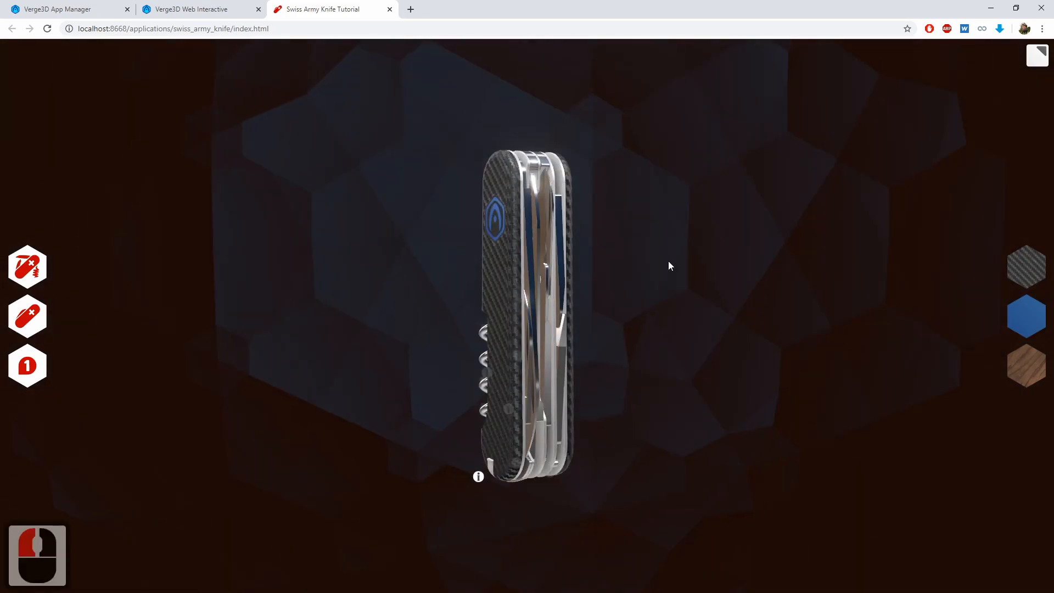
pyautogui.moveTo(412, 312); pyautogui.dragTo(481, 370)
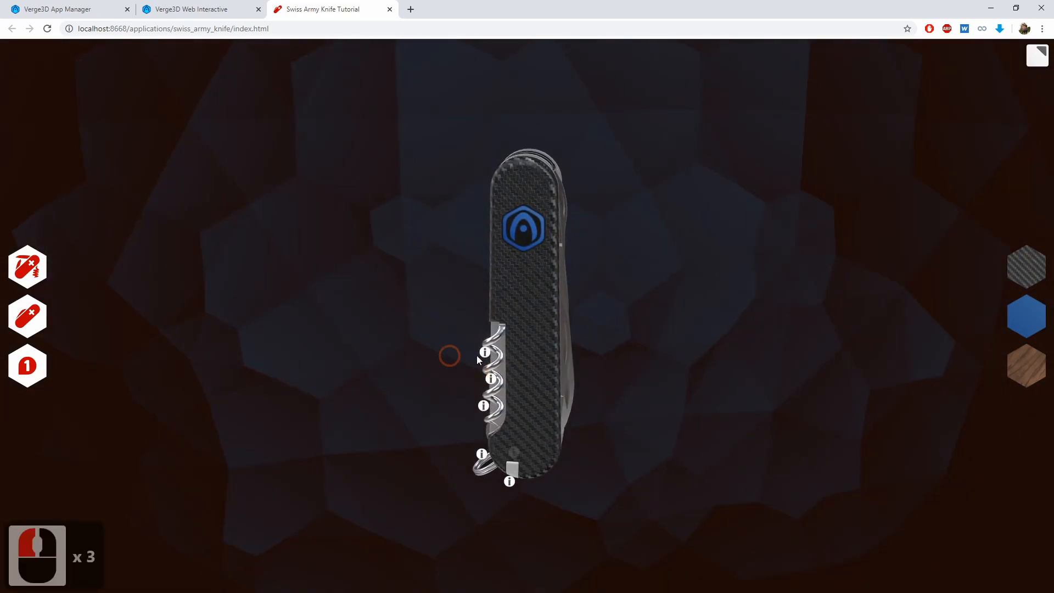
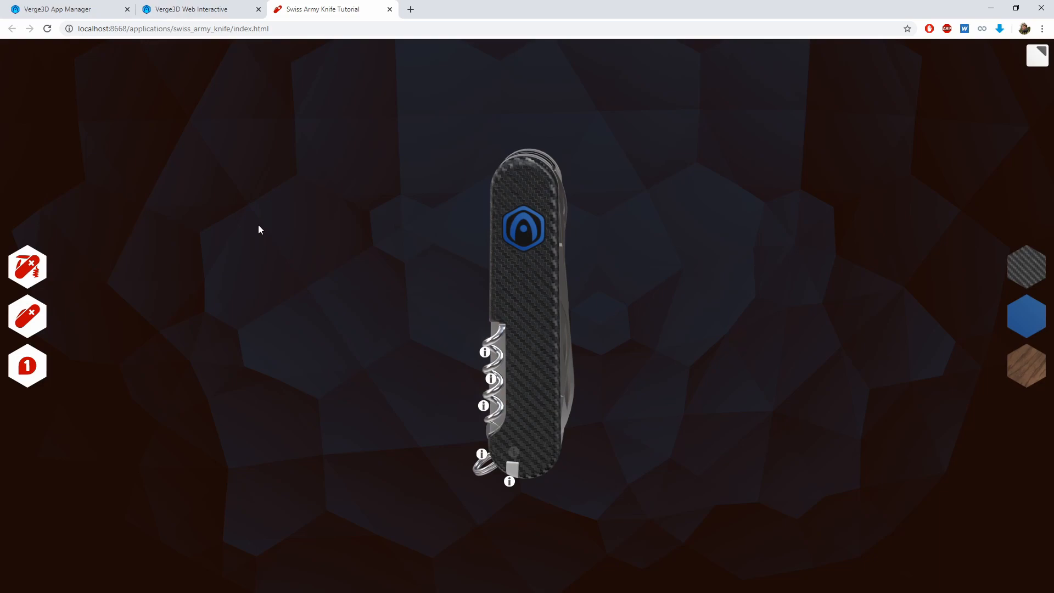
pyautogui.moveTo(258, 225); pyautogui.dragTo(354, 246)
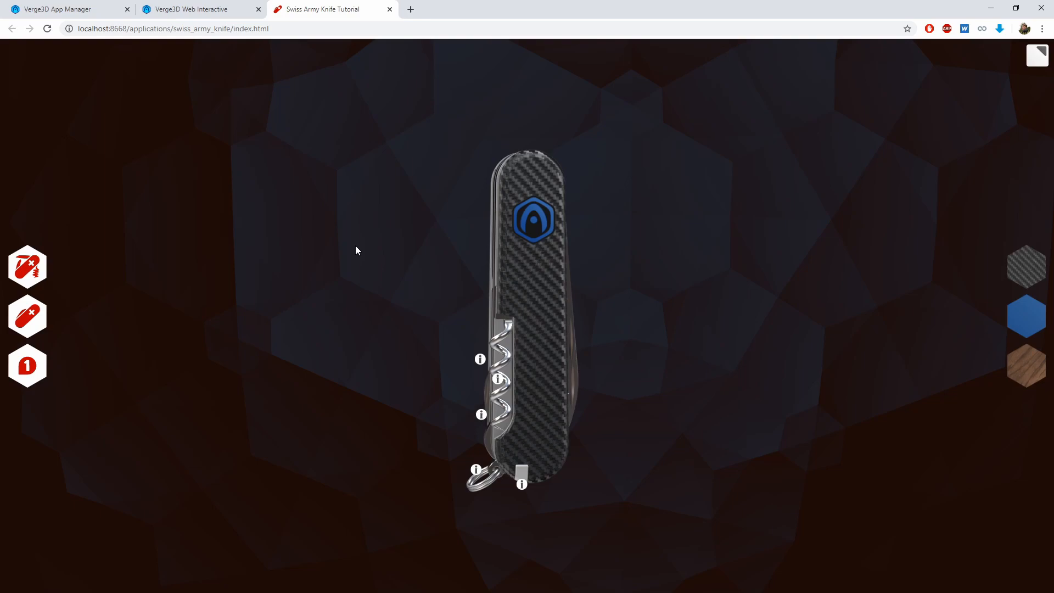
pyautogui.moveTo(355, 245); pyautogui.dragTo(398, 250)
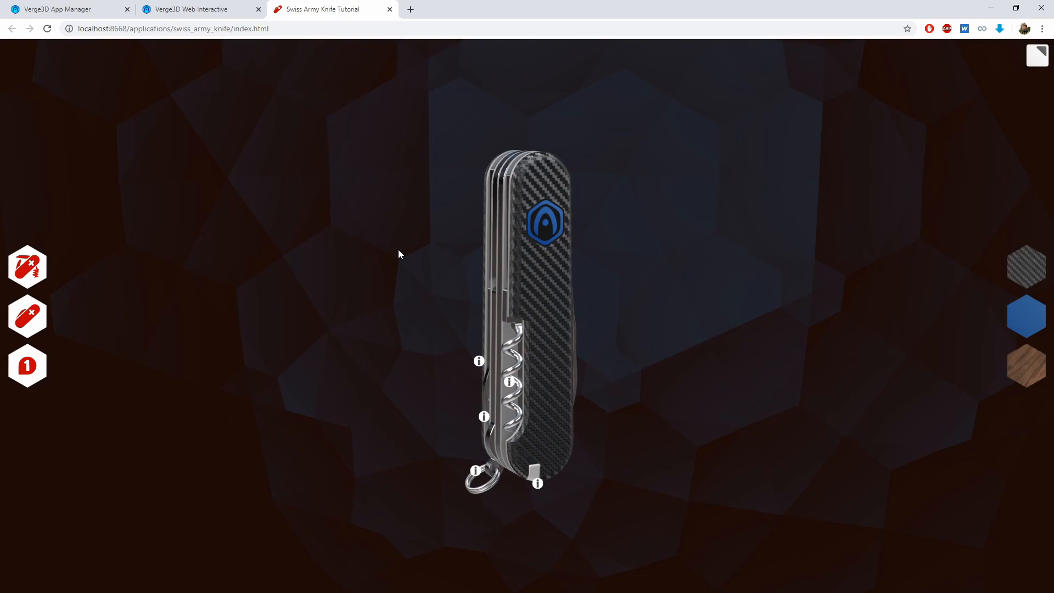
# In the Puzzles editor, duplicate carbon_button's basecolor replace texture puzzle into plastic_button's click event, below set material_changing to true
pyautogui.click(204, 8)
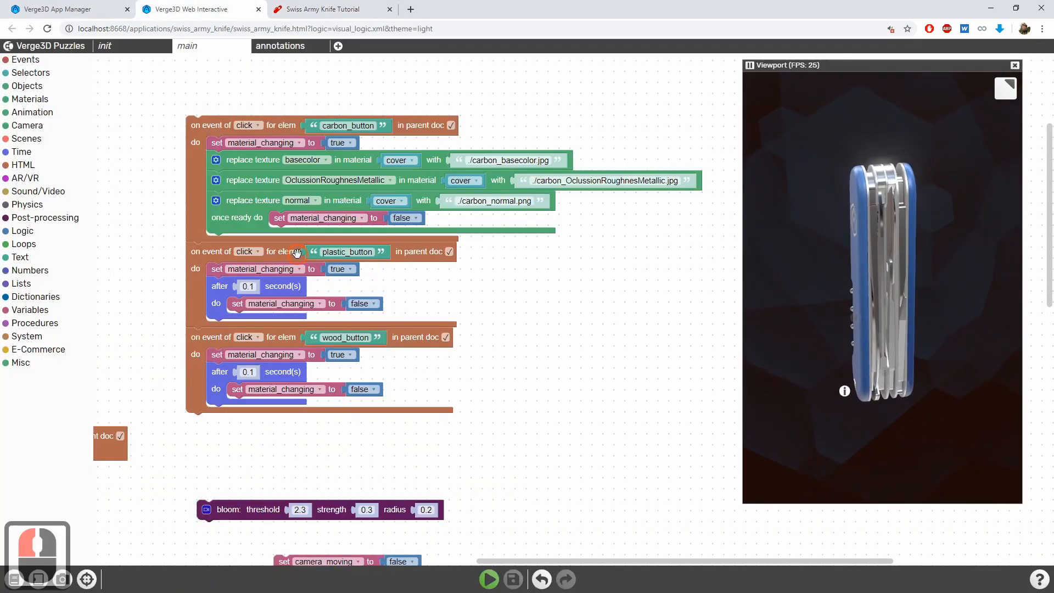
pyautogui.click(297, 252)
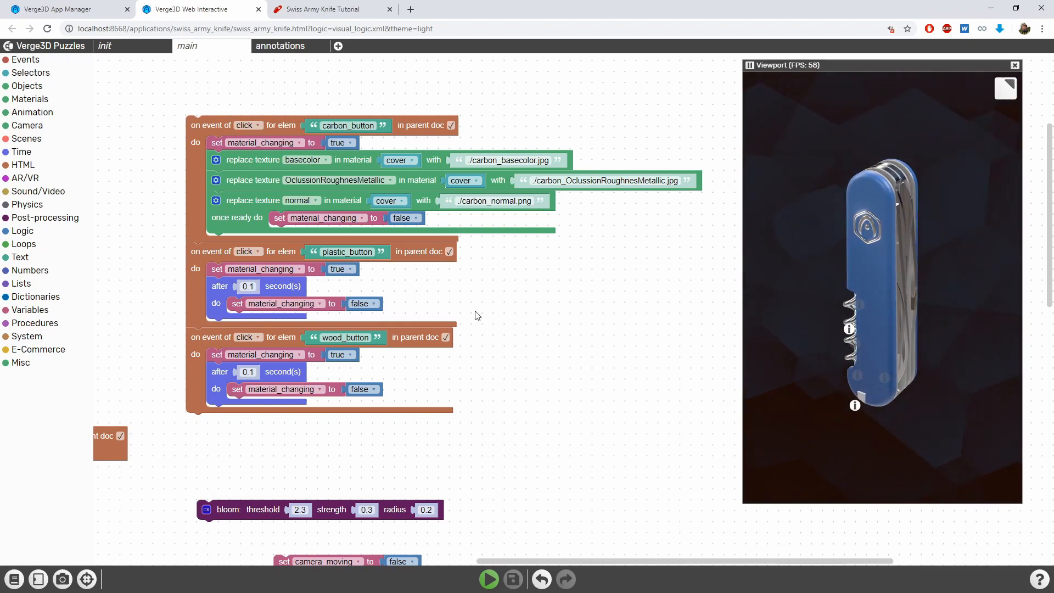
pyautogui.moveTo(245, 198); pyautogui.dragTo(266, 186, button='middle')
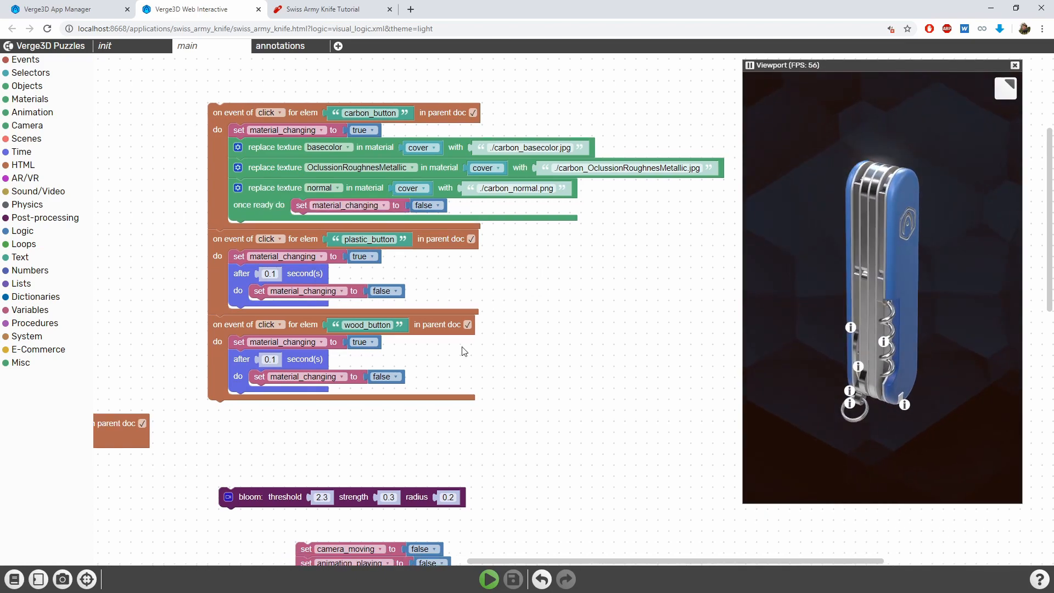
pyautogui.moveTo(254, 146); pyautogui.dragTo(289, 145, button='middle')
pyautogui.click(289, 145)
pyautogui.hotkey('ctrl', 'c')
pyautogui.hotkey('ctrl', 'v')
pyautogui.moveTo(398, 306); pyautogui.dragTo(277, 272)
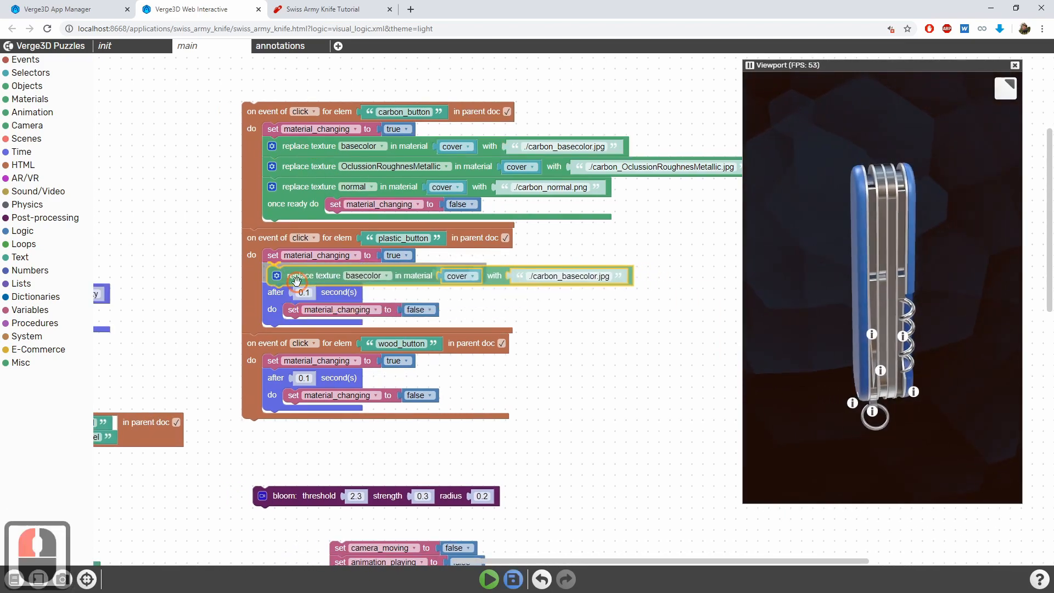
# Duplicate carbon_button's OclussionRoughnesMetallic and normal replace texture puzzles into plastic_button's click event and delete its "after 0.1 second(s)" puzzle
pyautogui.click(307, 173)
pyautogui.hotkey('ctrl', 'c')
pyautogui.hotkey('ctrl', 'v')
pyautogui.moveTo(390, 306); pyautogui.dragTo(319, 316)
pyautogui.click(291, 184)
pyautogui.hotkey('ctrl', 'c')
pyautogui.hotkey('ctrl', 'v')
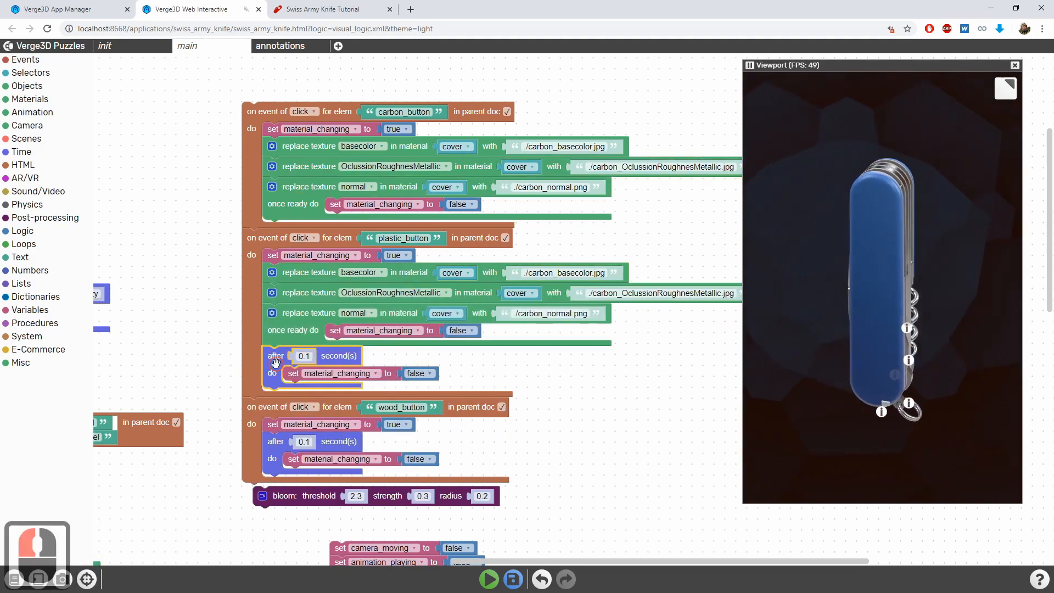
pyautogui.press('Delete')
# Set plastic_button's texture files to ./plastic_basecolor.jpg, ./plastic_OclussionRoughnesMetallic.jpg and ./plastic_normal.png
pyautogui.moveTo(527, 286); pyautogui.dragTo(445, 288, button='middle')
pyautogui.click(463, 275)
pyautogui.doubleClick(463, 275)
pyautogui.write('plastic')
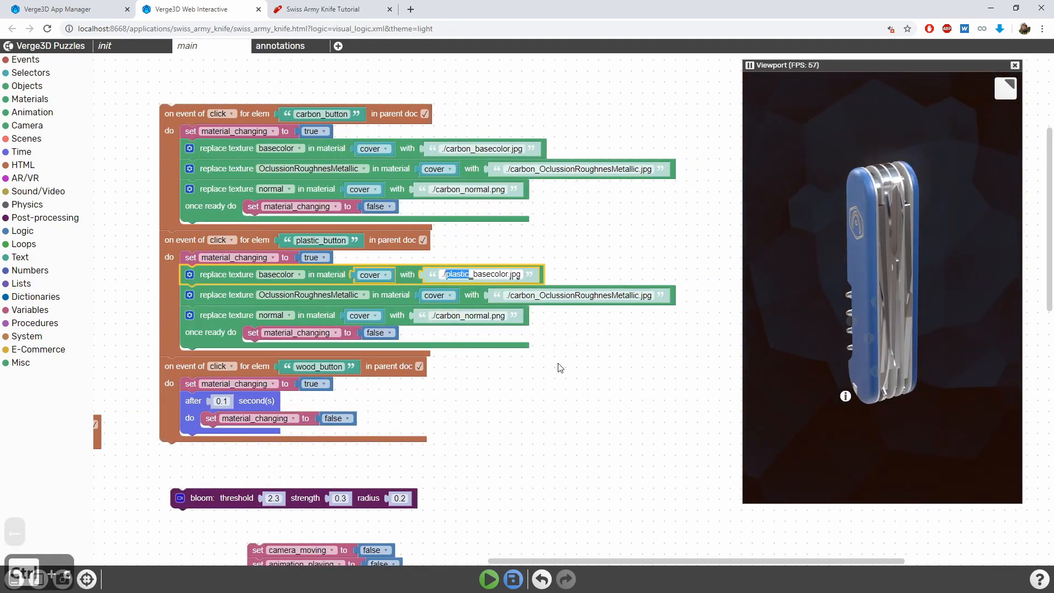
pyautogui.click(518, 295)
pyautogui.moveTo(522, 296); pyautogui.dragTo(535, 296)
pyautogui.write('plastic')
pyautogui.moveTo(440, 315)
pyautogui.mouseDown()
pyautogui.moveTo(459, 316)
pyautogui.moveTo(440, 316)
pyautogui.mouseUp()
pyautogui.moveTo(435, 316); pyautogui.dragTo(454, 316)
pyautogui.write('plastic')
# Save the puzzles and try the carbon and plastic material buttons on the Swiss Army Knife Tutorial page
pyautogui.click(513, 579)
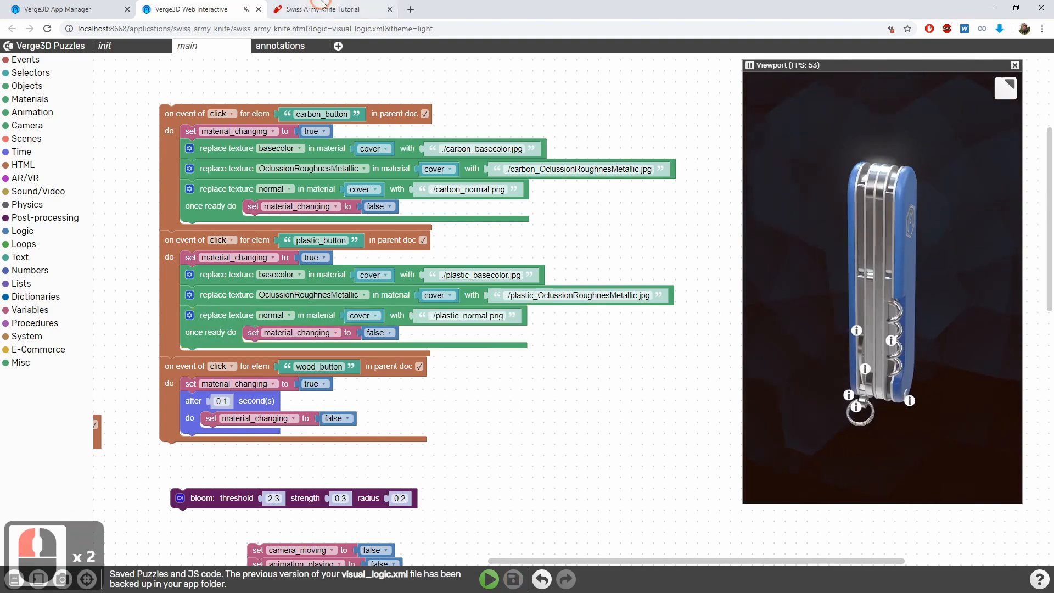
pyautogui.click(320, 8)
pyautogui.click(1025, 264)
pyautogui.click(1027, 316)
# Replace wood_button's "after 0.1 second(s)" puzzle with duplicates of plastic_button's three replace texture puzzles
pyautogui.click(187, 9)
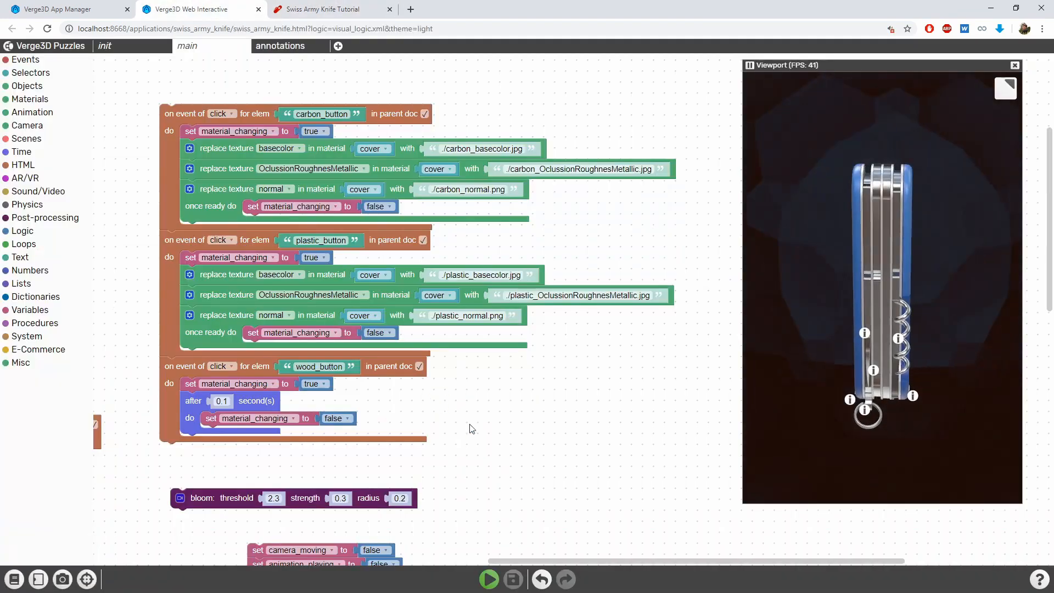
pyautogui.click(237, 352)
pyautogui.press('Delete')
pyautogui.click(264, 219)
pyautogui.hotkey('ctrl', 'c')
pyautogui.hotkey('ctrl', 'v')
pyautogui.moveTo(265, 248); pyautogui.dragTo(260, 350)
pyautogui.click(264, 239)
pyautogui.hotkey('ctrl', 'c')
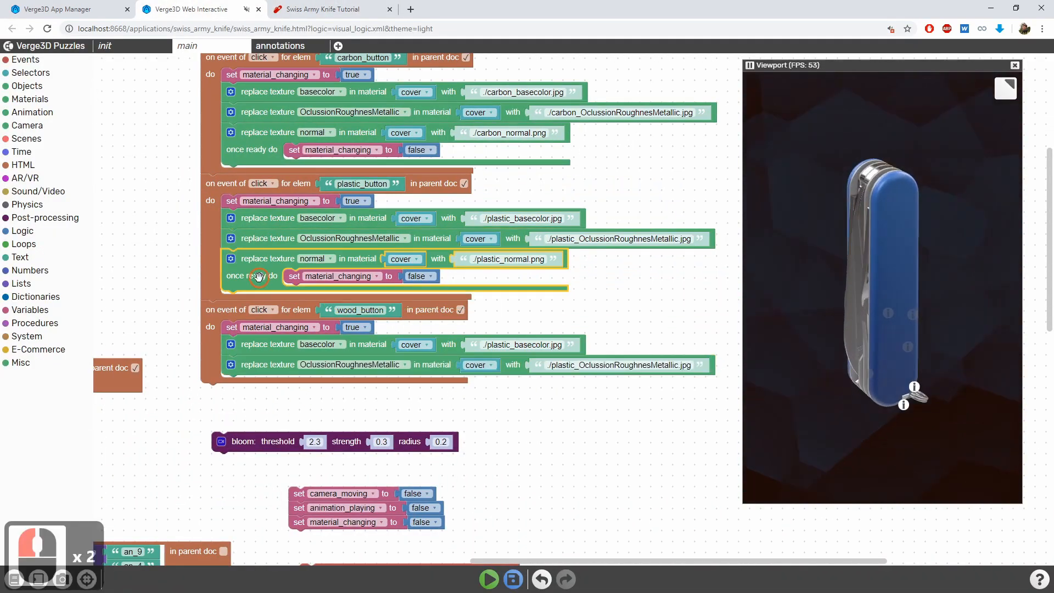
# Set wood_button's texture files to ./wood_basecolor.jpg, ./wood_OclussionRoughnesMetallic.jpg and ./wood_normal.png
pyautogui.doubleClick(492, 345)
pyautogui.write('wood')
pyautogui.doubleClick(565, 365)
pyautogui.write('wood')
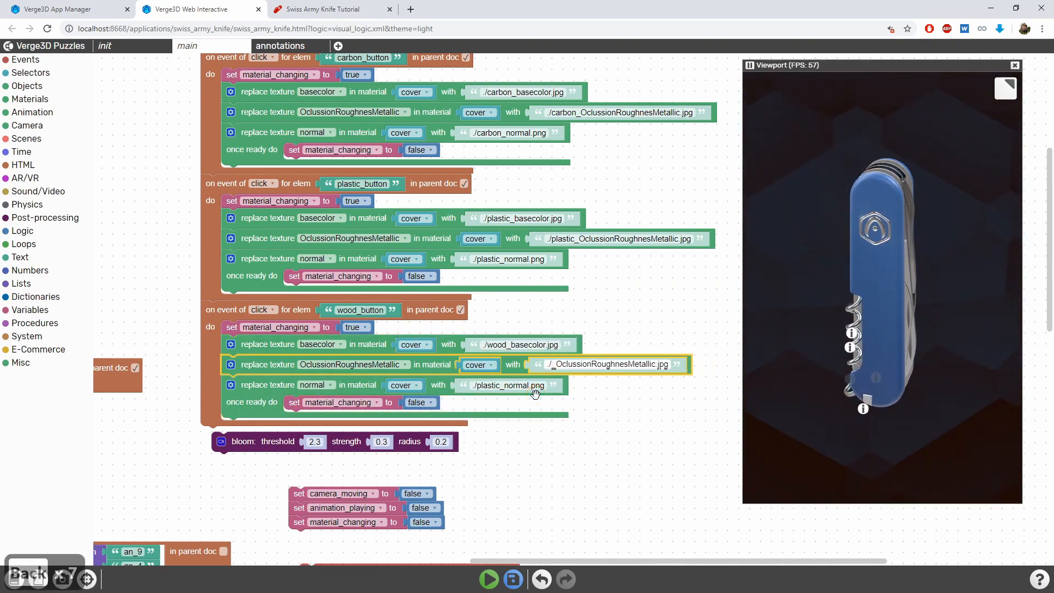
pyautogui.doubleClick(492, 384)
pyautogui.write('wood')
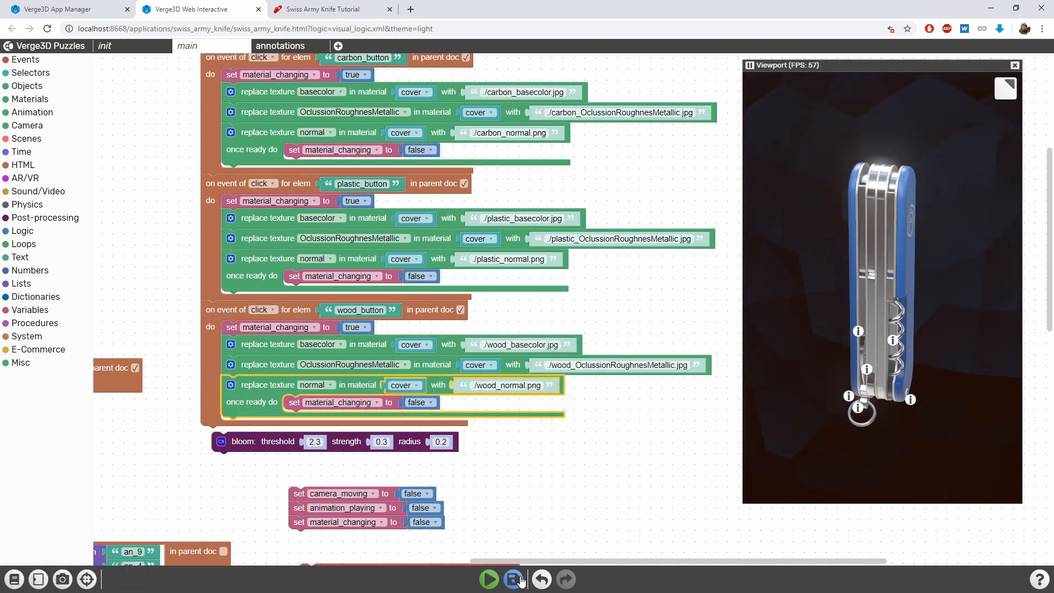
# Save the puzzles and reload the Swiss Army Knife Tutorial page
pyautogui.click(514, 579)
pyautogui.click(324, 9)
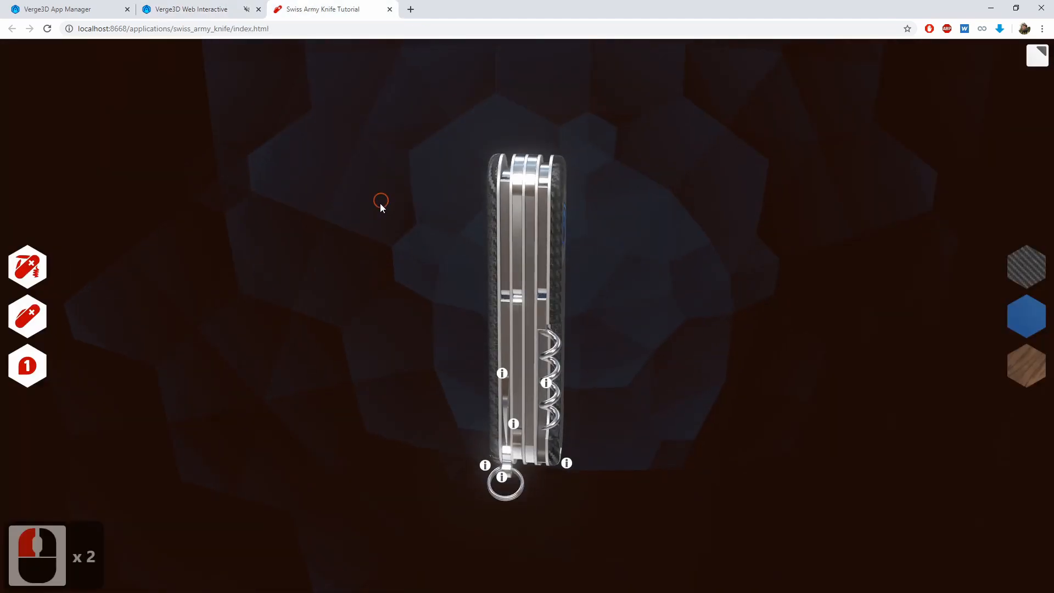
pyautogui.hotkey('ctrl', 'r')
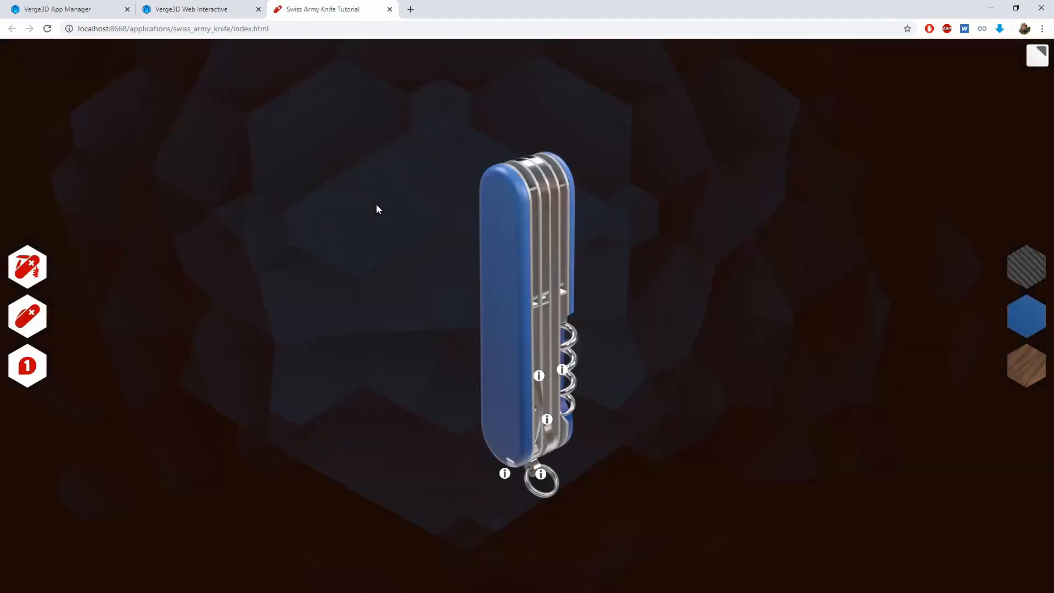
# Test the material buttons in the running app, including carbon, and inspect the knife's covers from several sides
pyautogui.click(1006, 358)
pyautogui.moveTo(626, 318); pyautogui.dragTo(379, 307)
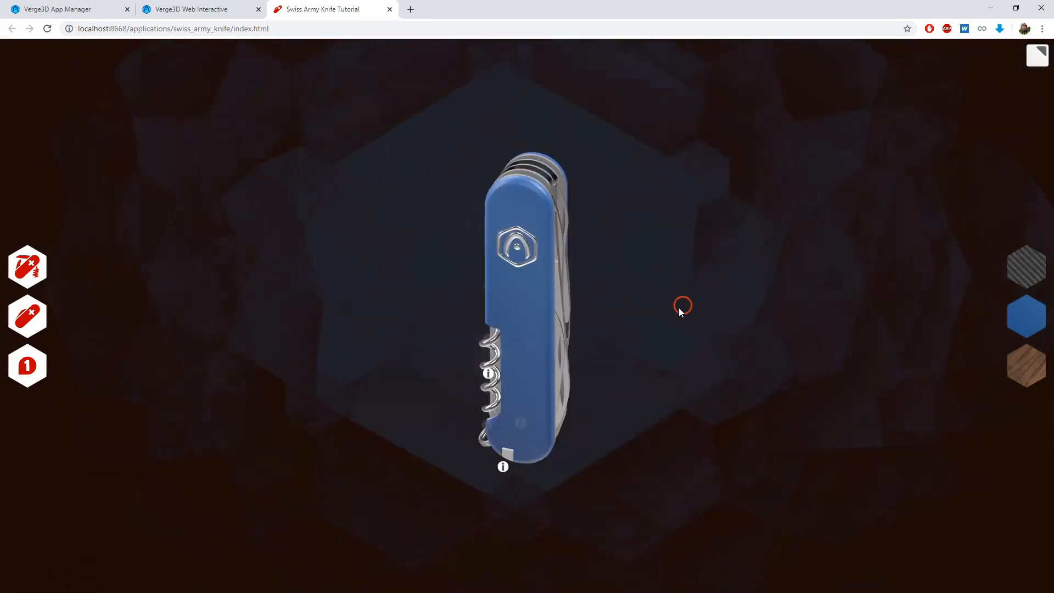
pyautogui.moveTo(679, 308); pyautogui.dragTo(560, 259)
pyautogui.moveTo(813, 288); pyautogui.dragTo(956, 275)
pyautogui.click(1022, 267)
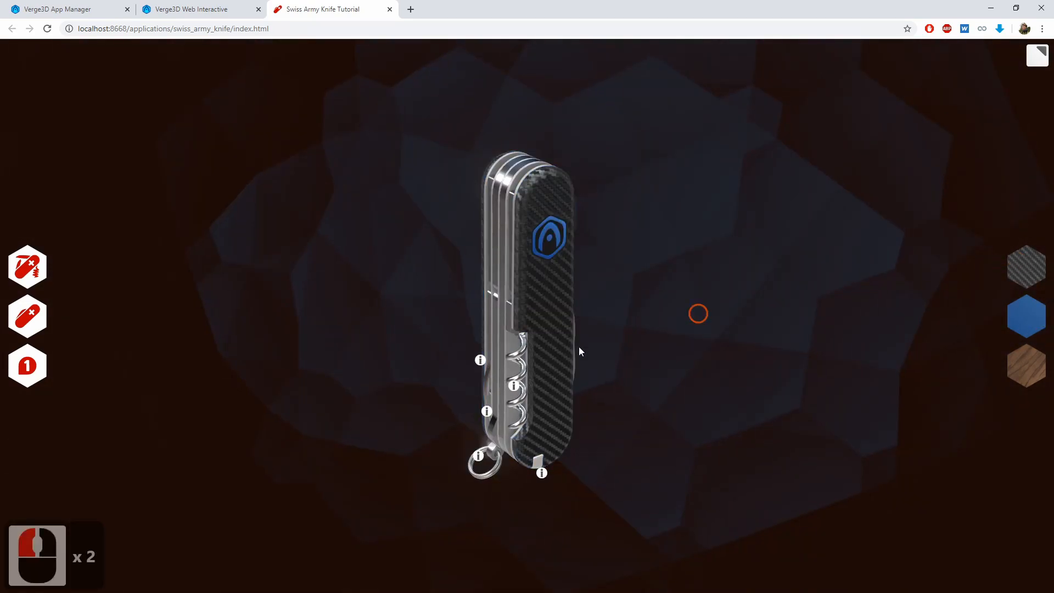
pyautogui.moveTo(668, 395); pyautogui.dragTo(707, 357)
pyautogui.doubleClick(706, 357)
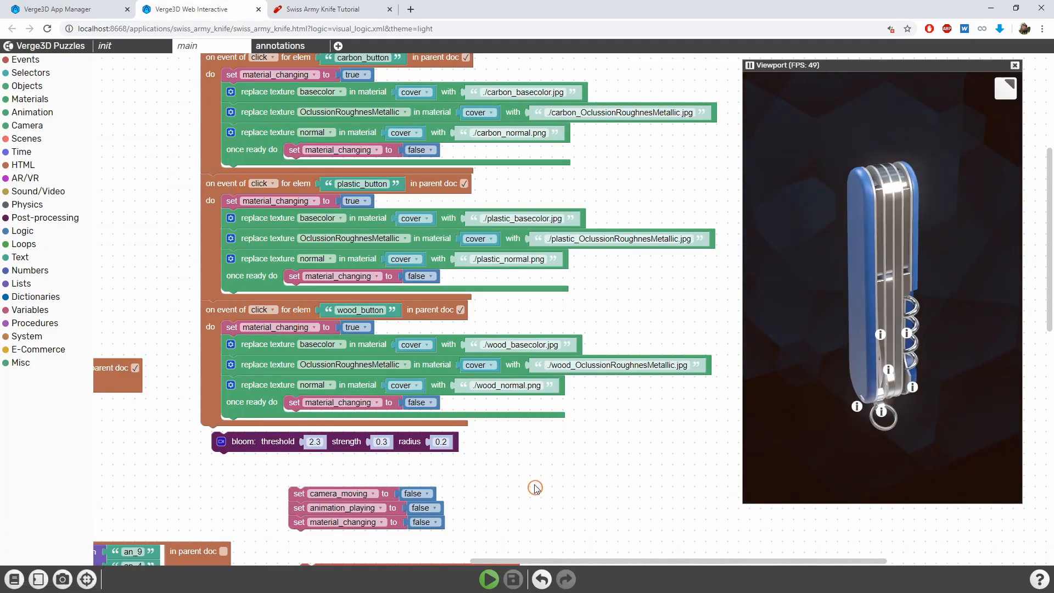
# Switch to Blender's Layout workspace, select limiter_4 behind the cover and display its material settings
pyautogui.moveTo(537, 486); pyautogui.dragTo(532, 477)
pyautogui.hotkey('alt', 'Tab')
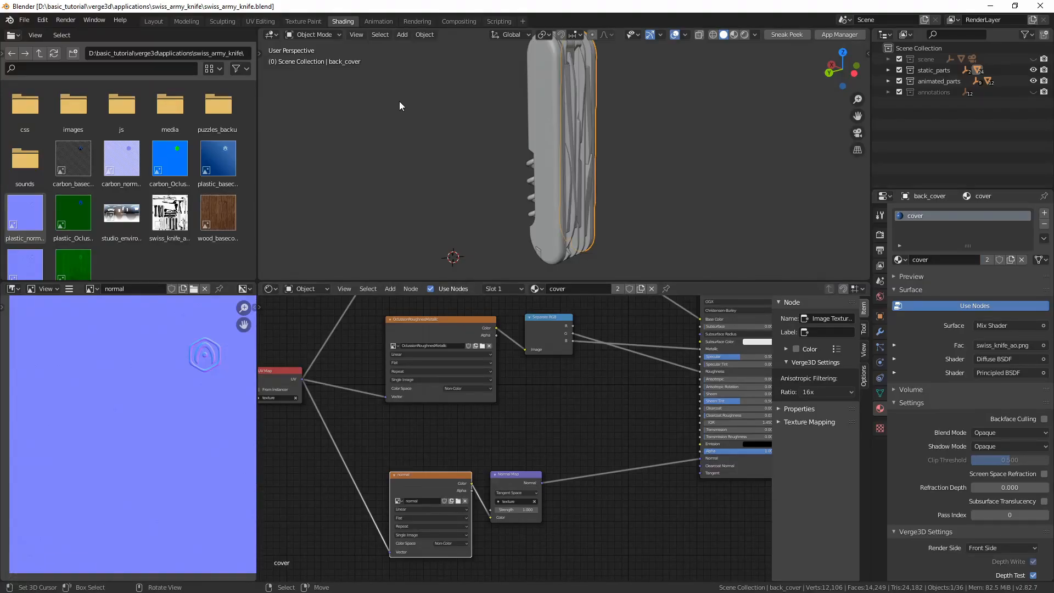
pyautogui.click(153, 21)
pyautogui.moveTo(357, 153); pyautogui.dragTo(393, 236, button='middle')
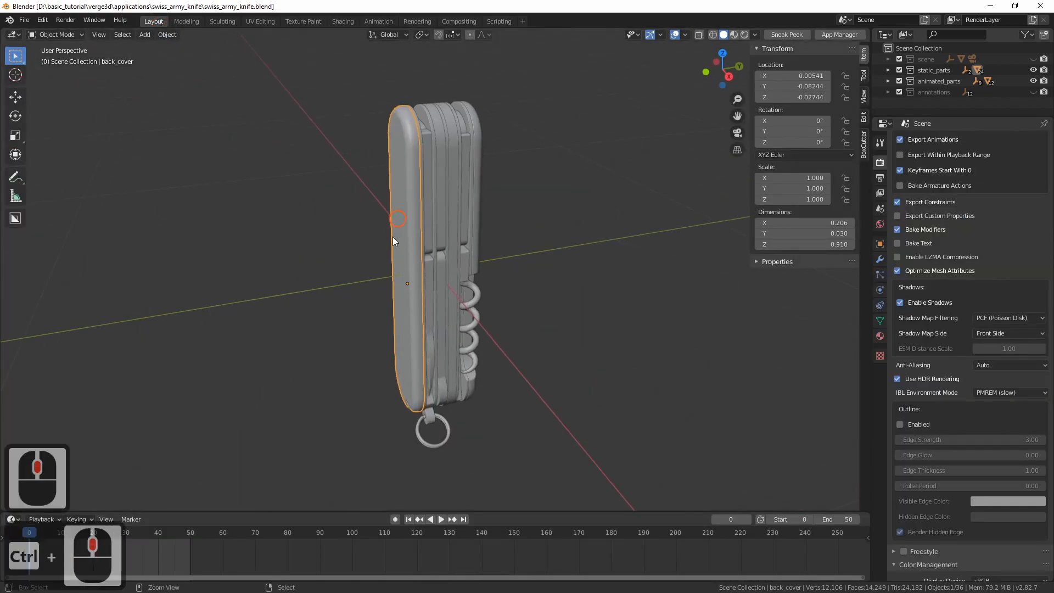
pyautogui.click(423, 234)
pyautogui.click(424, 234)
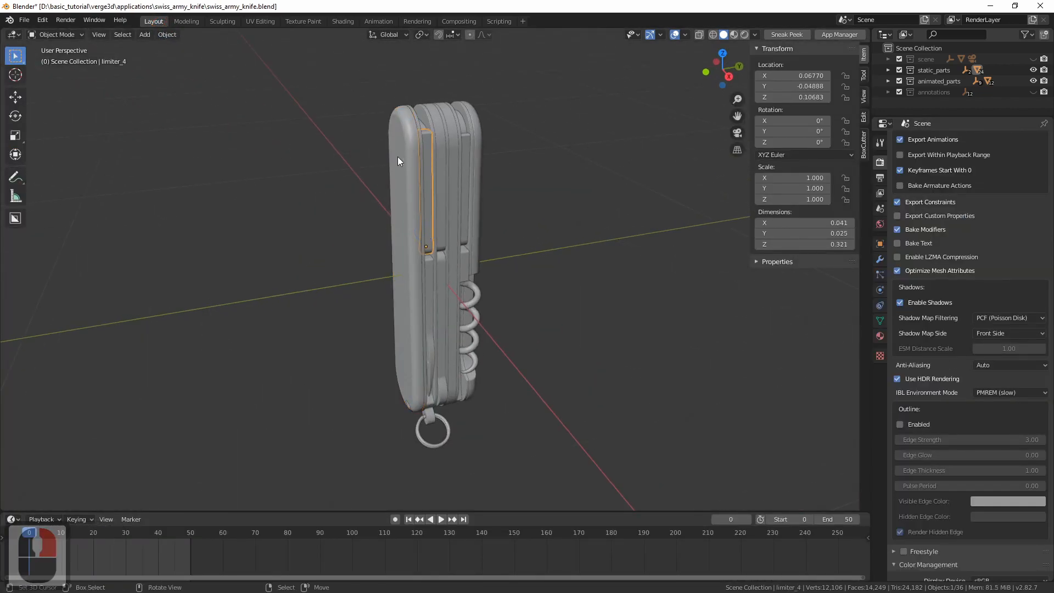
pyautogui.keyDown('shift'); pyautogui.moveTo(404, 156); pyautogui.dragTo(360, 213, button='middle'); pyautogui.keyUp('shift')
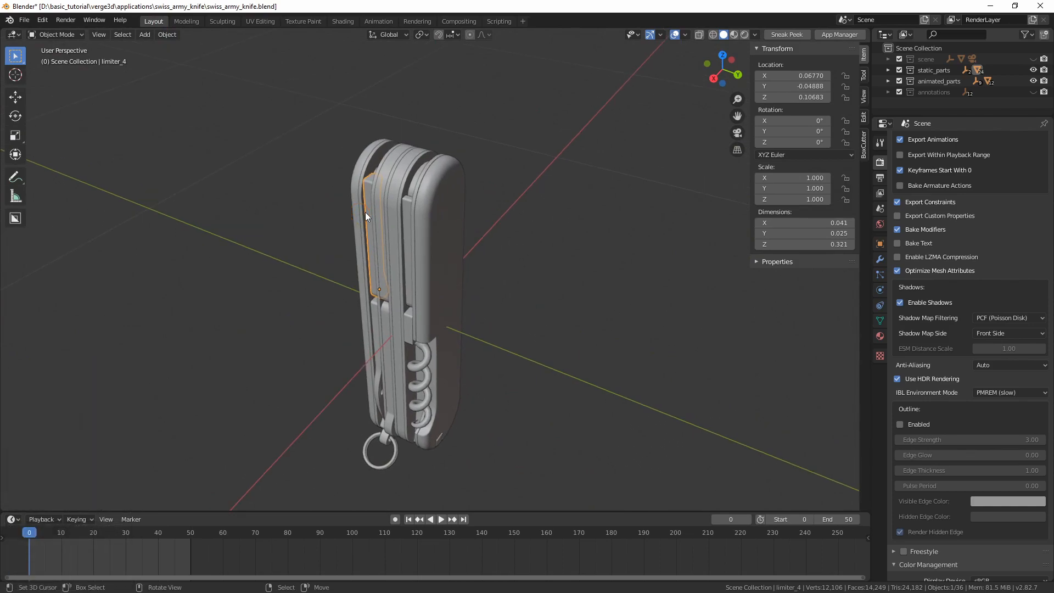
pyautogui.click(880, 336)
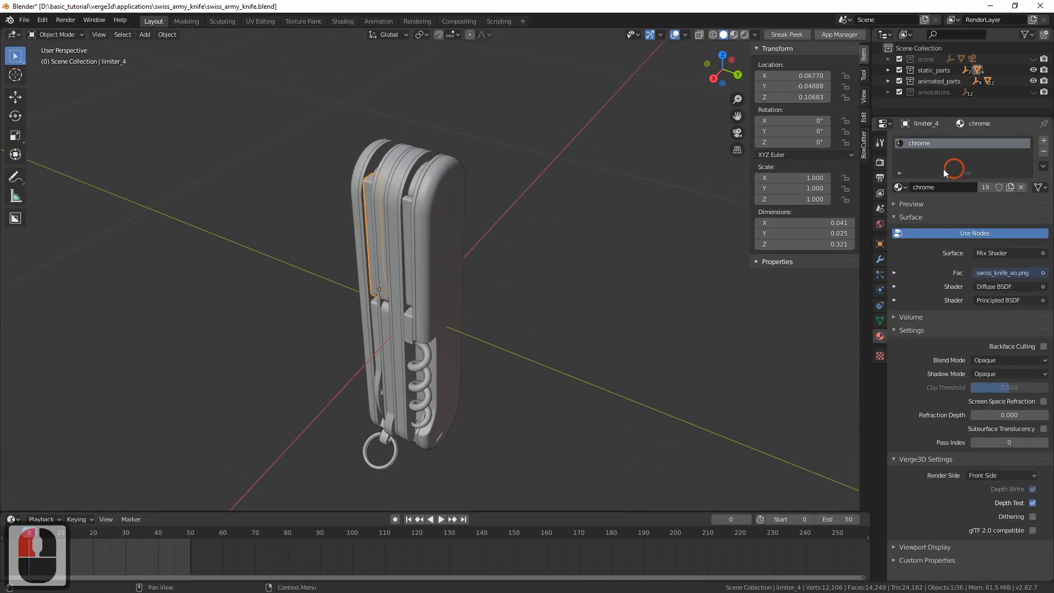
# Check which materials the neighbouring limiter_3 and plate_1 parts use
pyautogui.moveTo(412, 211)
pyautogui.mouseDown(button='middle')
pyautogui.moveTo(377, 223)
pyautogui.moveTo(414, 196)
pyautogui.mouseUp(button='middle')
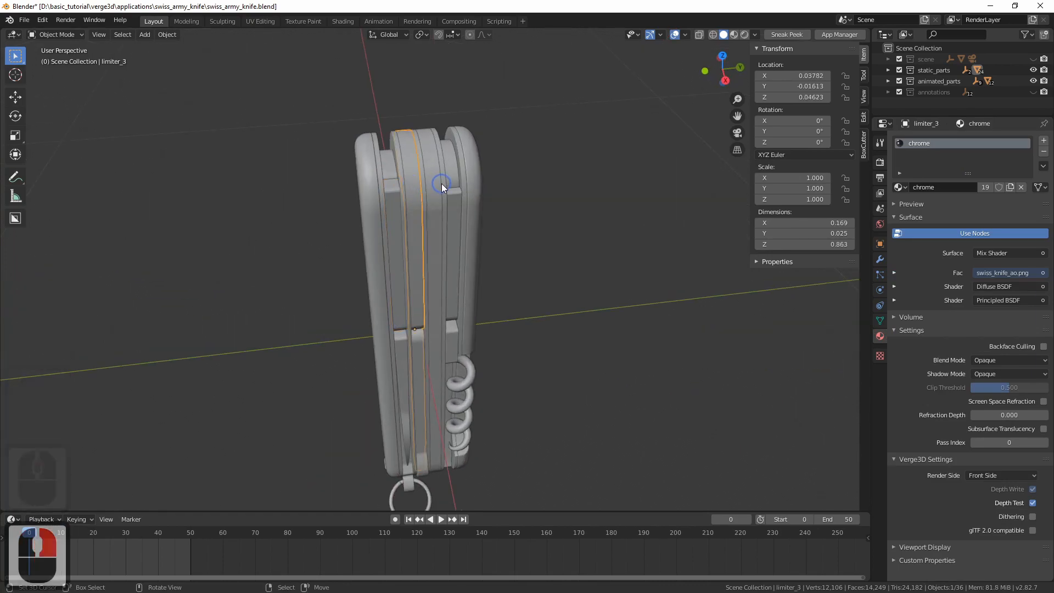
pyautogui.click(448, 206)
pyautogui.click(450, 207)
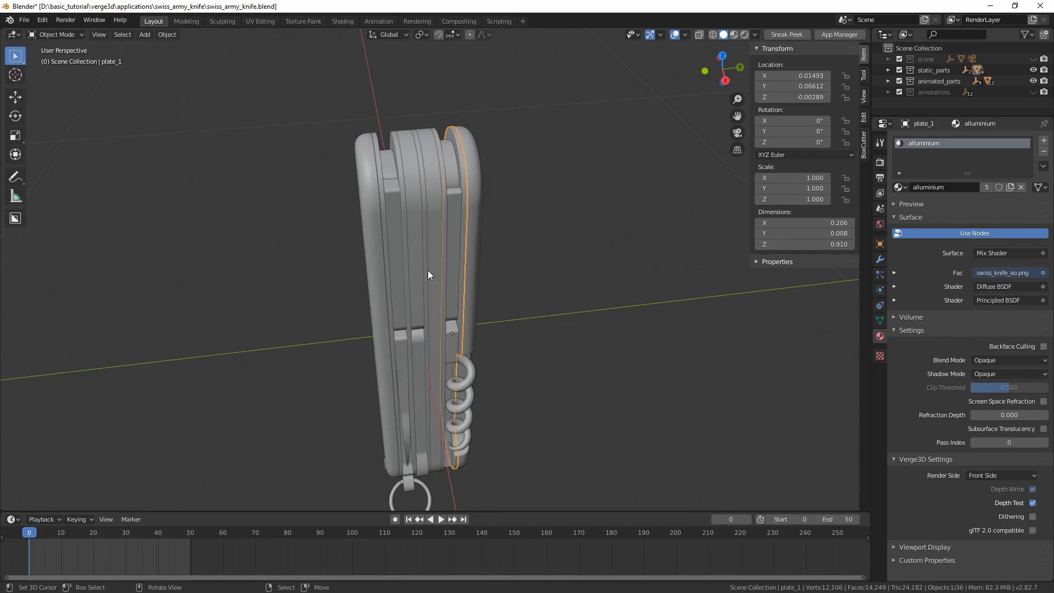
# Isolate limiter_3 and limiter_4 by hiding all other objects and examine the two parts individually
pyautogui.click(424, 206)
pyautogui.keyDown('shift'); pyautogui.click(419, 204); pyautogui.keyUp('shift')
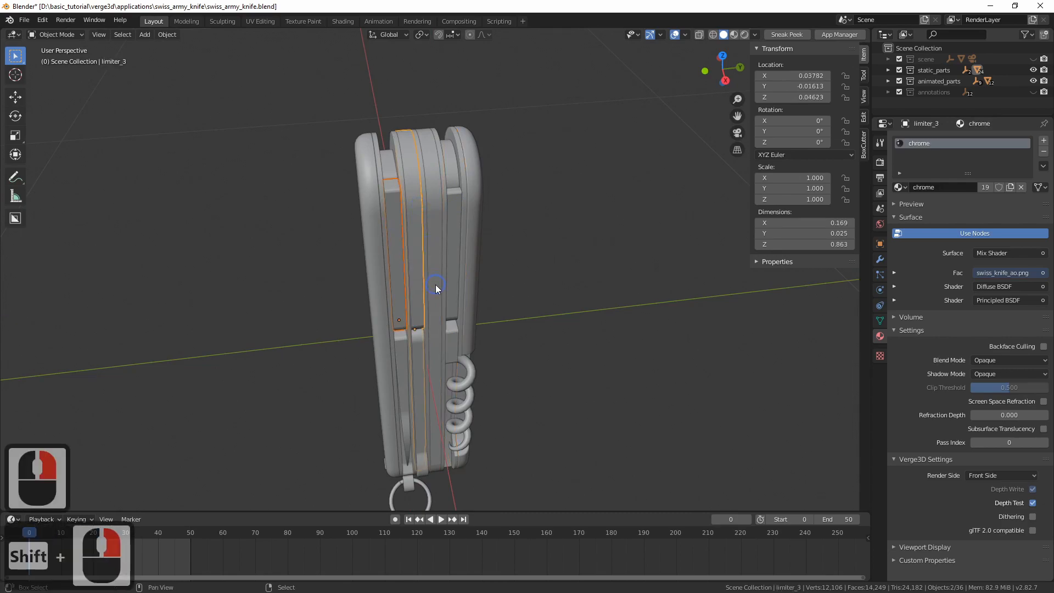
pyautogui.hotkey('shift', 'h')
pyautogui.moveTo(436, 284); pyautogui.dragTo(430, 256, button='middle')
pyautogui.click(430, 256)
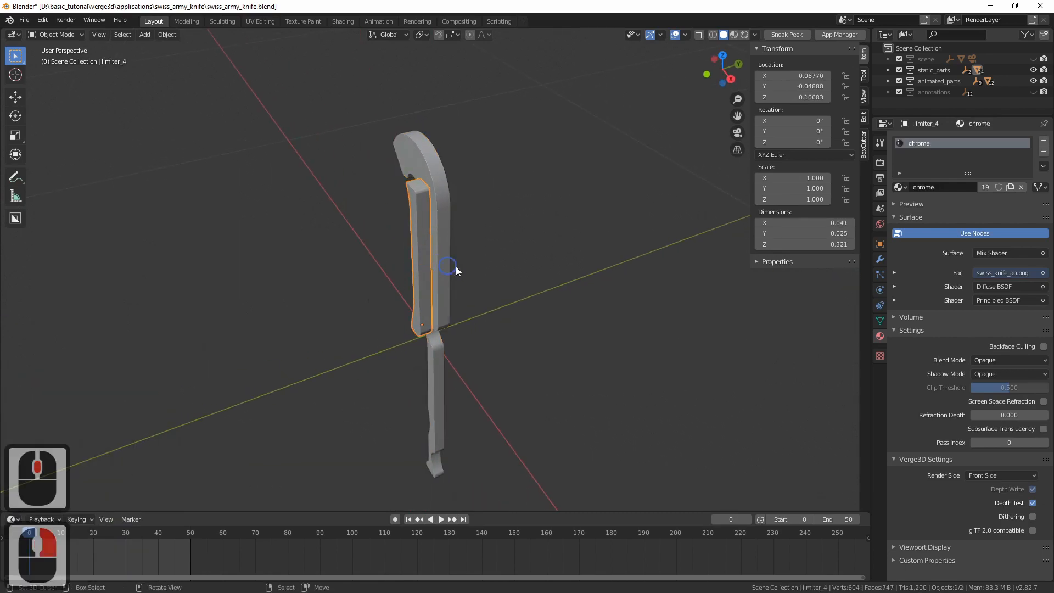
pyautogui.click(445, 257)
pyautogui.click(425, 257)
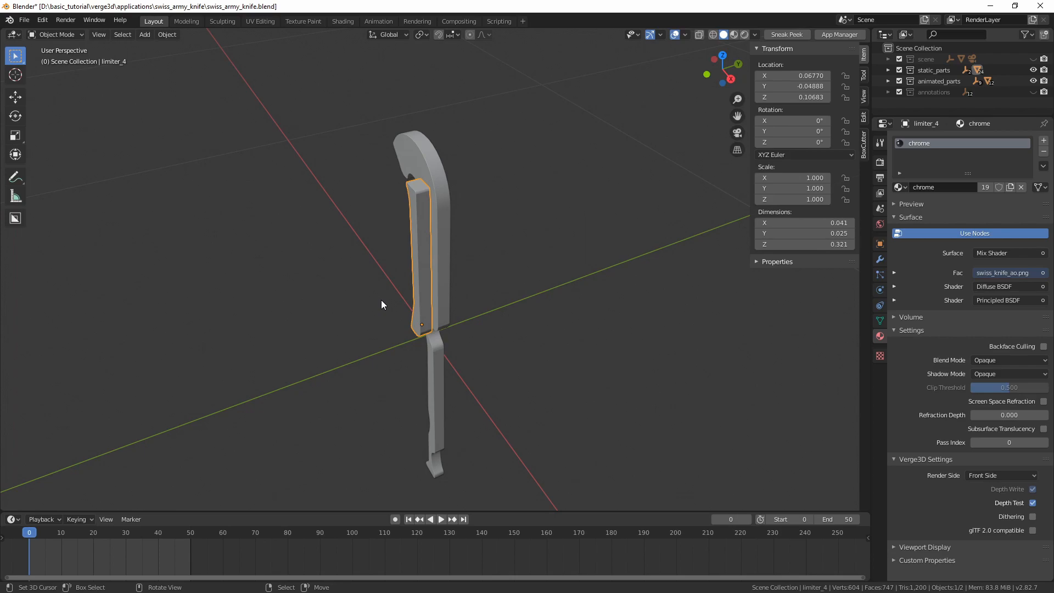
# Try a free trackball rotation on limiter_4 and on limiter_3 to see how each part pivots
pyautogui.press('r')
pyautogui.press('r')
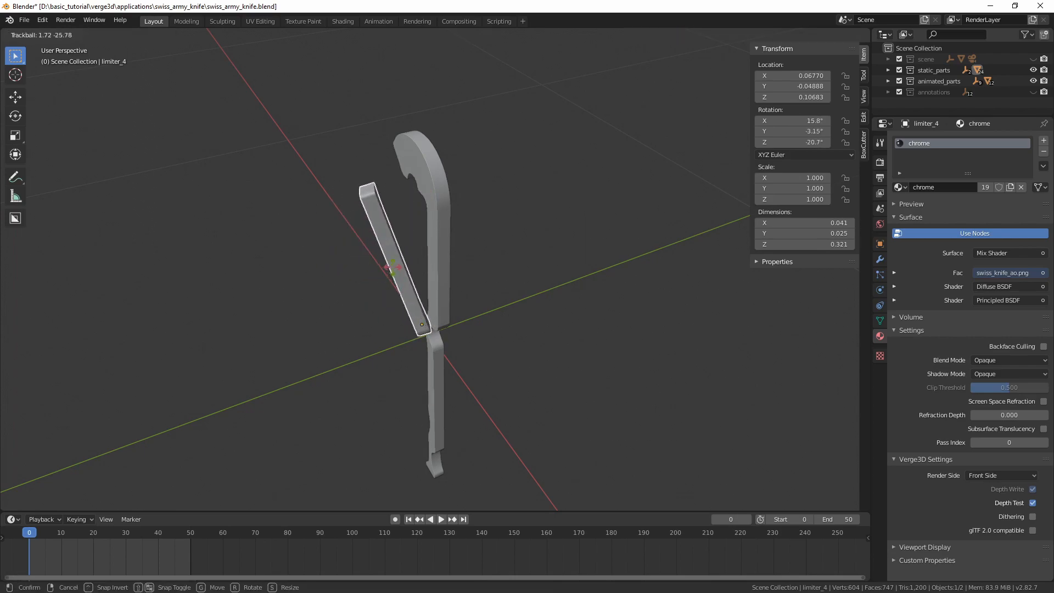
pyautogui.press('Escape')
pyautogui.click(438, 228)
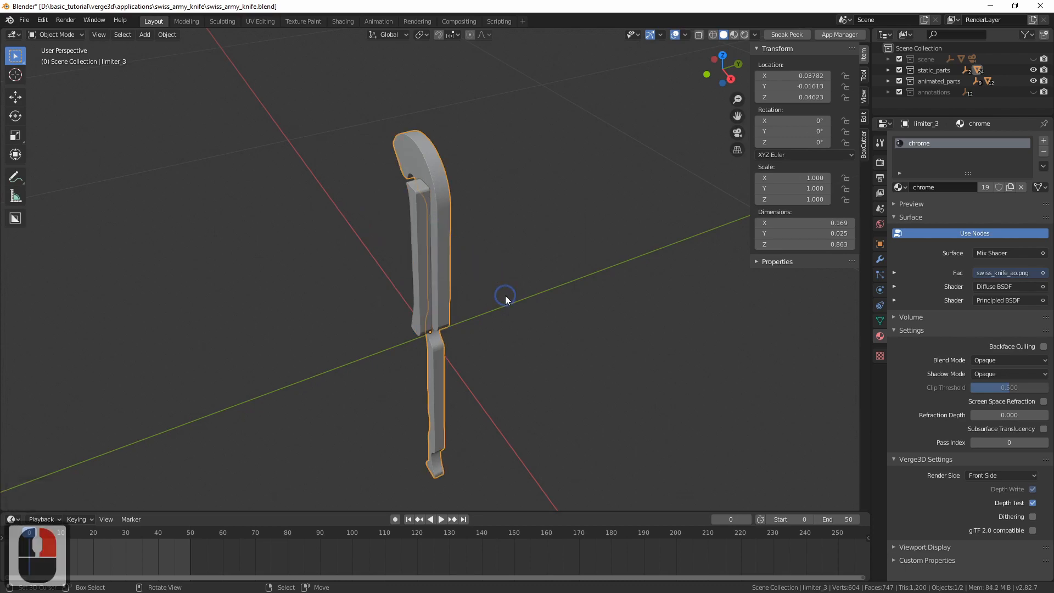
pyautogui.press('r')
pyautogui.press('r')
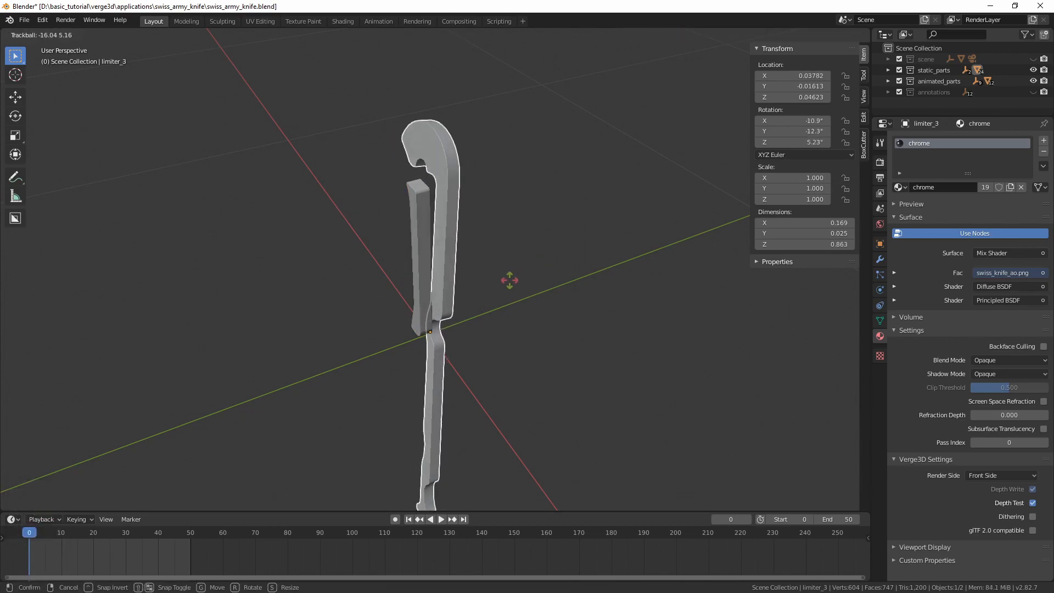
pyautogui.press('Escape')
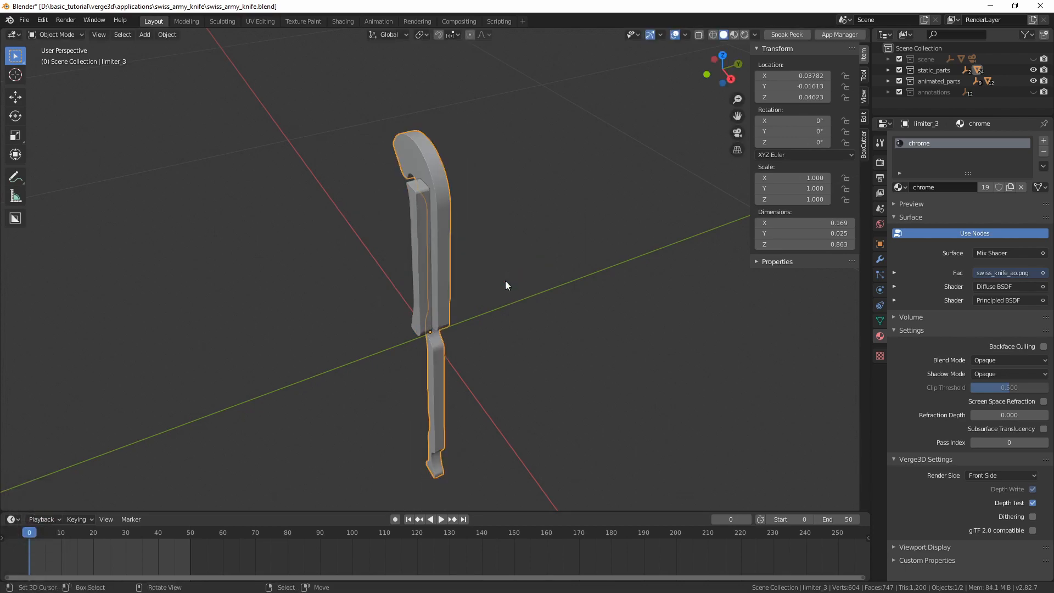
# Reveal all hidden parts of the knife and clear the selection
pyautogui.keyDown('shift'); pyautogui.click(423, 269); pyautogui.keyUp('shift')
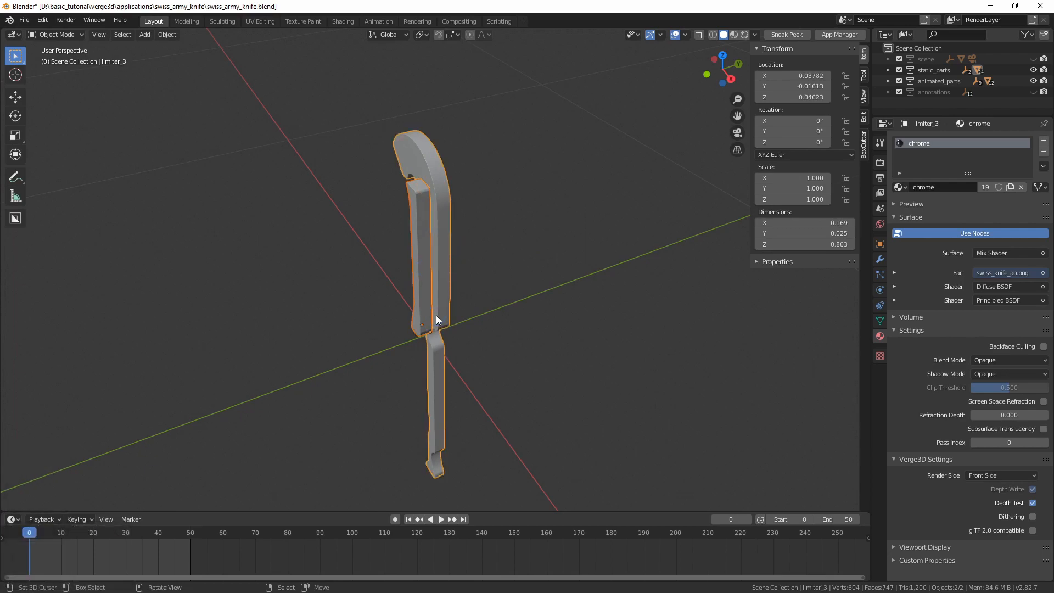
pyautogui.hotkey('alt', 'h')
pyautogui.hotkey('alt', 'a')
# Join the knife's two outer covers into a single object, keeping back_cover as the active one
pyautogui.moveTo(436, 317); pyautogui.dragTo(410, 228, button='middle')
pyautogui.click(409, 224)
pyautogui.moveTo(499, 261); pyautogui.dragTo(515, 242, button='middle')
pyautogui.keyDown('shift'); pyautogui.click(515, 243); pyautogui.keyUp('shift')
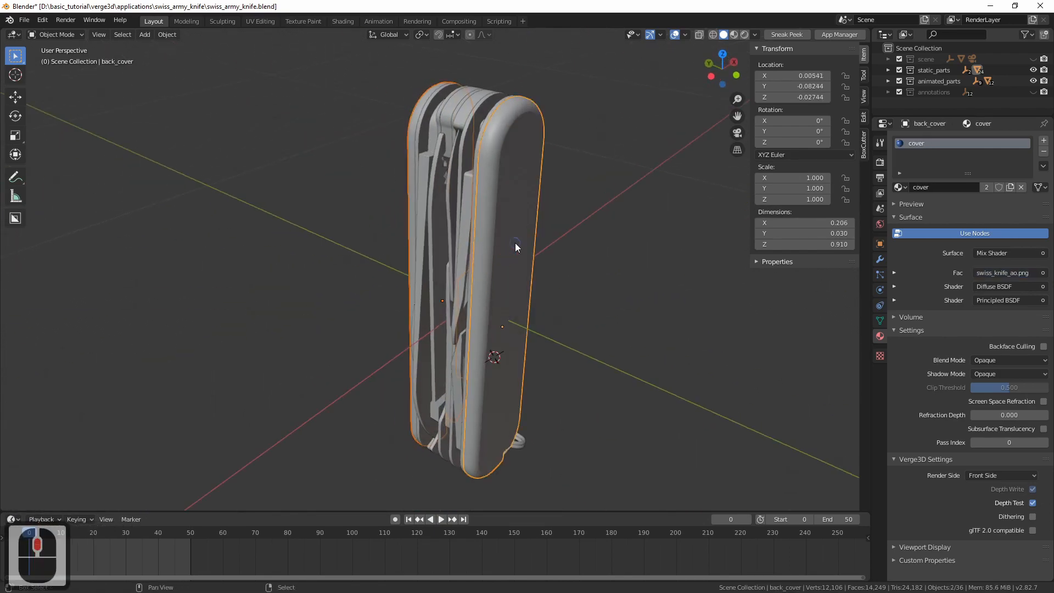
pyautogui.hotkey('ctrl', 'j')
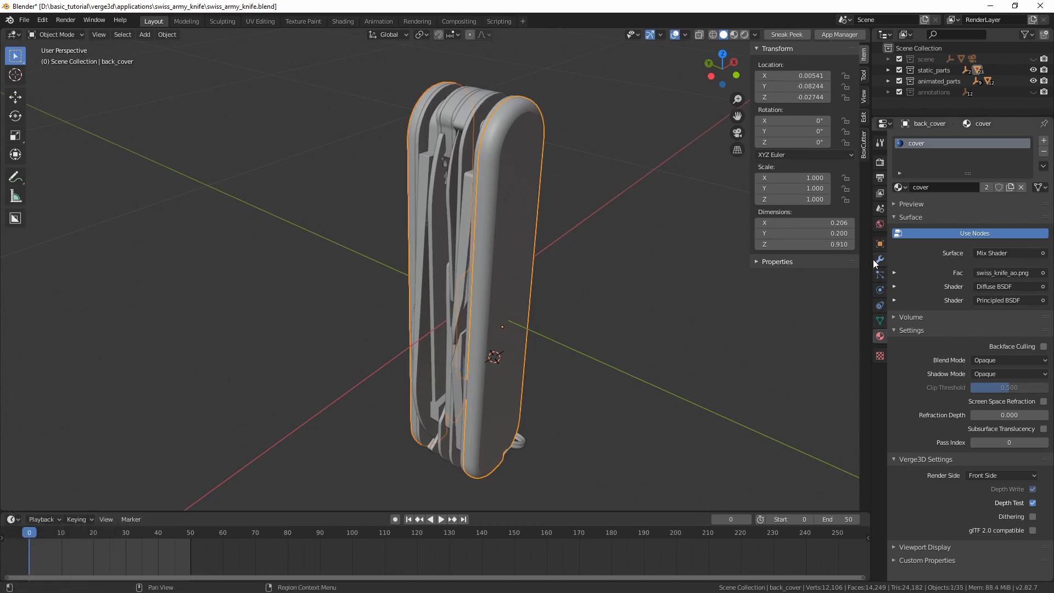
# Rename the joined back_cover object as cover and hide it
pyautogui.click(880, 244)
pyautogui.doubleClick(929, 141)
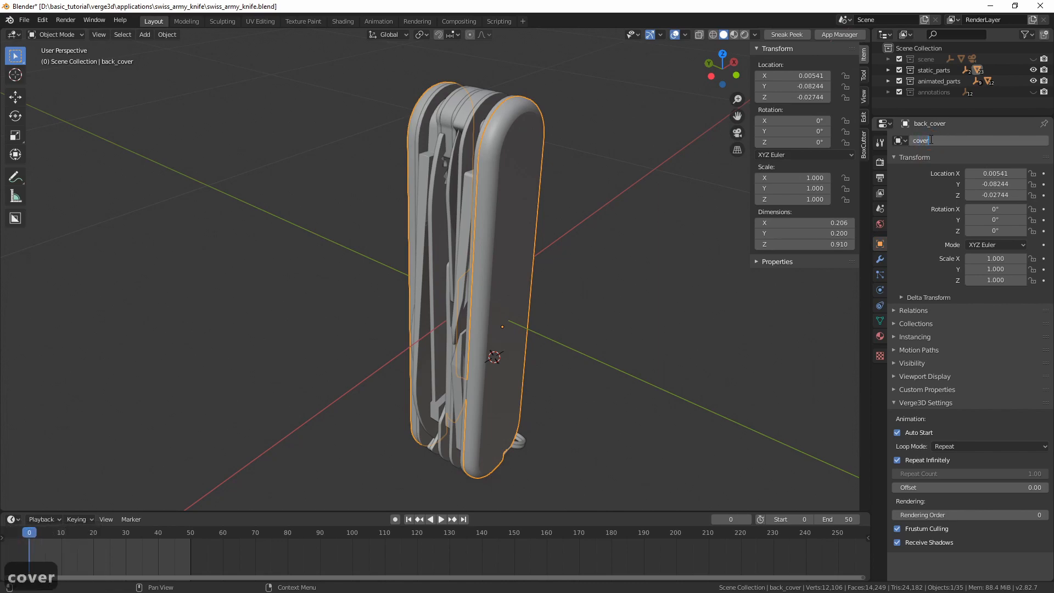
pyautogui.press('h')
# Select plate_1 together with all objects linked to it by the same material
pyautogui.moveTo(377, 211); pyautogui.dragTo(520, 263, button='middle')
pyautogui.click(381, 222)
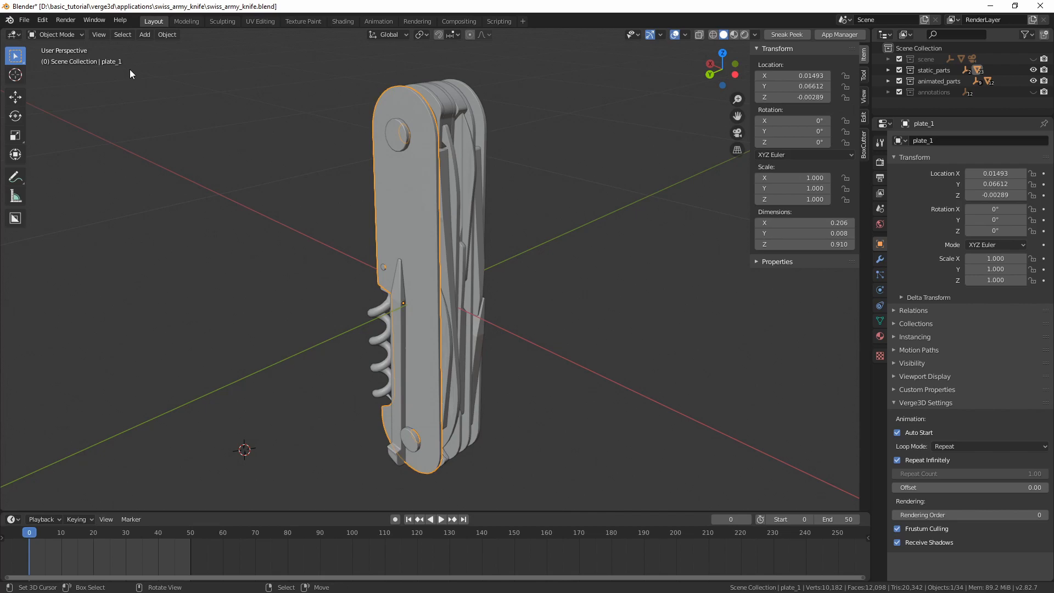
pyautogui.moveTo(384, 193); pyautogui.dragTo(354, 209, button='middle')
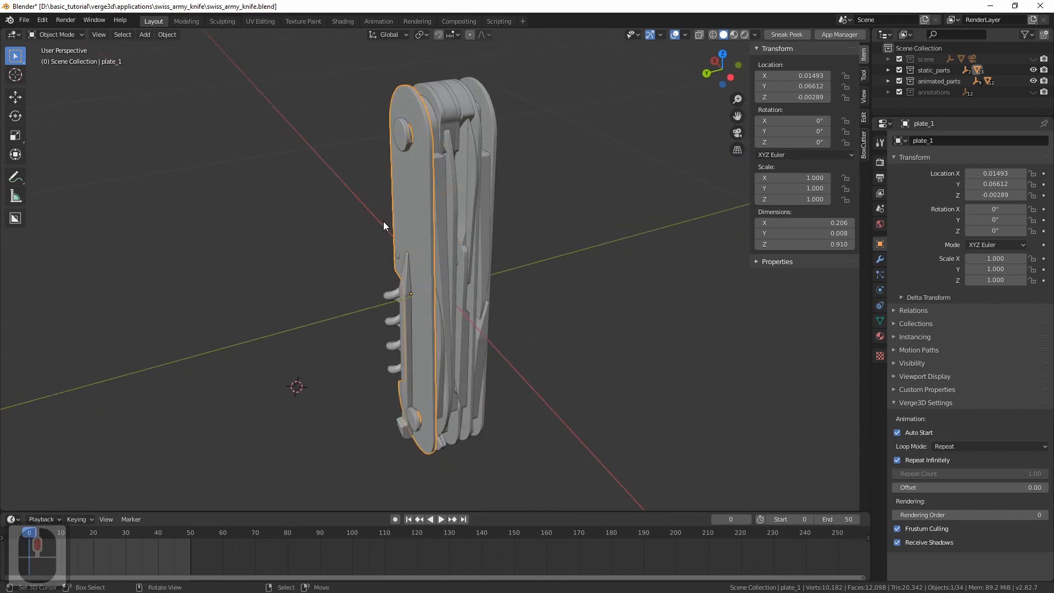
pyautogui.click(122, 35)
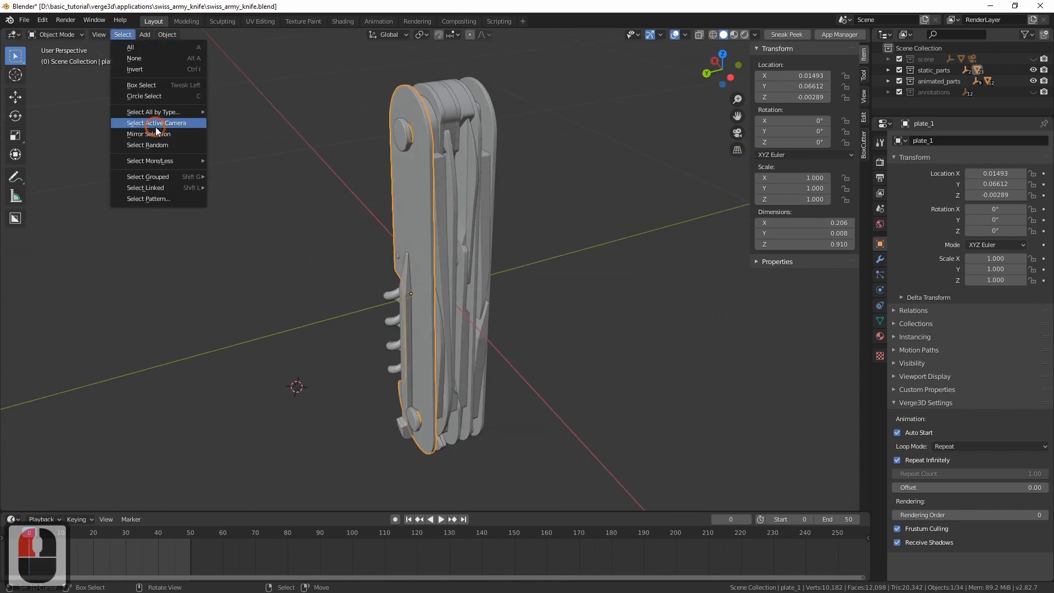
pyautogui.moveTo(158, 114)
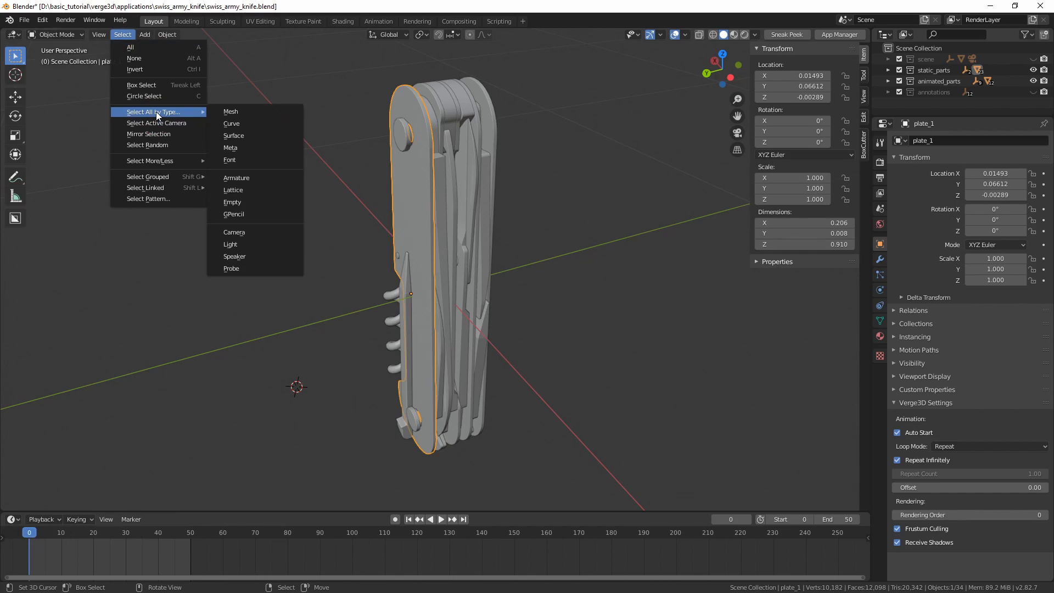
pyautogui.moveTo(180, 178)
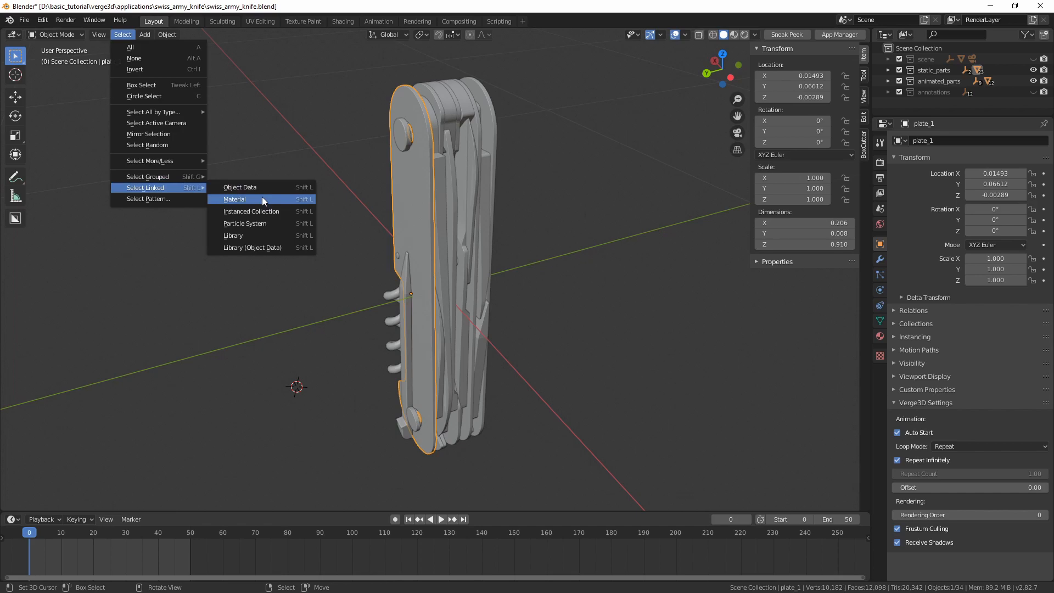
pyautogui.click(271, 198)
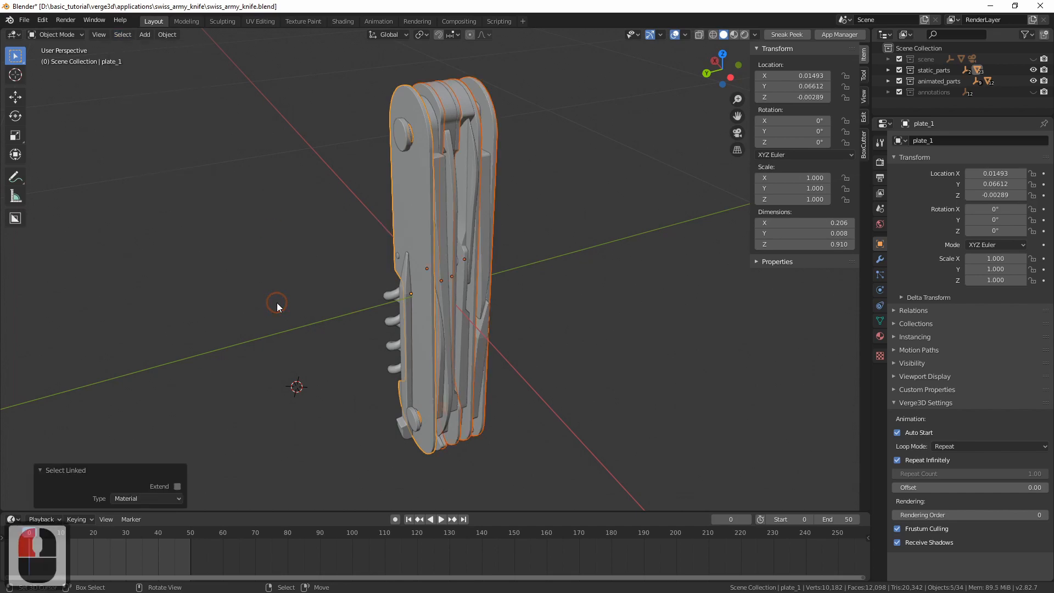
pyautogui.moveTo(319, 289); pyautogui.dragTo(298, 271, button='middle')
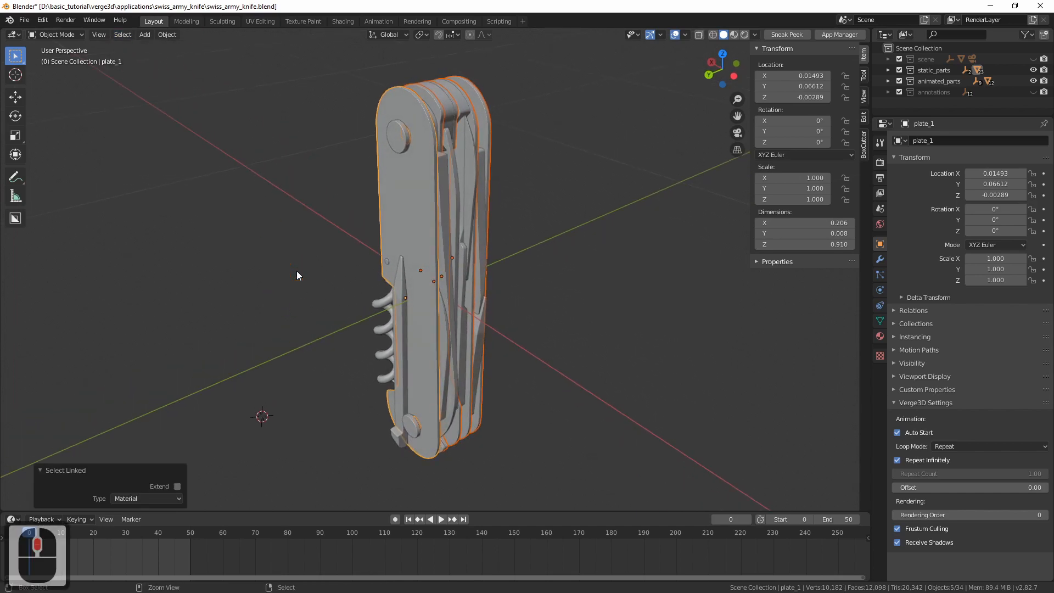
# Join the selected plates into a single object and check the result with a cancelled trial move
pyautogui.hotkey('ctrl', 'j')
pyautogui.press('g')
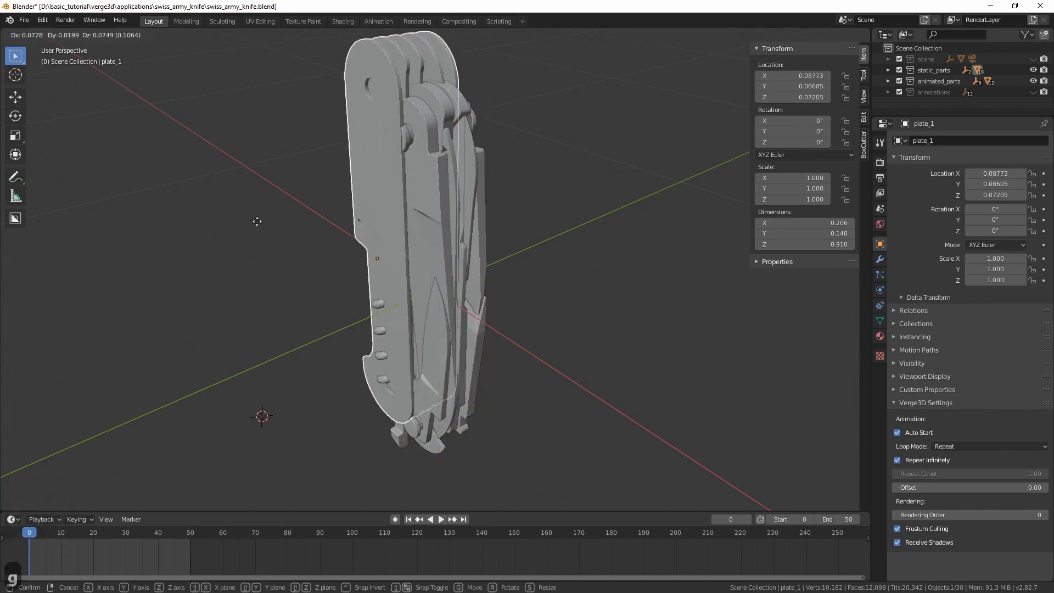
pyautogui.press('Escape')
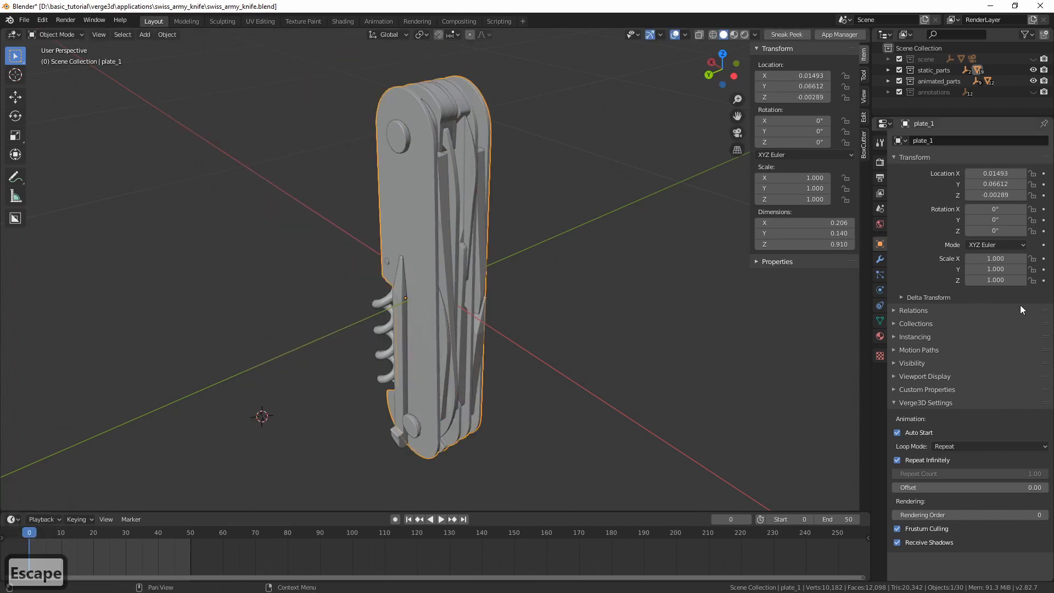
# Rename the joined plate_1 object as plates and hide it
pyautogui.click(956, 140)
pyautogui.press('BackSpace')
pyautogui.press('BackSpace')
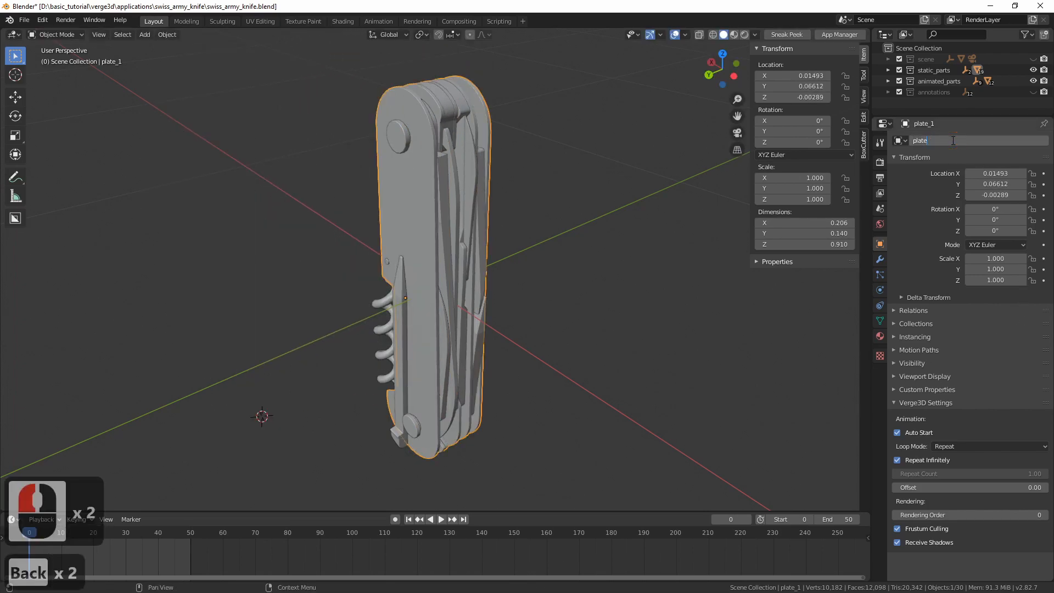
pyautogui.write('s')
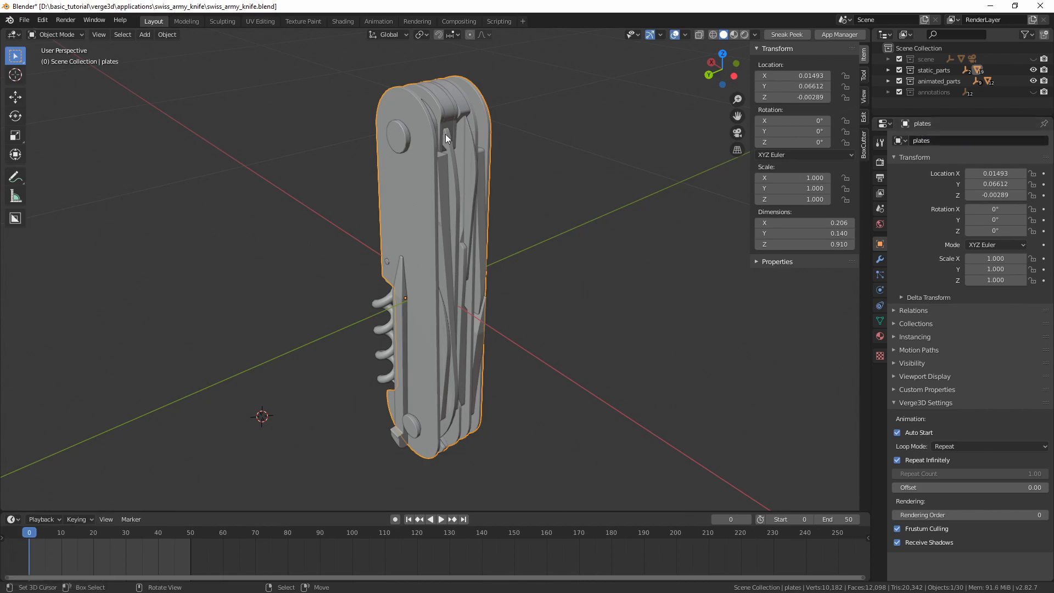
pyautogui.press('h')
# Move the timeline to frame 49 to unfold the animated tools and inspect limiter_1 between them
pyautogui.moveTo(446, 134); pyautogui.dragTo(398, 278, button='middle')
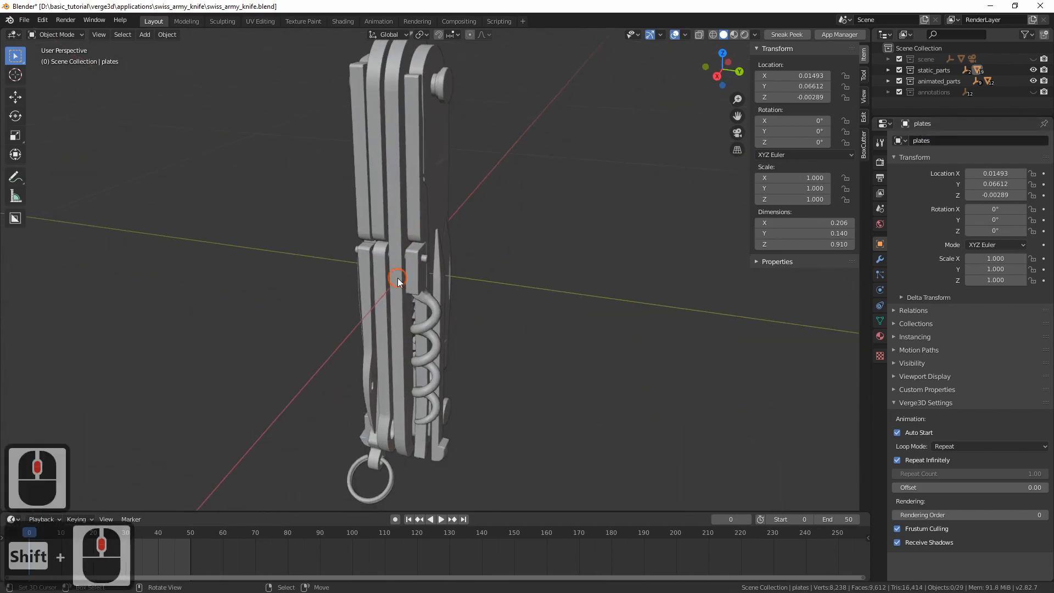
pyautogui.moveTo(147, 553); pyautogui.dragTo(190, 553)
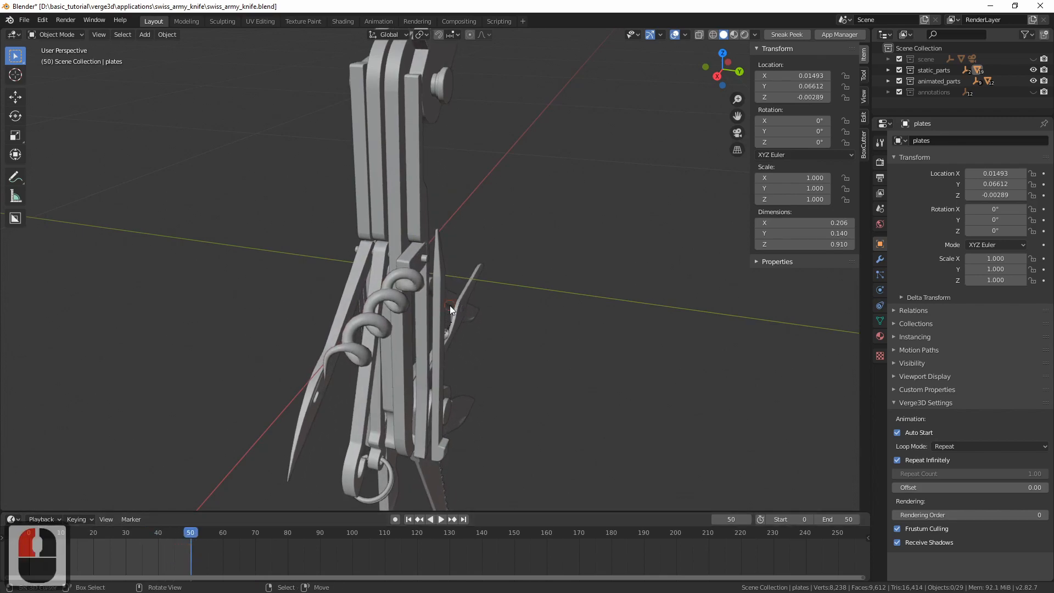
pyautogui.moveTo(450, 306); pyautogui.dragTo(391, 324, button='middle')
pyautogui.keyDown('shift'); pyautogui.moveTo(370, 241); pyautogui.dragTo(370, 242, button='middle'); pyautogui.keyUp('shift')
pyautogui.click(370, 246)
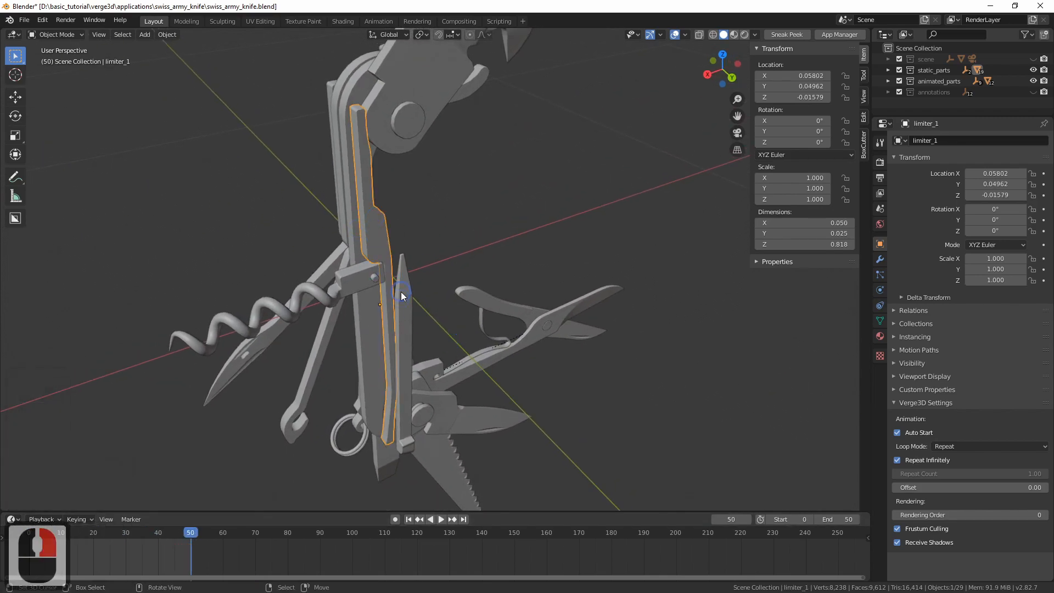
pyautogui.moveTo(159, 209); pyautogui.dragTo(389, 211, button='middle')
pyautogui.keyDown('shift'); pyautogui.moveTo(389, 209); pyautogui.dragTo(365, 231, button='middle'); pyautogui.keyUp('shift')
pyautogui.keyDown('ctrl'); pyautogui.moveTo(364, 231); pyautogui.dragTo(362, 241, button='middle'); pyautogui.keyUp('ctrl')
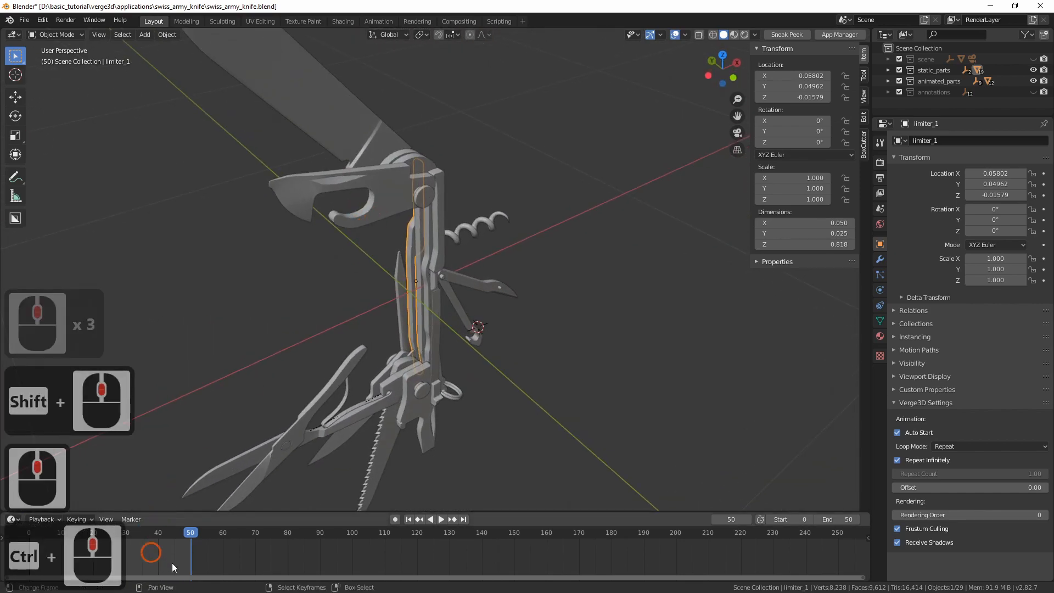
pyautogui.moveTo(182, 560)
pyautogui.mouseDown()
pyautogui.moveTo(147, 559)
pyautogui.moveTo(187, 558)
pyautogui.mouseUp()
# Hide the can-opener and the large blade behind it
pyautogui.click(377, 189)
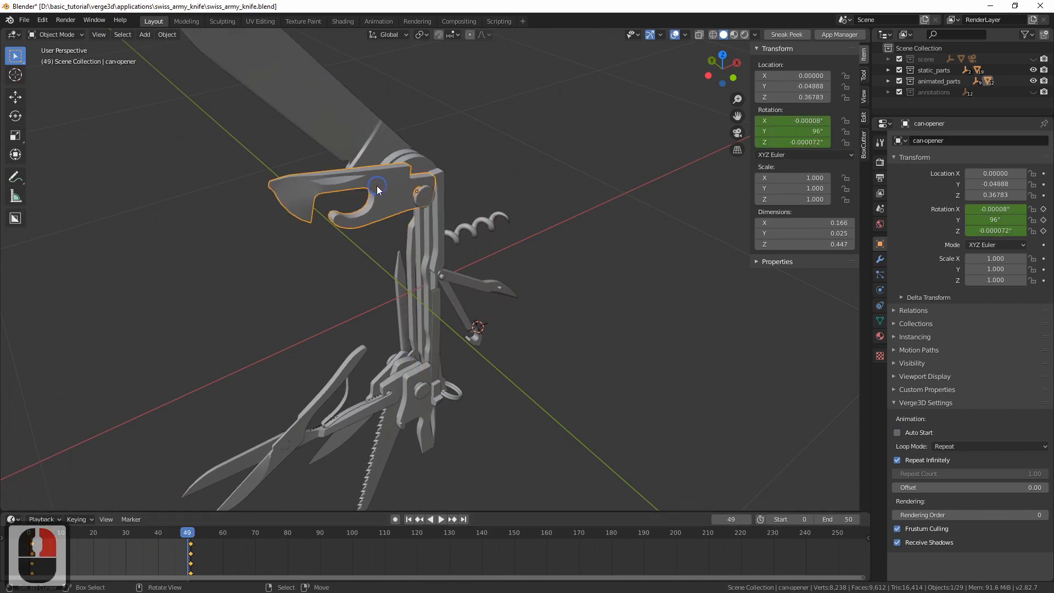
pyautogui.press('h')
pyautogui.click(367, 152)
pyautogui.press('h')
# Hide the scissors parts with their spring, the small blade and the saw
pyautogui.keyDown('shift'); pyautogui.moveTo(328, 252); pyautogui.dragTo(325, 240, button='middle'); pyautogui.keyUp('shift')
pyautogui.rightClick(309, 330)
pyautogui.press('h')
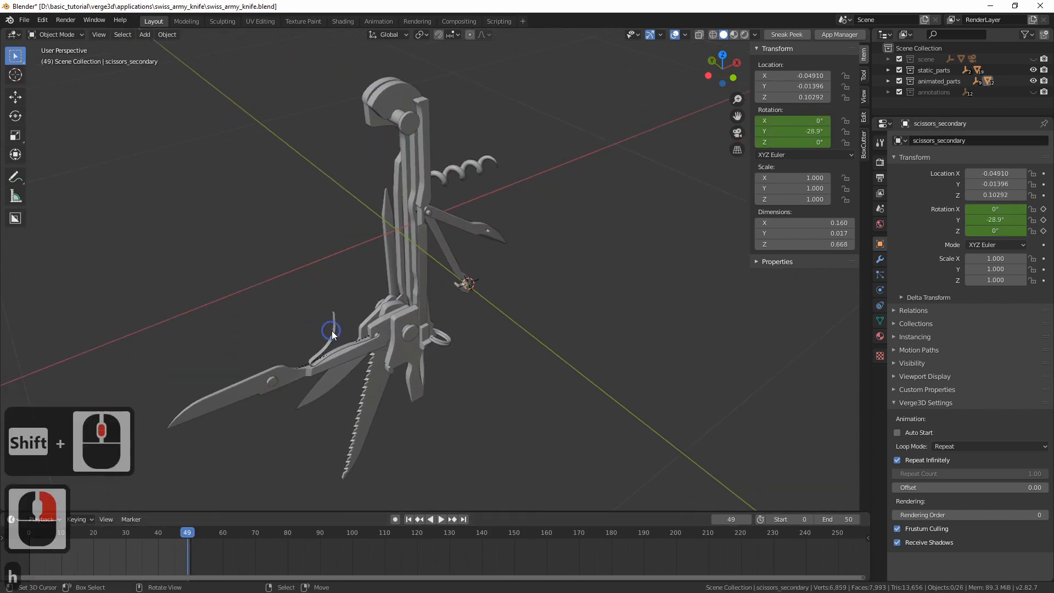
pyautogui.rightClick(332, 332)
pyautogui.press('h')
pyautogui.rightClick(322, 364)
pyautogui.press('h')
pyautogui.rightClick(334, 376)
pyautogui.press('h')
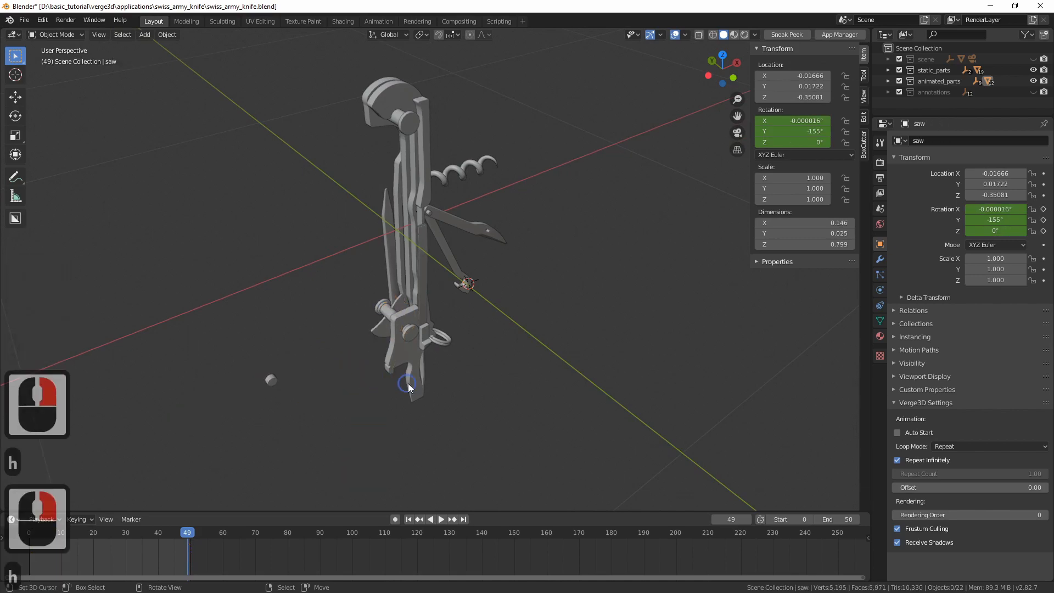
# Hide the remaining unfolded tools, including the hook and the corkscrew
pyautogui.rightClick(408, 383)
pyautogui.press('h')
pyautogui.rightClick(456, 229)
pyautogui.press('h')
pyautogui.rightClick(445, 185)
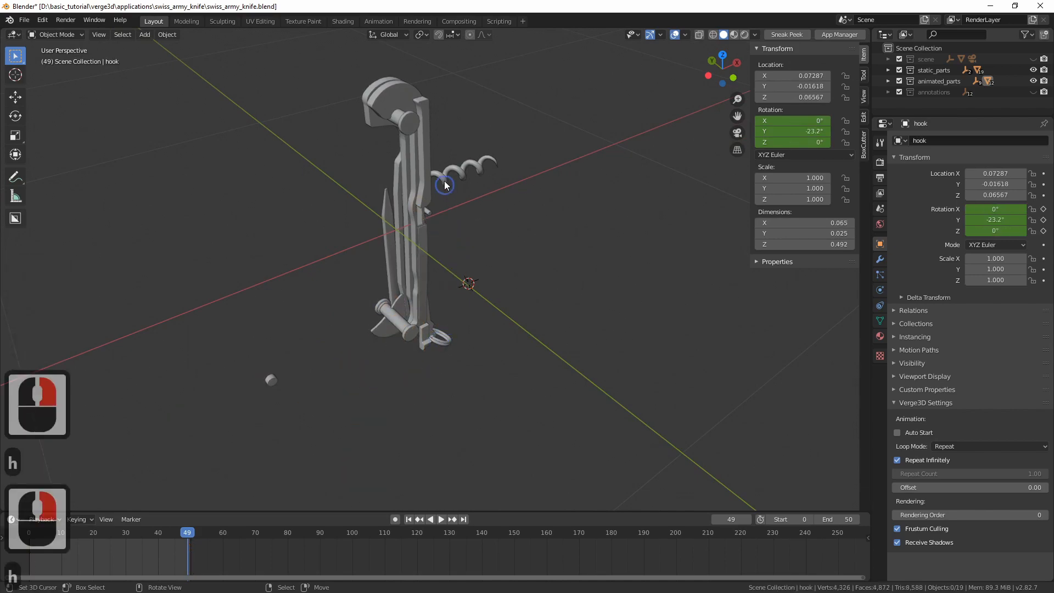
pyautogui.press('h')
pyautogui.moveTo(462, 217); pyautogui.dragTo(345, 243, button='middle')
pyautogui.scroll(1, 387, 211)
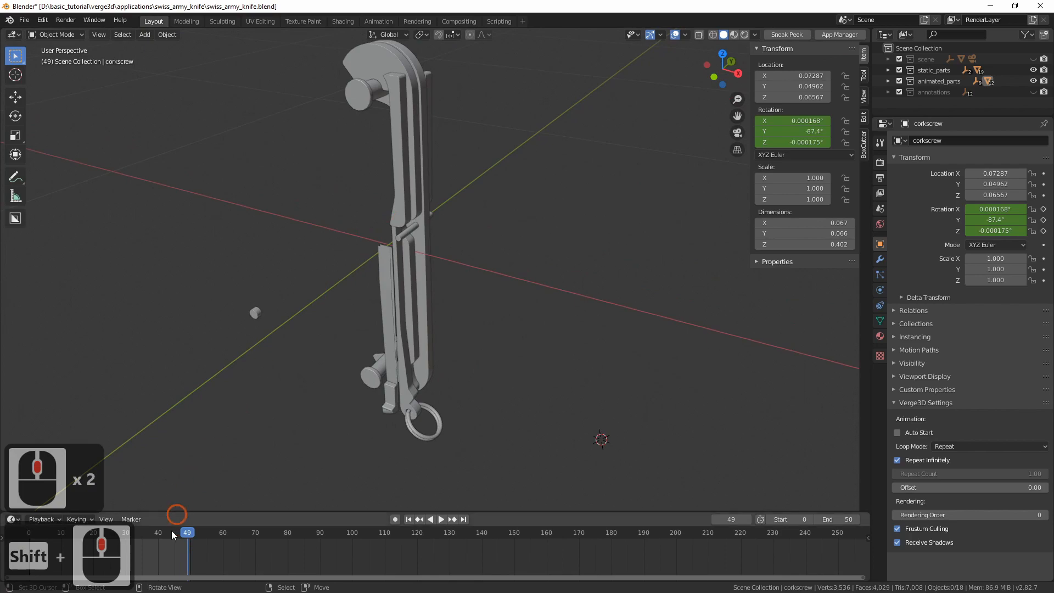
# Scrub the last timeline frames to check for moving parts, and hide the tweezers, tweezers_handle and toothpick
pyautogui.moveTo(170, 546); pyautogui.dragTo(190, 555)
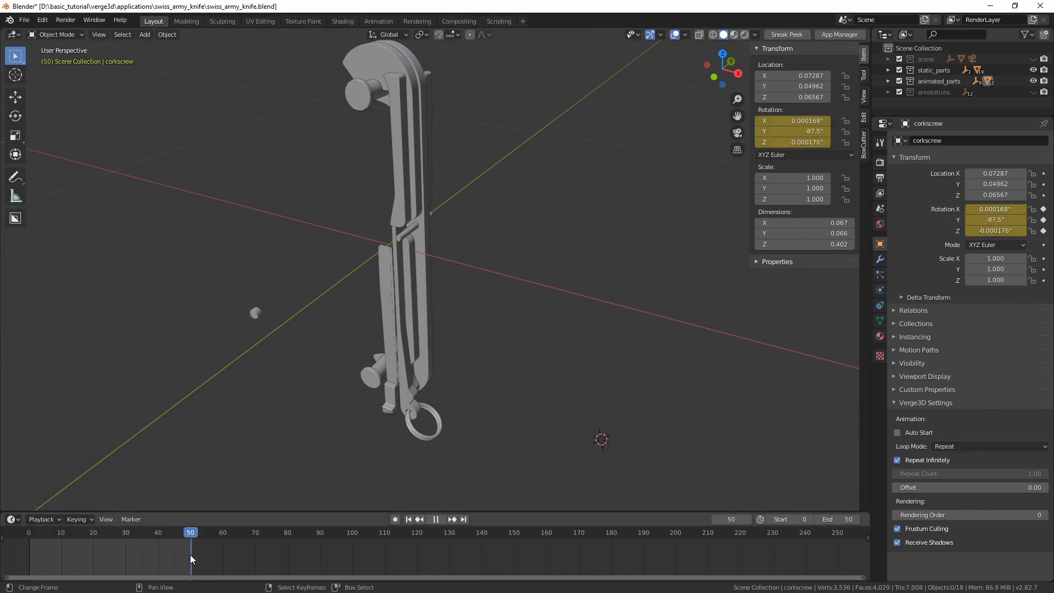
pyautogui.moveTo(363, 328); pyautogui.dragTo(432, 322, button='middle')
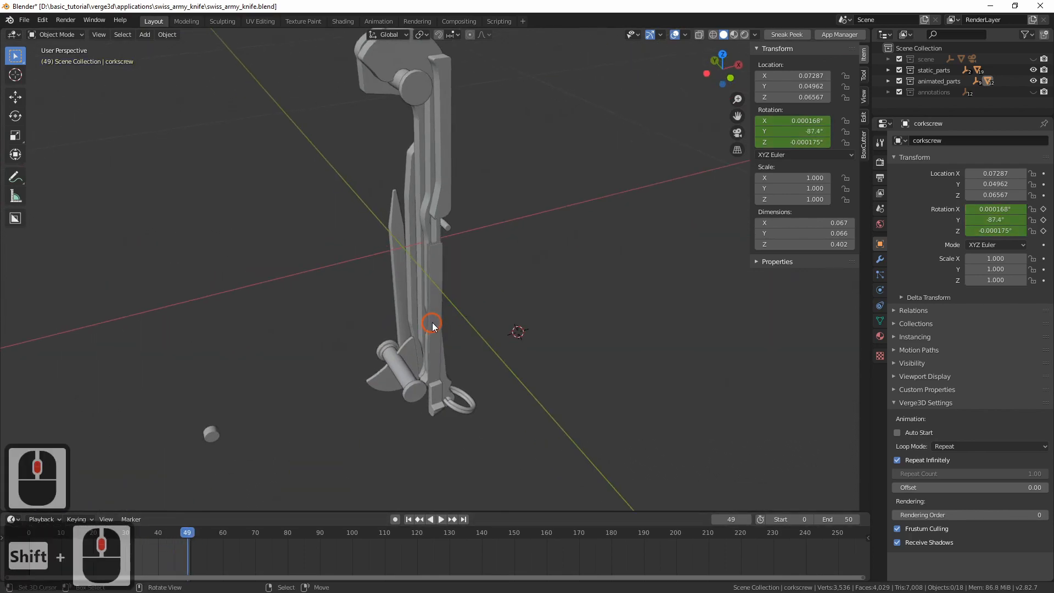
pyautogui.click(432, 323)
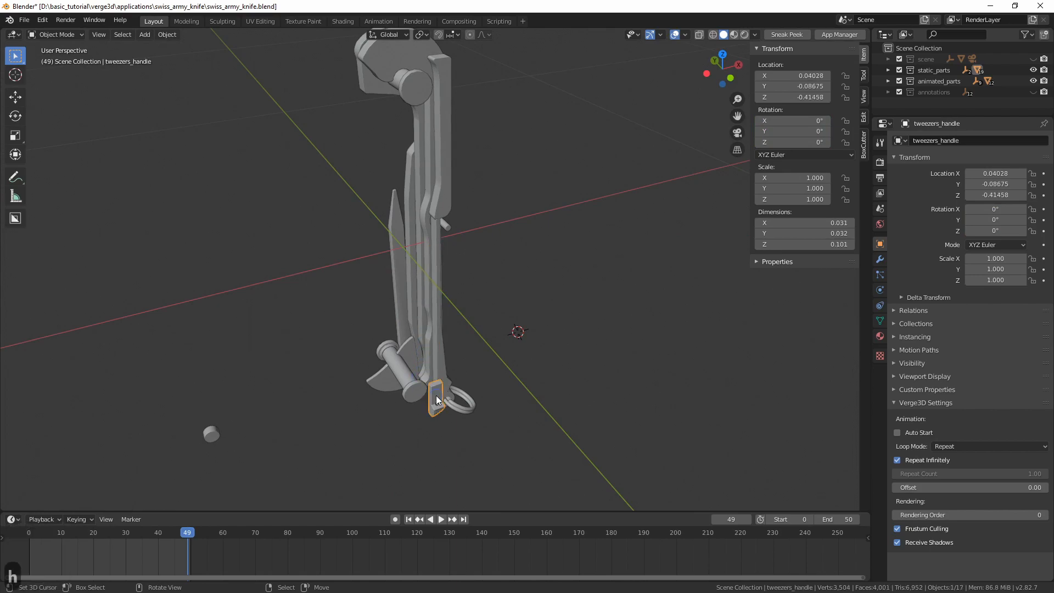
pyautogui.press('h')
pyautogui.keyDown('shift'); pyautogui.moveTo(379, 380); pyautogui.dragTo(362, 349, button='middle'); pyautogui.keyUp('shift')
pyautogui.moveTo(363, 350); pyautogui.dragTo(504, 343, button='middle')
pyautogui.rightClick(386, 359)
pyautogui.press('h')
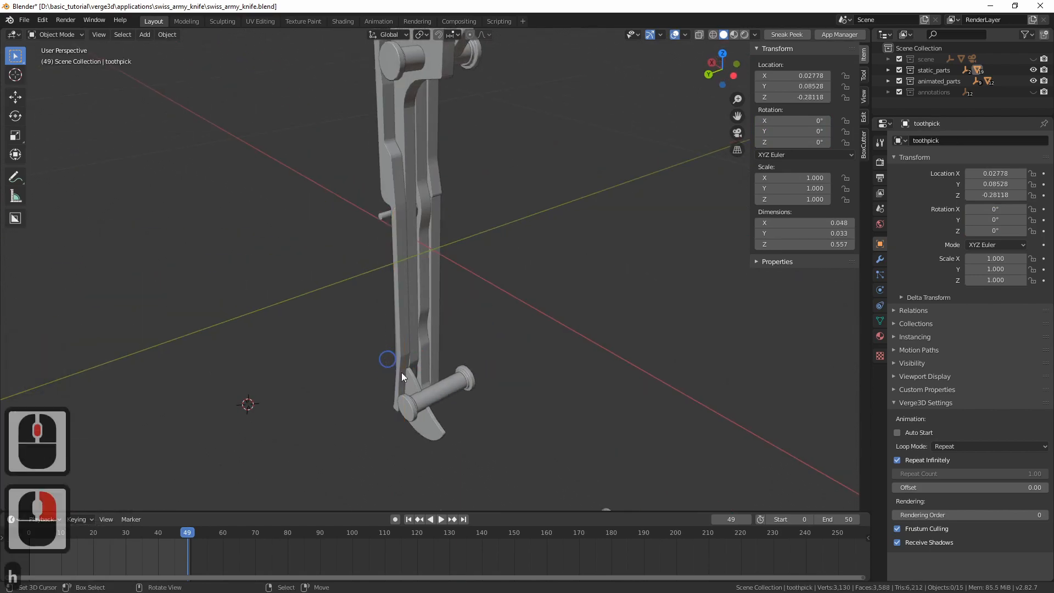
# Select limiter_5 together with all objects linked to it by the same material
pyautogui.keyDown('shift'); pyautogui.moveTo(402, 377); pyautogui.dragTo(412, 354, button='middle'); pyautogui.keyUp('shift')
pyautogui.rightClick(419, 351)
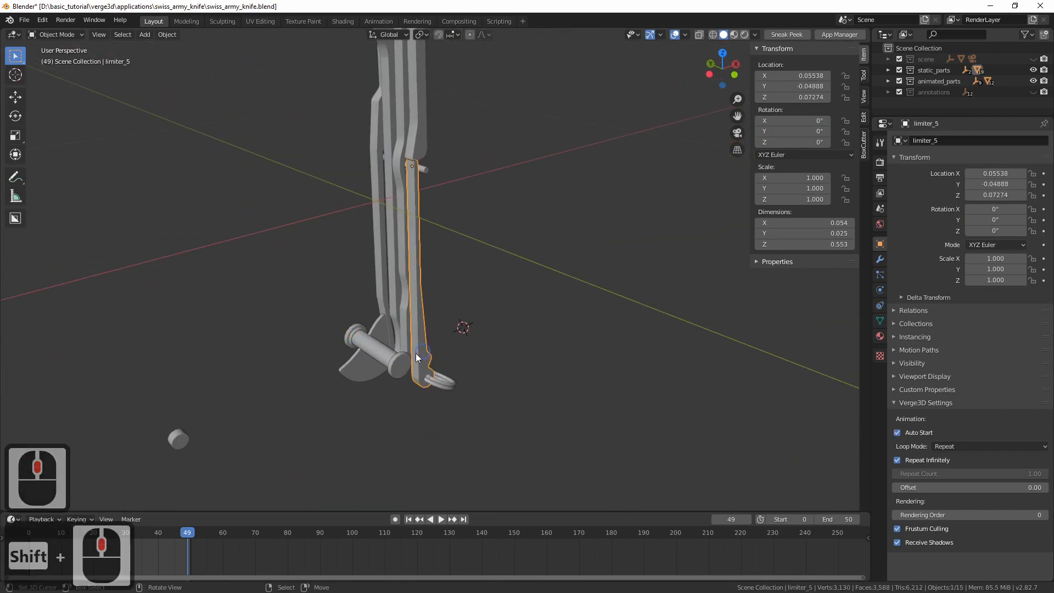
pyautogui.rightClick(296, 281)
pyautogui.hotkey('shift', 'l')
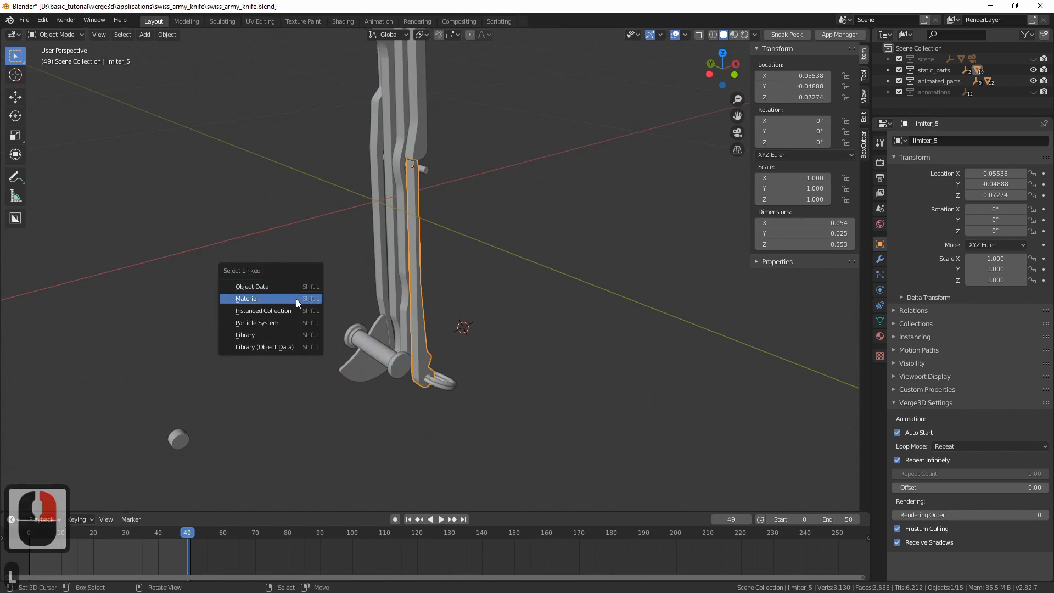
pyautogui.click(295, 299)
pyautogui.moveTo(296, 298); pyautogui.dragTo(338, 246, button='middle')
pyautogui.moveTo(338, 246); pyautogui.dragTo(356, 261, button='middle')
pyautogui.moveTo(356, 261)
pyautogui.keyDown('shift'); pyautogui.mouseDown(button='middle')
pyautogui.moveTo(348, 318)
pyautogui.moveTo(347, 256)
pyautogui.mouseUp(button='middle'); pyautogui.keyUp('shift')
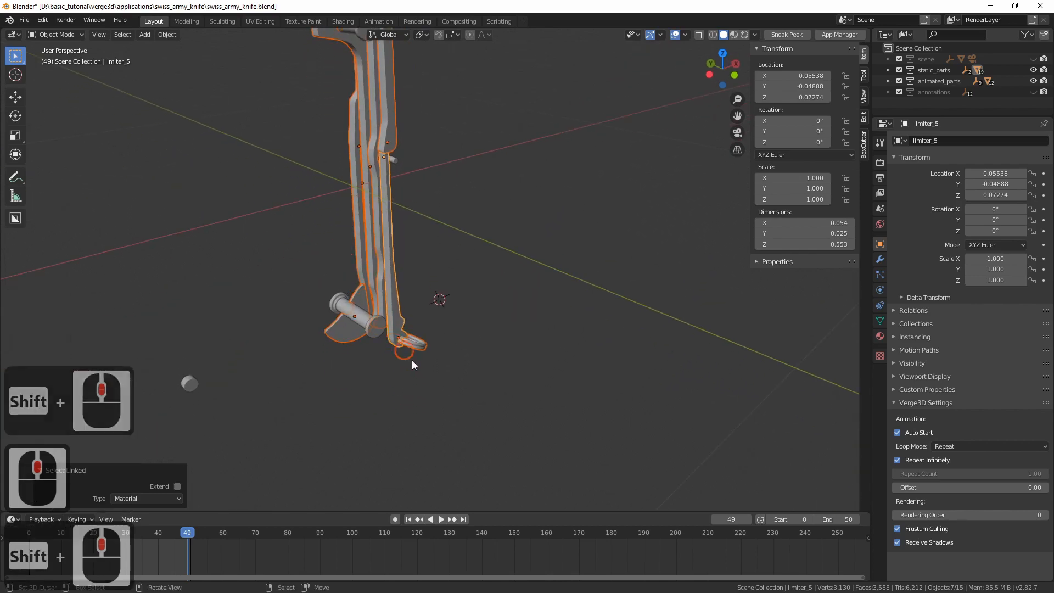
# Remove the key ring from the selection with a box deselect
pyautogui.press('b')
pyautogui.moveTo(437, 331); pyautogui.dragTo(428, 346)
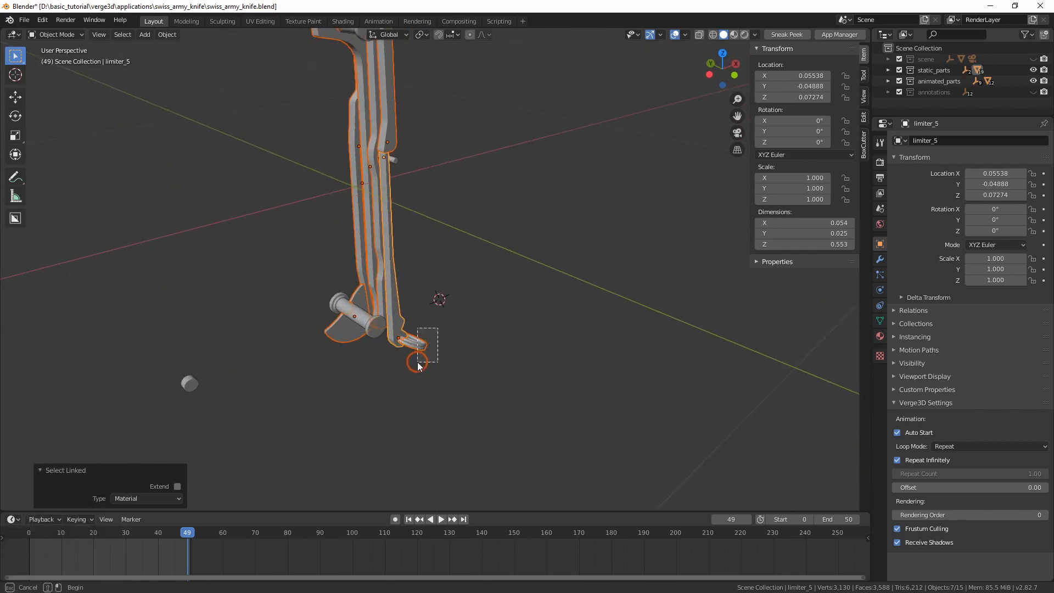
pyautogui.moveTo(417, 362); pyautogui.dragTo(416, 364, button='middle')
# Join the selected limiters into limiter_5 and check the result with a cancelled trial move
pyautogui.keyDown('ctrl'); pyautogui.moveTo(367, 433); pyautogui.dragTo(383, 380, button='middle'); pyautogui.keyUp('ctrl')
pyautogui.moveTo(383, 380); pyautogui.dragTo(418, 377, button='middle')
pyautogui.keyDown('shift'); pyautogui.moveTo(418, 377); pyautogui.dragTo(460, 339, button='middle'); pyautogui.keyUp('shift')
pyautogui.keyDown('shift'); pyautogui.moveTo(460, 339); pyautogui.dragTo(458, 359, button='middle'); pyautogui.keyUp('shift')
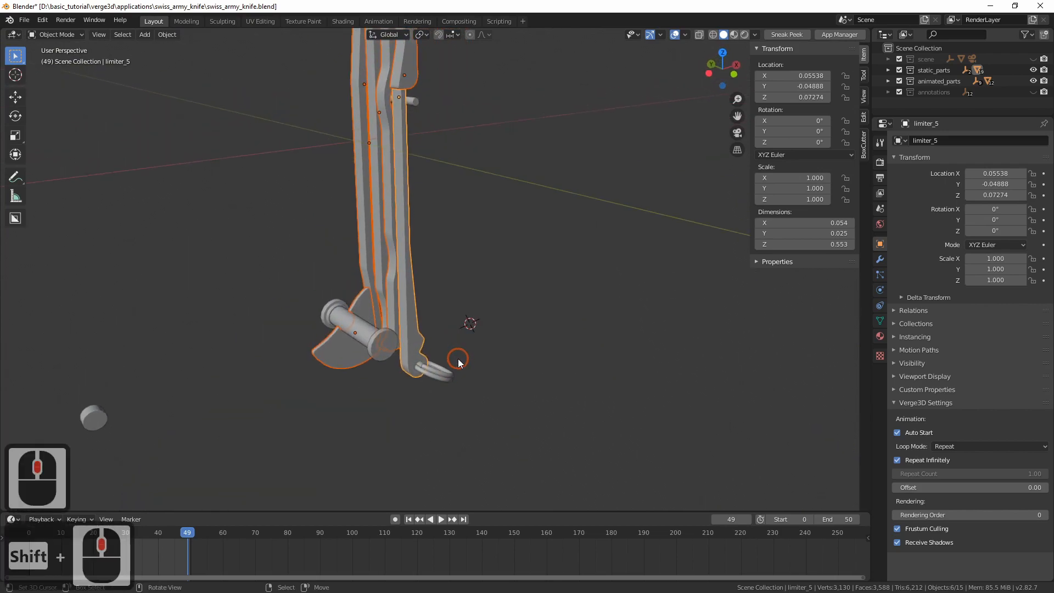
pyautogui.keyDown('shift'); pyautogui.moveTo(397, 251); pyautogui.dragTo(447, 333, button='middle'); pyautogui.keyUp('shift')
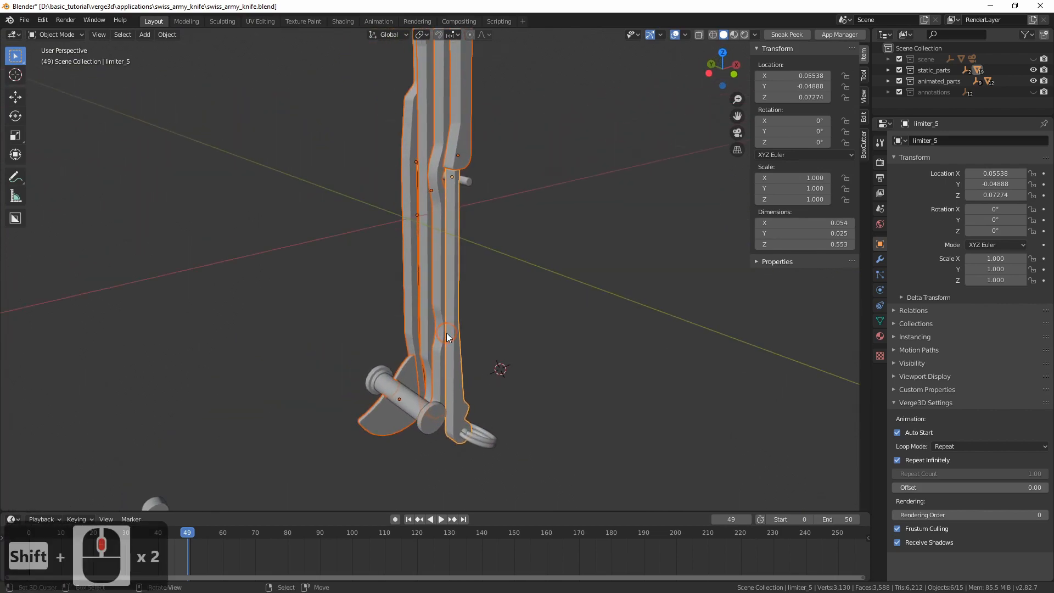
pyautogui.keyDown('shift'); pyautogui.middleClick(424, 272); pyautogui.keyUp('shift')
pyautogui.hotkey('ctrl', 'j')
pyautogui.press('g')
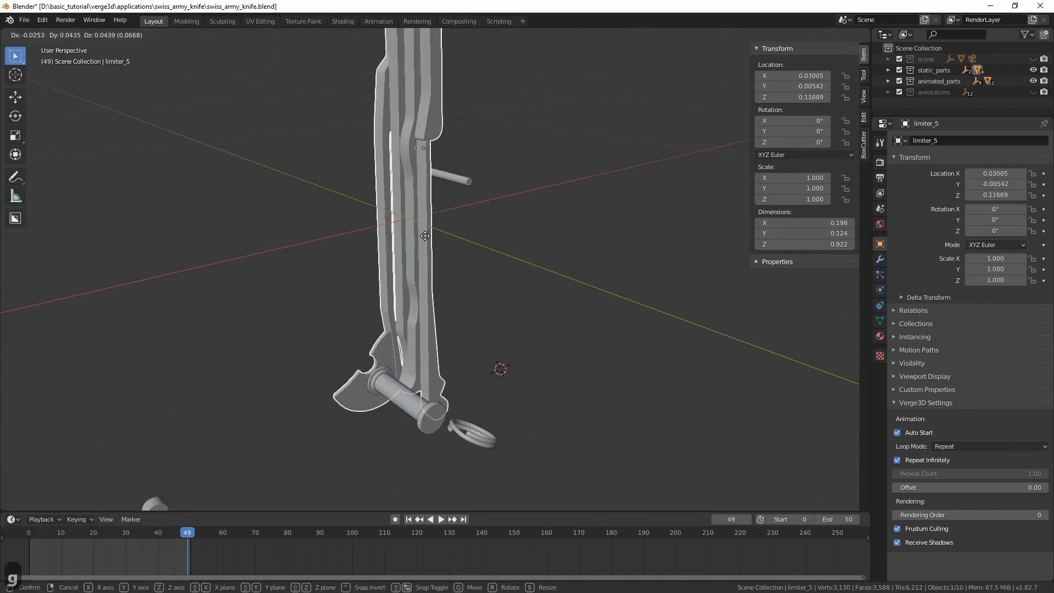
pyautogui.press('Escape')
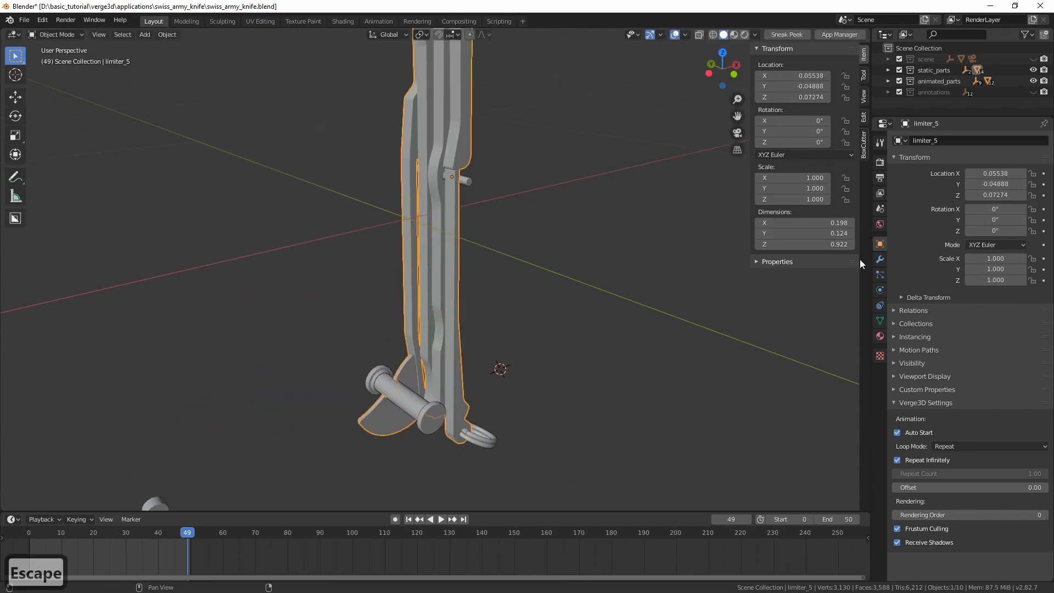
# Rename the joined limiter_5 object as limiters and hide it
pyautogui.doubleClick(945, 140)
pyautogui.press('BackSpace')
pyautogui.press('BackSpace')
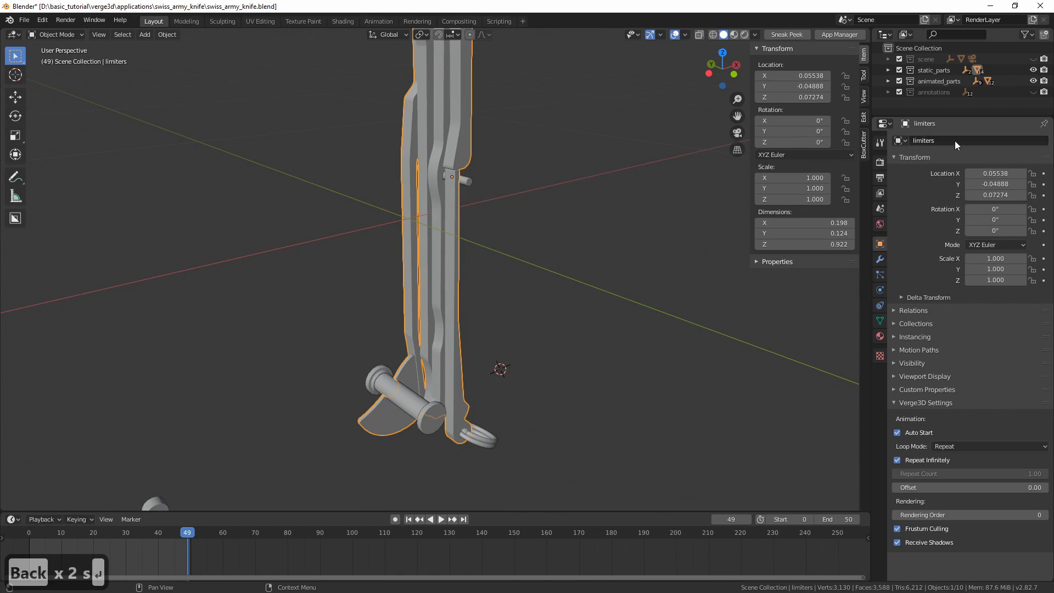
pyautogui.moveTo(343, 283); pyautogui.dragTo(457, 89, button='middle')
pyautogui.press('h')
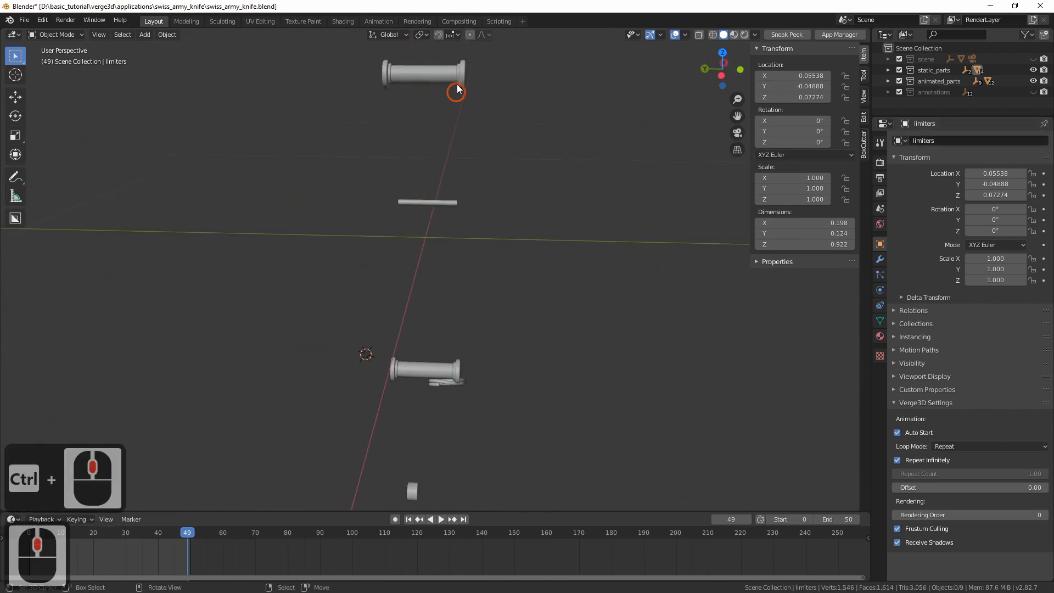
# Check which material the small rod and its caps use
pyautogui.click(880, 337)
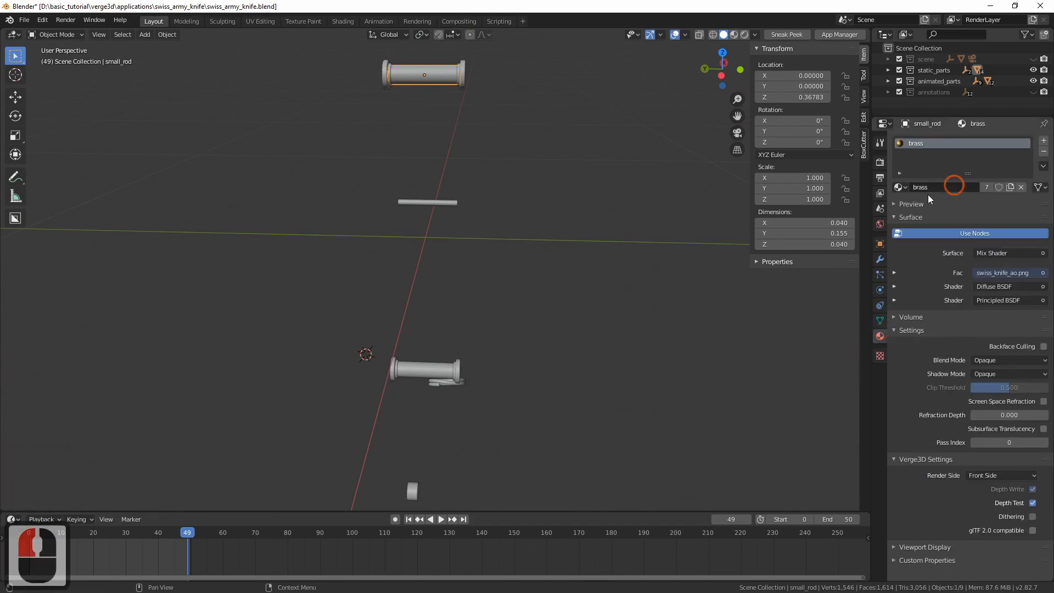
pyautogui.moveTo(370, 202); pyautogui.dragTo(423, 210, button='middle')
pyautogui.keyDown('shift'); pyautogui.moveTo(415, 176); pyautogui.dragTo(415, 199, button='middle'); pyautogui.keyUp('shift')
pyautogui.rightClick(395, 106)
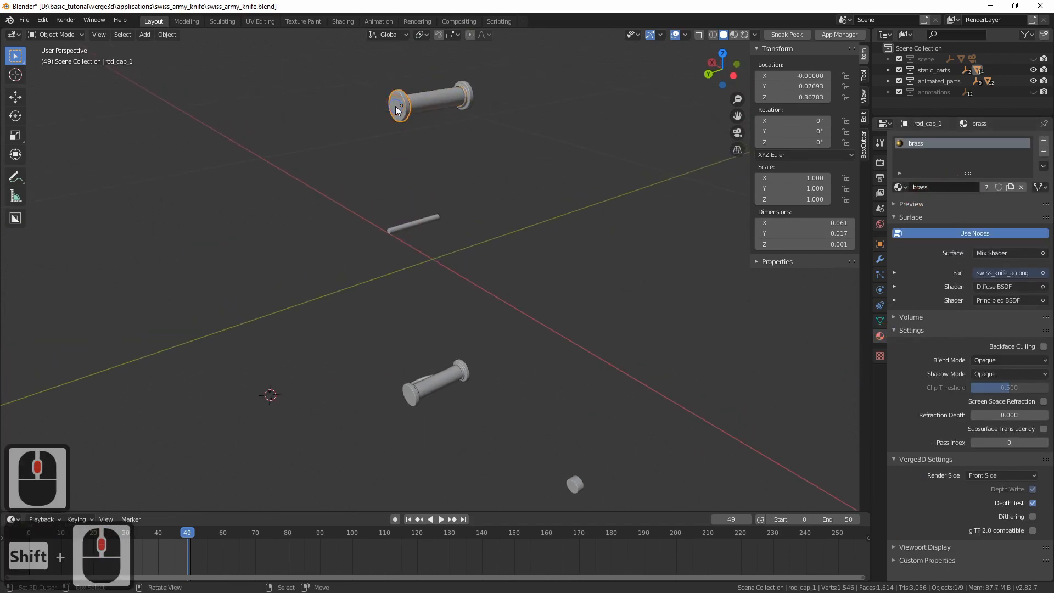
pyautogui.rightClick(470, 103)
pyautogui.moveTo(404, 106); pyautogui.dragTo(353, 77, button='middle')
# Box-select the brass rods and caps, exclude the key ring from the selection, and make big_rod the active object
pyautogui.press('b')
pyautogui.moveTo(342, 55); pyautogui.dragTo(524, 414)
pyautogui.moveTo(426, 307); pyautogui.dragTo(461, 254, button='middle')
pyautogui.moveTo(456, 251); pyautogui.dragTo(534, 241, button='middle')
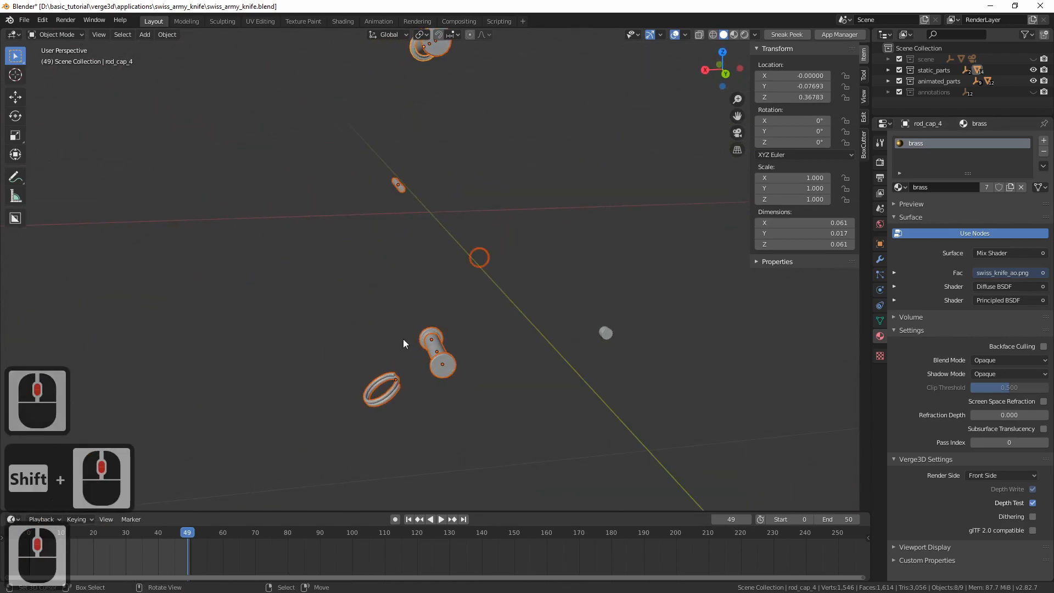
pyautogui.press('b')
pyautogui.moveTo(347, 370); pyautogui.dragTo(391, 407, button='middle')
pyautogui.moveTo(437, 363); pyautogui.dragTo(466, 391, button='middle')
pyautogui.keyDown('shift'); pyautogui.rightClick(446, 348); pyautogui.keyUp('shift')
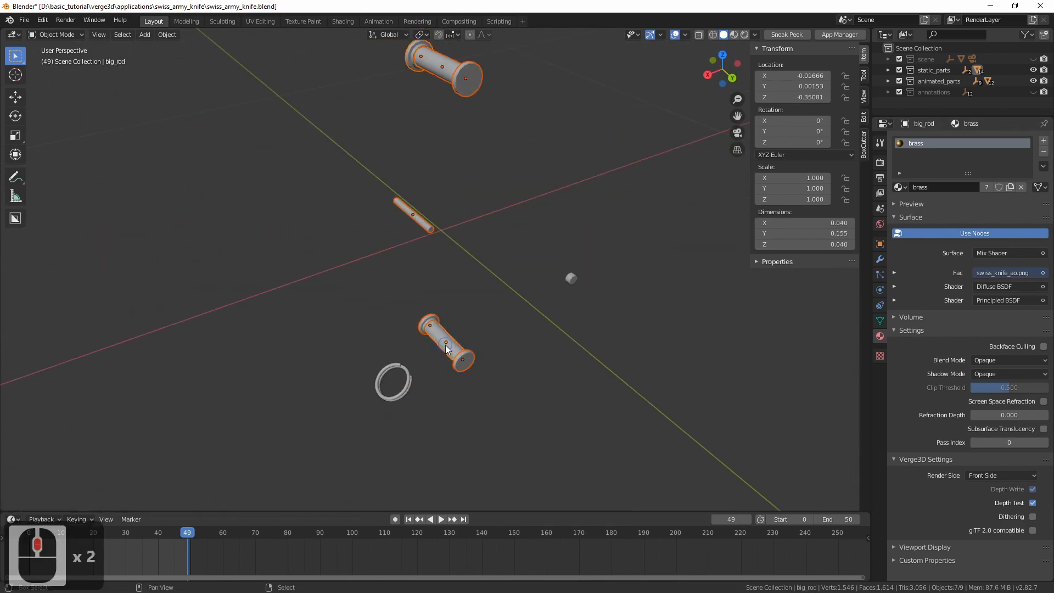
# Scrub the timeline up to frame 50 to check which of the visible parts are animated
pyautogui.moveTo(475, 339); pyautogui.dragTo(438, 331, button='middle')
pyautogui.keyDown('shift'); pyautogui.moveTo(561, 371); pyautogui.dragTo(498, 367, button='middle'); pyautogui.keyUp('shift')
pyautogui.moveTo(178, 546); pyautogui.dragTo(148, 553)
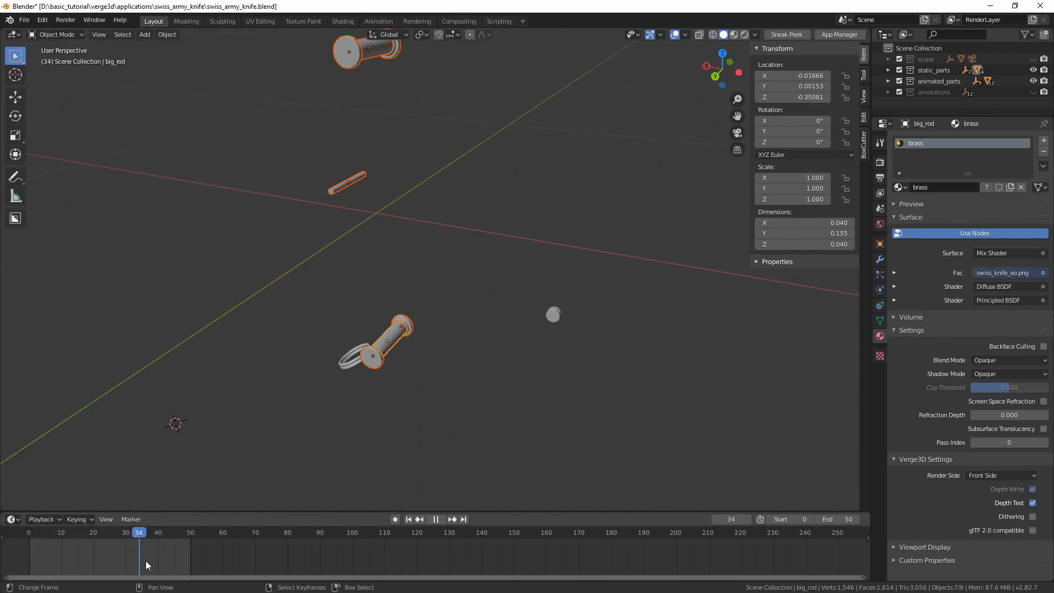
pyautogui.moveTo(191, 553); pyautogui.dragTo(192, 552)
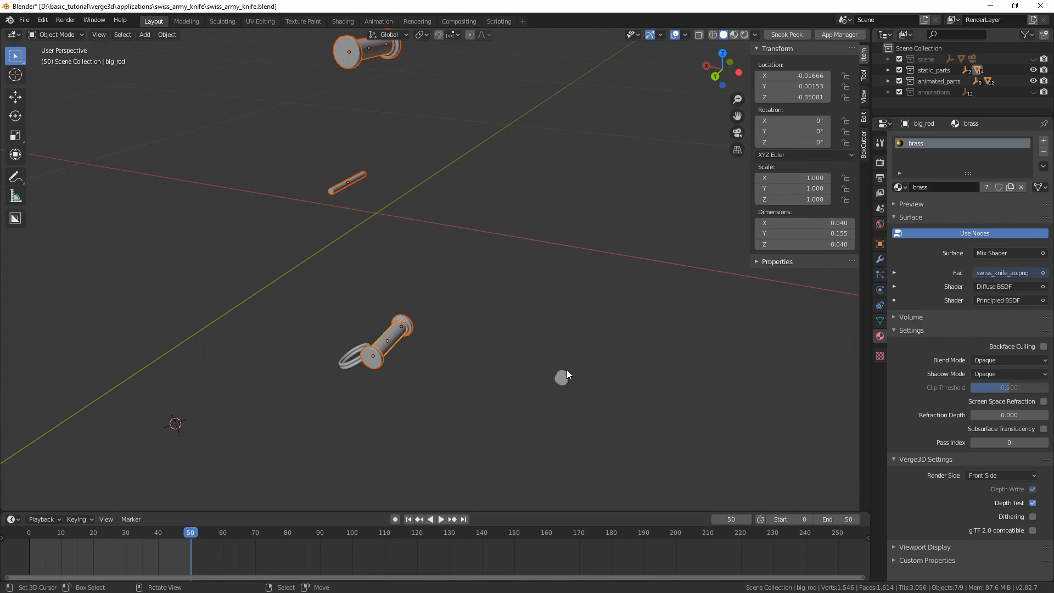
pyautogui.keyDown('shift'); pyautogui.moveTo(548, 396); pyautogui.dragTo(430, 354, button='middle'); pyautogui.keyUp('shift')
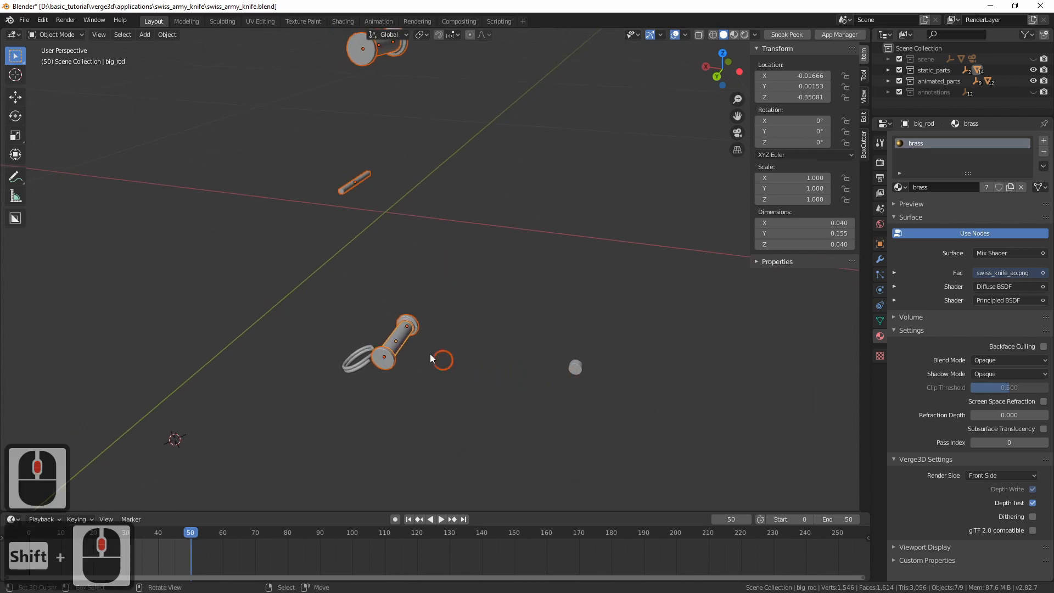
# Join the selected rods and caps into big_rod and rename the joined object as rods
pyautogui.hotkey('ctrl', 'j')
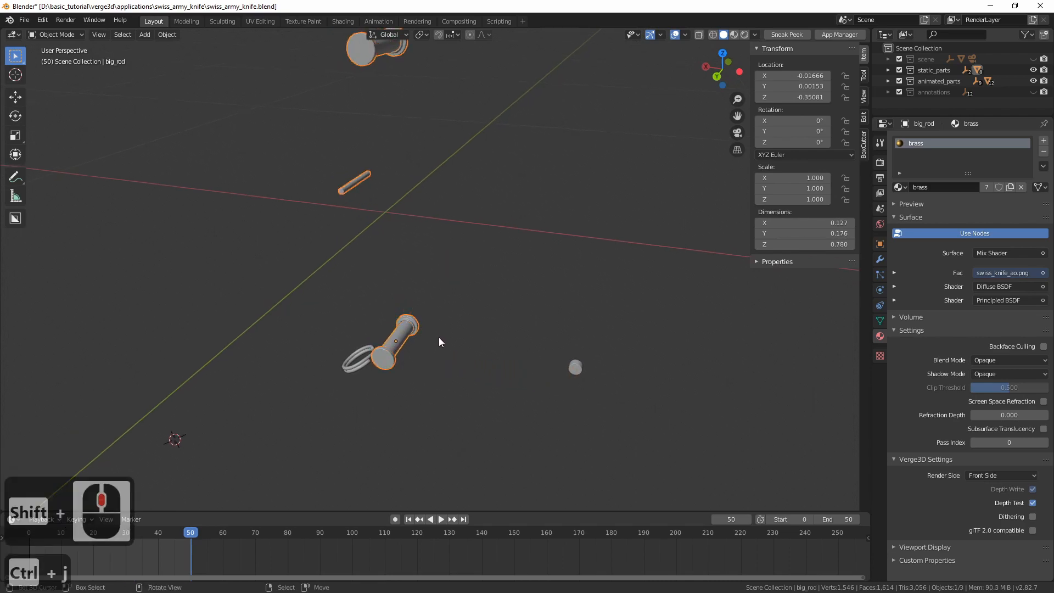
pyautogui.click(879, 244)
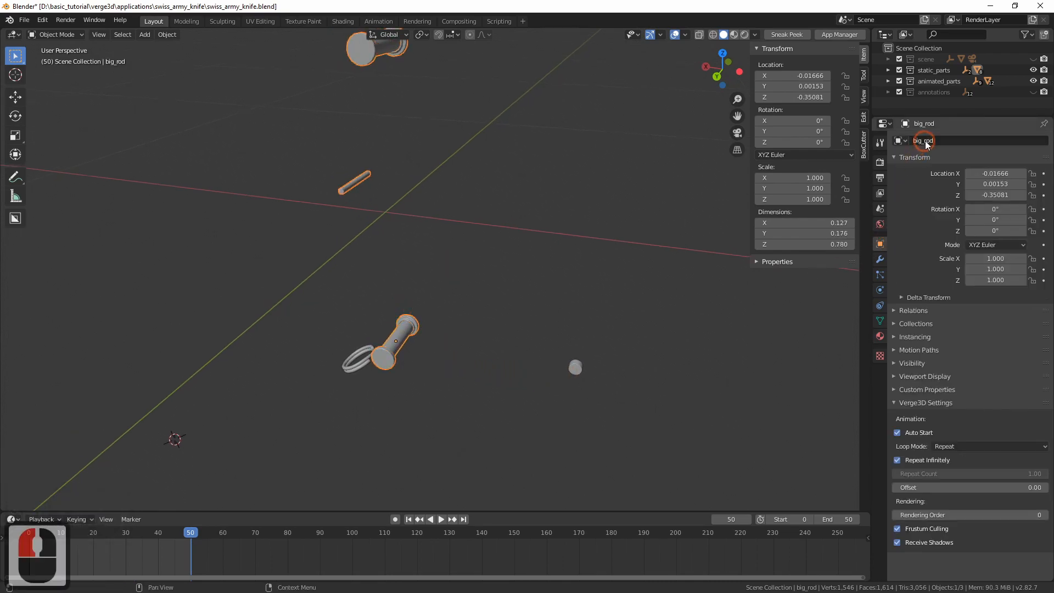
pyautogui.press('BackSpace')
pyautogui.press('BackSpace')
pyautogui.press('BackSpace')
pyautogui.press('BackSpace')
pyautogui.press('BackSpace')
pyautogui.press('BackSpace')
pyautogui.press('BackSpace')
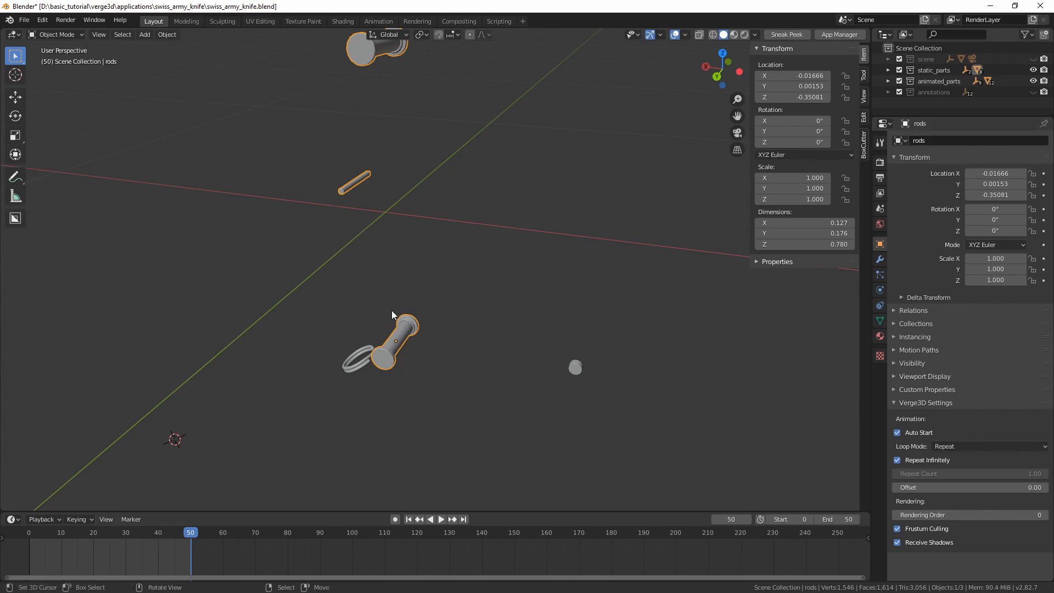
# Reveal all hidden knife parts, clear the selection and save the blend file
pyautogui.hotkey('alt', 'h')
pyautogui.moveTo(476, 251); pyautogui.dragTo(305, 217, button='middle')
pyautogui.keyDown('ctrl'); pyautogui.moveTo(306, 218); pyautogui.dragTo(316, 269, button='middle'); pyautogui.keyUp('ctrl')
pyautogui.keyDown('ctrl'); pyautogui.moveTo(316, 269); pyautogui.dragTo(317, 262, button='middle'); pyautogui.keyUp('ctrl')
pyautogui.hotkey('alt', 'a')
pyautogui.moveTo(467, 254); pyautogui.dragTo(464, 252, button='middle')
pyautogui.keyDown('shift'); pyautogui.moveTo(464, 252); pyautogui.dragTo(258, 445, button='middle'); pyautogui.keyUp('shift')
pyautogui.hotkey('ctrl', 's')
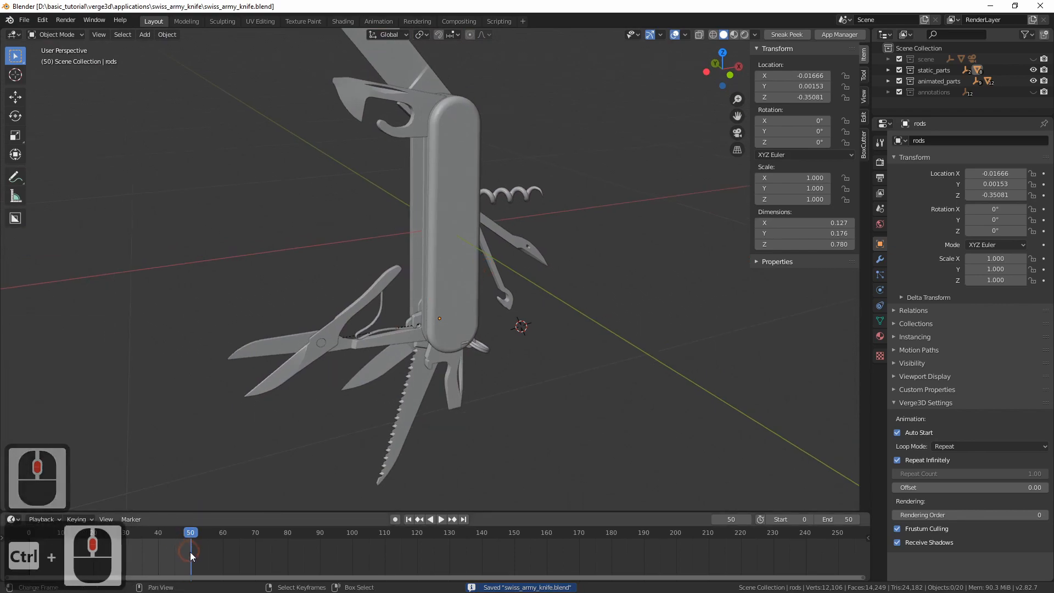
# Save the file again and export the scene as Verge3D glTF over the existing swiss_army_knife.gltf
pyautogui.moveTo(190, 552)
pyautogui.mouseDown()
pyautogui.moveTo(34, 551)
pyautogui.moveTo(188, 557)
pyautogui.mouseUp()
pyautogui.press('space')
pyautogui.moveTo(460, 267); pyautogui.dragTo(499, 259, button='middle')
pyautogui.hotkey('ctrl', 's')
pyautogui.press('q')
pyautogui.click(500, 259)
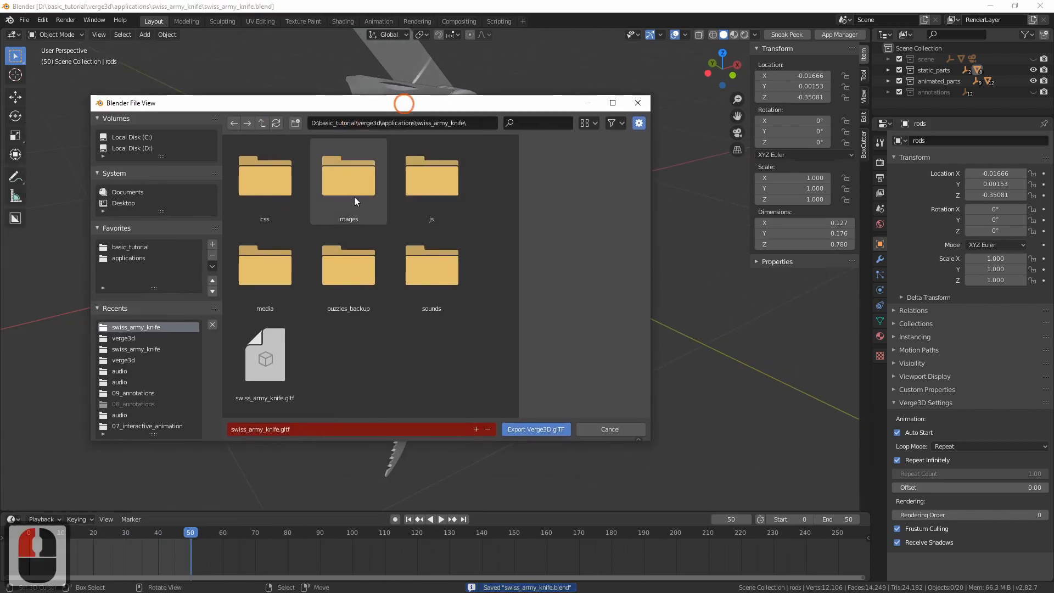
pyautogui.doubleClick(288, 359)
pyautogui.click(530, 431)
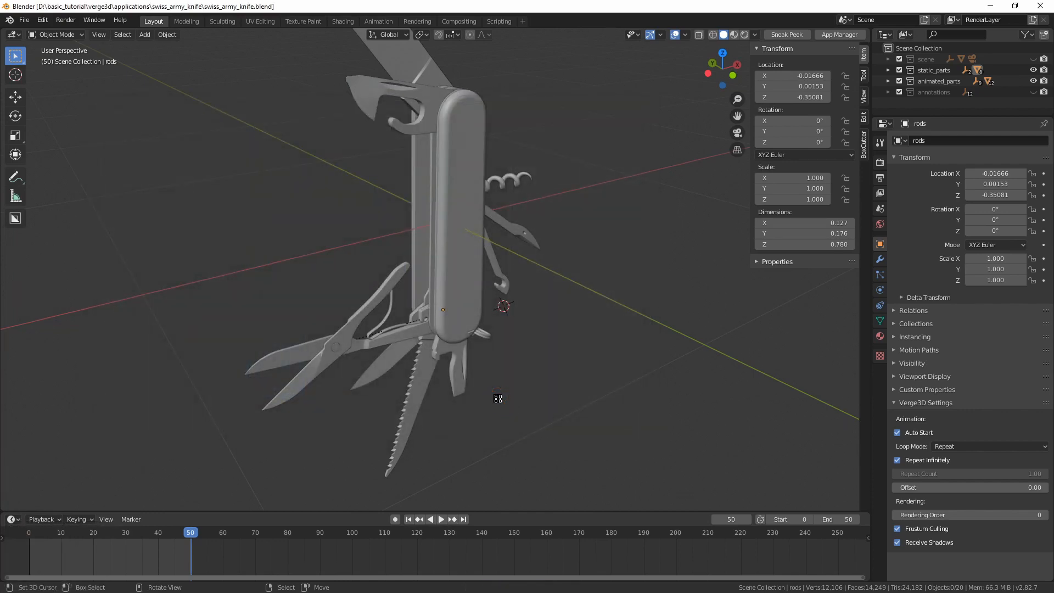
# Switch to the Swiss Army Knife Tutorial page in the browser and force-reload it with the developer console open
pyautogui.hotkey('alt', 'Tab')
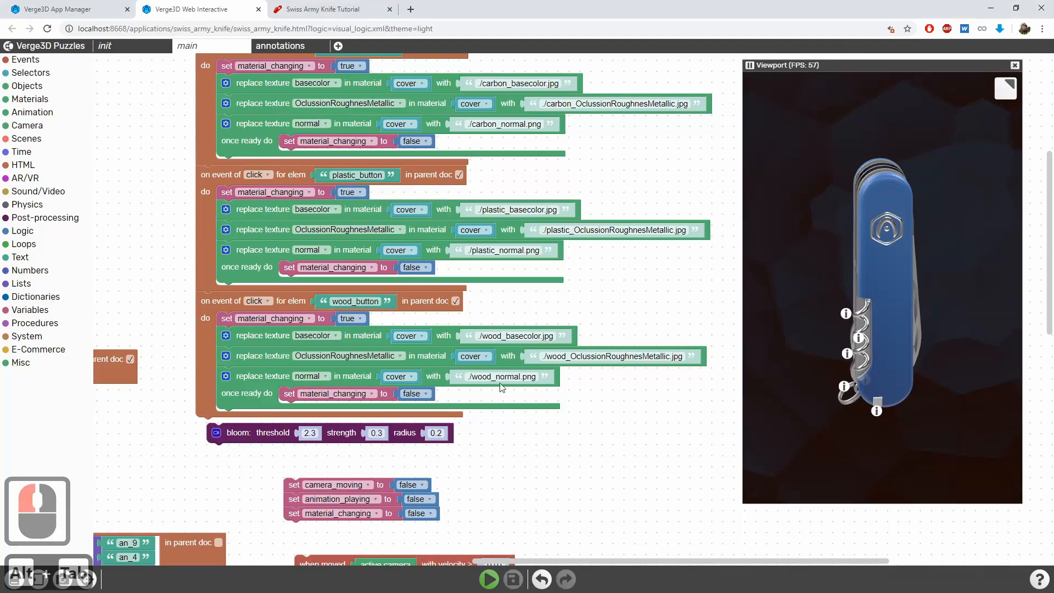
pyautogui.click(346, 7)
pyautogui.press('F12')
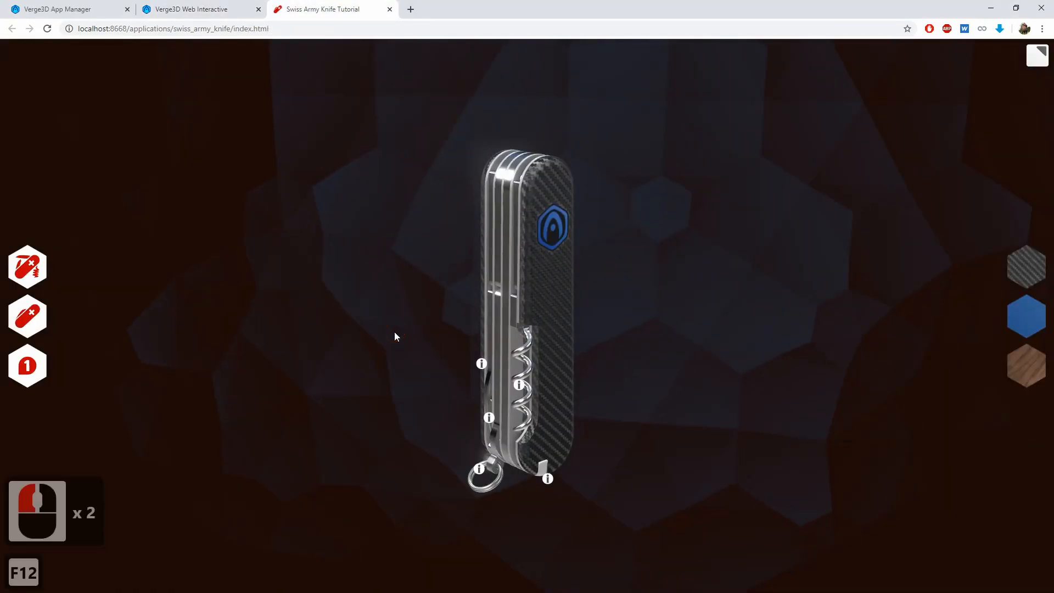
pyautogui.hotkey('ctrl', 'shift', 'r')
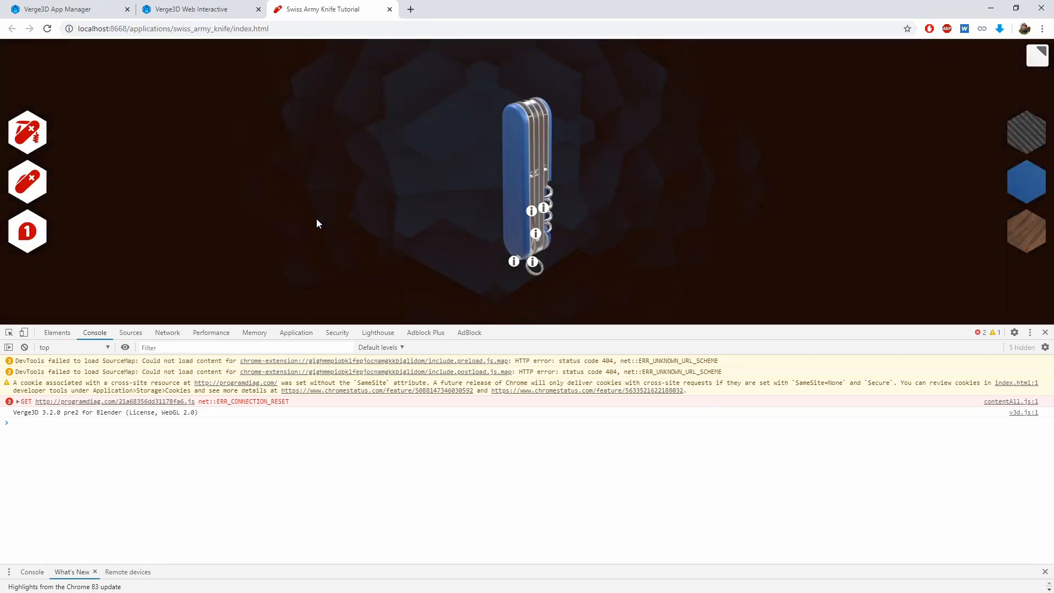
# Examine the scene loading time and render calls in the Verge3D performance profile
pyautogui.scroll(15, 114, 487)
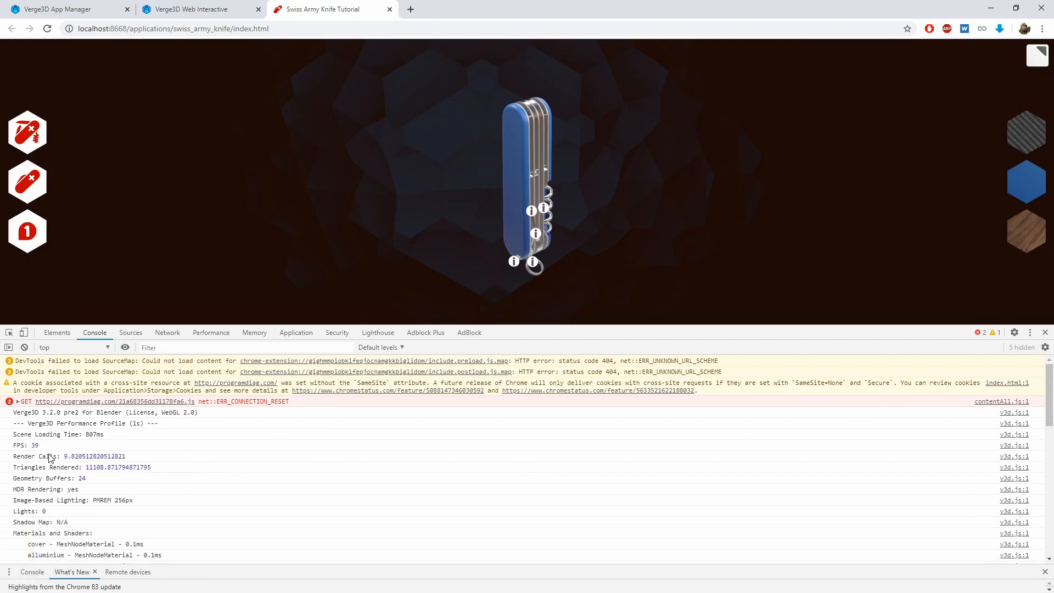
pyautogui.doubleClick(94, 434)
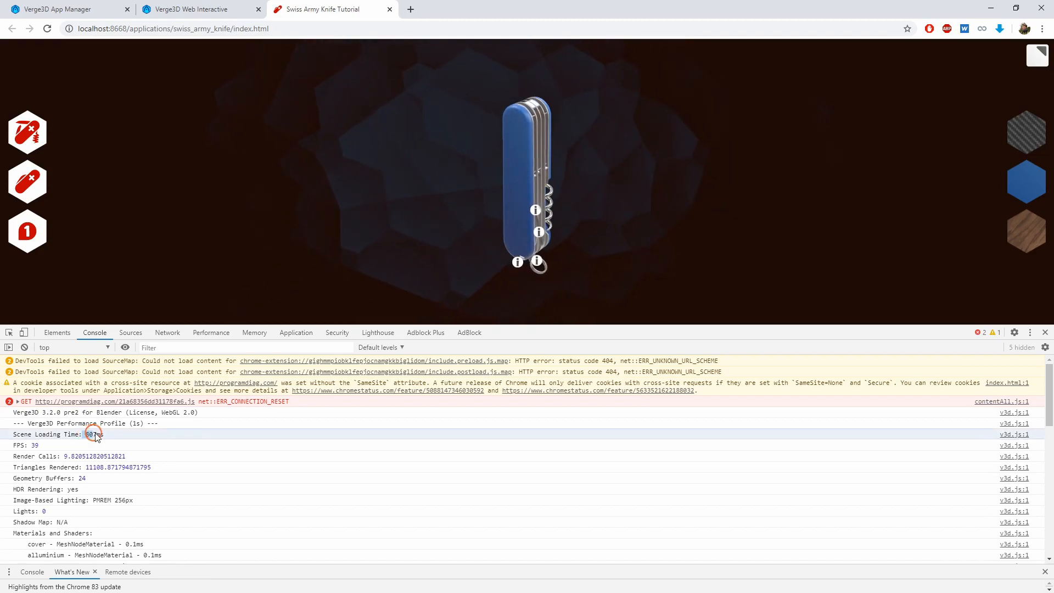
pyautogui.click(145, 425)
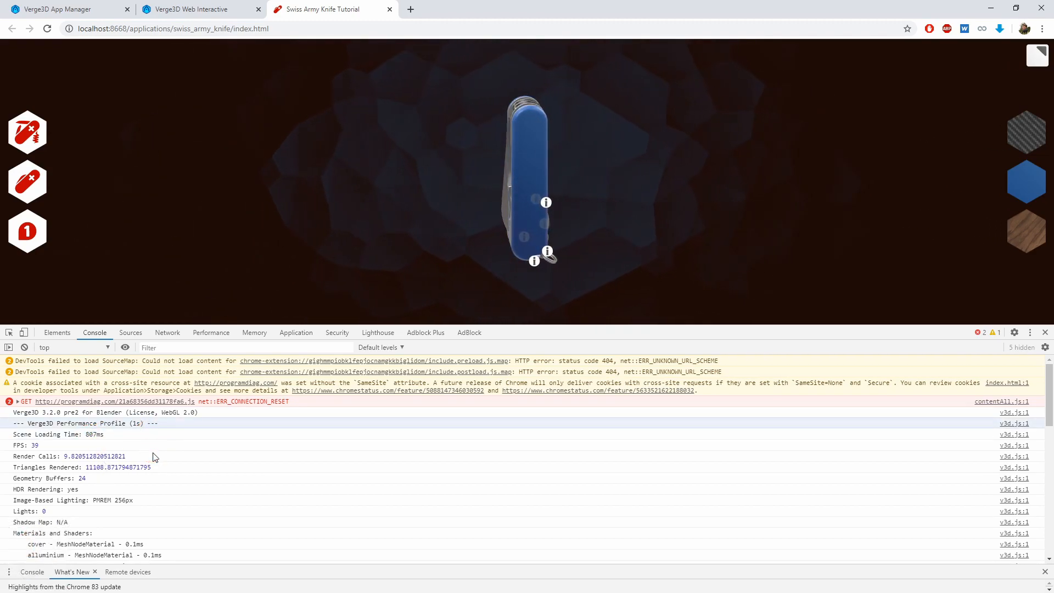
pyautogui.click(65, 457)
pyautogui.moveTo(65, 456); pyautogui.dragTo(72, 457)
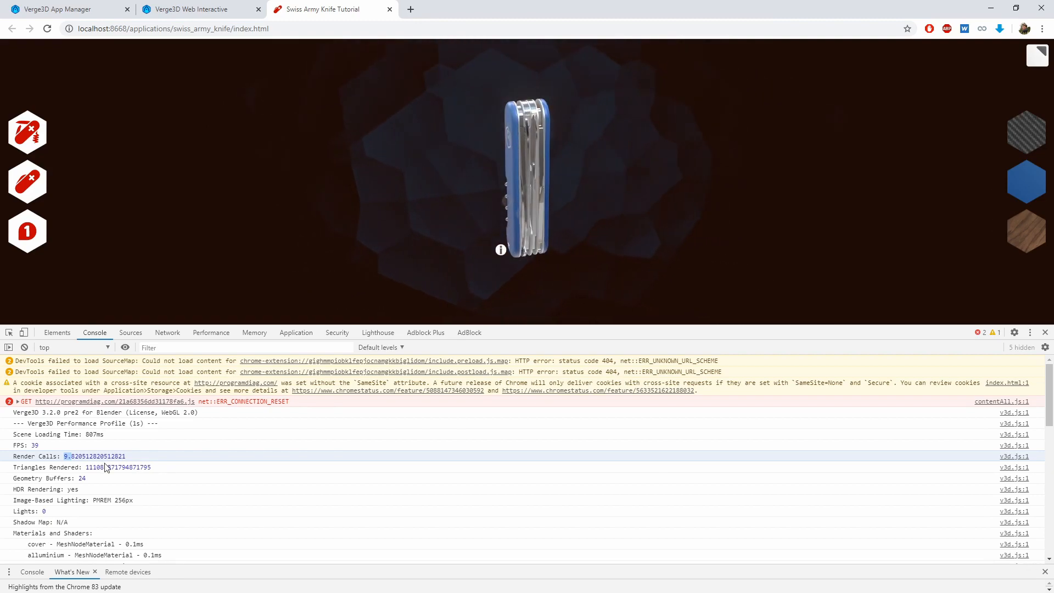
# Examine the render times of the cover, alluminium and background materials in the Materials and Shaders list
pyautogui.scroll(-2, 107, 467)
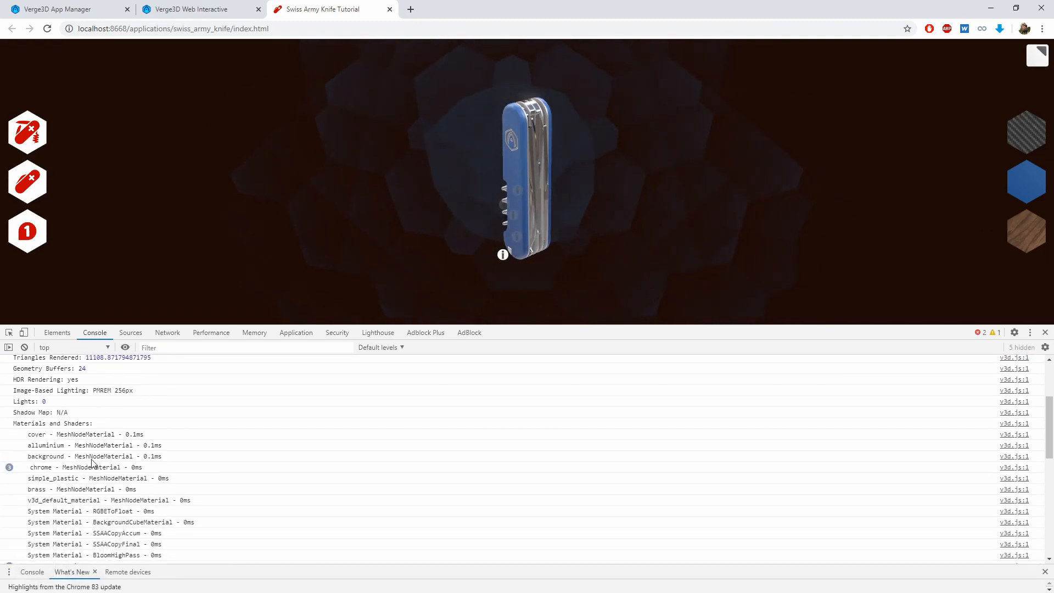
pyautogui.scroll(-1, 108, 468)
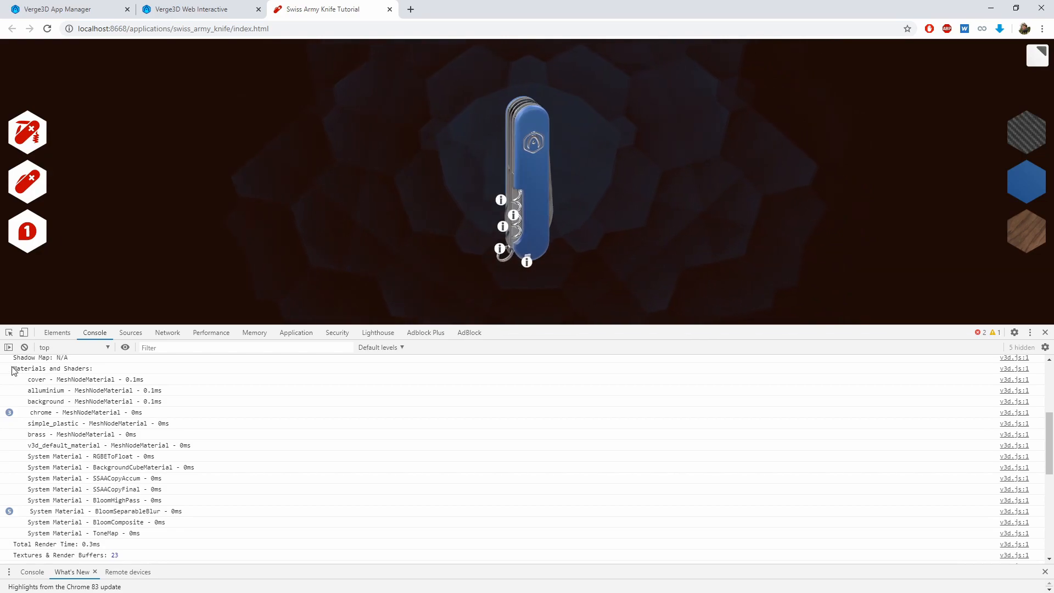
pyautogui.moveTo(13, 369); pyautogui.dragTo(94, 369)
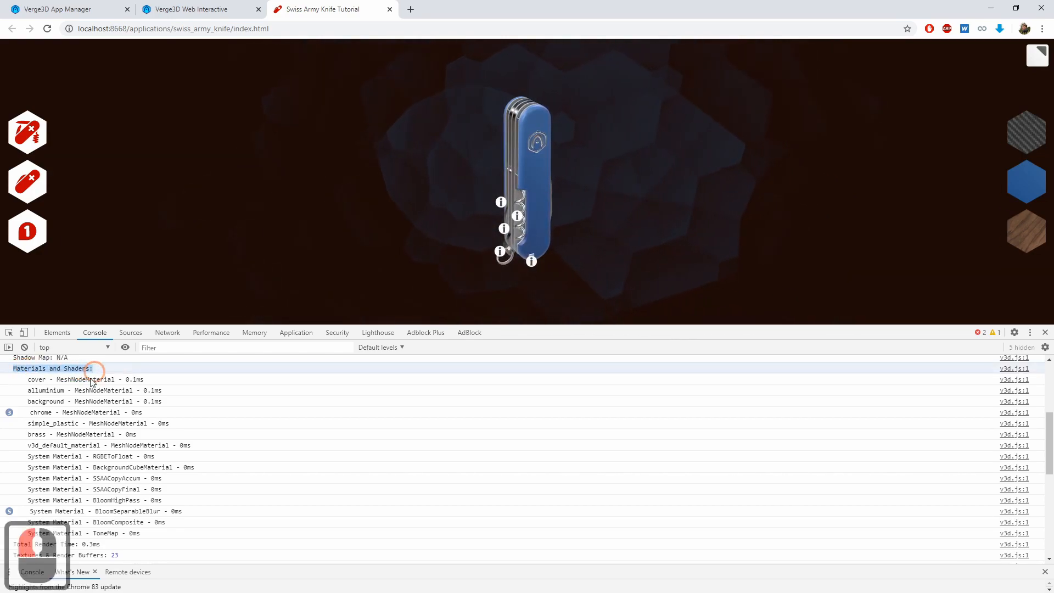
pyautogui.doubleClick(37, 380)
pyautogui.doubleClick(28, 393)
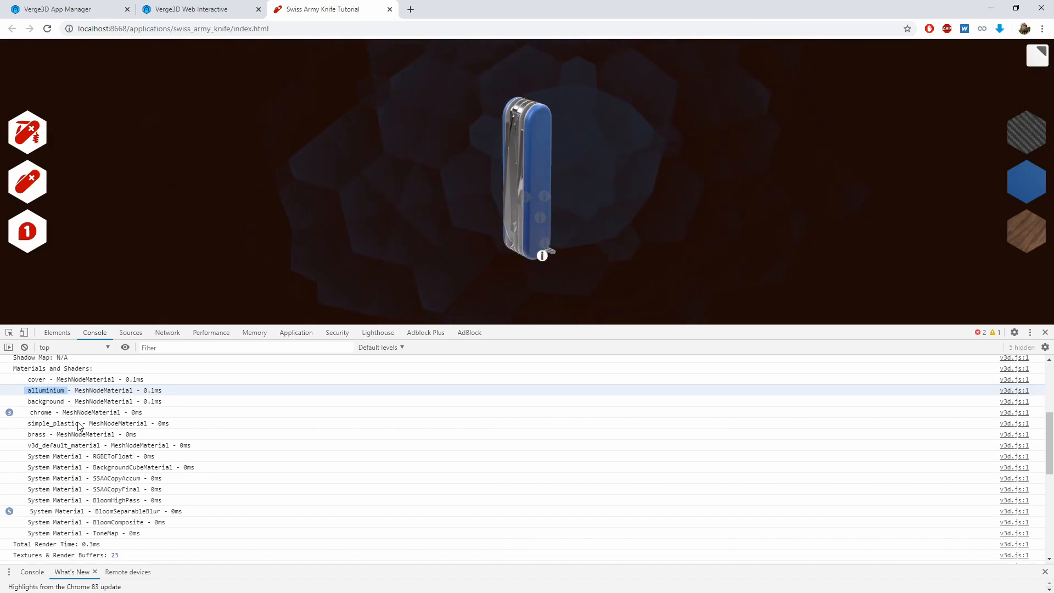
pyautogui.click(34, 381)
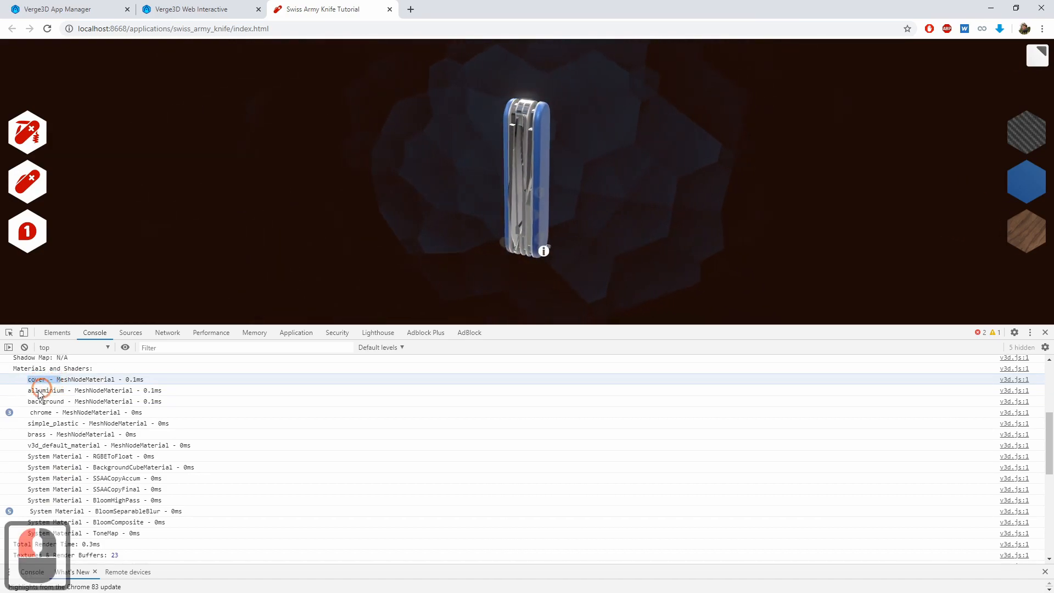
pyautogui.moveTo(34, 391)
pyautogui.mouseDown()
pyautogui.moveTo(65, 392)
pyautogui.moveTo(43, 399)
pyautogui.mouseUp()
pyautogui.doubleClick(42, 400)
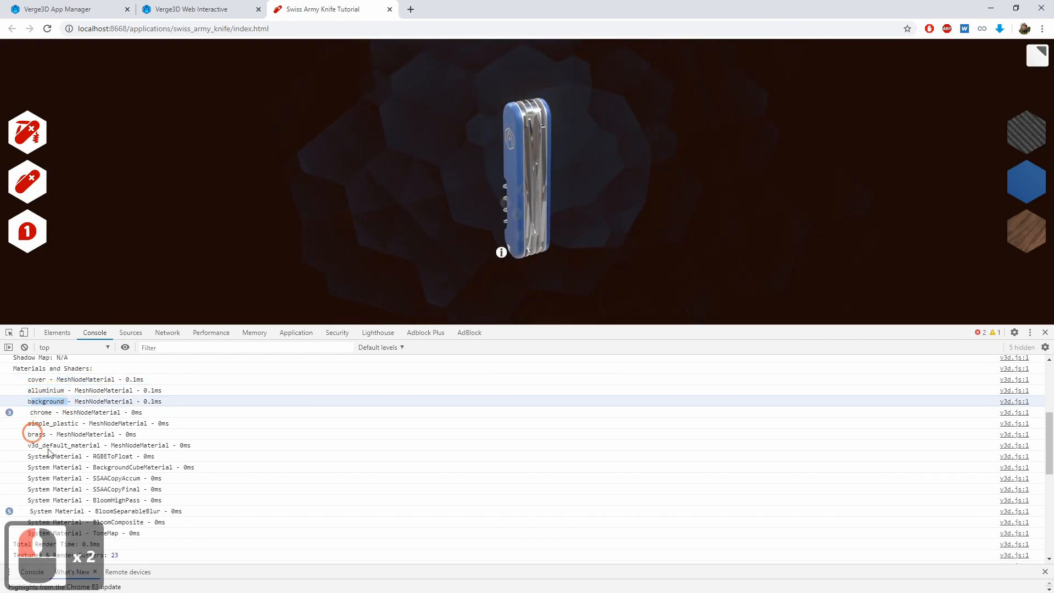
pyautogui.scroll(-1, 107, 503)
pyautogui.scroll(1, 112, 490)
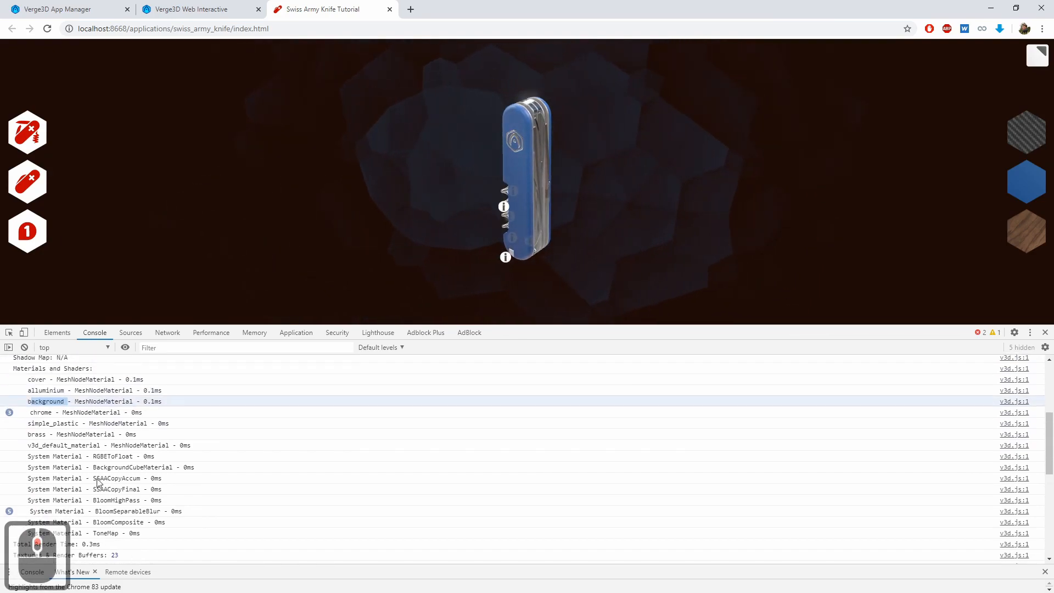
pyautogui.doubleClick(33, 380)
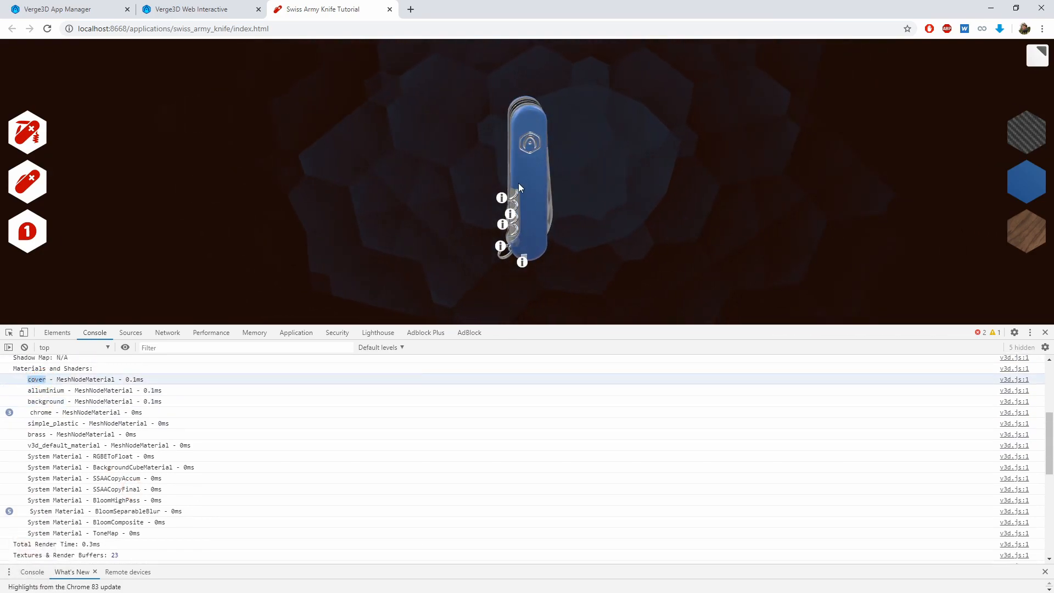
# Orbit around the knife in the web application to inspect its cover and metal parts from several sides
pyautogui.moveTo(464, 153); pyautogui.dragTo(383, 178)
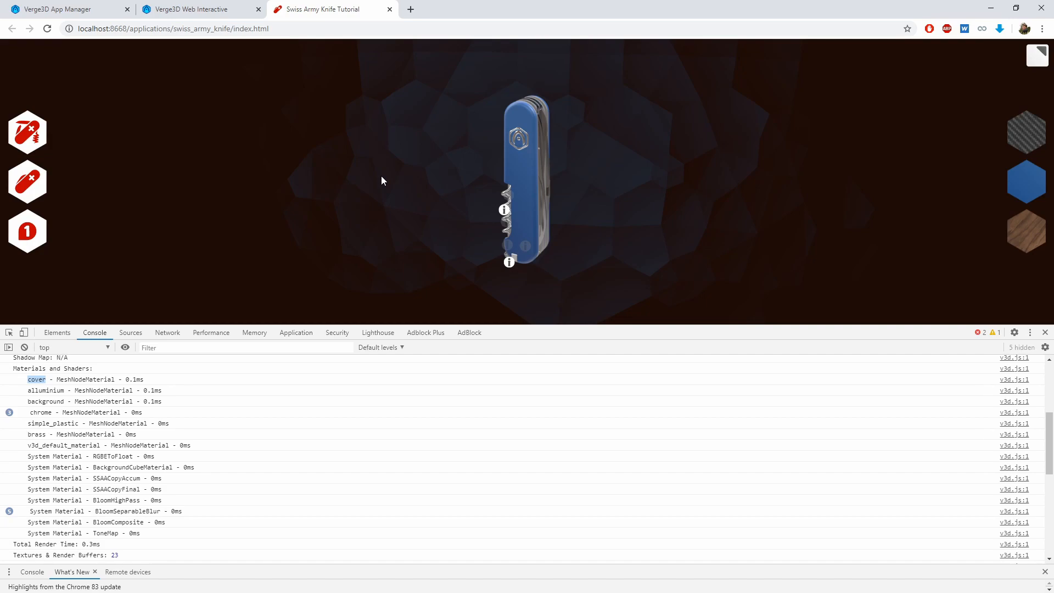
pyautogui.moveTo(382, 177); pyautogui.dragTo(525, 216)
pyautogui.moveTo(413, 196); pyautogui.dragTo(521, 200)
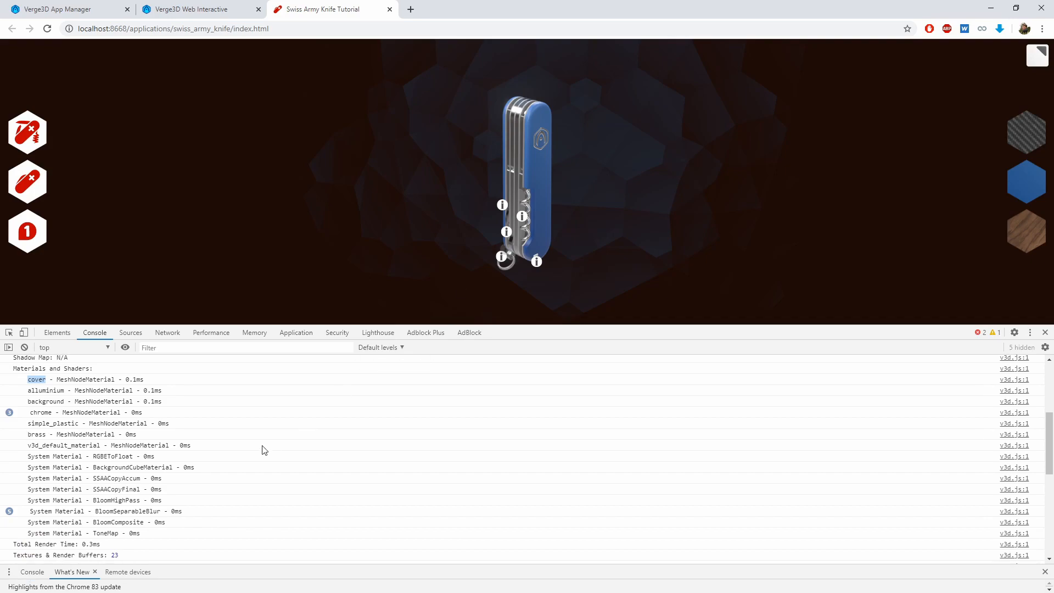
pyautogui.moveTo(641, 217); pyautogui.dragTo(534, 214)
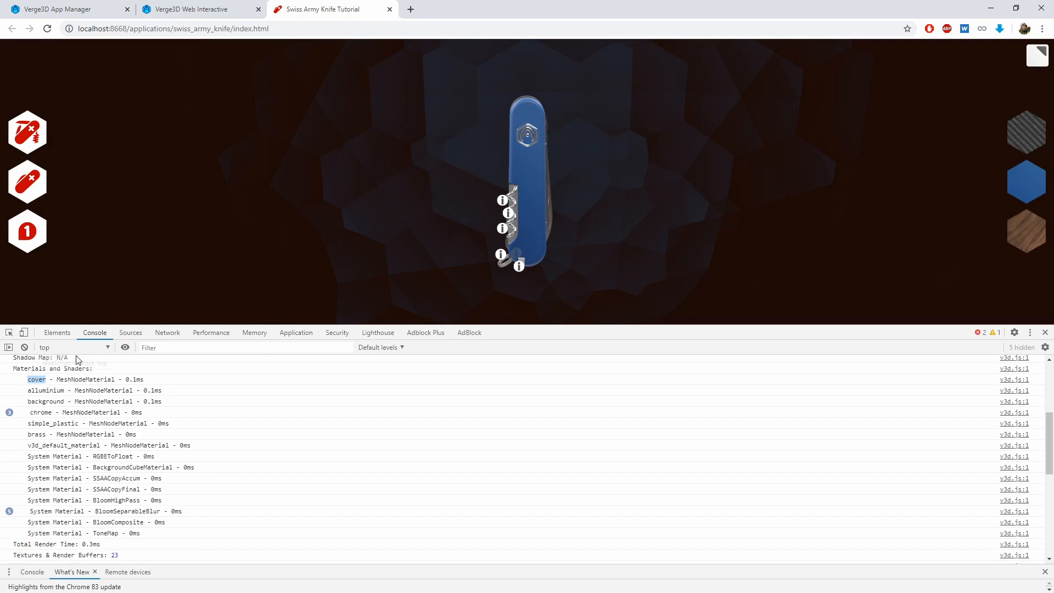
# Examine the v3d_default_material and System Material entries, plus the Textures & Render Buffers list of the profile
pyautogui.moveTo(27, 446); pyautogui.dragTo(105, 446)
pyautogui.moveTo(29, 457); pyautogui.dragTo(82, 493)
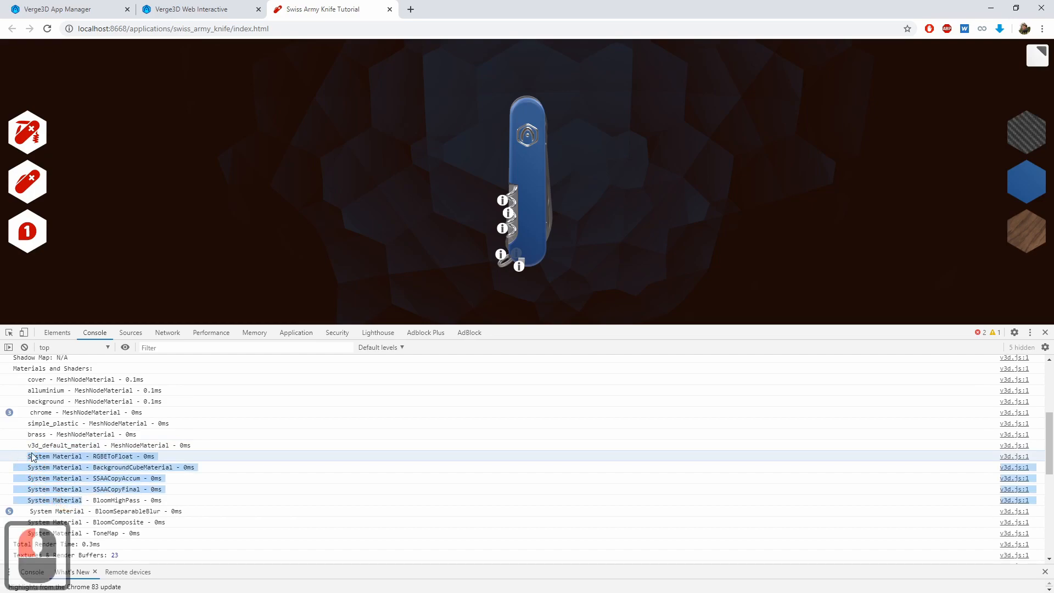
pyautogui.click(271, 444)
pyautogui.click(184, 447)
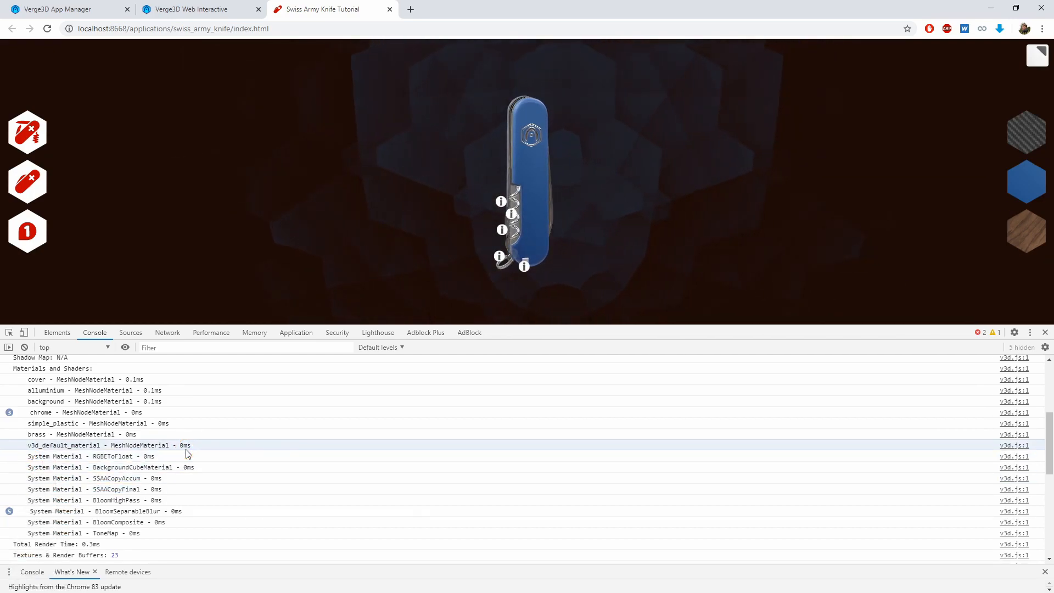
pyautogui.scroll(-3, 102, 461)
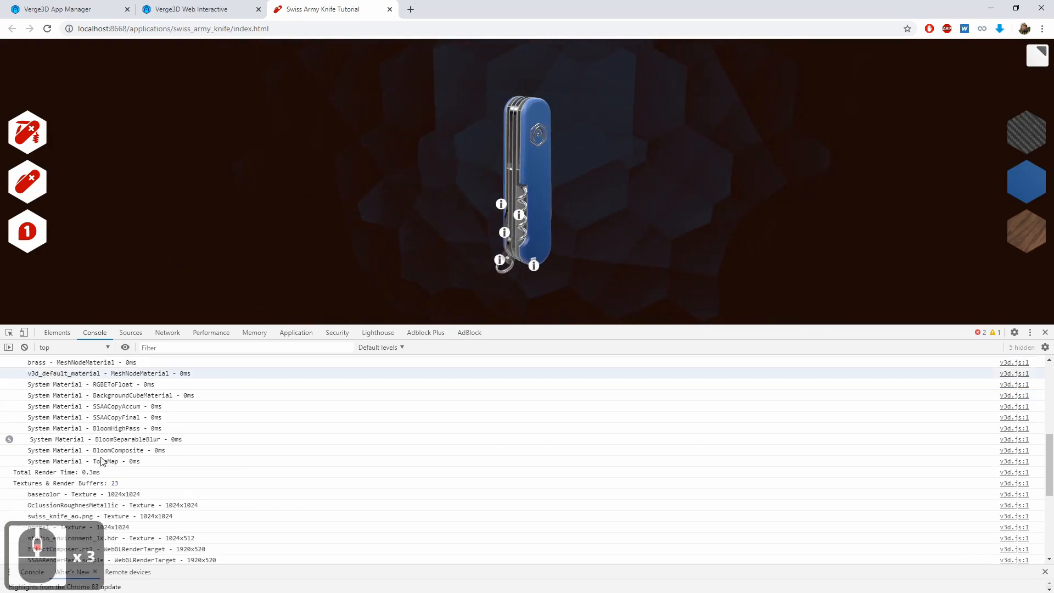
pyautogui.scroll(-2, 102, 461)
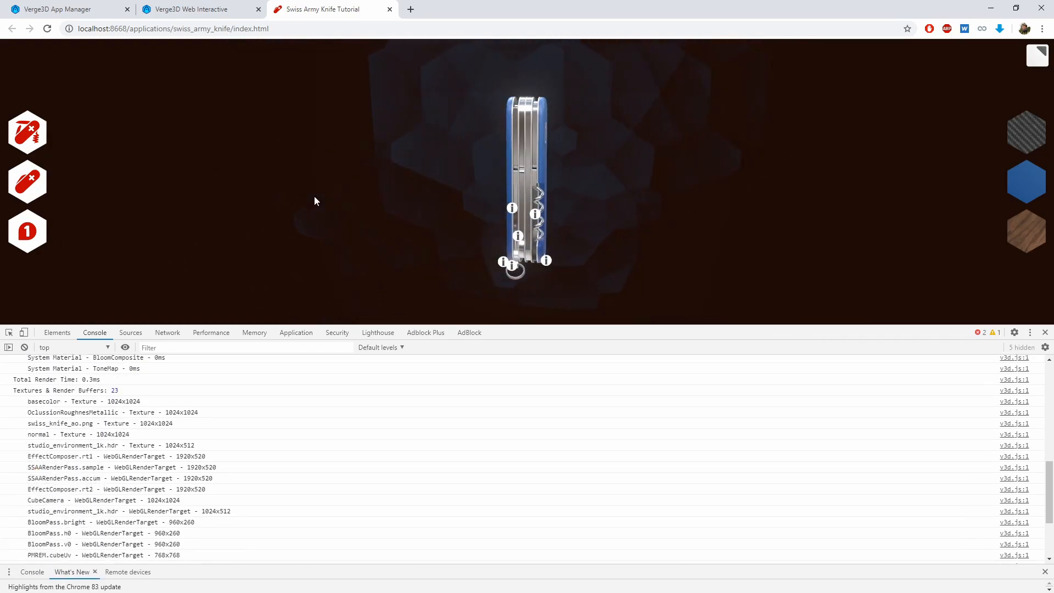
# Switch to Blender and enable LZMA compression in the scene's Verge3D export settings
pyautogui.hotkey('alt', 'Tab')
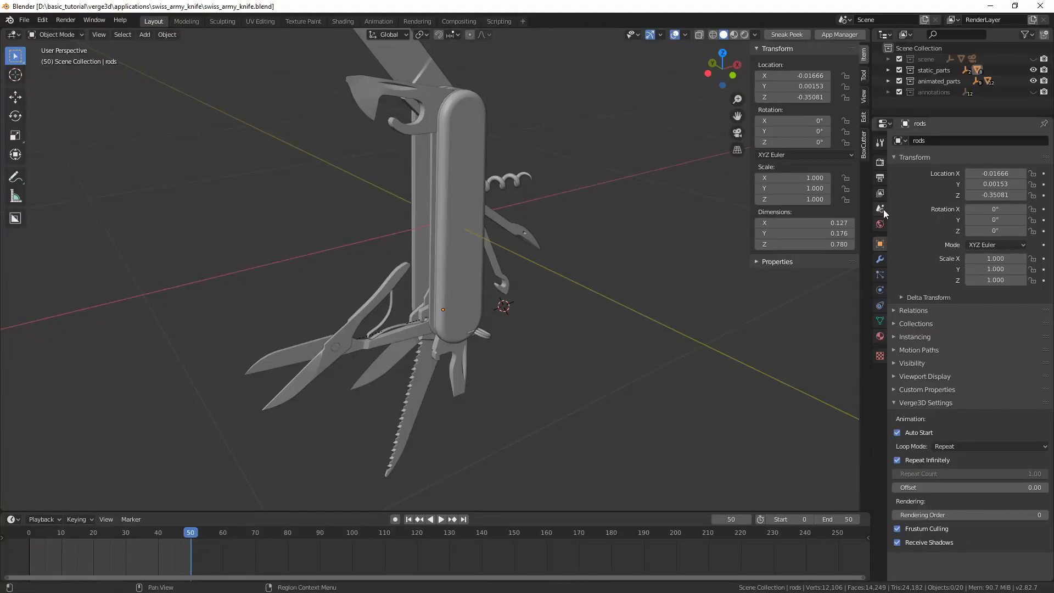
pyautogui.click(880, 162)
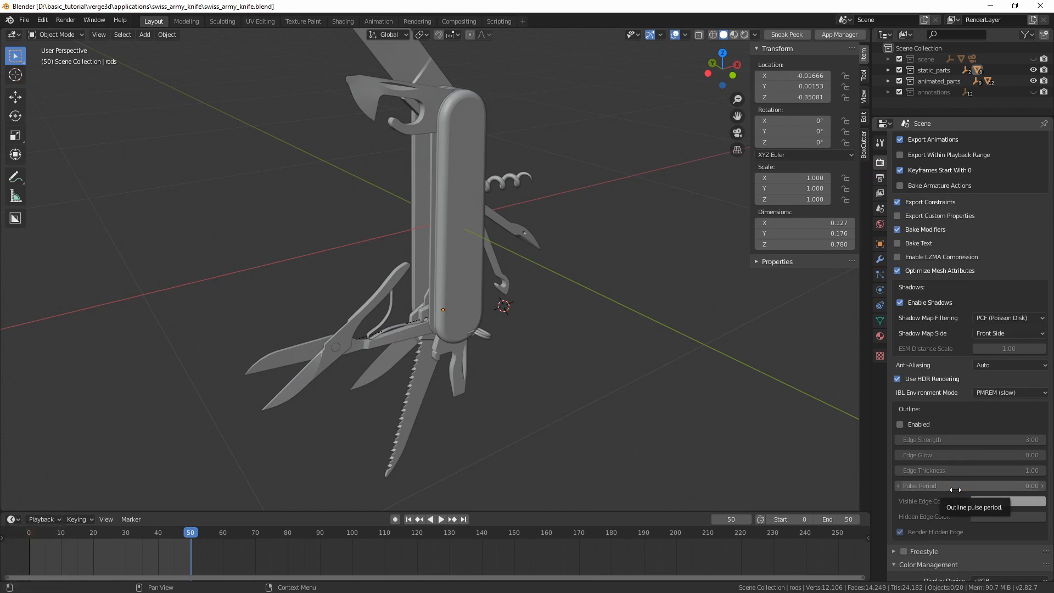
pyautogui.scroll(4, 931, 416)
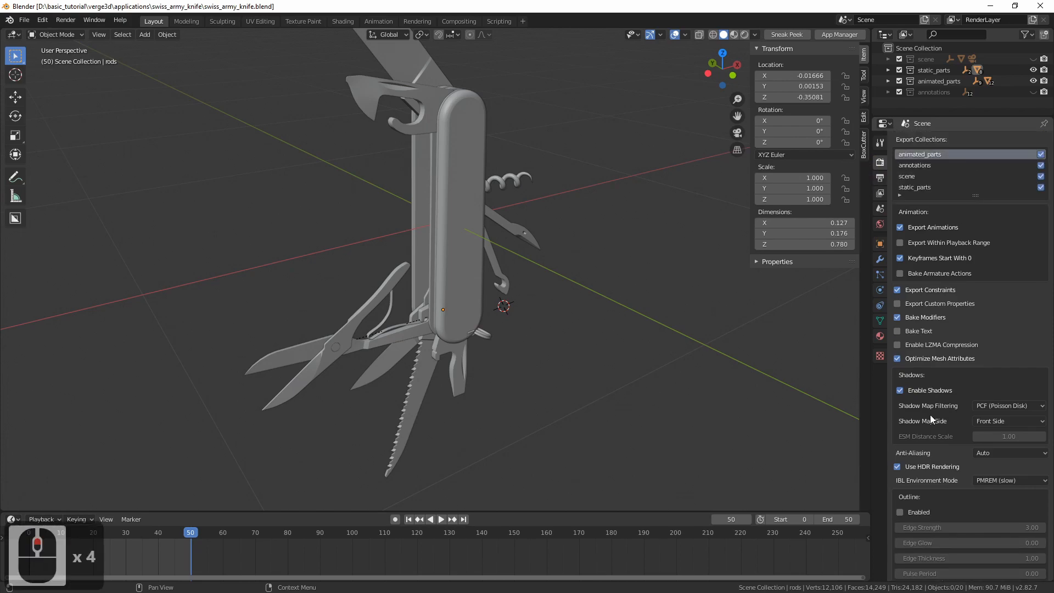
pyautogui.click(898, 345)
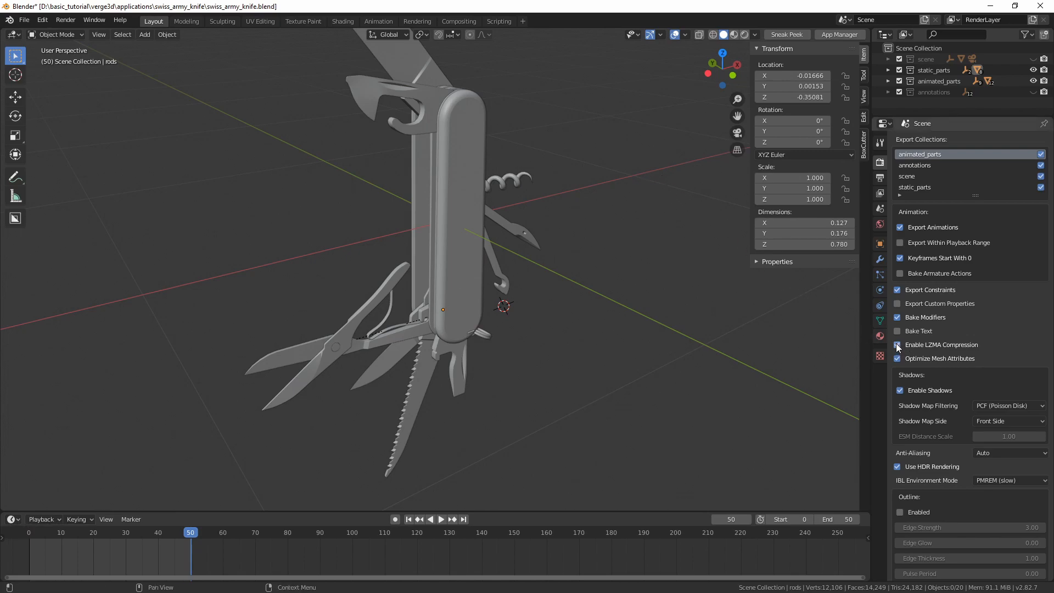
# Re-export the knife scene for the Verge3D application with LZMA compression, overwriting the existing export
pyautogui.moveTo(492, 189); pyautogui.dragTo(500, 192, button='middle')
pyautogui.press('q')
pyautogui.click(515, 197)
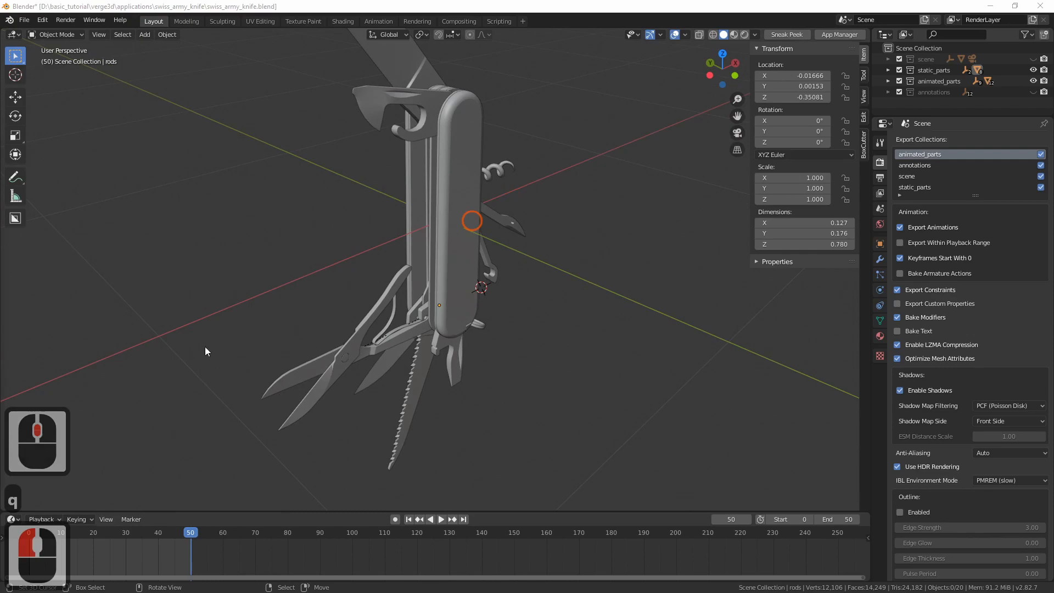
pyautogui.doubleClick(430, 271)
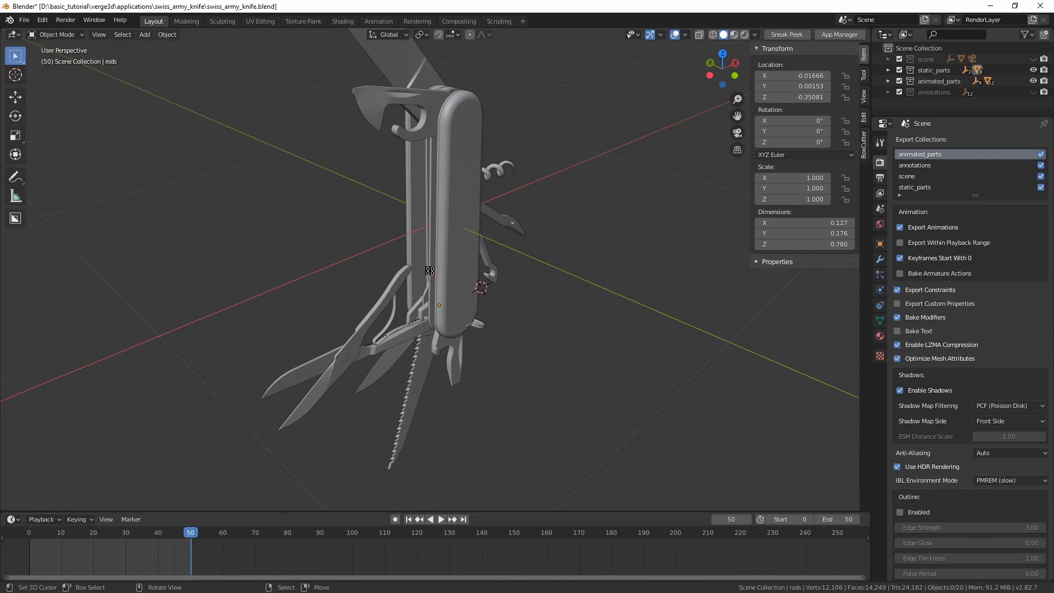
# Switch to the browser and open the init section of the knife's Verge3D Puzzles workspace
pyautogui.hotkey('alt', 'Tab')
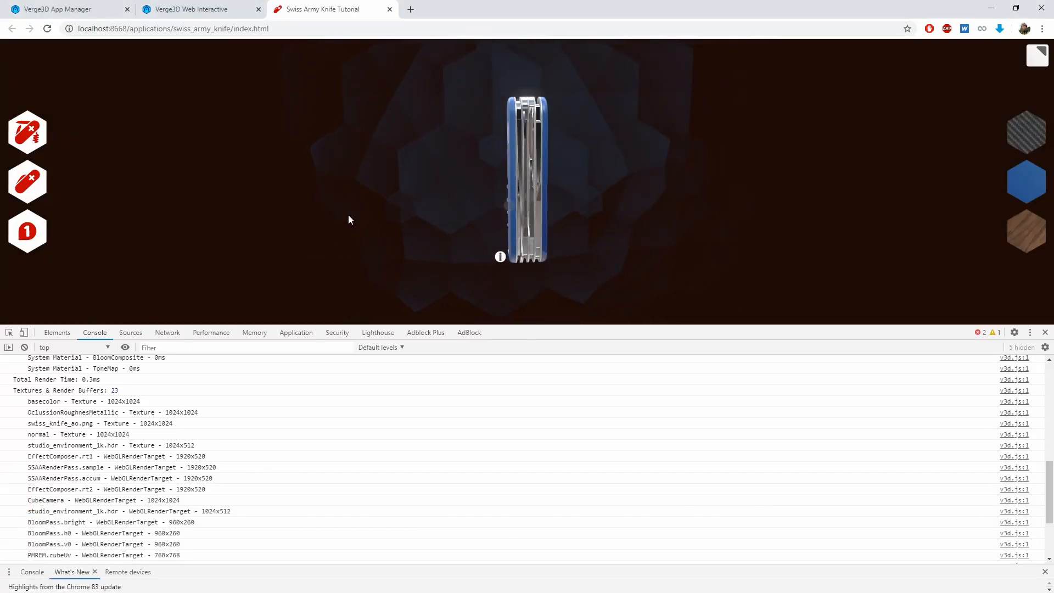
pyautogui.moveTo(344, 184); pyautogui.dragTo(416, 237)
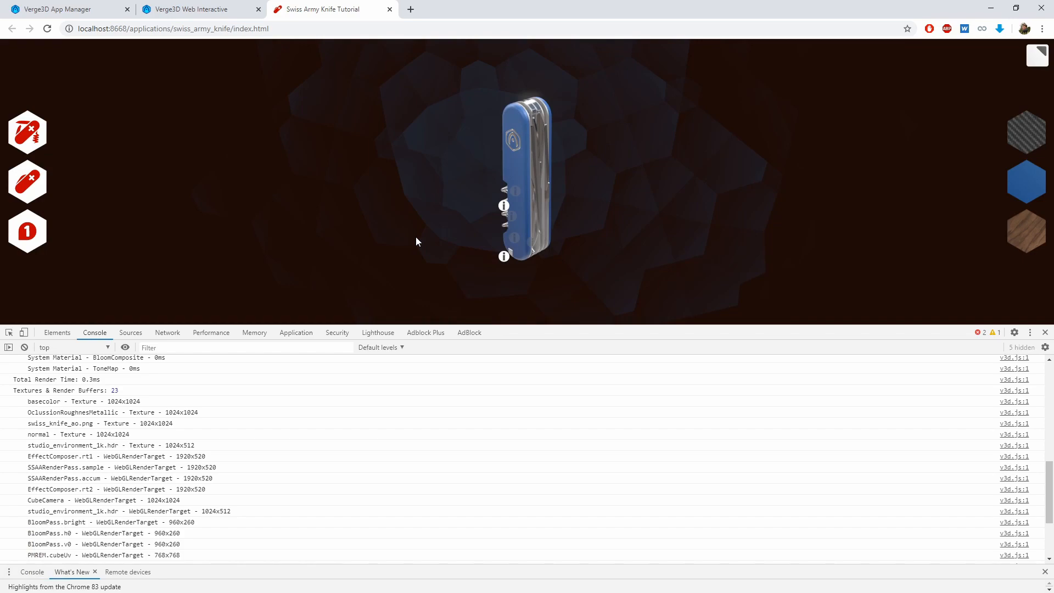
pyautogui.click(197, 9)
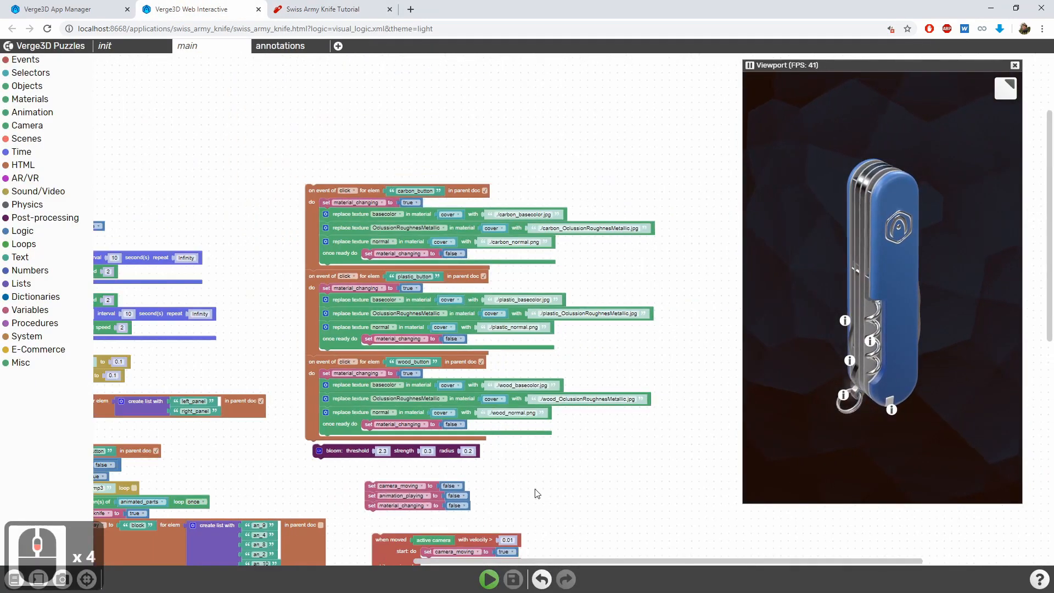
pyautogui.scroll(-4, 538, 494)
pyautogui.moveTo(293, 232); pyautogui.dragTo(320, 221)
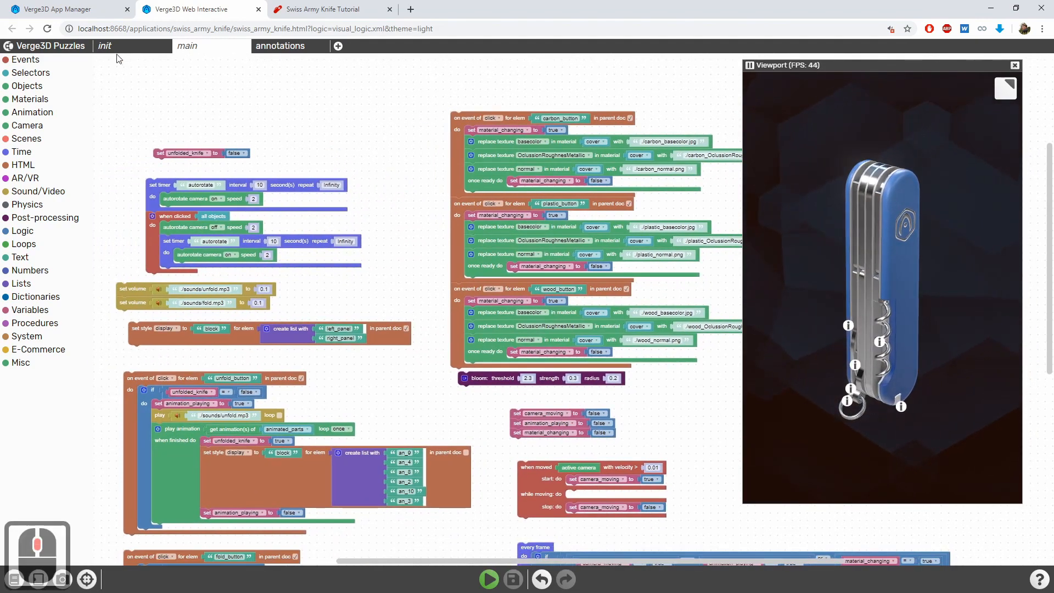
pyautogui.click(122, 47)
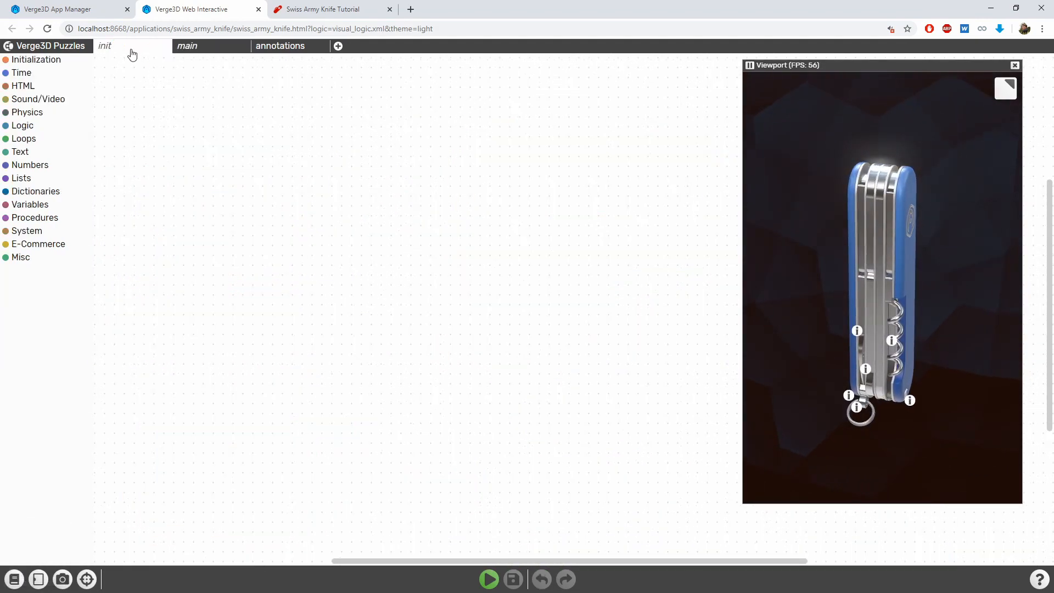
# Add a configure application puzzle to the init workspace and enable its compressed assets option
pyautogui.click(36, 59)
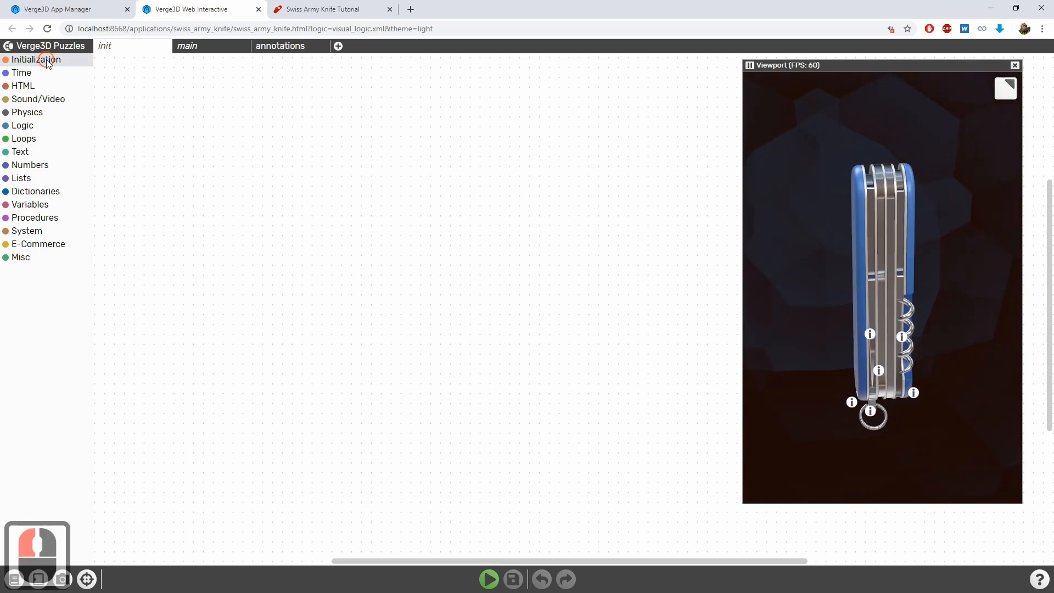
pyautogui.moveTo(158, 94); pyautogui.dragTo(257, 159)
pyautogui.click(221, 176)
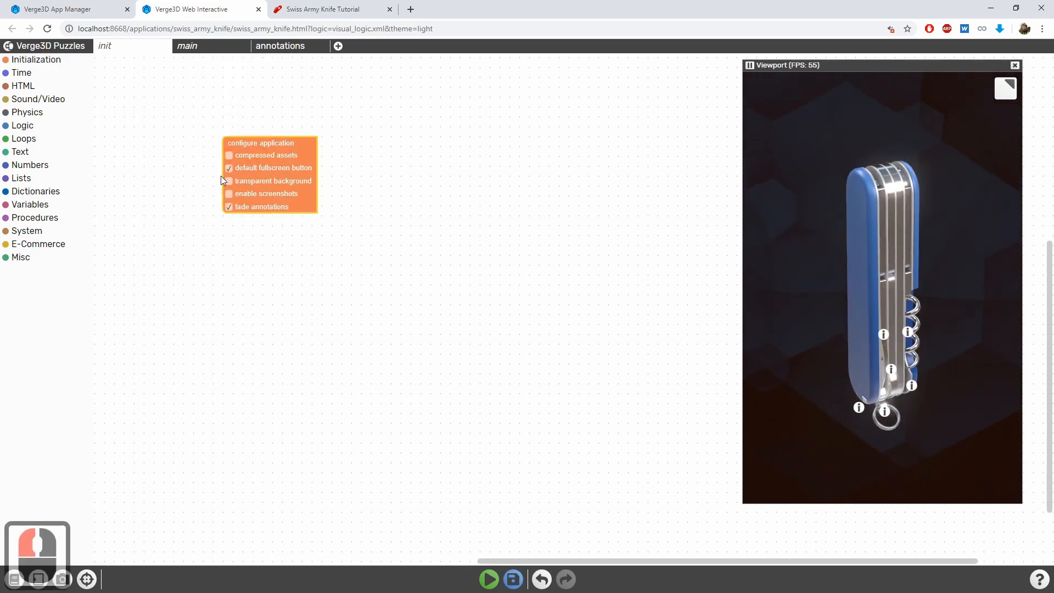
pyautogui.scroll(1, 221, 175)
pyautogui.moveTo(158, 123); pyautogui.dragTo(171, 137, button='middle')
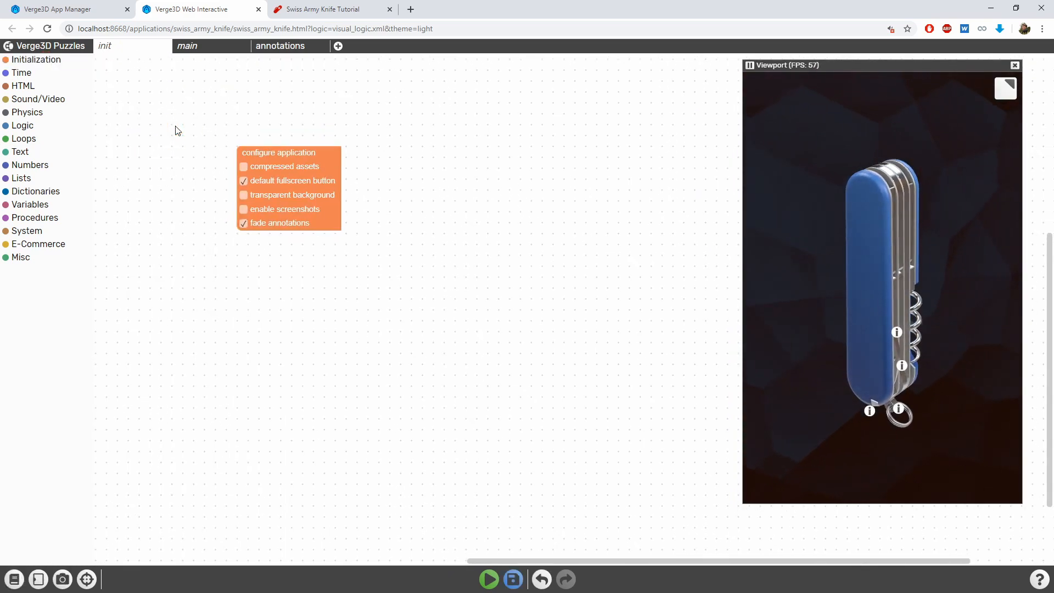
pyautogui.click(244, 166)
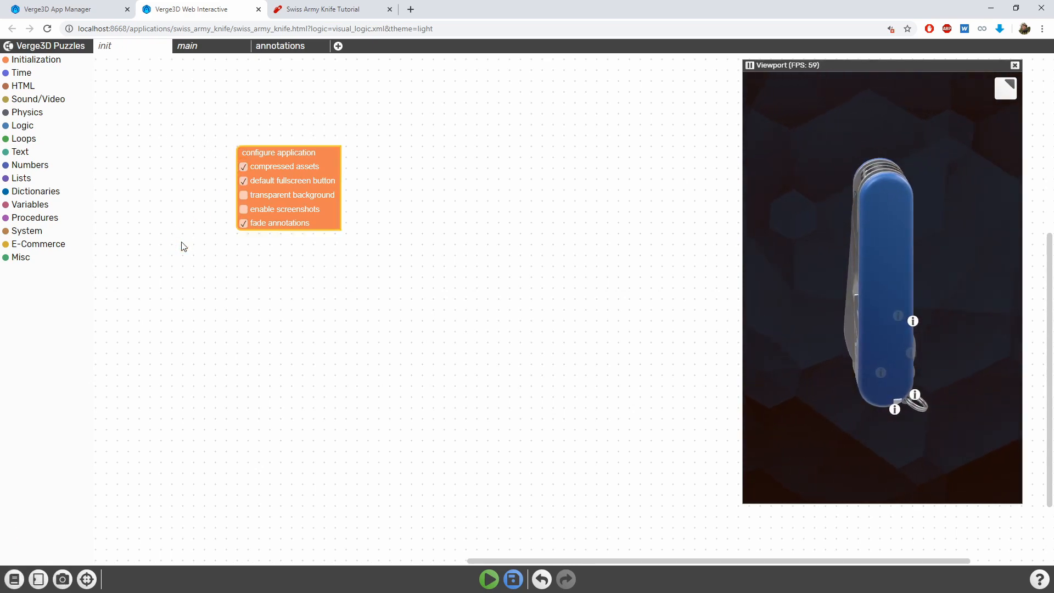
# Save the puzzles and reload the Swiss Army Knife web page, closing the developer tools
pyautogui.click(512, 580)
pyautogui.click(345, 6)
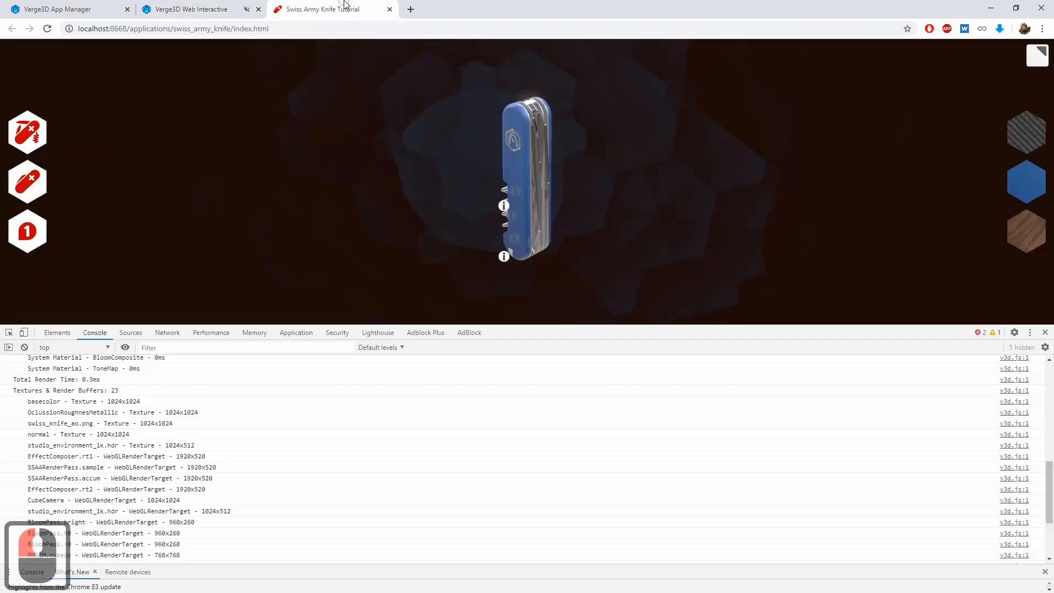
pyautogui.click(378, 143)
pyautogui.click(390, 234)
pyautogui.hotkey('ctrl', 'r')
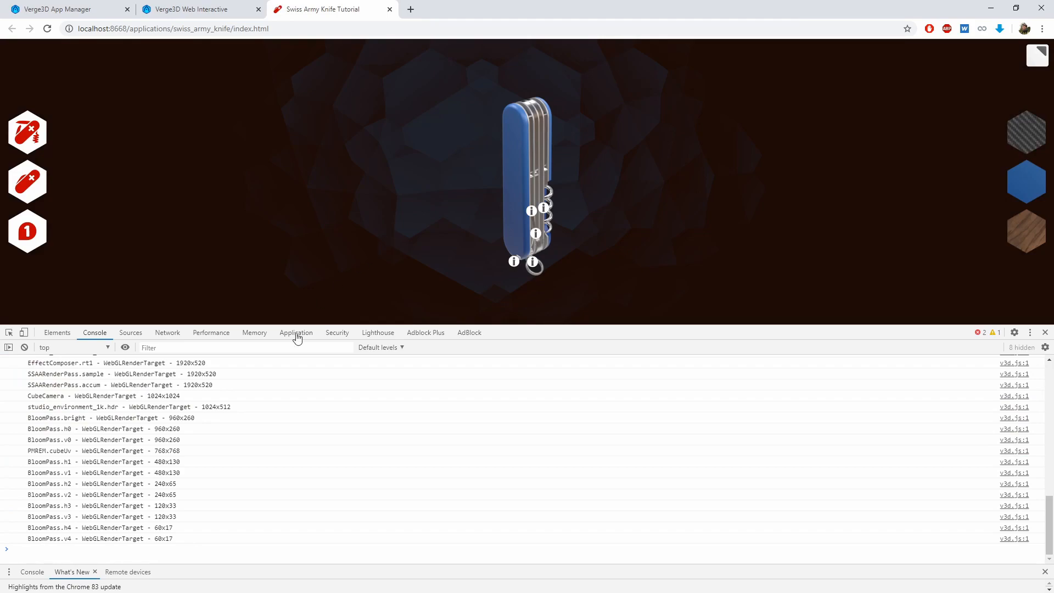
pyautogui.press('F12')
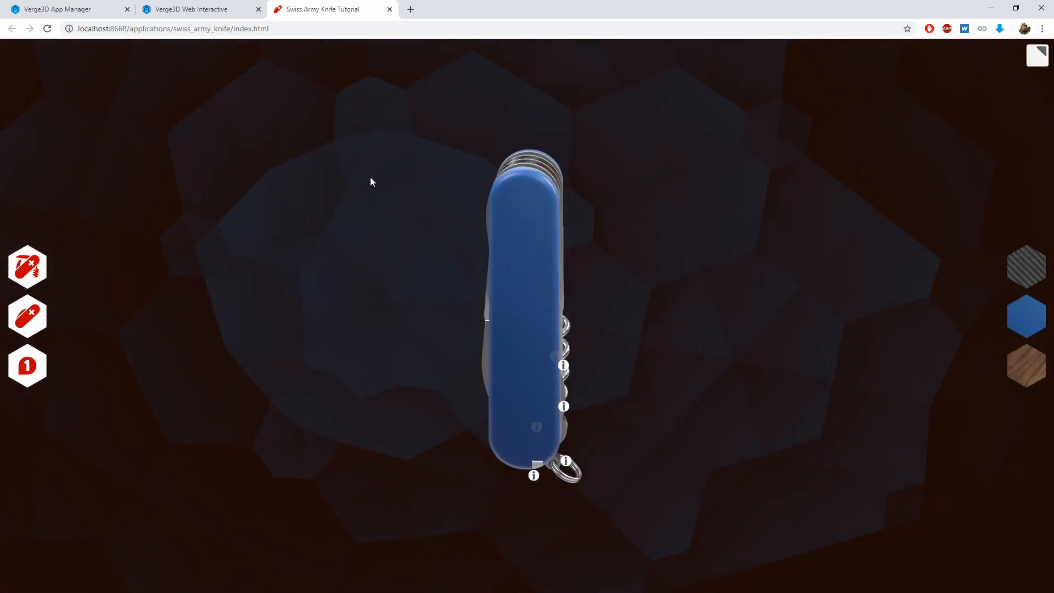
pyautogui.click(386, 284)
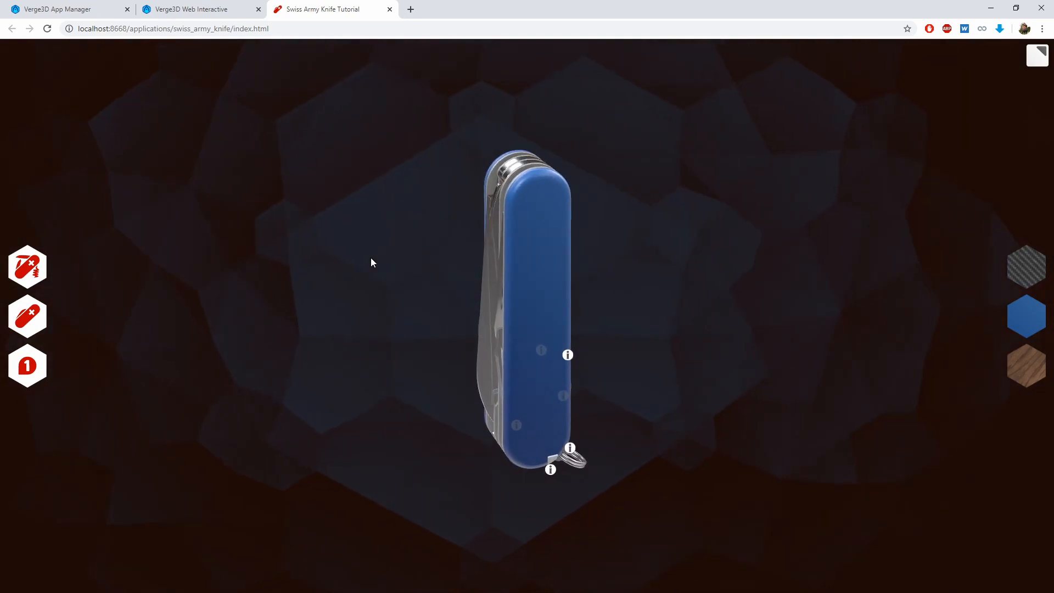
# Switch to Blender and disable shadows in the scene's Verge3D export settings
pyautogui.hotkey('alt', 'Tab')
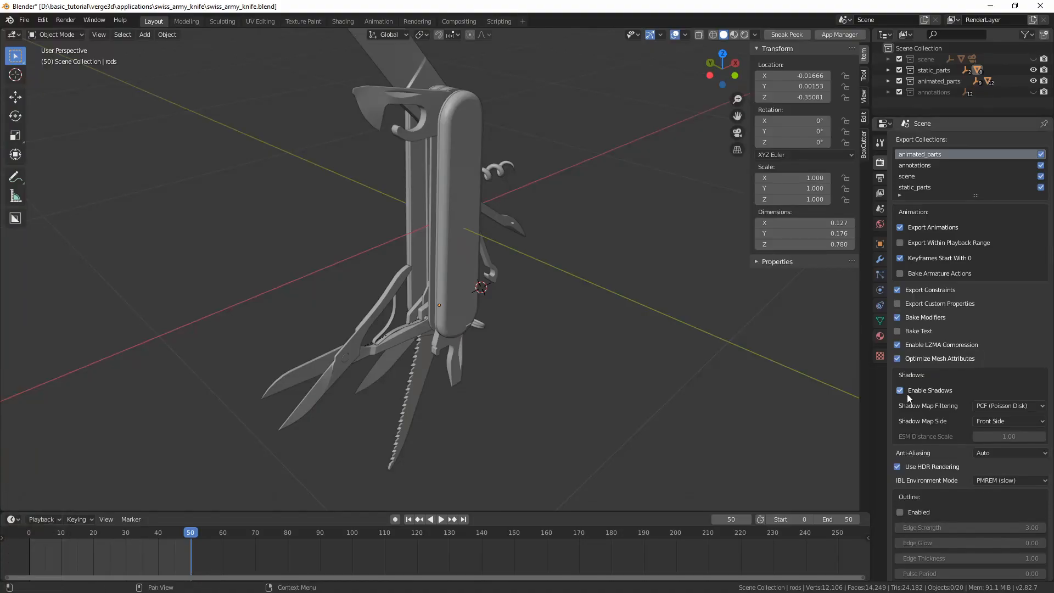
pyautogui.click(900, 390)
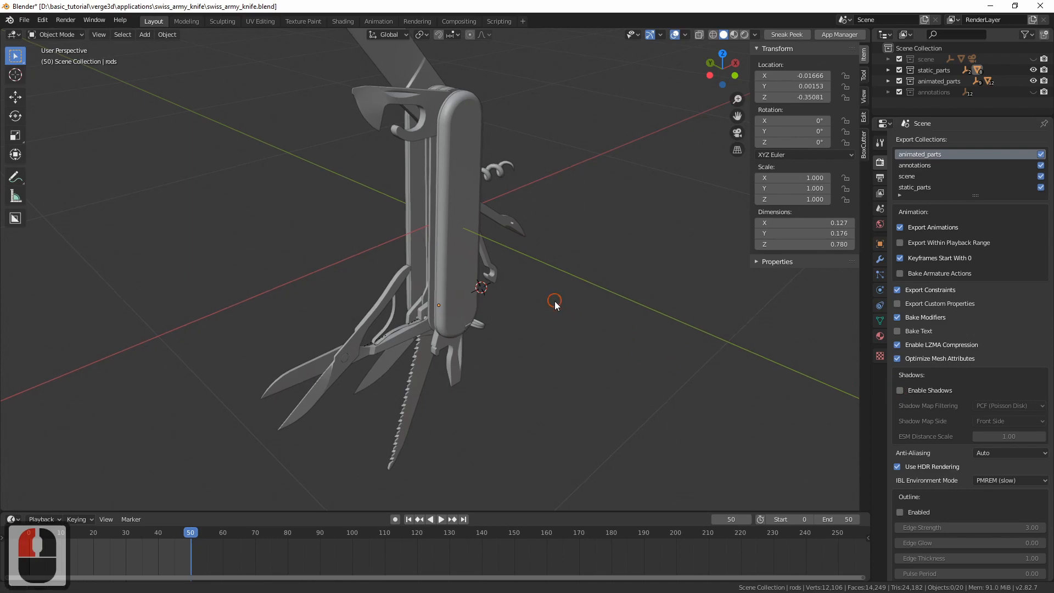
pyautogui.keyDown('shift'); pyautogui.moveTo(555, 302); pyautogui.dragTo(575, 395, button='middle'); pyautogui.keyUp('shift')
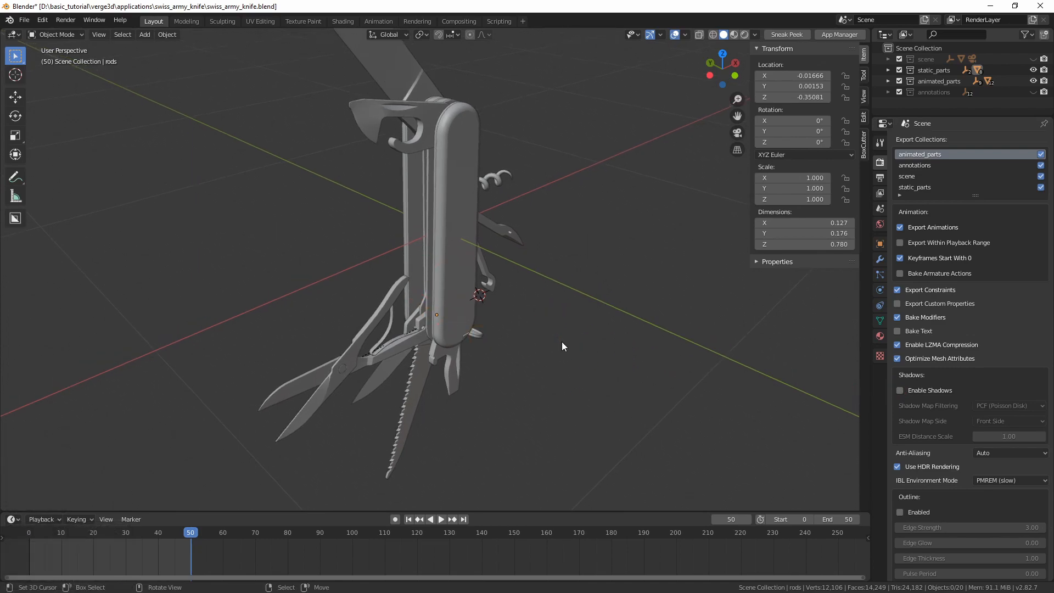
pyautogui.moveTo(476, 284); pyautogui.dragTo(542, 317, button='middle')
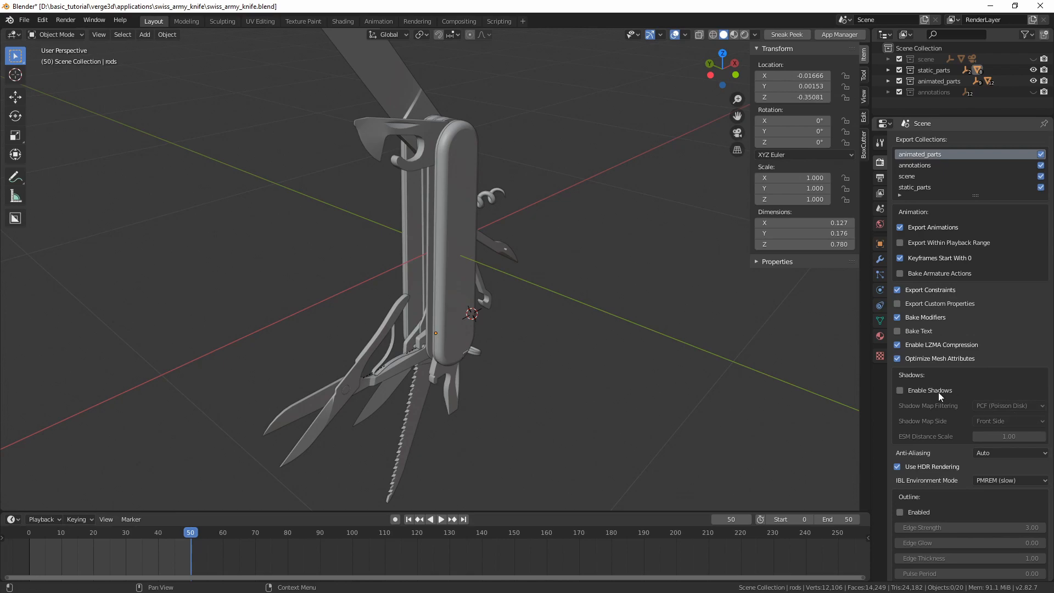
pyautogui.moveTo(506, 239); pyautogui.dragTo(515, 268, button='middle')
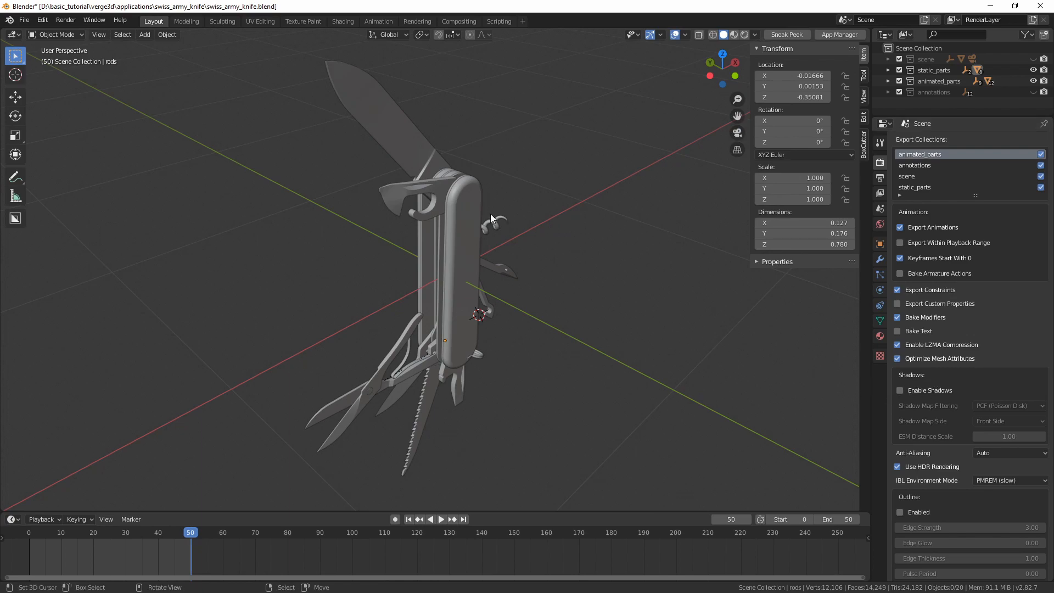
# Re-export the scene for Verge3D with shadows disabled and save the Blender file
pyautogui.press('q')
pyautogui.click(483, 188)
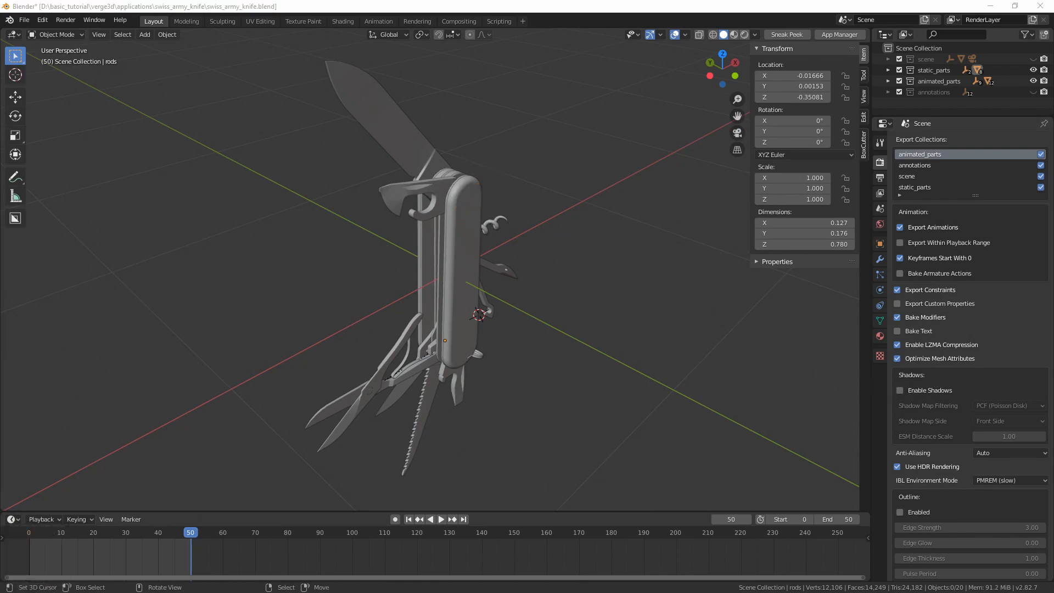
pyautogui.click(270, 351)
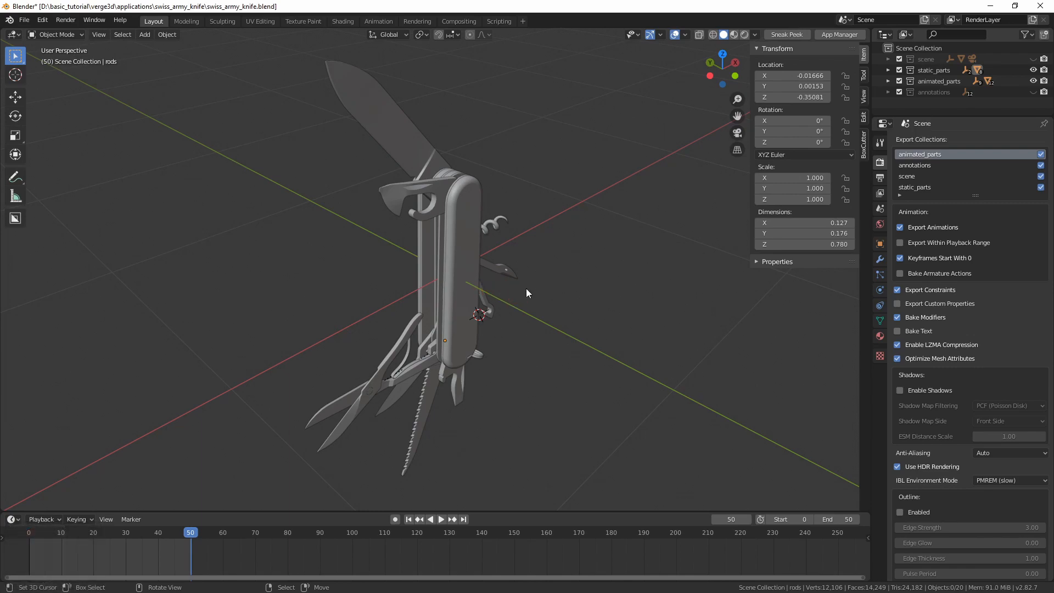
pyautogui.hotkey('ctrl', 's')
# Reload the Swiss Army Knife page in the browser and open the main workspace of the Puzzles editor
pyautogui.hotkey('alt', 'Tab')
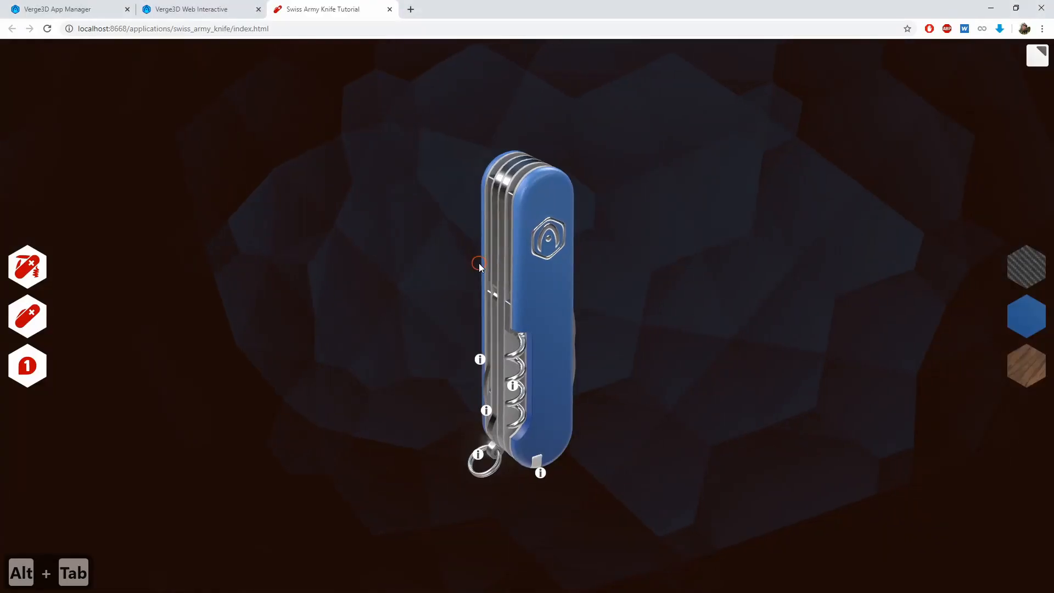
pyautogui.hotkey('ctrl', 'r')
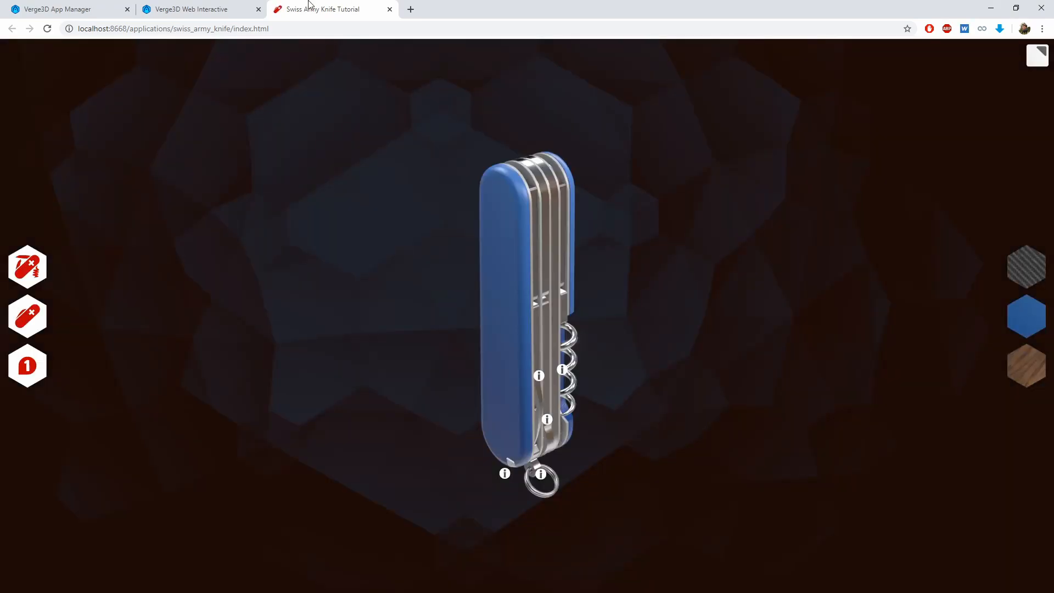
pyautogui.click(192, 9)
pyautogui.click(267, 94)
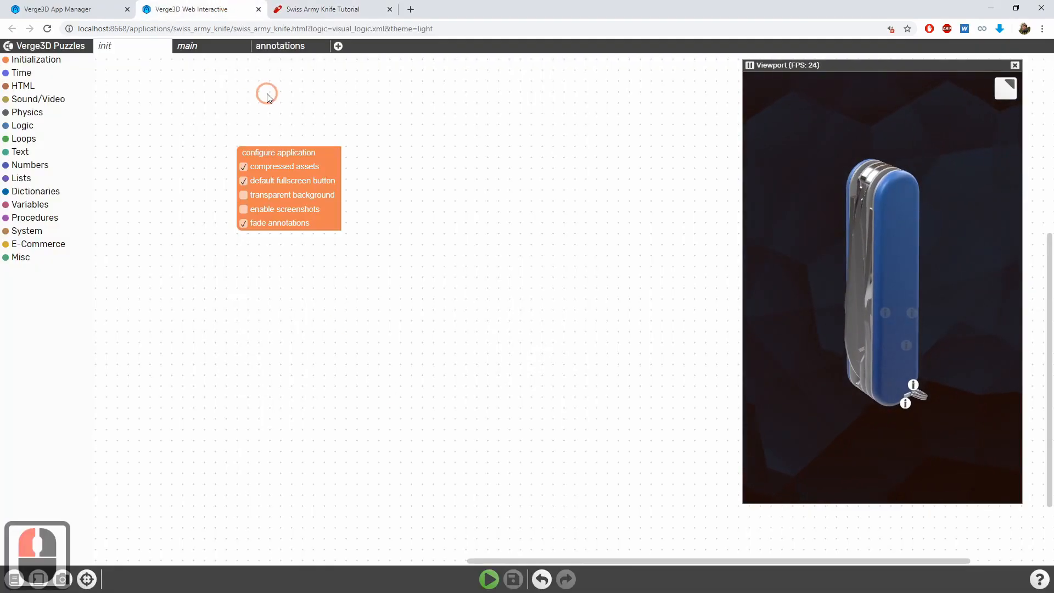
pyautogui.click(204, 46)
# Delete the print performance info puzzle from the main workspace
pyautogui.scroll(-3, 559, 308)
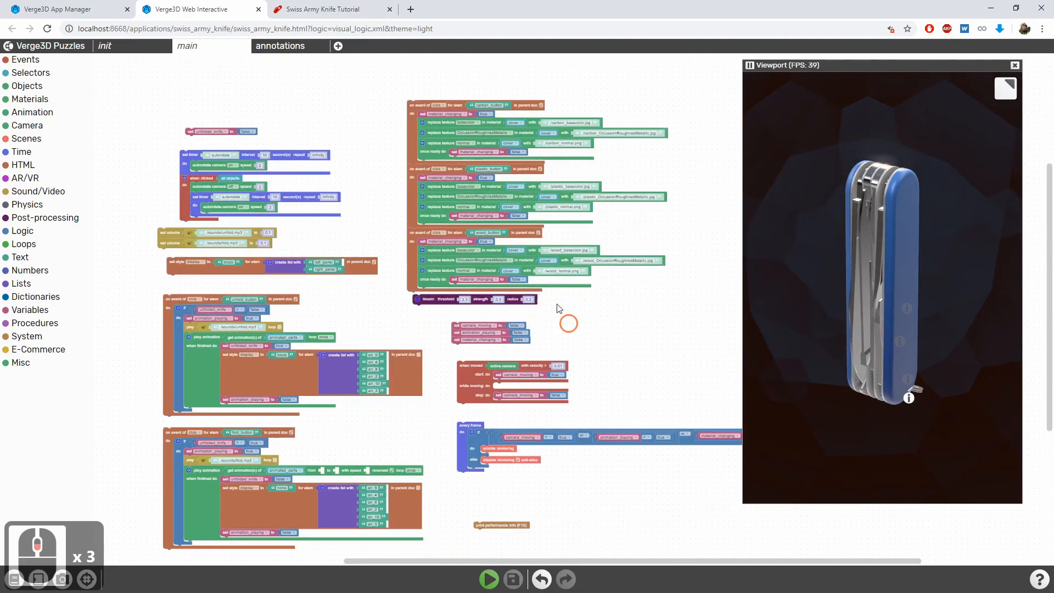
pyautogui.moveTo(559, 308); pyautogui.dragTo(496, 164, button='middle')
pyautogui.scroll(3, 445, 416)
pyautogui.click(448, 374)
pyautogui.press('Delete')
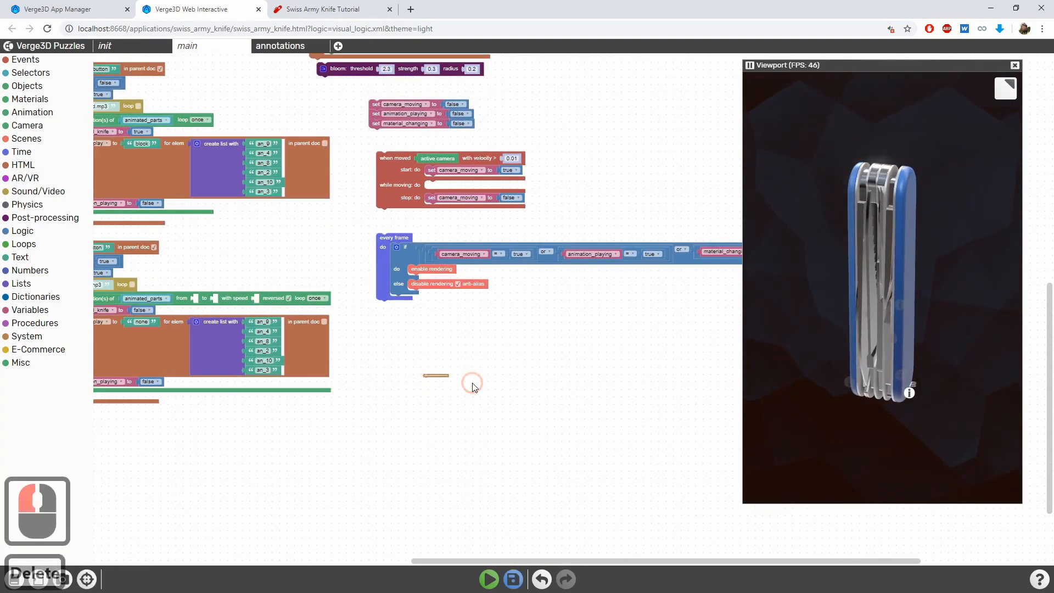
# Save the edited puzzles and reload the Swiss Army Knife web application
pyautogui.click(513, 579)
pyautogui.click(323, 9)
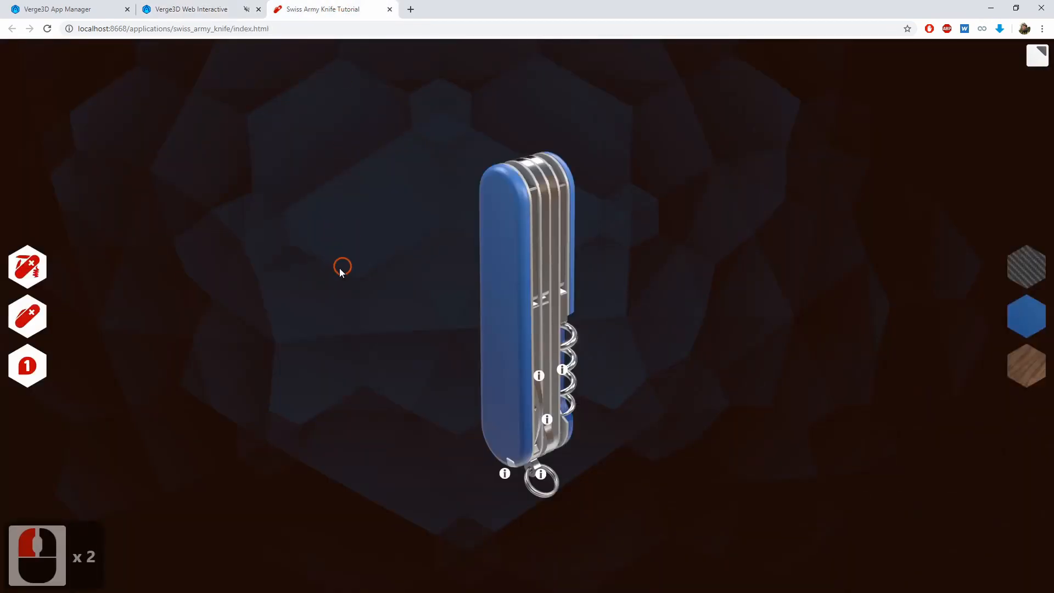
pyautogui.hotkey('ctrl', 'r')
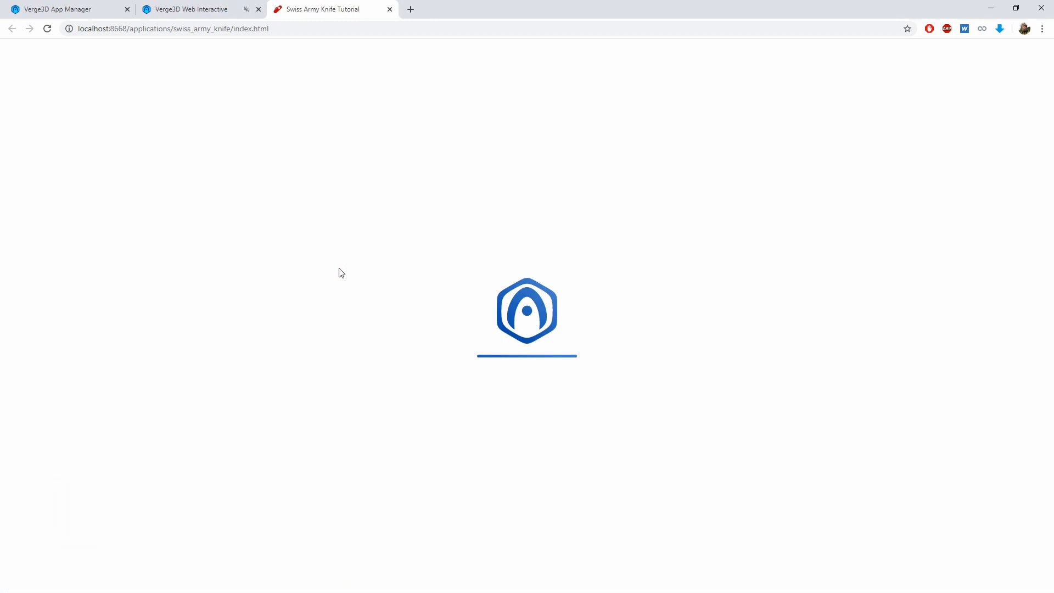